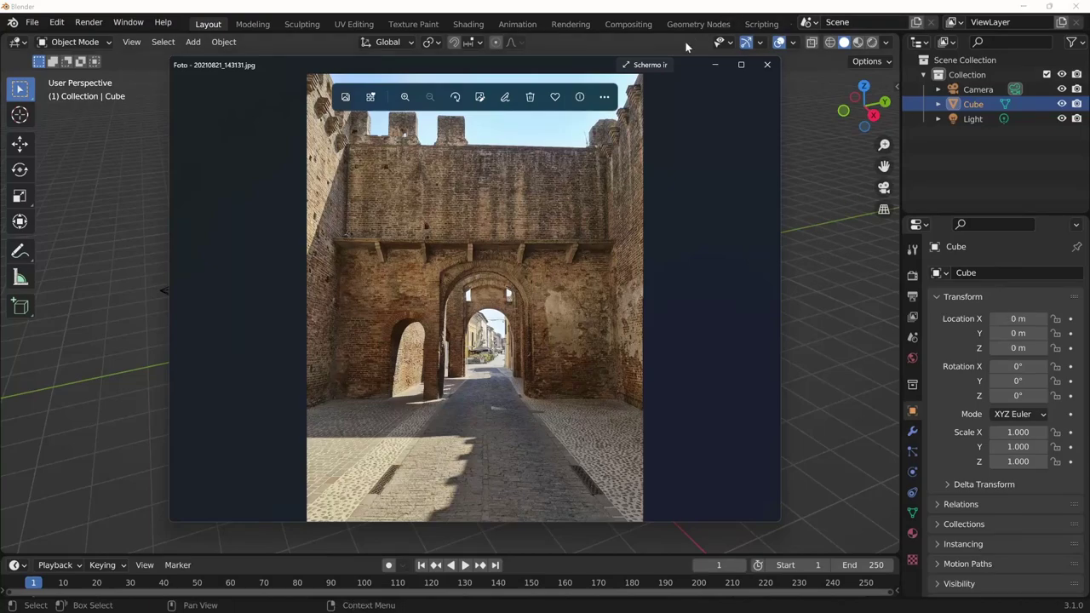
# Move the photo viewer window aside and then close it.
pyautogui.moveTo(514, 67); pyautogui.dragTo(530, 67)
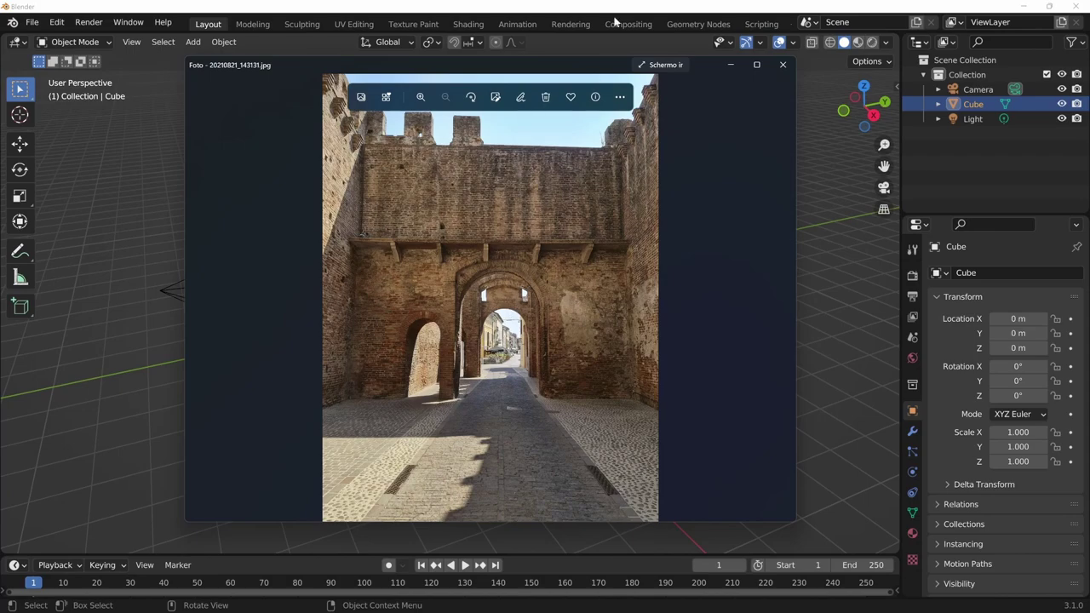
pyautogui.moveTo(585, 66); pyautogui.dragTo(535, 66)
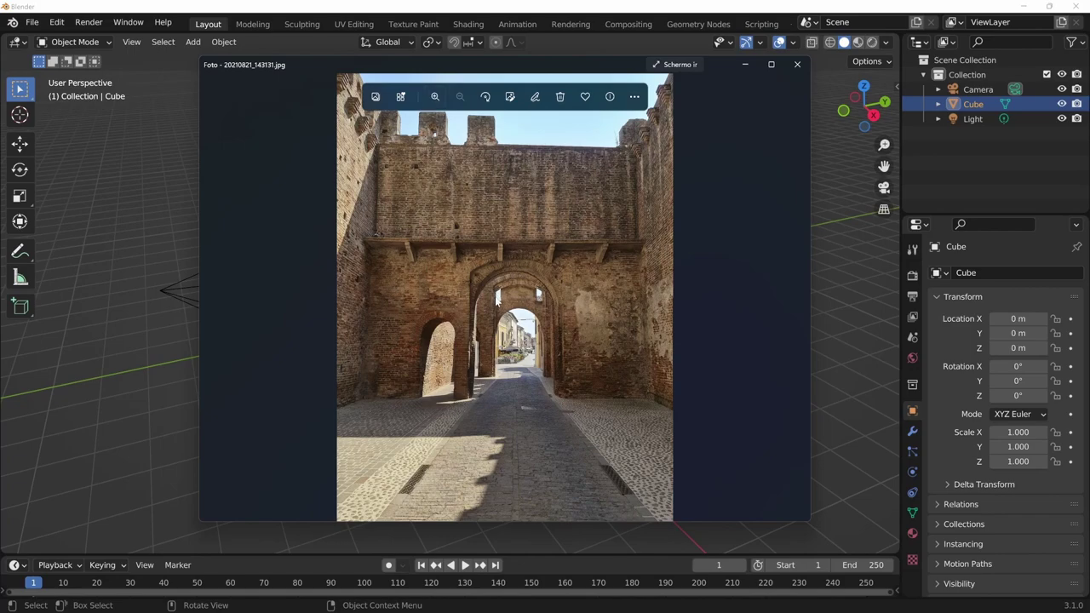
pyautogui.moveTo(567, 77); pyautogui.dragTo(580, 82)
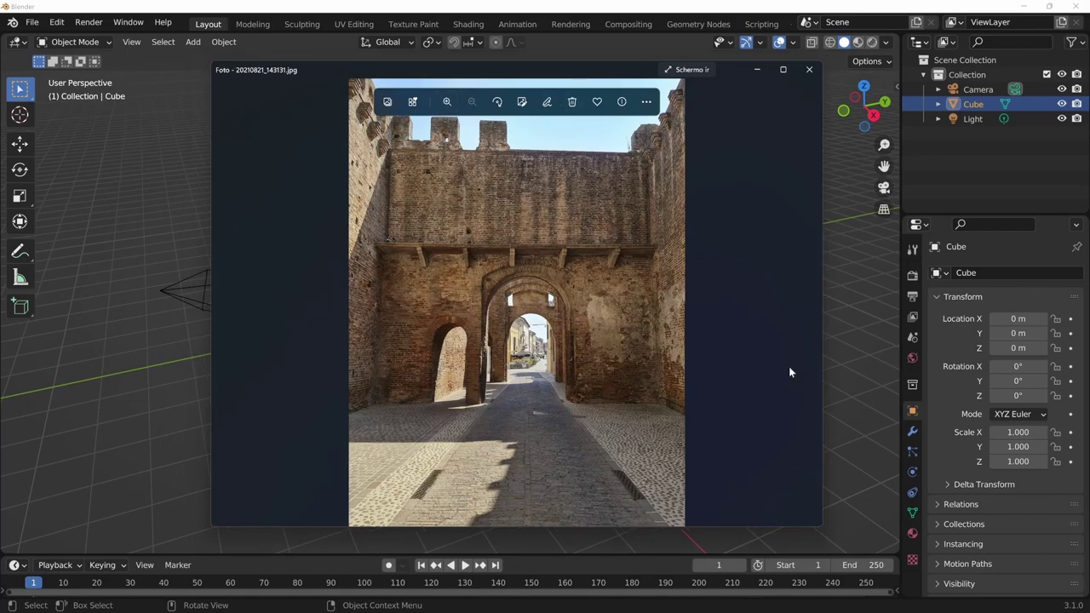
pyautogui.click(637, 12)
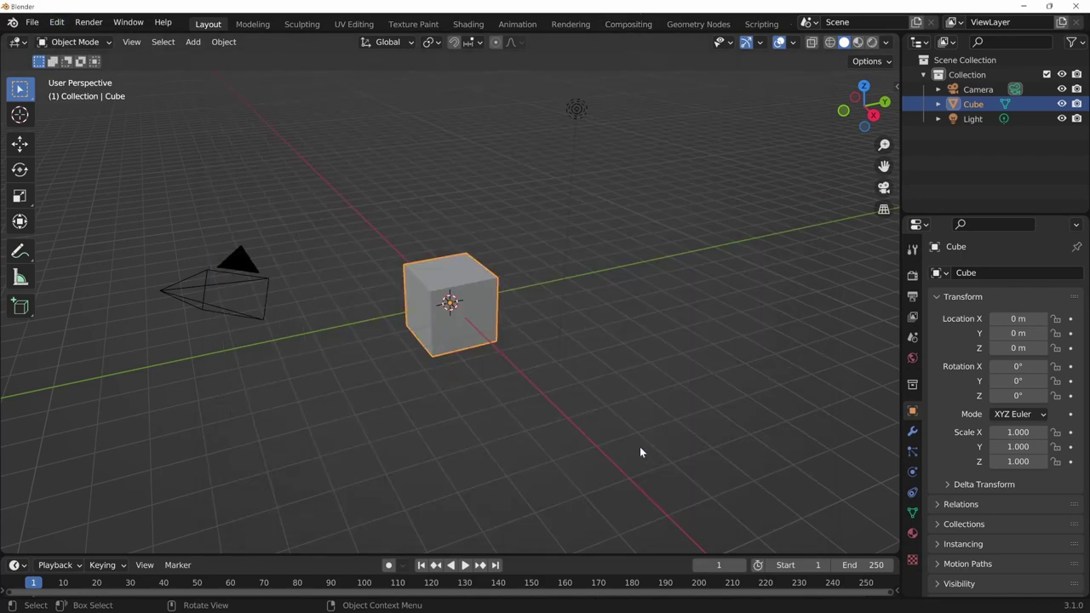
# Enable the Import-Export: Import Images as Planes add-on in Preferences by searching 'imag'.
pyautogui.keyDown('shift'); pyautogui.moveTo(663, 396); pyautogui.dragTo(727, 421, button='middle'); pyautogui.keyUp('shift')
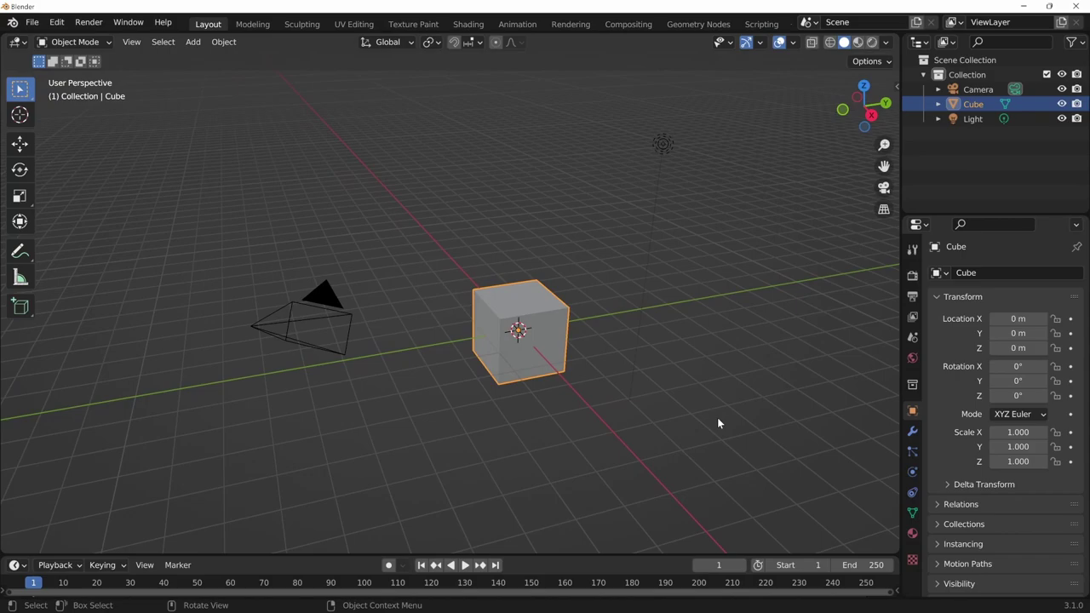
pyautogui.click(57, 26)
pyautogui.click(130, 230)
pyautogui.write('im')
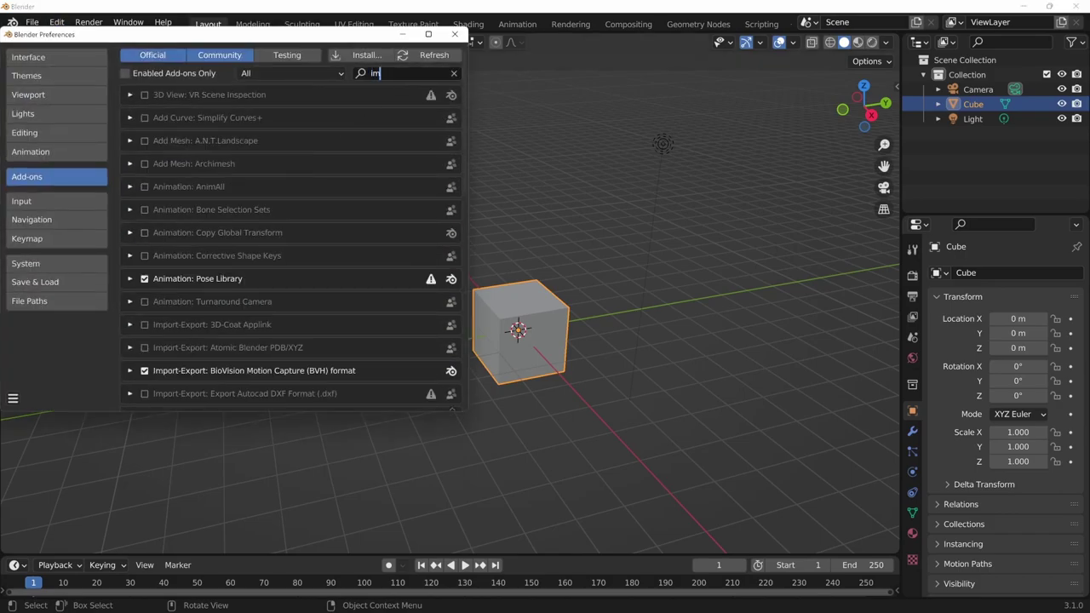
pyautogui.write('ag')
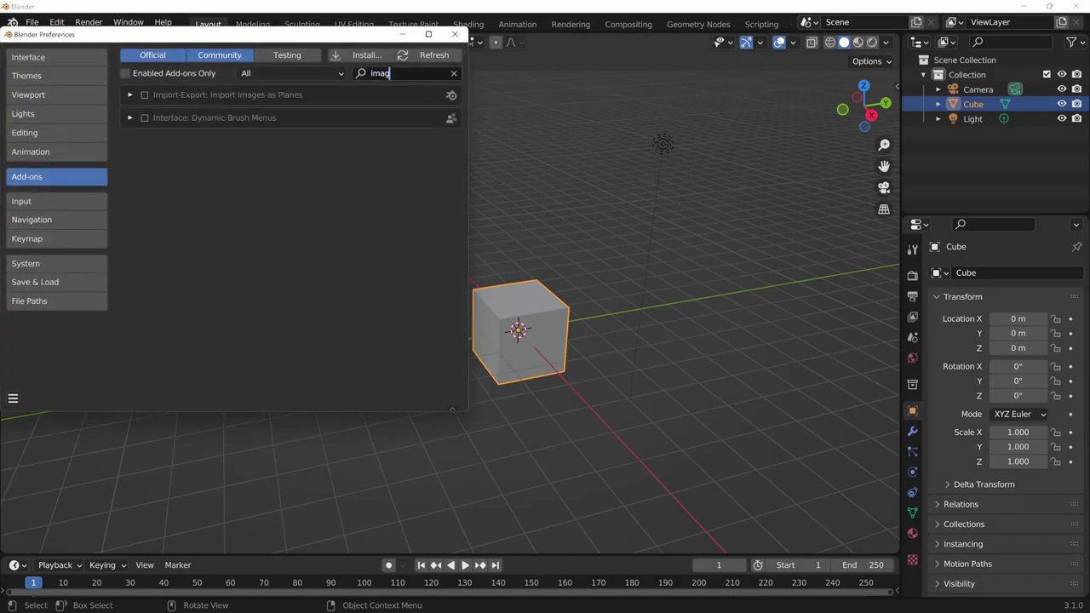
pyautogui.click(144, 94)
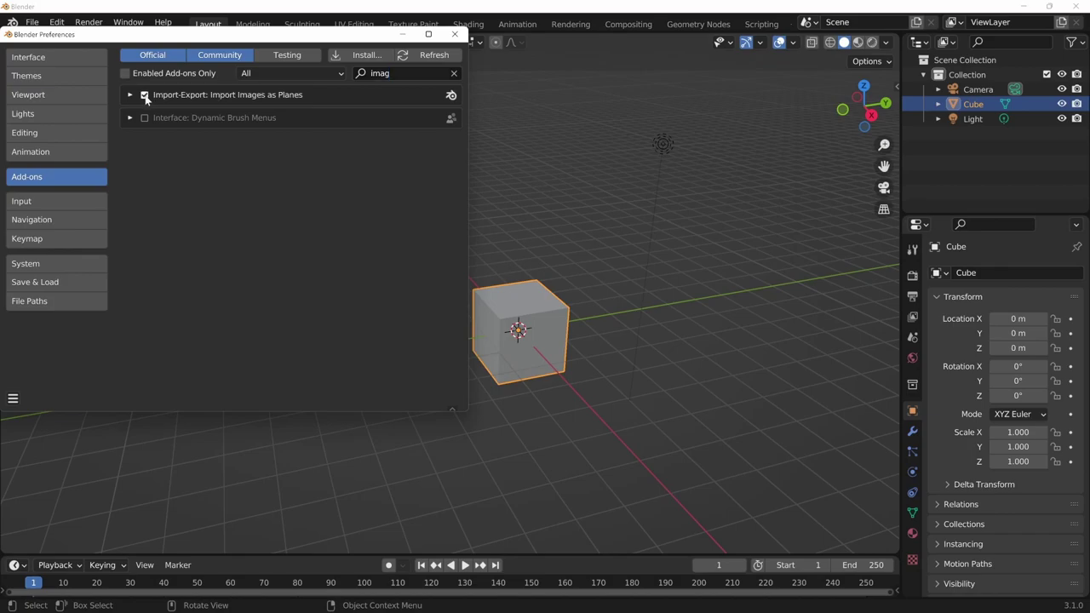
pyautogui.click(458, 35)
# Delete the default cube, light and camera from the scene.
pyautogui.moveTo(624, 369); pyautogui.dragTo(663, 376, button='middle')
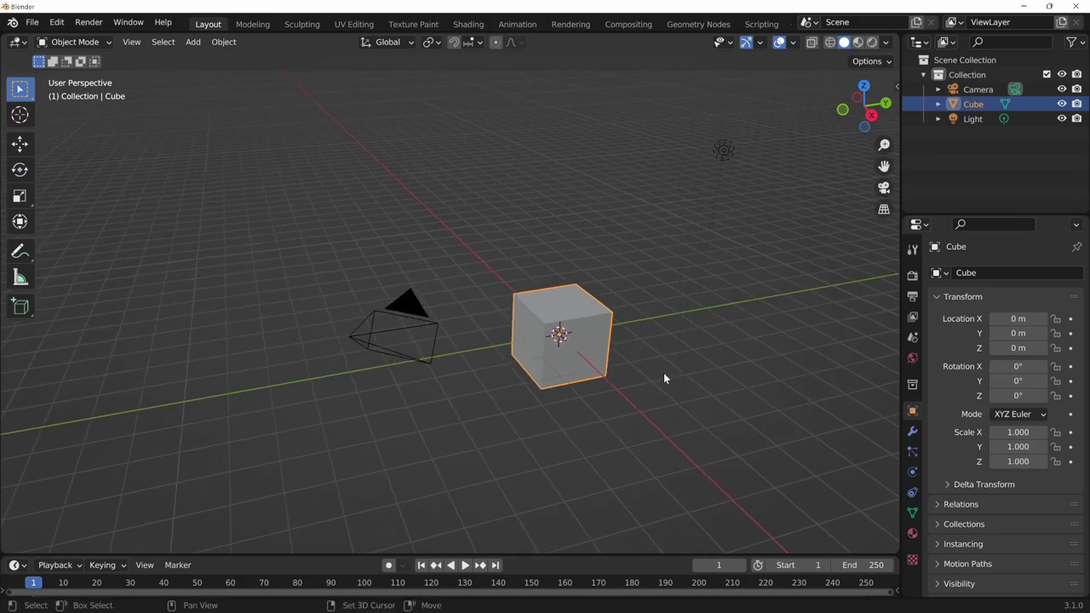
pyautogui.press('Delete')
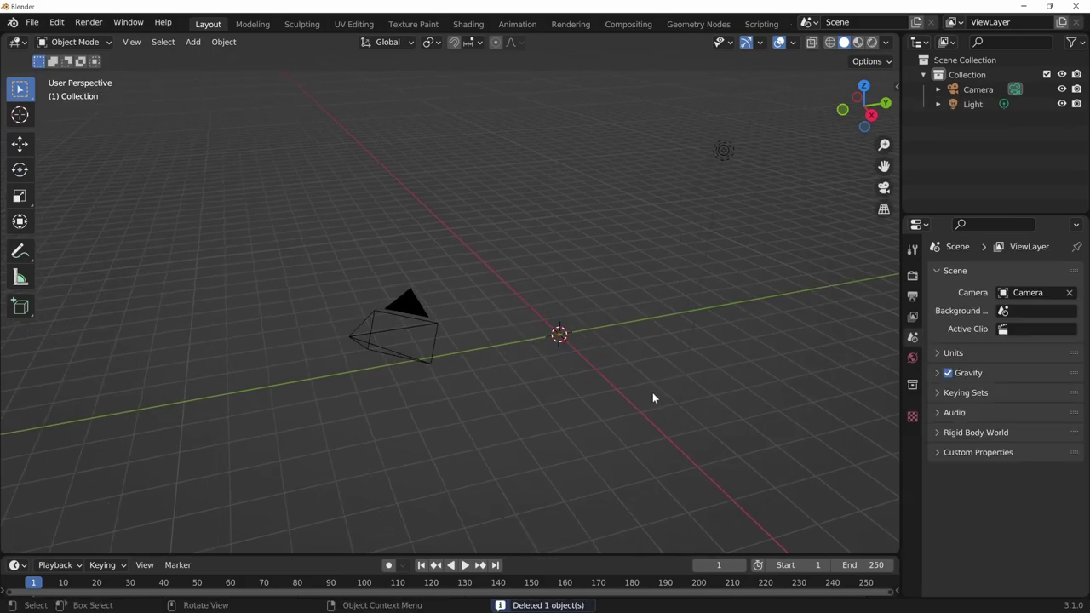
pyautogui.click(723, 151)
pyautogui.press('Delete')
pyautogui.click(416, 362)
pyautogui.press('Delete')
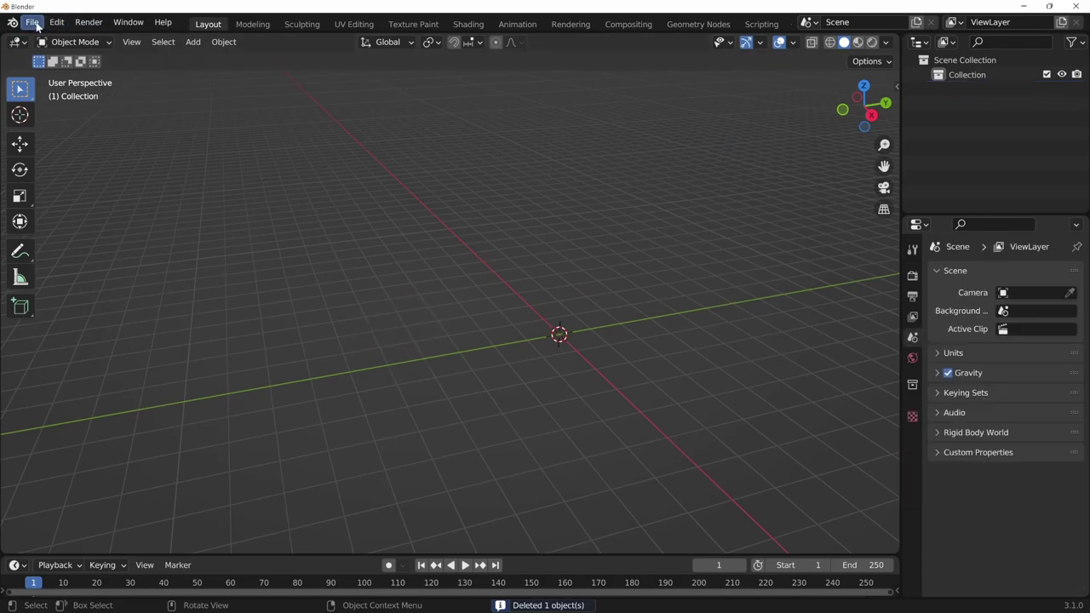
# Import daFoto/20210821_143131.jpg as an image plane with Use Alpha turned off.
pyautogui.click(31, 23)
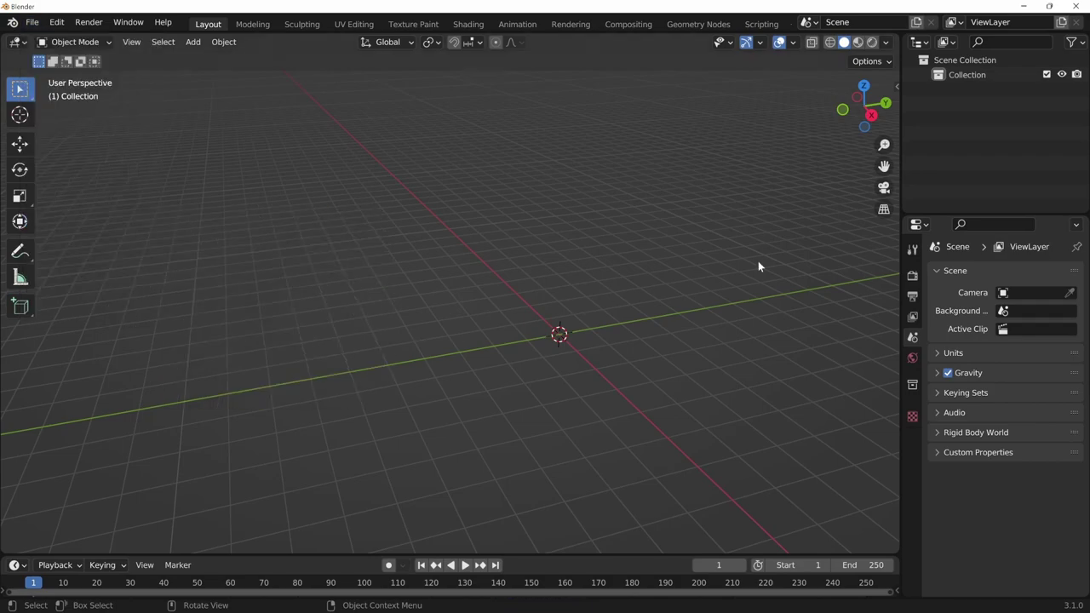
pyautogui.moveTo(758, 261)
pyautogui.mouseDown(button='middle')
pyautogui.moveTo(597, 361)
pyautogui.moveTo(518, 355)
pyautogui.mouseUp(button='middle')
pyautogui.hotkey('shift', 'a')
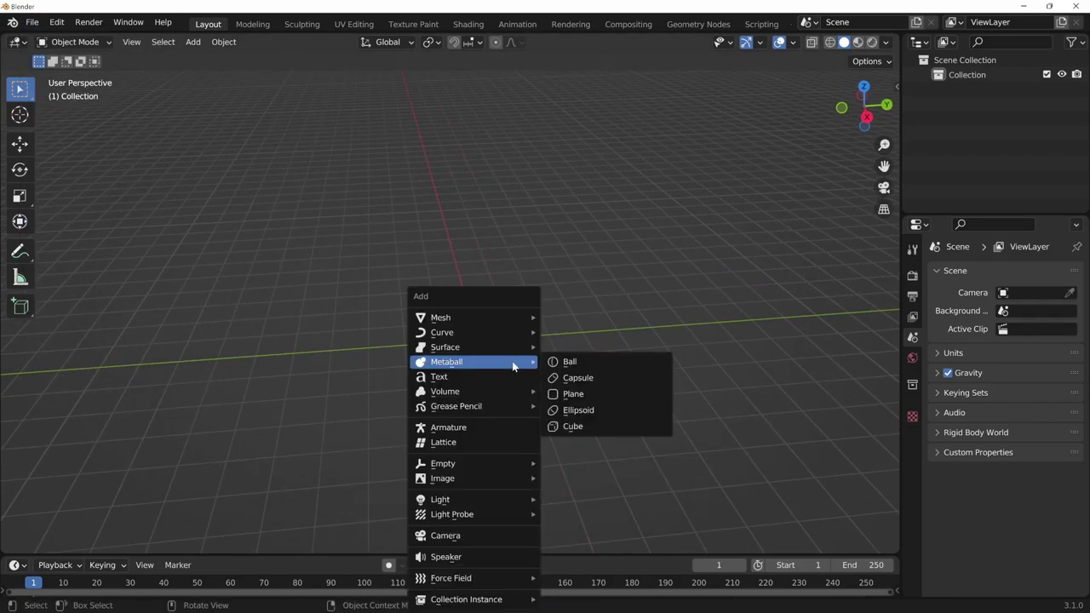
pyautogui.moveTo(477, 479)
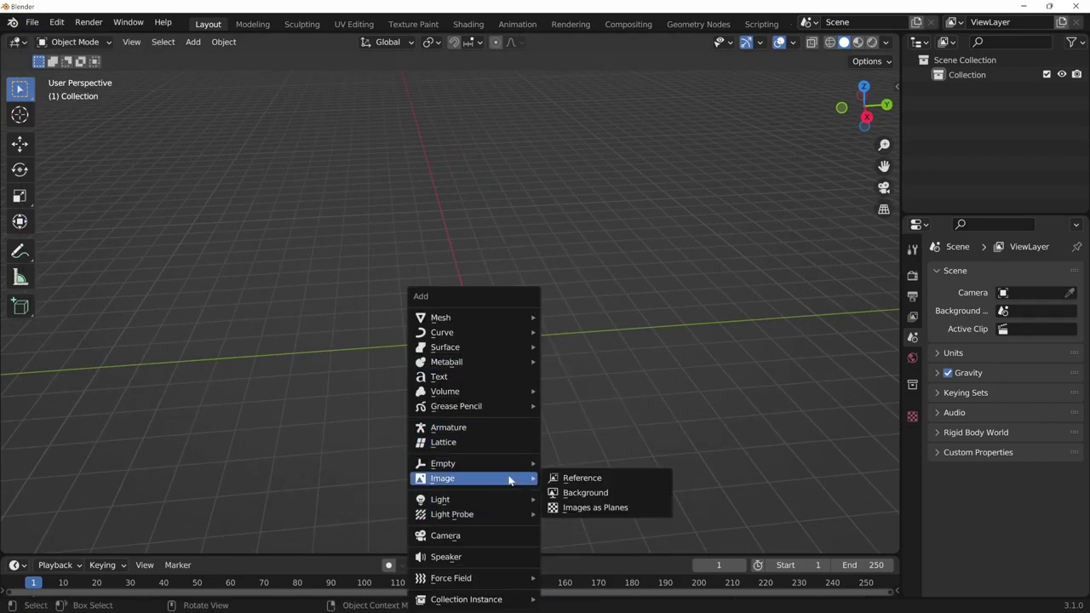
pyautogui.click(596, 509)
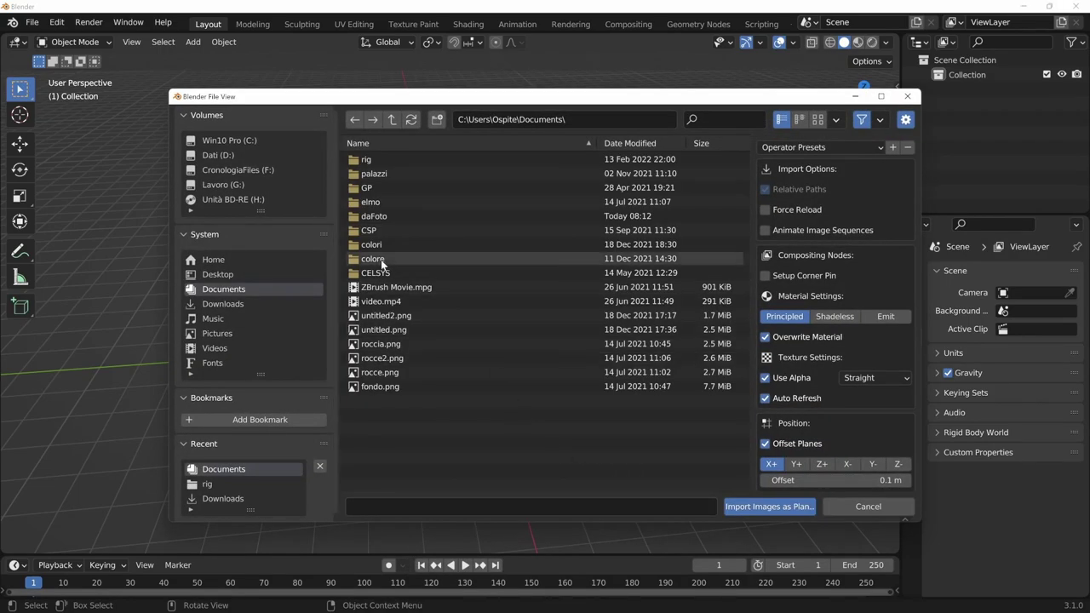
pyautogui.doubleClick(400, 216)
pyautogui.click(438, 159)
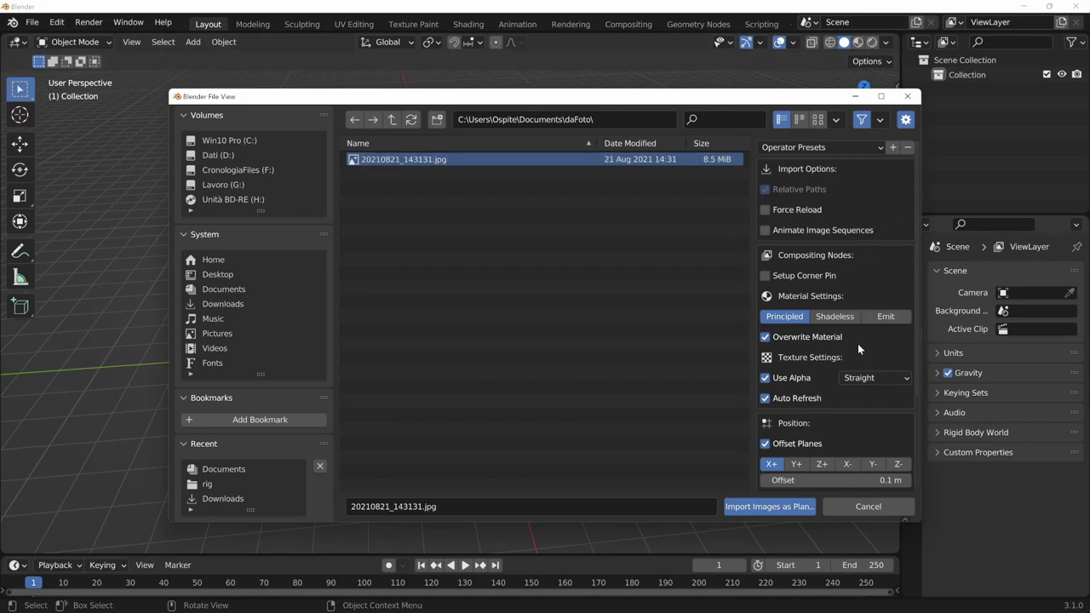
pyautogui.click(766, 378)
pyautogui.click(769, 506)
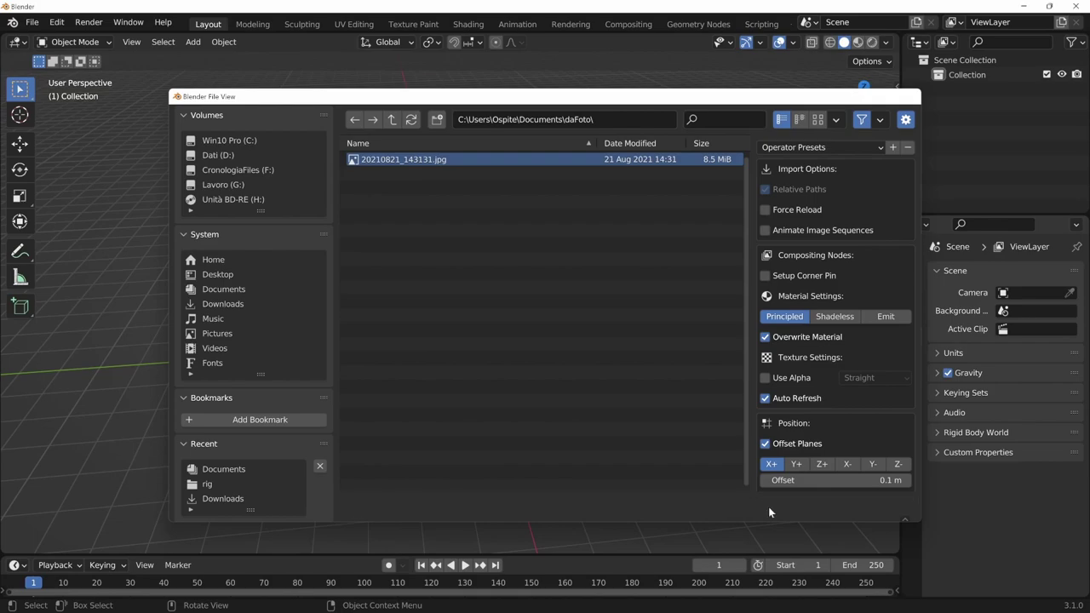
pyautogui.moveTo(604, 456)
pyautogui.mouseDown(button='middle')
pyautogui.moveTo(581, 437)
pyautogui.moveTo(581, 418)
pyautogui.mouseUp(button='middle')
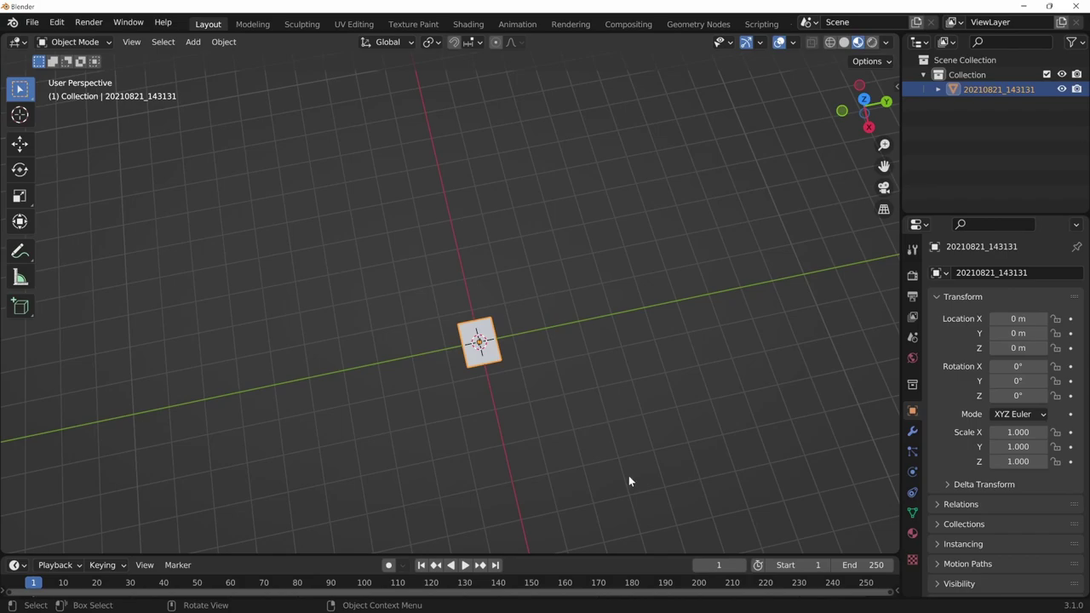
# Rotate the photo plane 90° around the Y axis.
pyautogui.scroll(3, 500, 454)
pyautogui.moveTo(499, 454); pyautogui.dragTo(672, 390, button='middle')
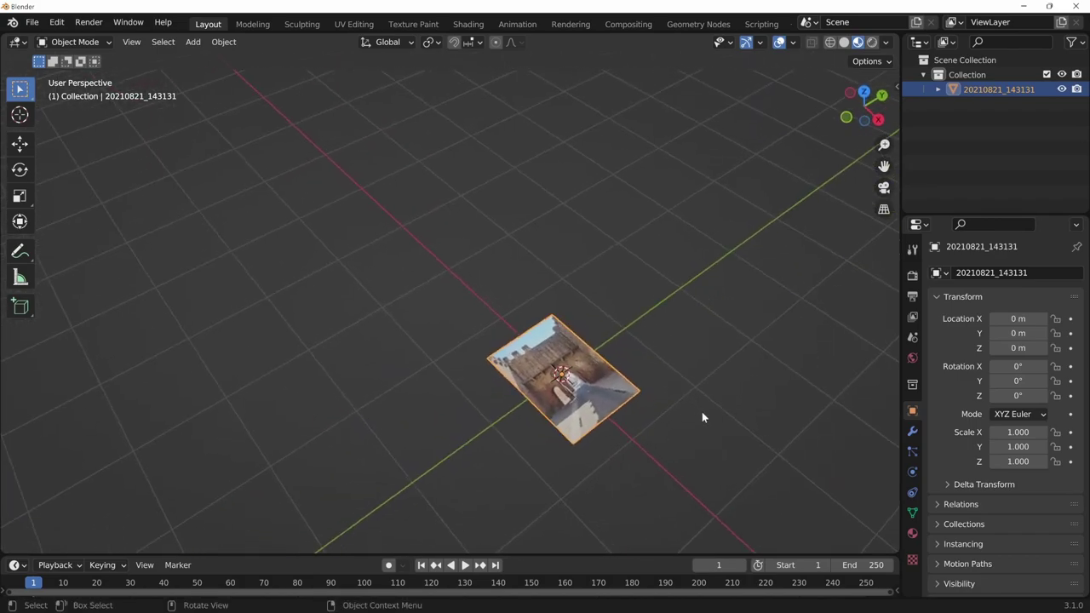
pyautogui.press('r')
pyautogui.press('y')
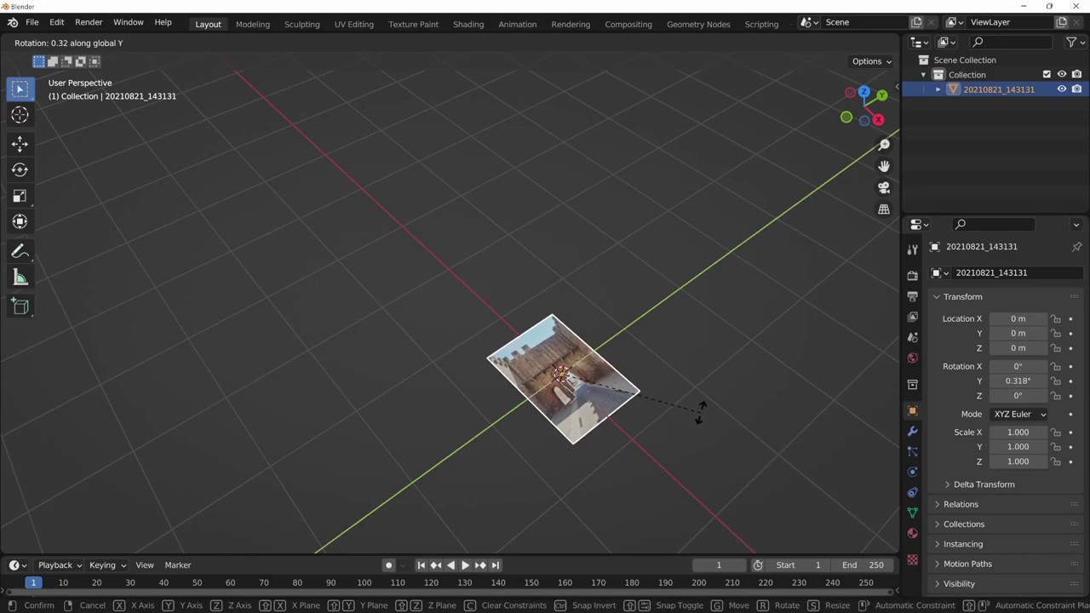
pyautogui.write('90')
pyautogui.press('Return')
# Rotate the plane -90° around Z so the photo faces the front view.
pyautogui.press('KP_5')
pyautogui.moveTo(696, 414); pyautogui.dragTo(667, 415, button='middle')
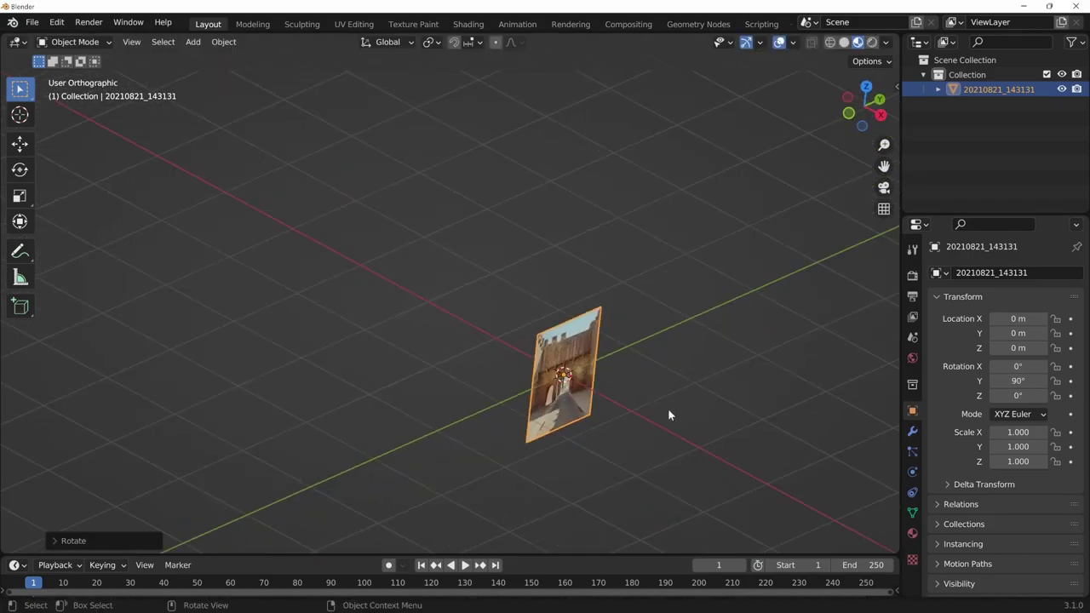
pyautogui.press('KP_1')
pyautogui.press('KP_3')
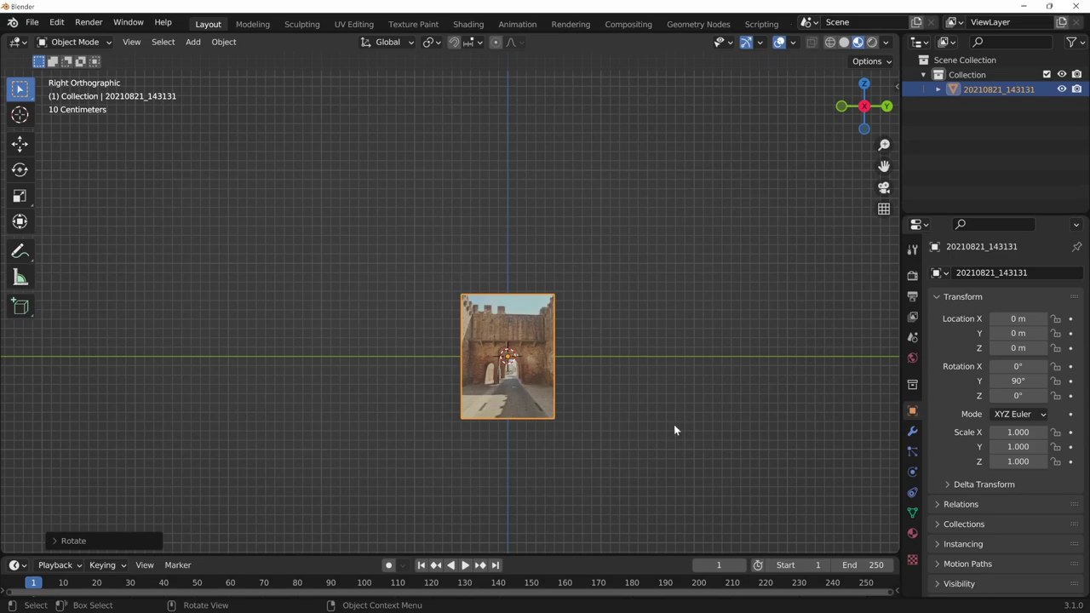
pyautogui.scroll(2, 665, 388)
pyautogui.scroll(2, 669, 409)
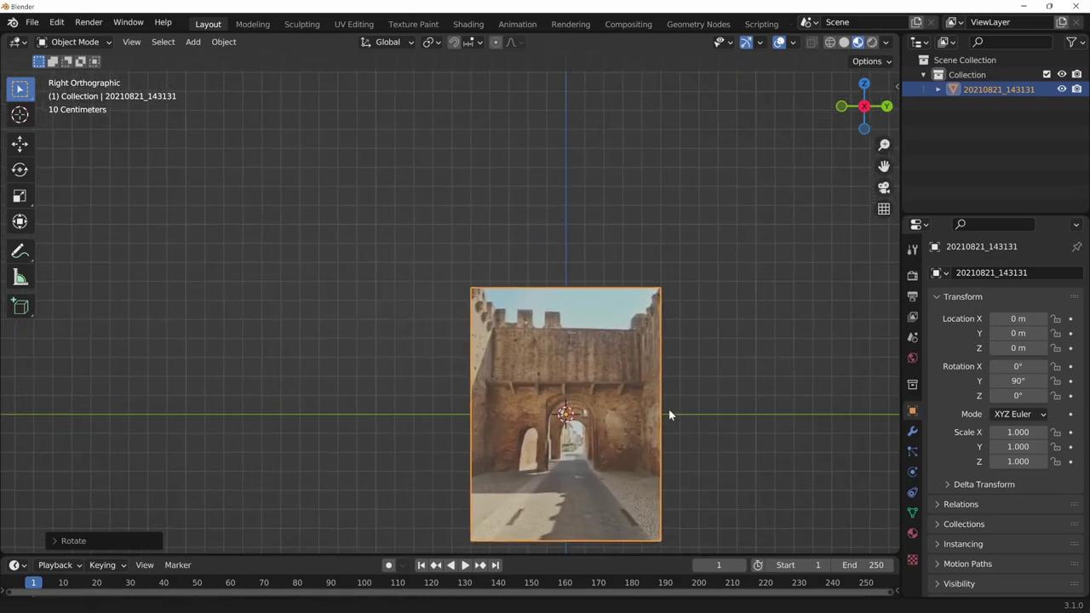
pyautogui.moveTo(669, 414)
pyautogui.keyDown('shift'); pyautogui.mouseDown(button='middle')
pyautogui.moveTo(672, 366)
pyautogui.moveTo(596, 443)
pyautogui.mouseUp(button='middle'); pyautogui.keyUp('shift')
pyautogui.scroll(-3, 569, 475)
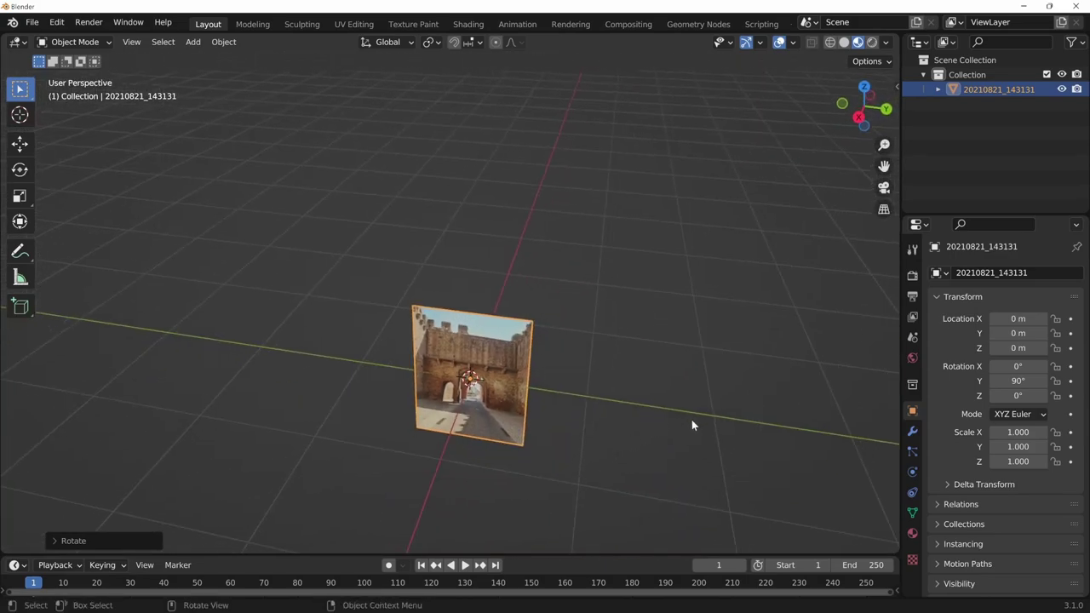
pyautogui.press('KP_1')
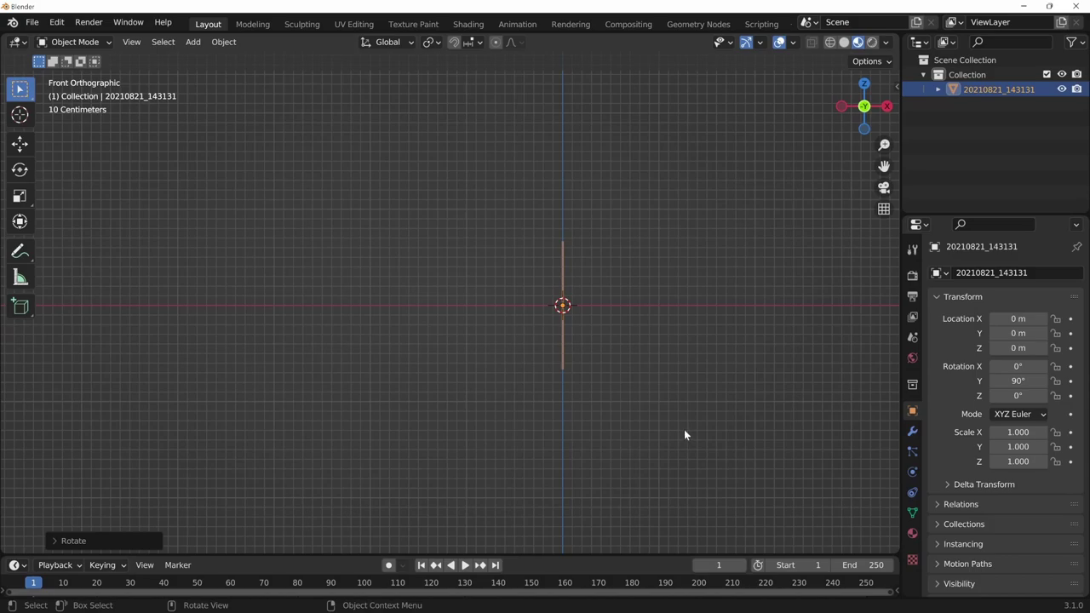
pyautogui.write('rz')
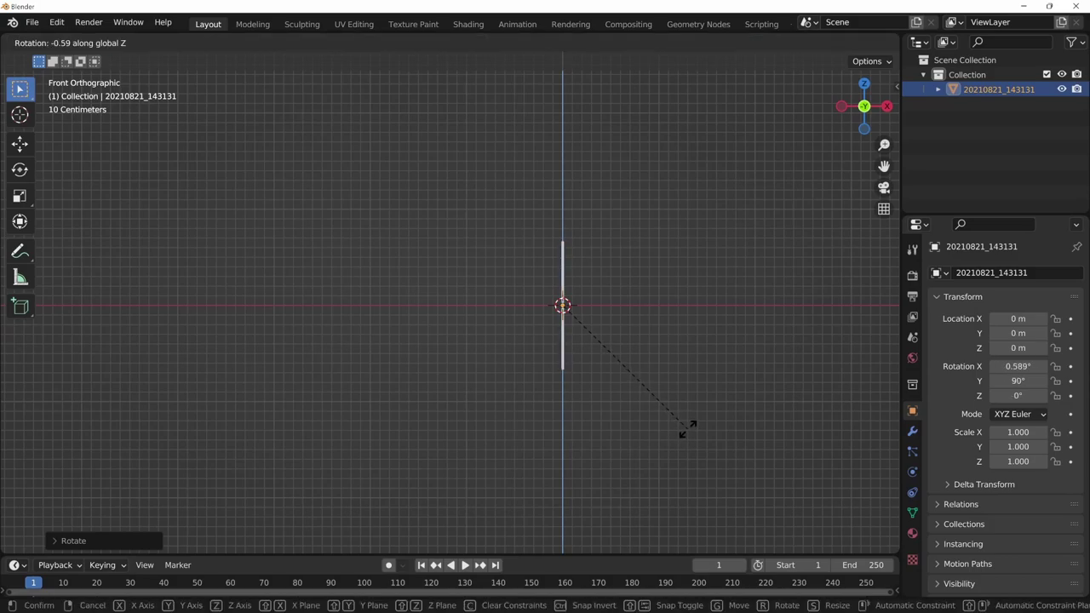
pyautogui.write('90')
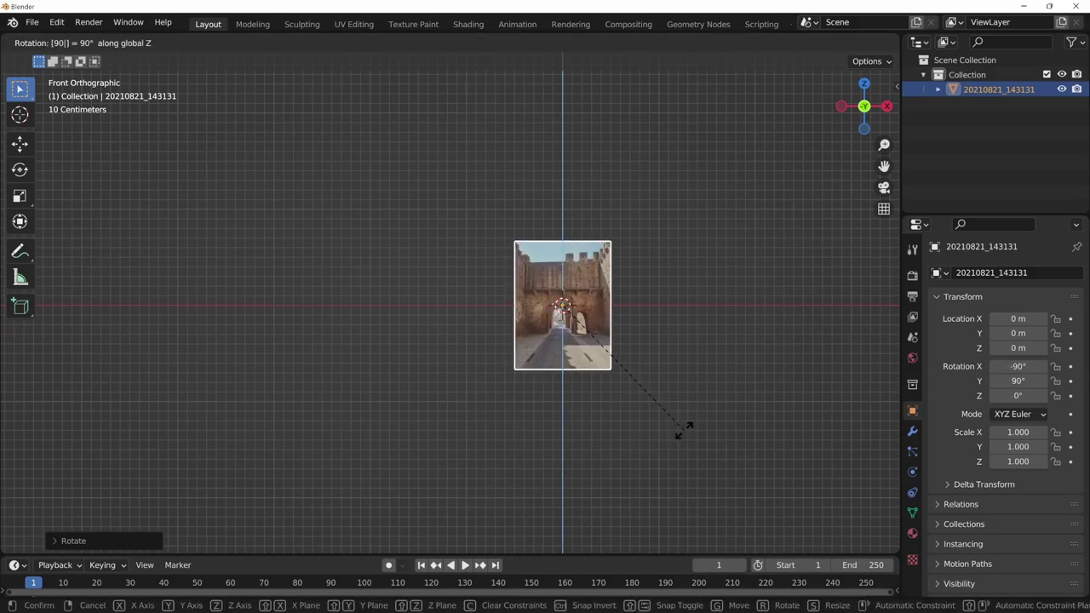
pyautogui.press('-')
pyautogui.press('Return')
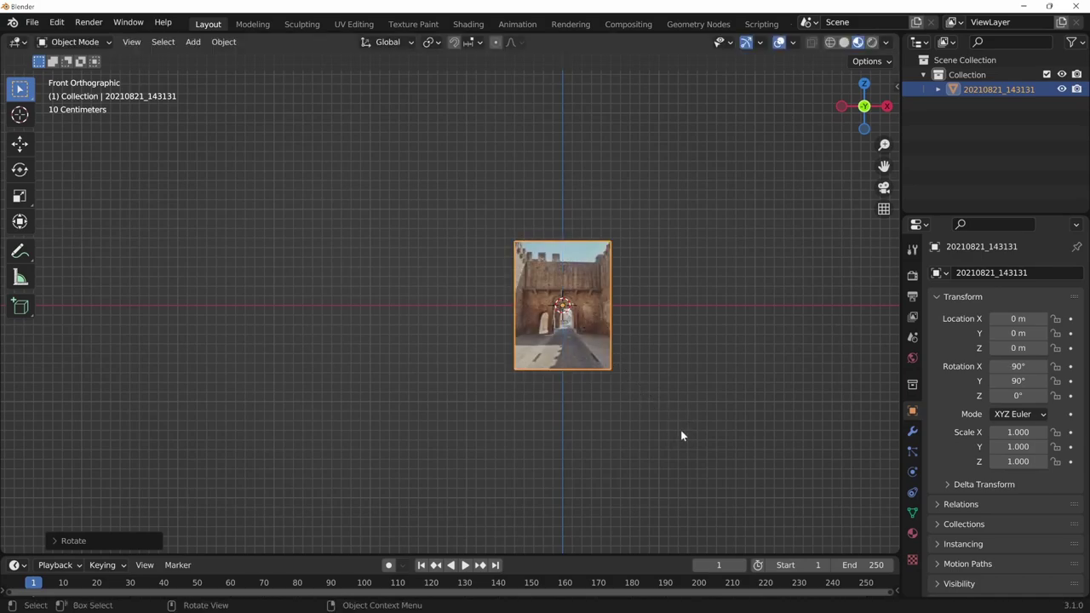
# Return to front view and show the sidebar with 90°, 90° rotation and 1.33 m × 1 m size.
pyautogui.moveTo(616, 443)
pyautogui.mouseDown(button='middle')
pyautogui.moveTo(654, 422)
pyautogui.moveTo(604, 457)
pyautogui.mouseUp(button='middle')
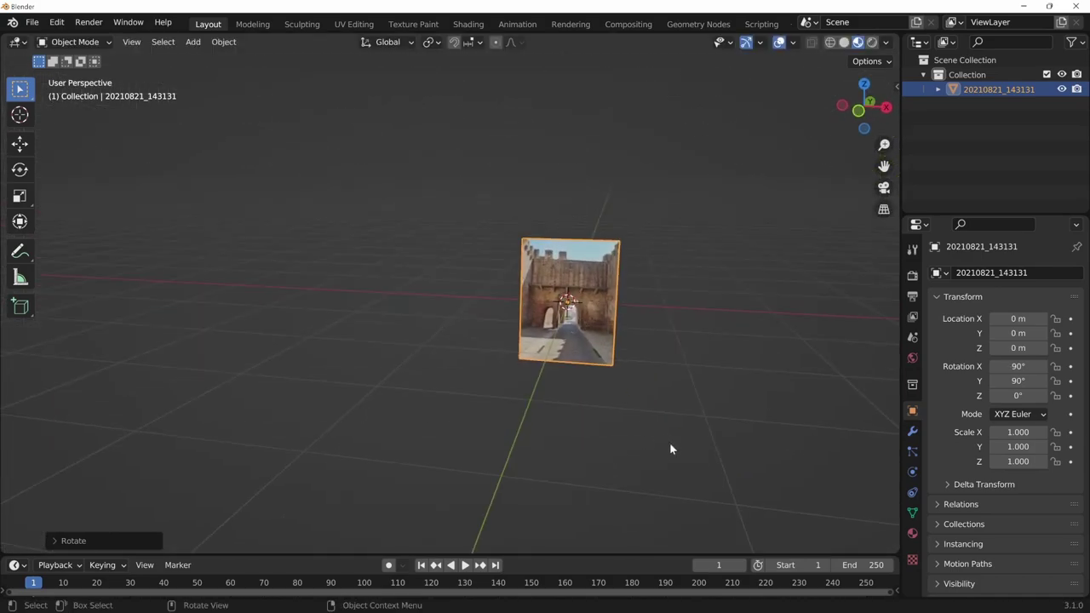
pyautogui.press('KP_1')
pyautogui.scroll(2, 579, 370)
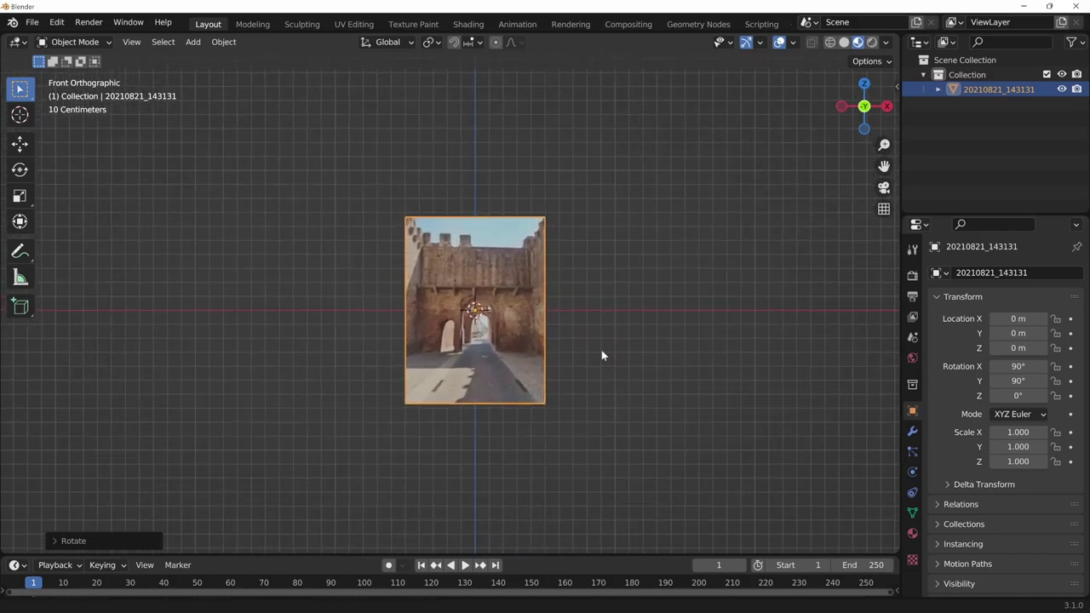
pyautogui.scroll(3, 630, 332)
pyautogui.scroll(2, 647, 357)
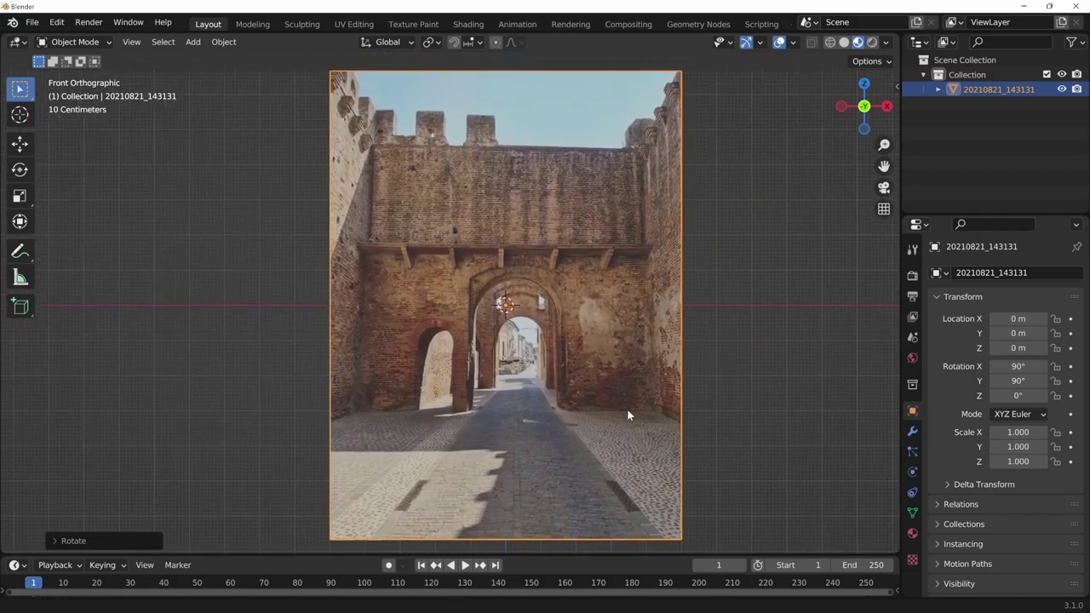
pyautogui.scroll(-1, 631, 404)
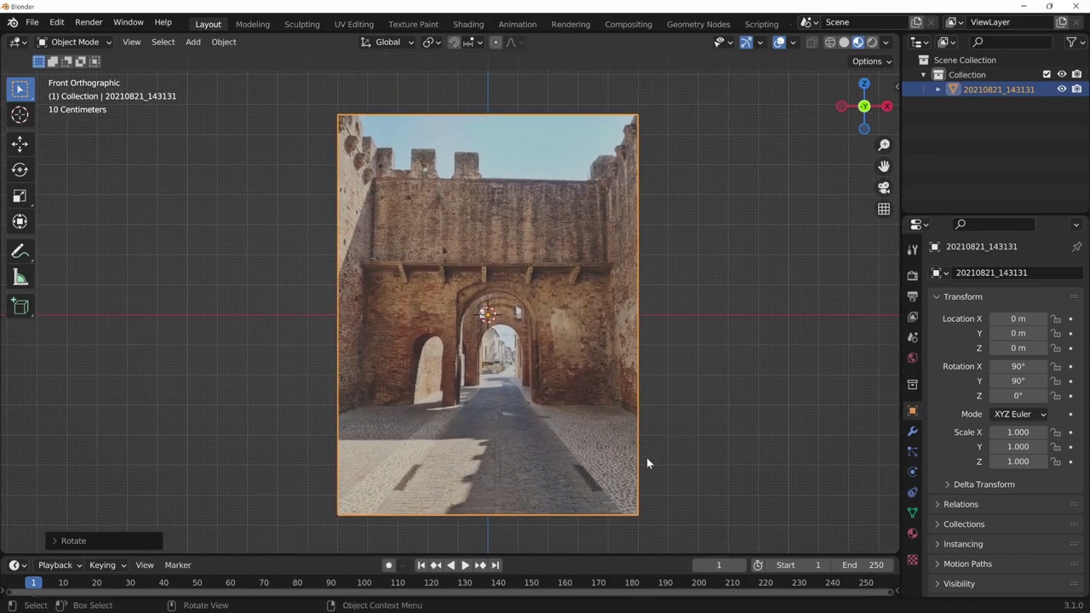
pyautogui.press('n')
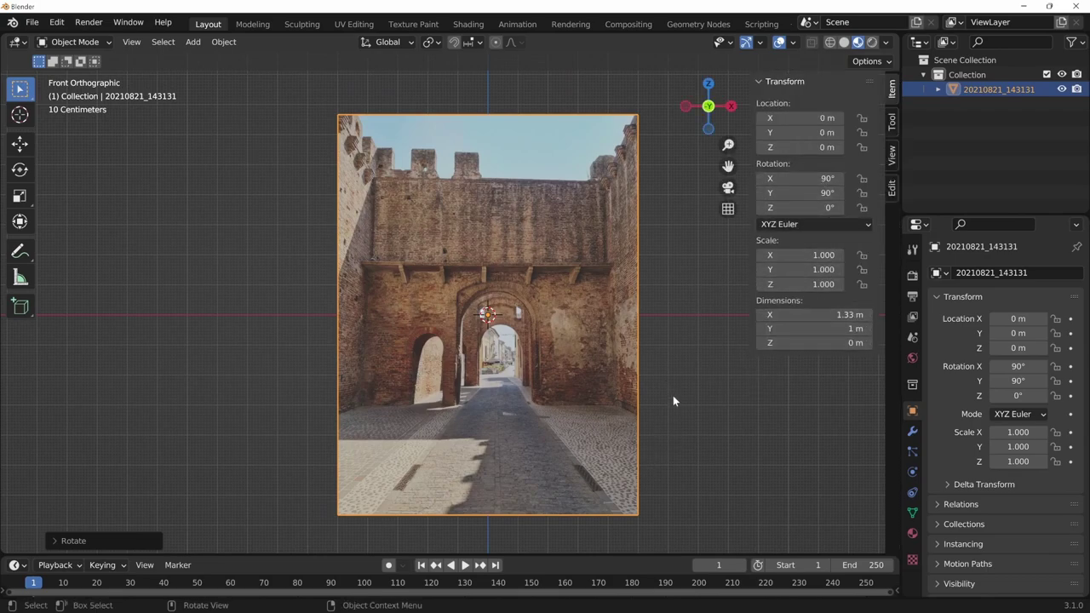
# Apply the plane's rotation so it reads 0° at 1 m × 1.33 m, then begin moving it along Z.
pyautogui.hotkey('ctrl', 'a')
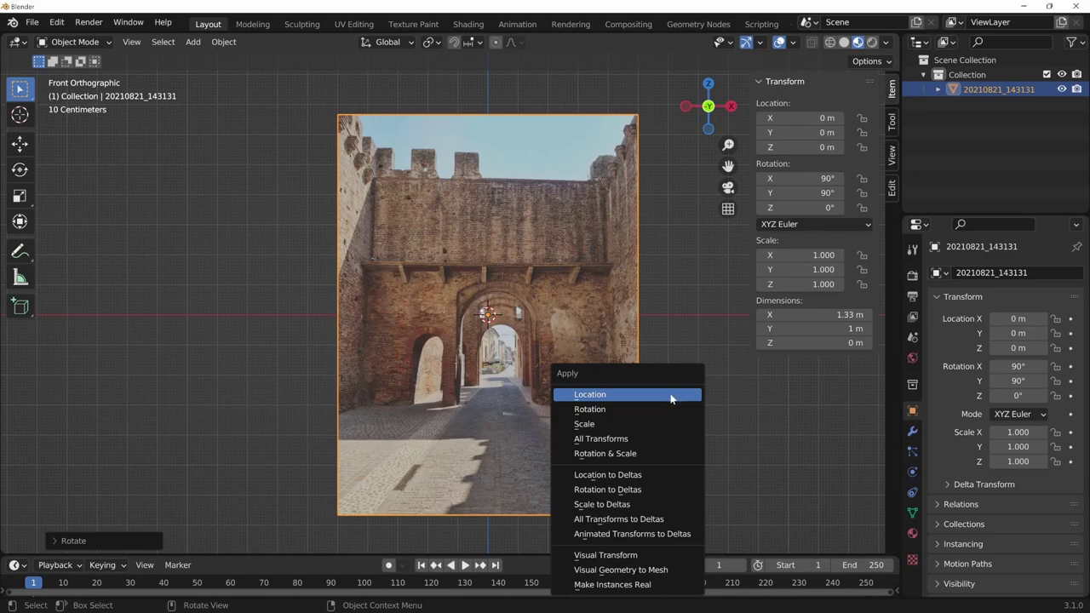
pyautogui.click(665, 410)
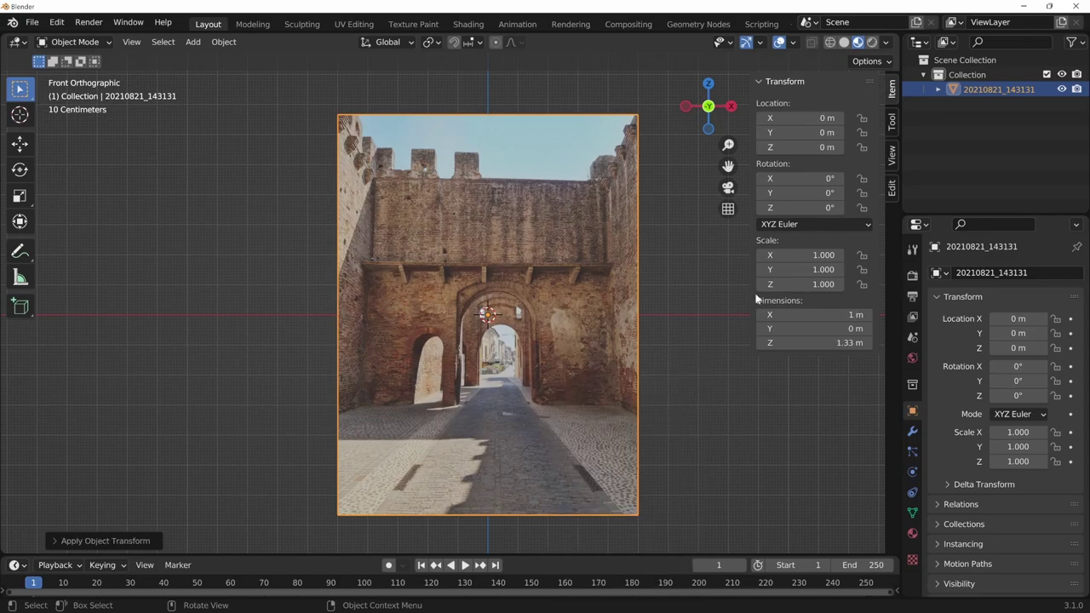
pyautogui.moveTo(661, 377)
pyautogui.keyDown('shift'); pyautogui.mouseDown(button='middle')
pyautogui.moveTo(685, 426)
pyautogui.moveTo(669, 448)
pyautogui.mouseUp(button='middle'); pyautogui.keyUp('shift')
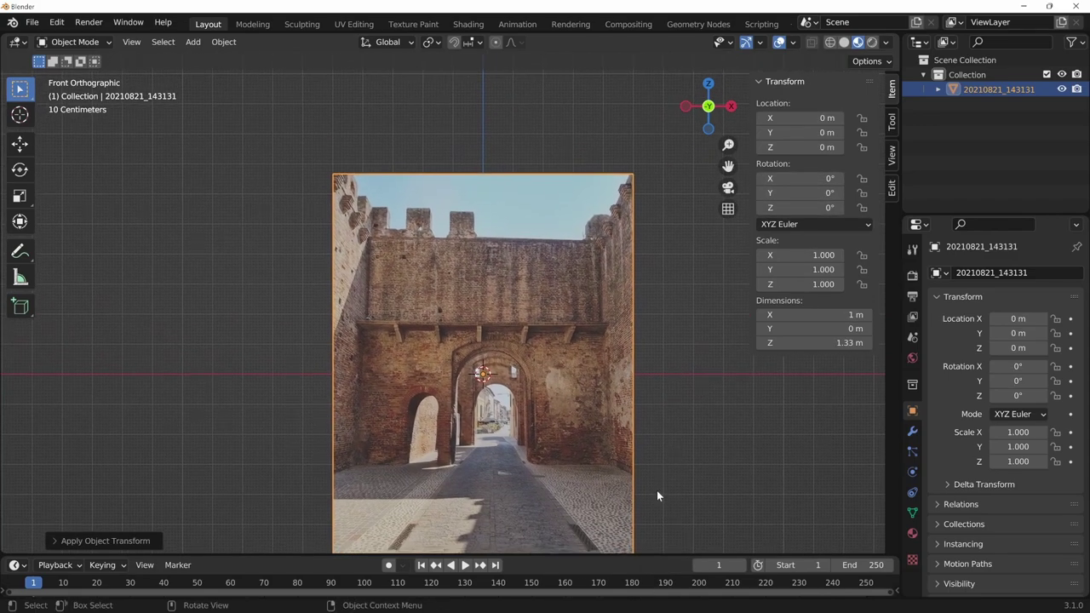
pyautogui.press('g')
pyautogui.press('z')
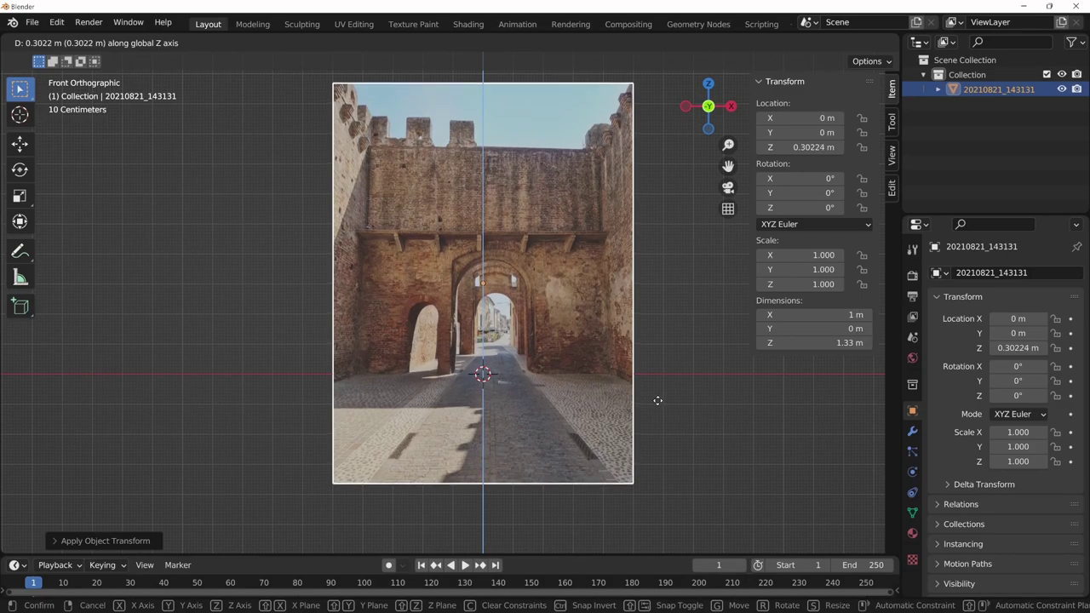
# Confirm the plane raised to Z 0.29941 m so road level meets the ground axis.
pyautogui.click(655, 407)
pyautogui.scroll(-1, 659, 382)
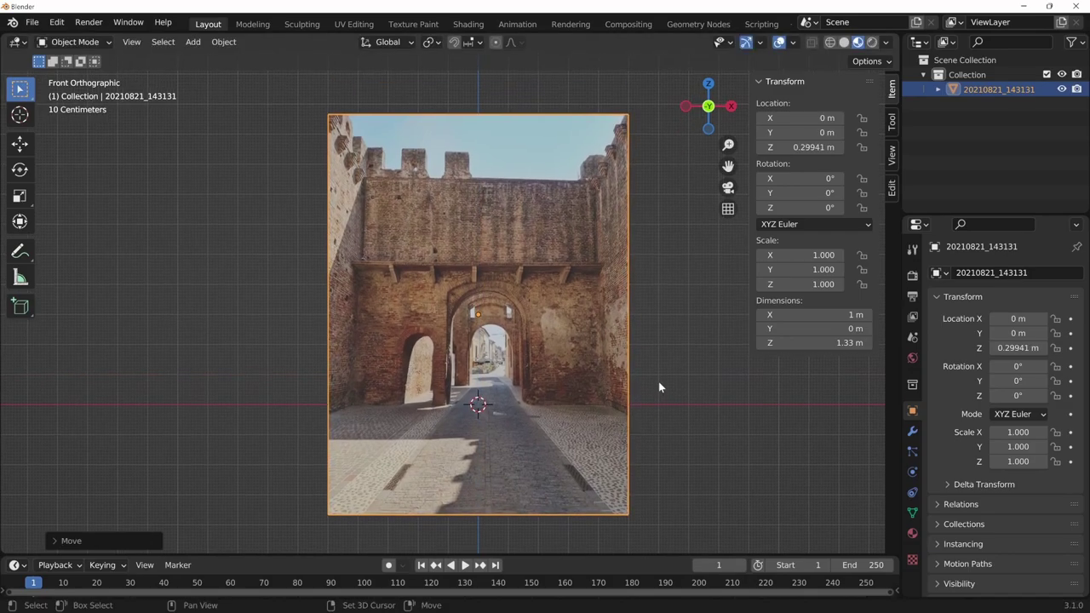
pyautogui.scroll(-2, 596, 434)
pyautogui.scroll(-2, 550, 458)
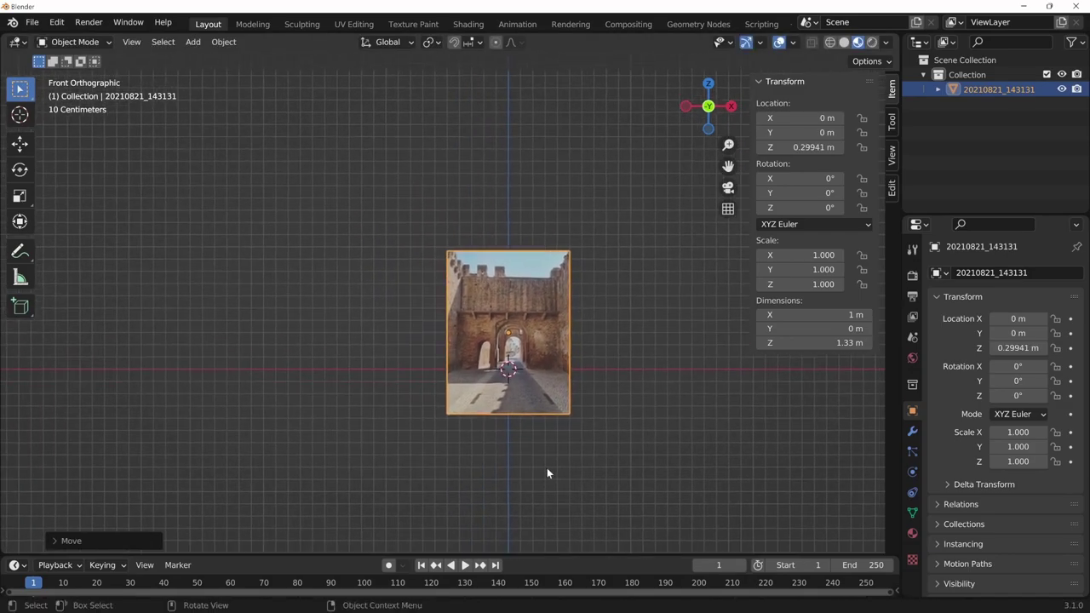
pyautogui.scroll(5, 546, 467)
pyautogui.scroll(1, 697, 333)
pyautogui.scroll(1, 629, 413)
pyautogui.moveTo(628, 412)
pyautogui.keyDown('shift'); pyautogui.mouseDown(button='middle')
pyautogui.moveTo(673, 431)
pyautogui.moveTo(675, 458)
pyautogui.mouseUp(button='middle'); pyautogui.keyUp('shift')
pyautogui.scroll(-1, 674, 451)
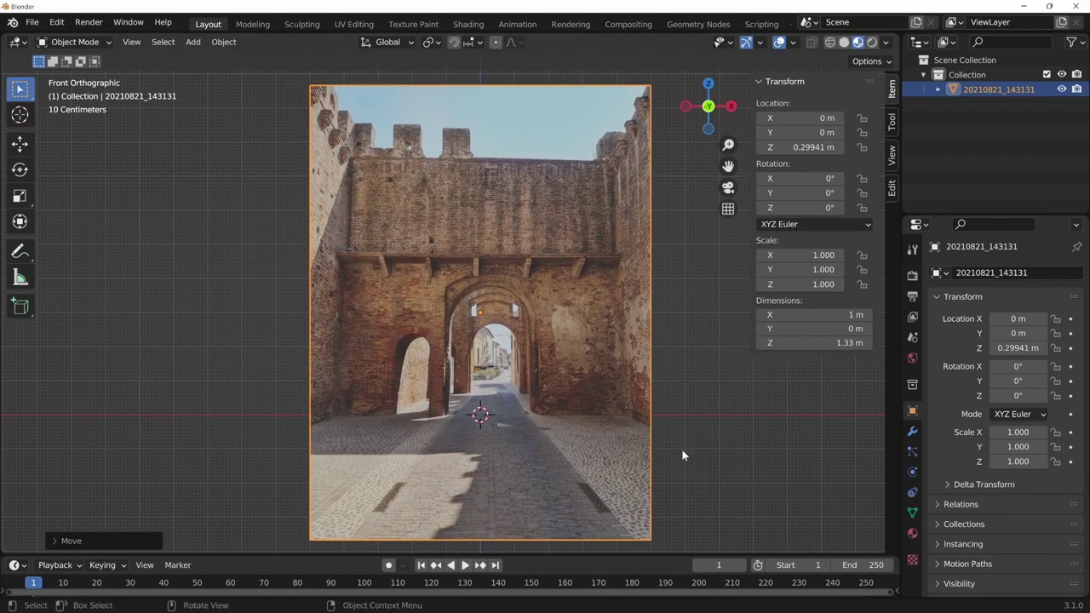
# Hide the sidebar, frame the photo and enter Edit Mode on the plane.
pyautogui.press('n')
pyautogui.keyDown('shift'); pyautogui.moveTo(683, 449); pyautogui.dragTo(713, 435, button='middle'); pyautogui.keyUp('shift')
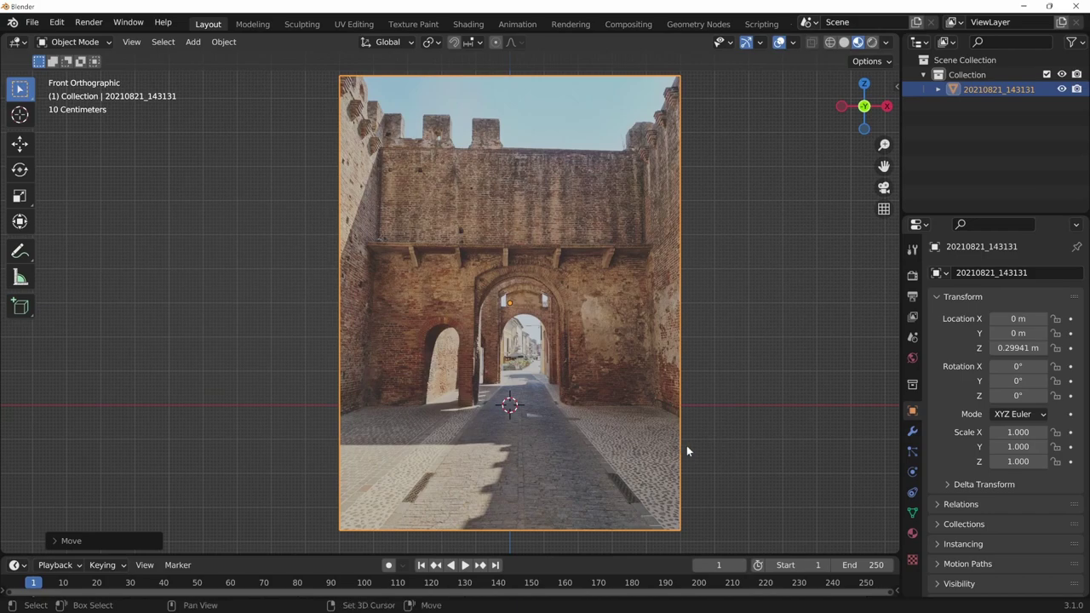
pyautogui.keyDown('shift'); pyautogui.moveTo(685, 444); pyautogui.dragTo(681, 461, button='middle'); pyautogui.keyUp('shift')
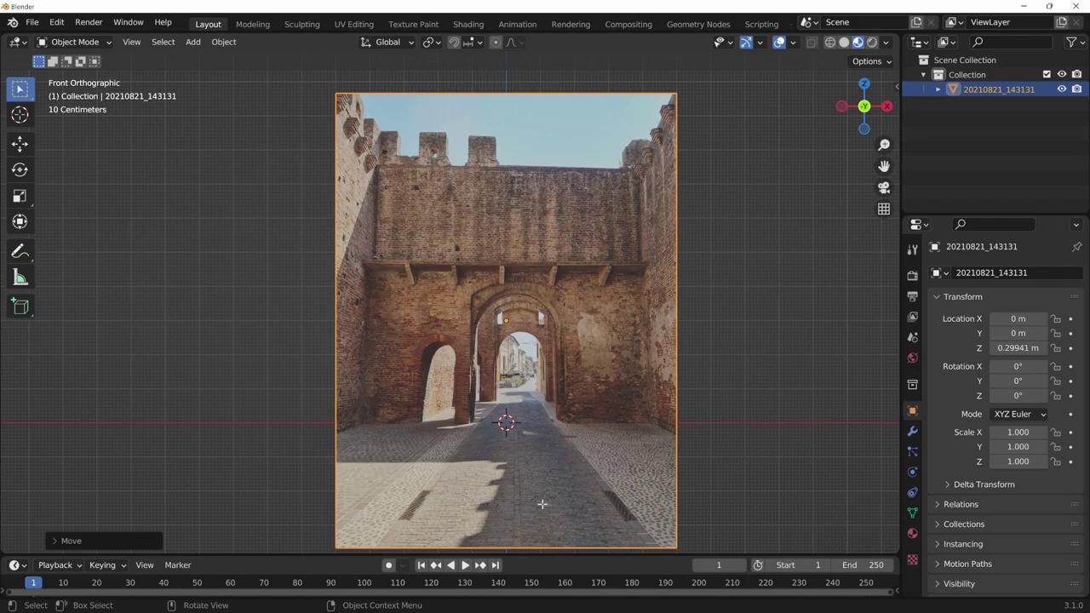
pyautogui.press('Tab')
pyautogui.keyDown('shift'); pyautogui.moveTo(555, 477); pyautogui.dragTo(571, 465, button='middle'); pyautogui.keyUp('shift')
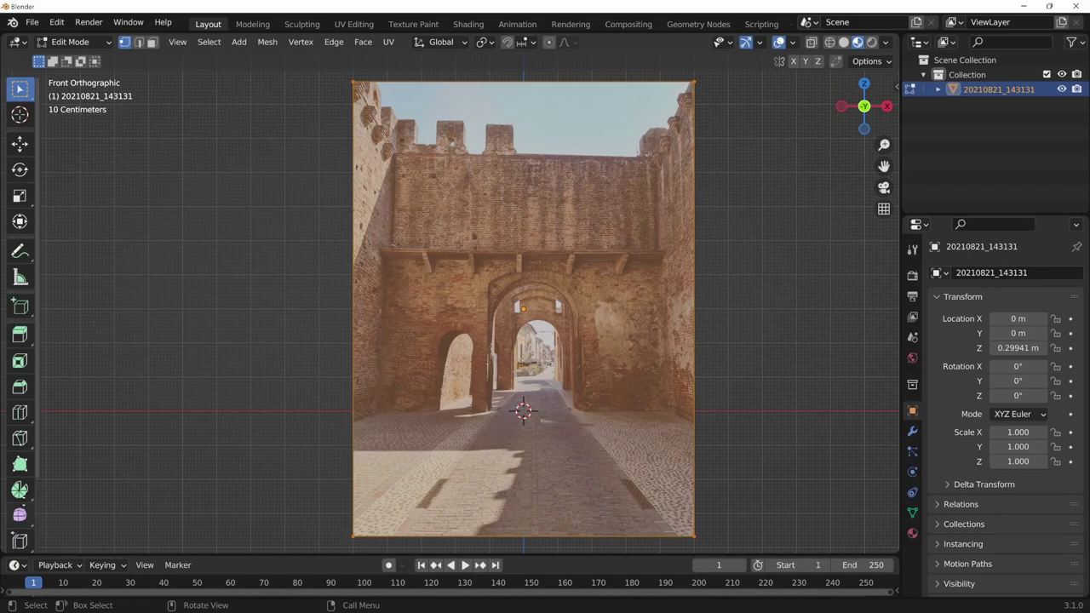
# Knife-cut a closed rectangle from road level at both walls up to the battlement base.
pyautogui.scroll(-3, 28, 511)
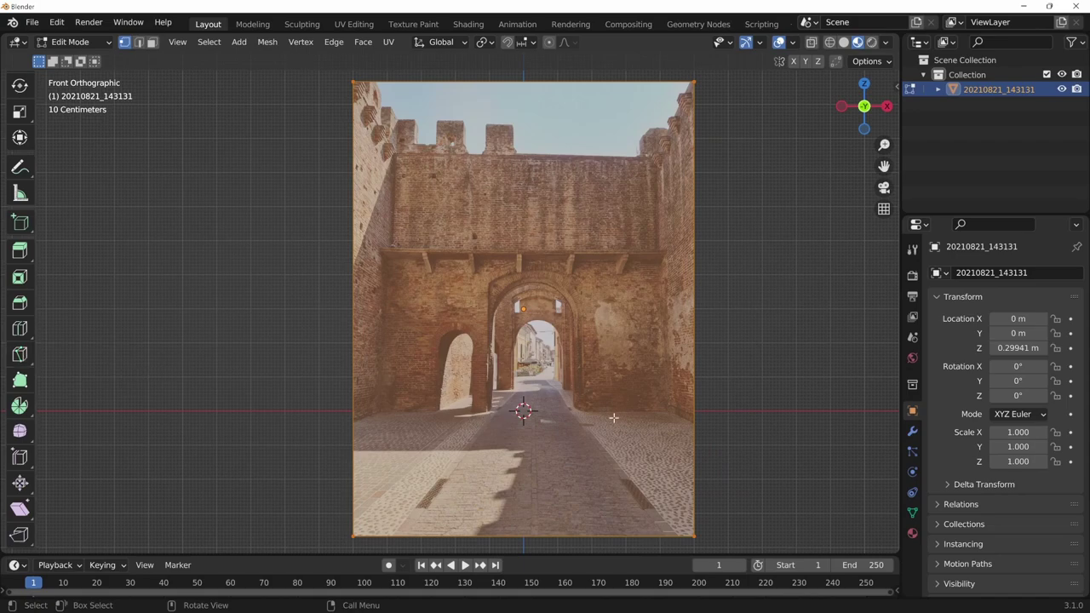
pyautogui.press('k')
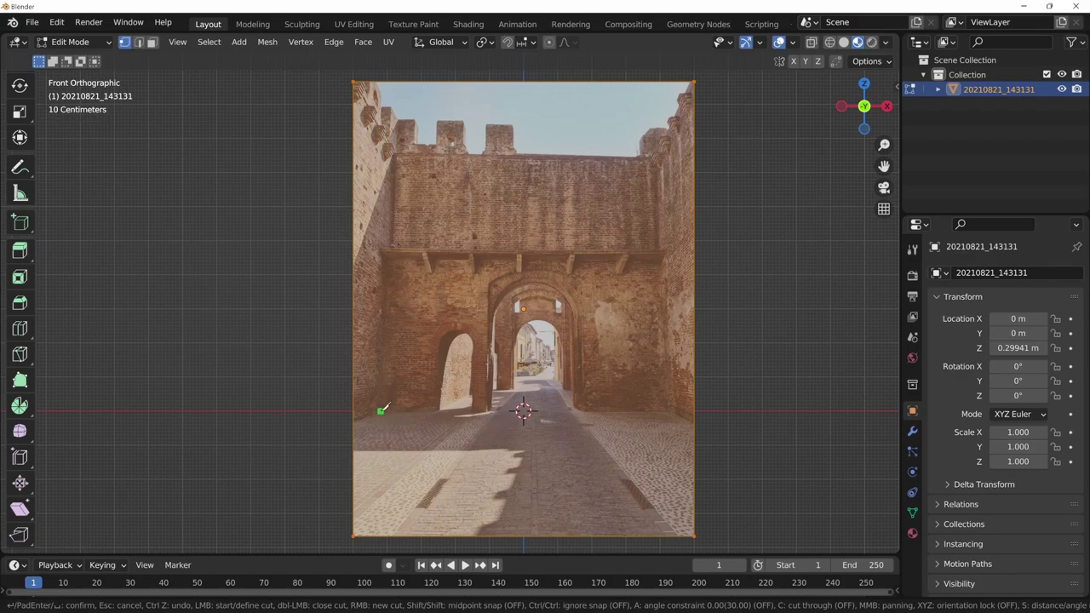
pyautogui.click(380, 412)
pyautogui.click(669, 411)
pyautogui.click(656, 157)
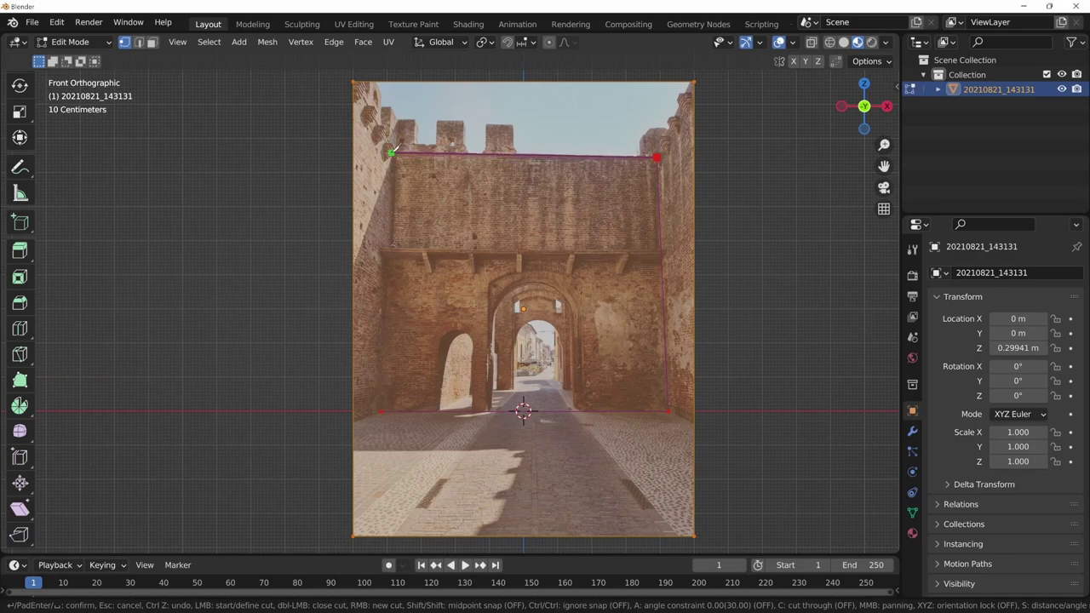
pyautogui.click(389, 154)
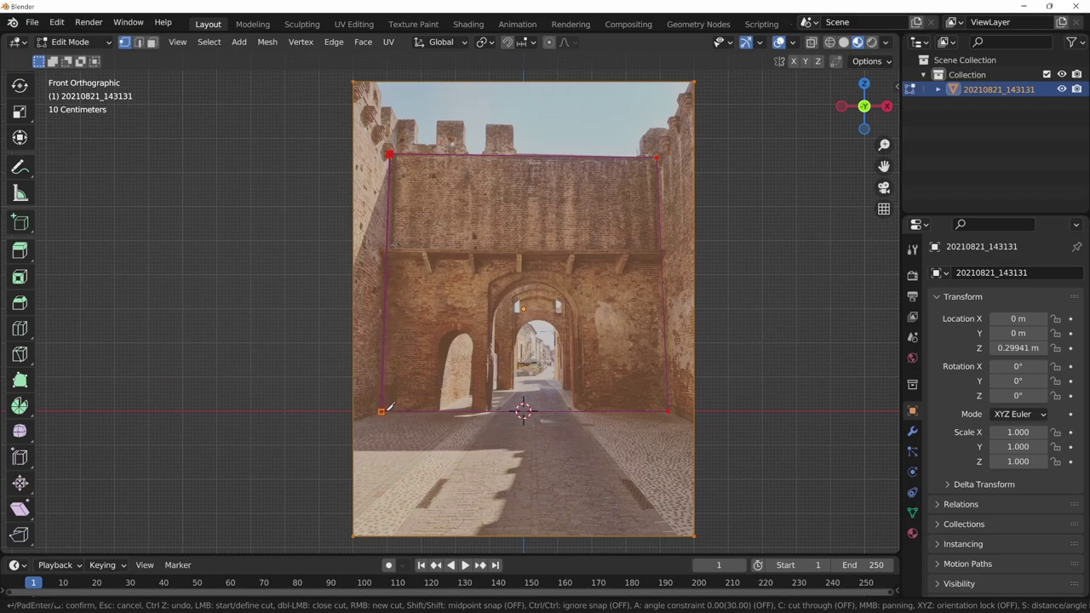
pyautogui.click(383, 410)
pyautogui.press('Return')
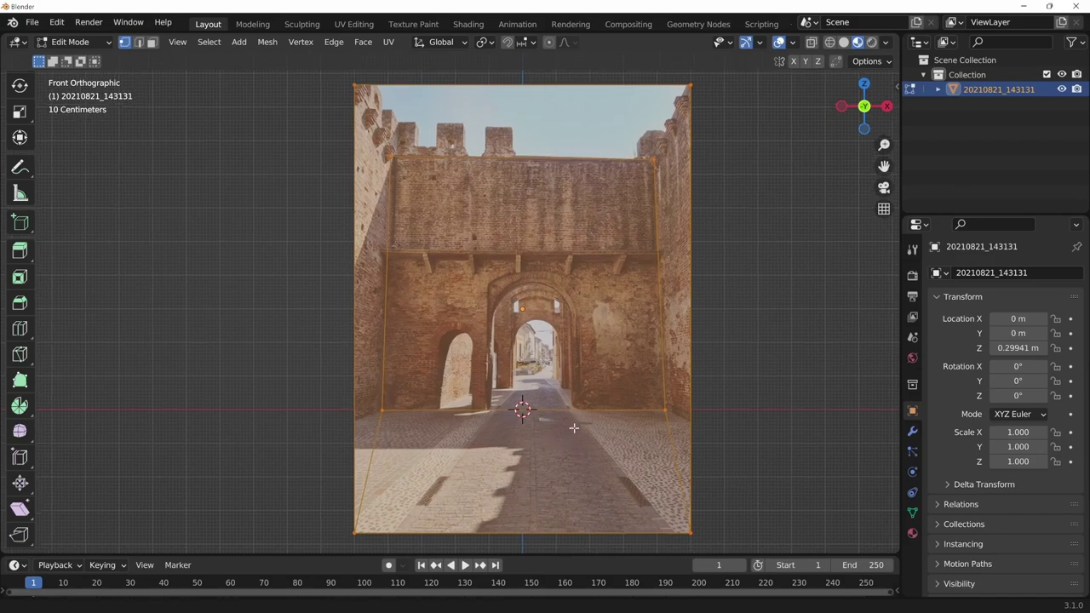
# Slide the outline's top-left vertex along its edge onto the wall's upper-left corner.
pyautogui.scroll(3, 540, 377)
pyautogui.keyDown('shift'); pyautogui.moveTo(540, 376); pyautogui.dragTo(555, 430, button='middle'); pyautogui.keyUp('shift')
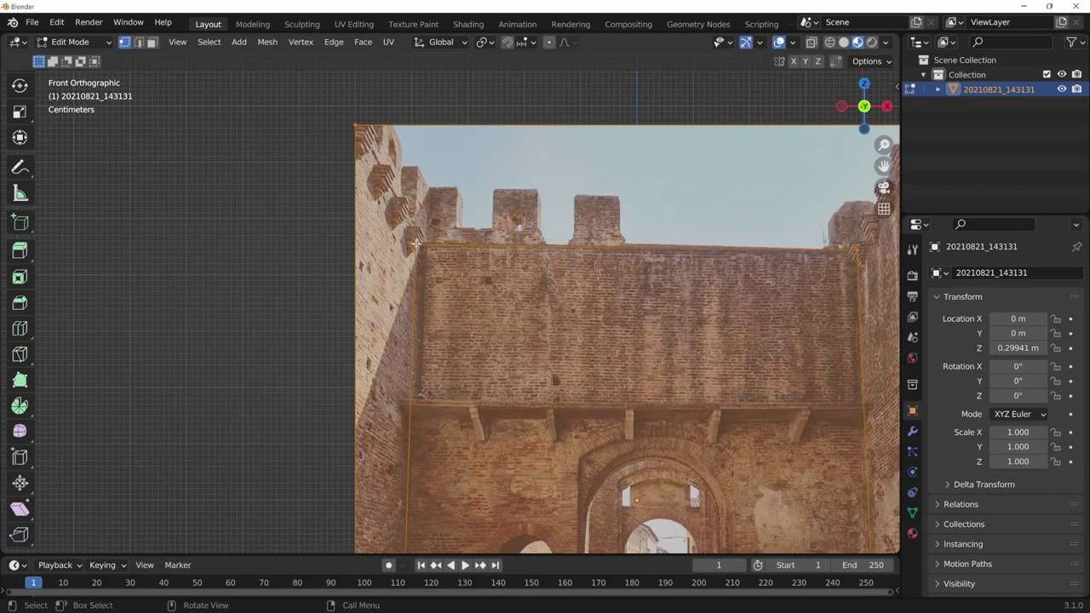
pyautogui.click(416, 244)
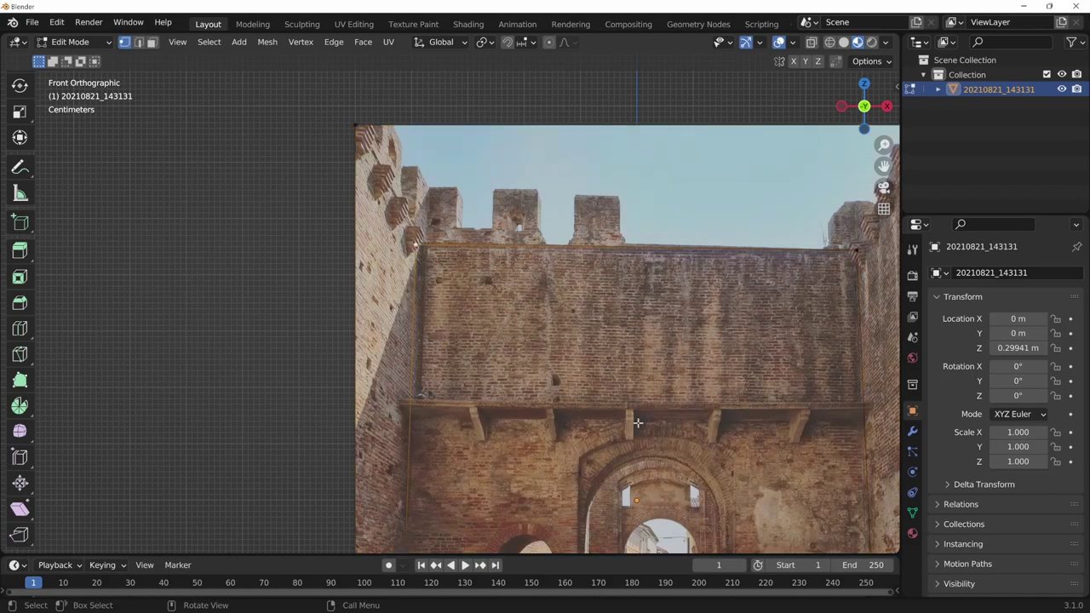
pyautogui.press('g')
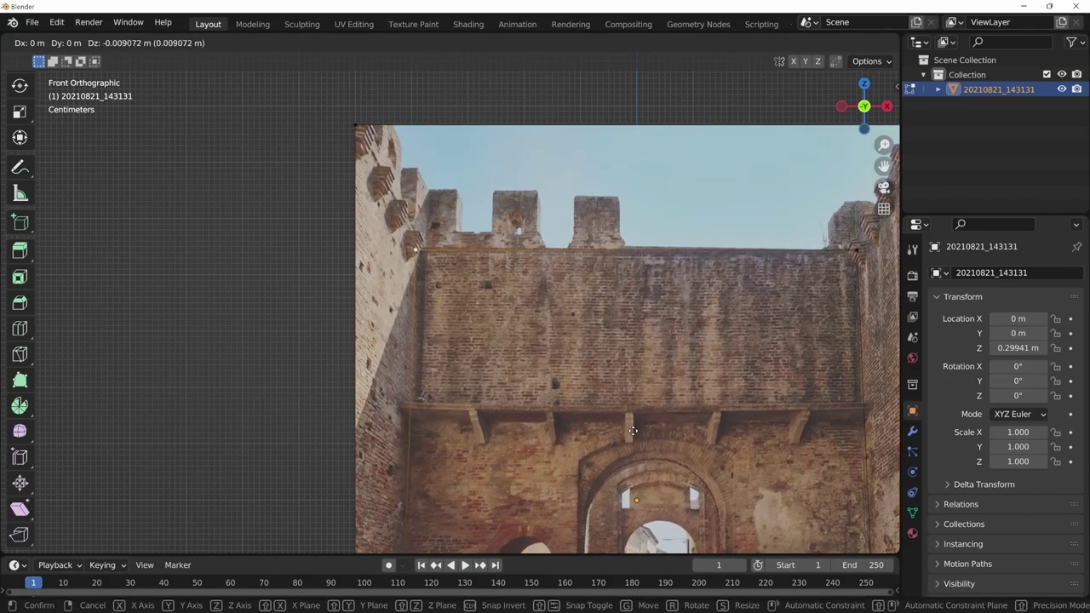
pyautogui.press('Escape')
pyautogui.press('g')
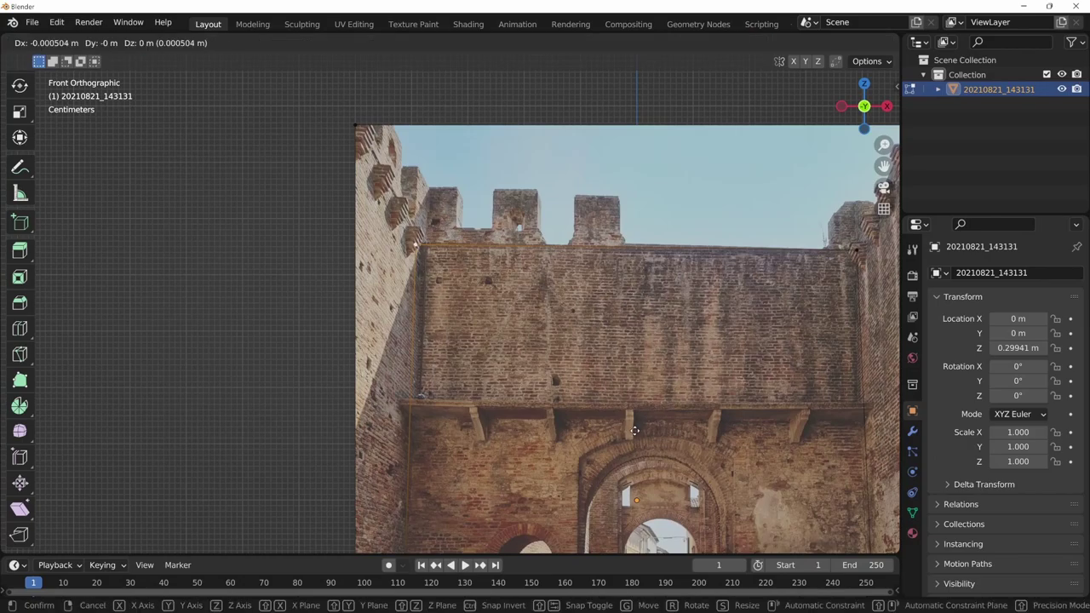
pyautogui.press('g')
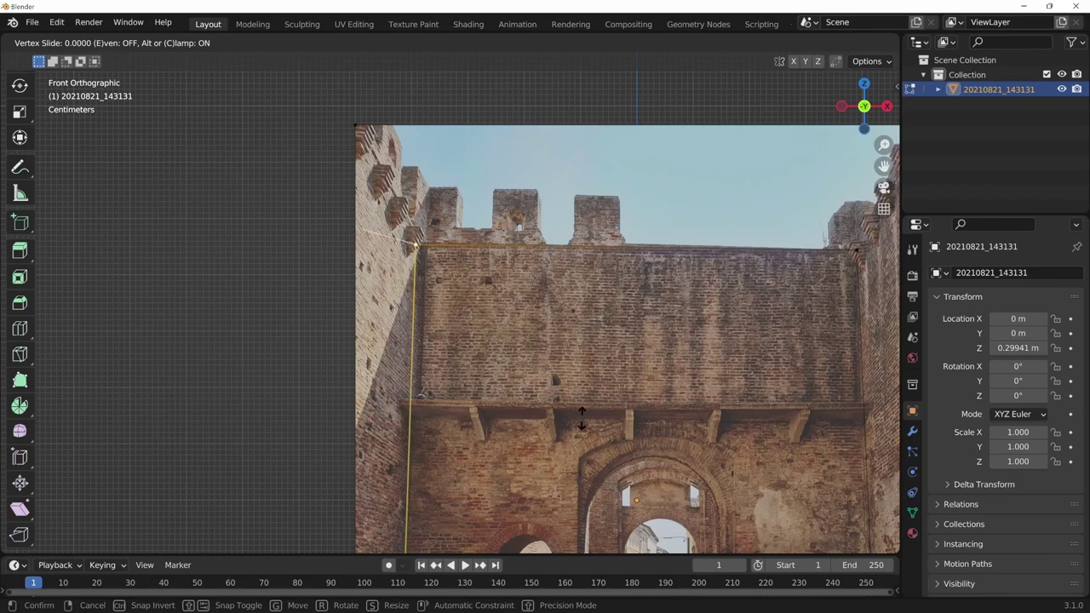
pyautogui.click(558, 373)
# Slide the top-right vertex along its edge onto the wall's upper-right corner.
pyautogui.keyDown('shift'); pyautogui.moveTo(633, 398); pyautogui.dragTo(522, 399, button='middle'); pyautogui.keyUp('shift')
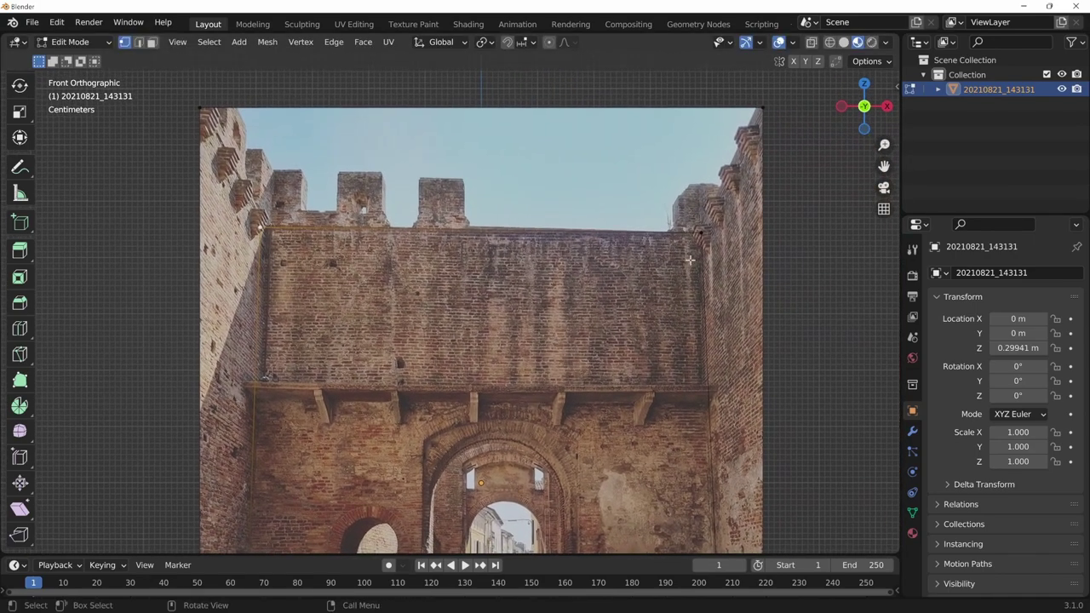
pyautogui.click(701, 231)
pyautogui.hotkey('shift', 'v')
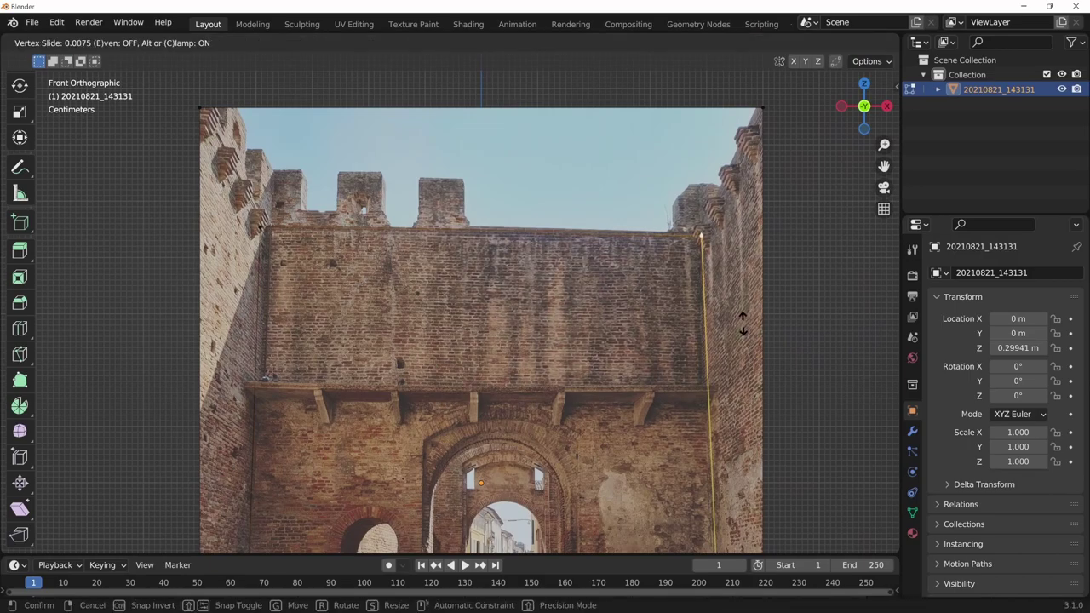
pyautogui.click(742, 322)
# Select the bottom-right corner vertex, reframe the whole gate photo and clear the selection.
pyautogui.moveTo(743, 511)
pyautogui.keyDown('shift'); pyautogui.mouseDown(button='middle')
pyautogui.moveTo(734, 337)
pyautogui.moveTo(766, 413)
pyautogui.mouseUp(button='middle'); pyautogui.keyUp('shift')
pyautogui.click(716, 508)
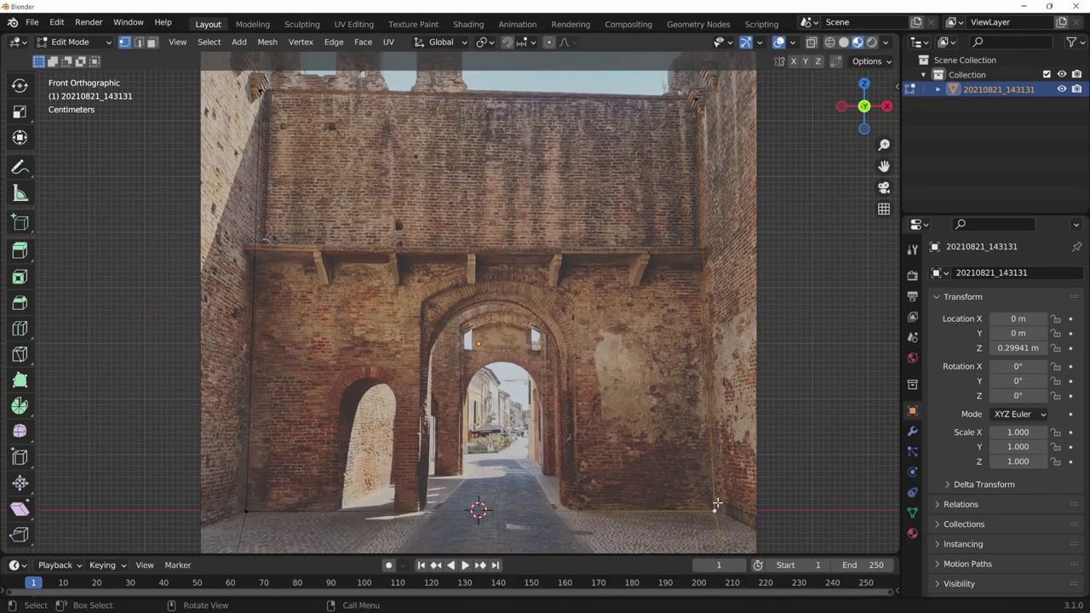
pyautogui.keyDown('ctrl'); pyautogui.scroll(-3, 714, 494); pyautogui.keyUp('ctrl')
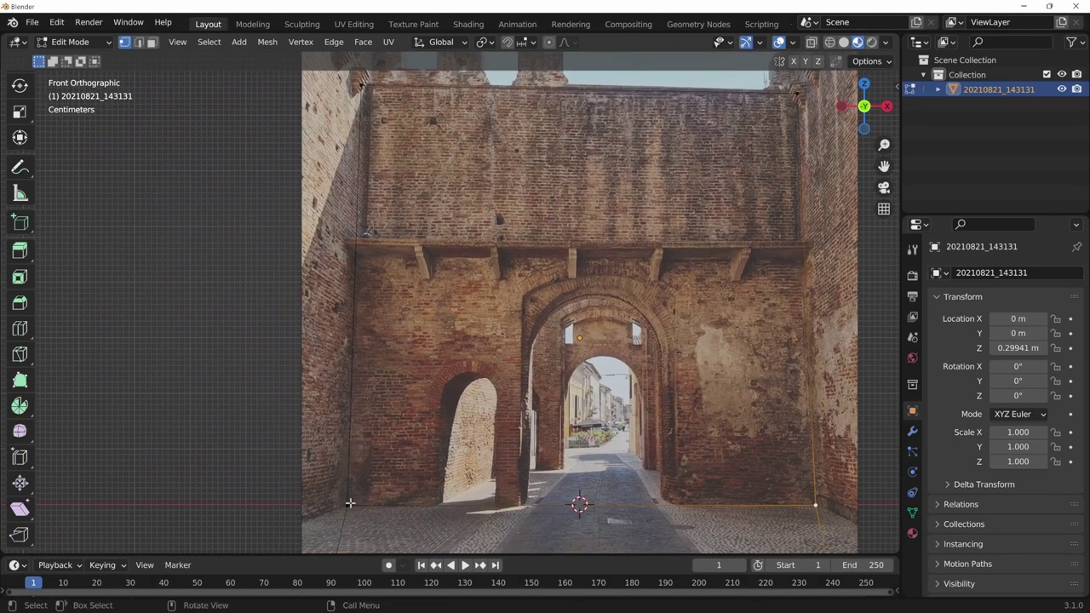
pyautogui.scroll(-3, 562, 511)
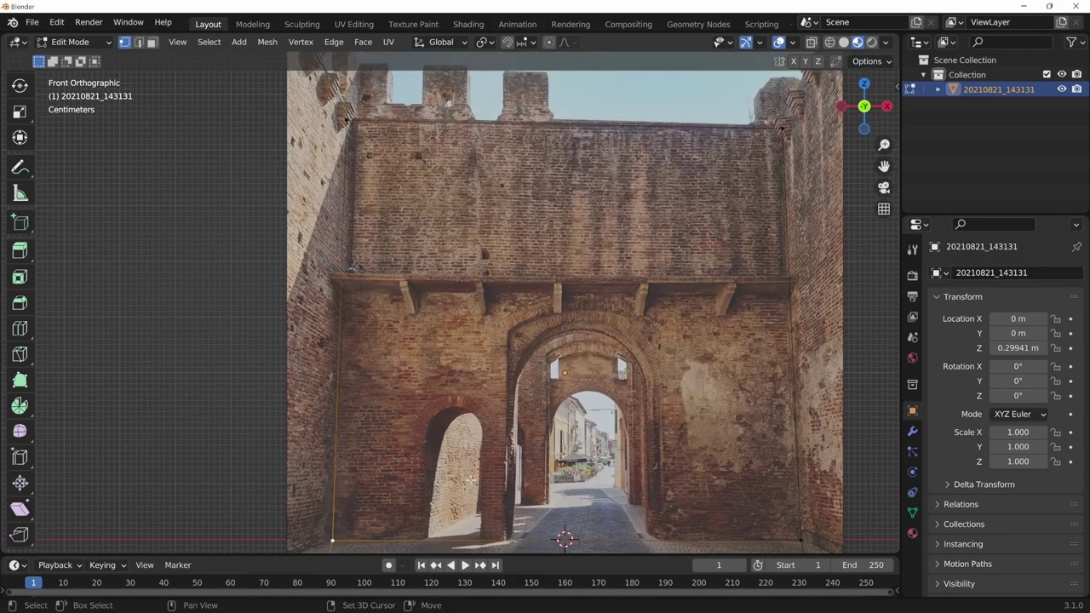
pyautogui.keyDown('shift'); pyautogui.moveTo(581, 495); pyautogui.dragTo(578, 481, button='middle'); pyautogui.keyUp('shift')
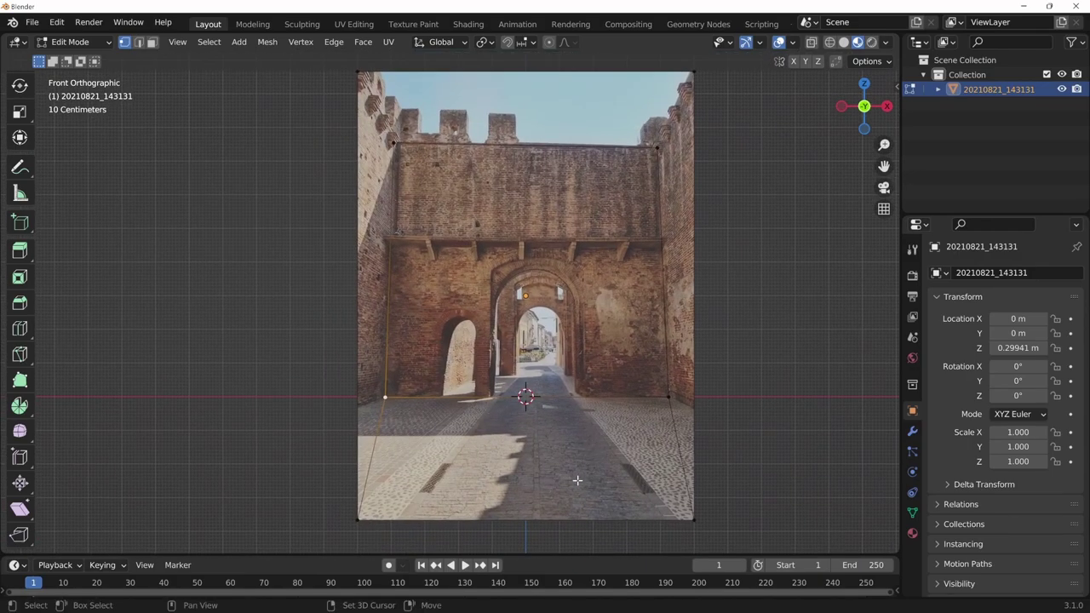
pyautogui.keyDown('shift'); pyautogui.moveTo(606, 433); pyautogui.dragTo(603, 488, button='middle'); pyautogui.keyUp('shift')
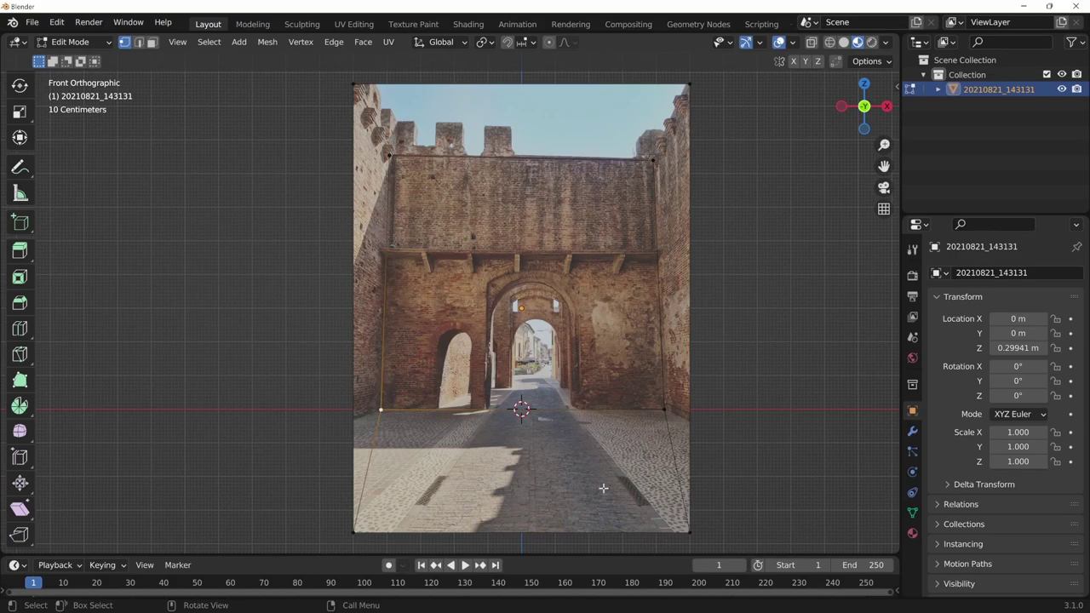
pyautogui.click(572, 495)
# Select the lower face in face mode and separate it as its own object.
pyautogui.press('3')
pyautogui.click(579, 477)
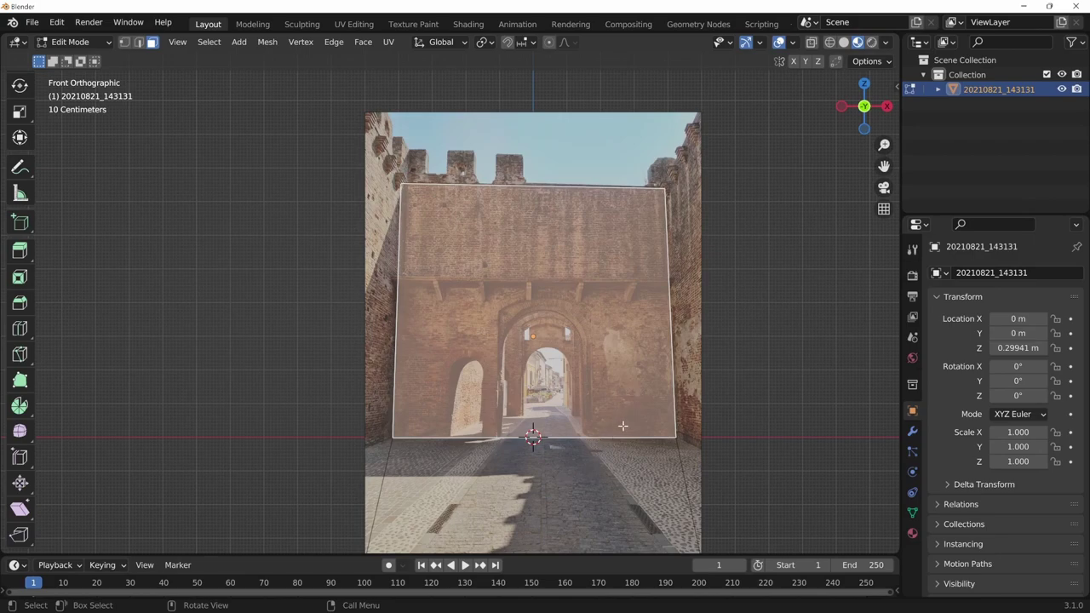
pyautogui.press('p')
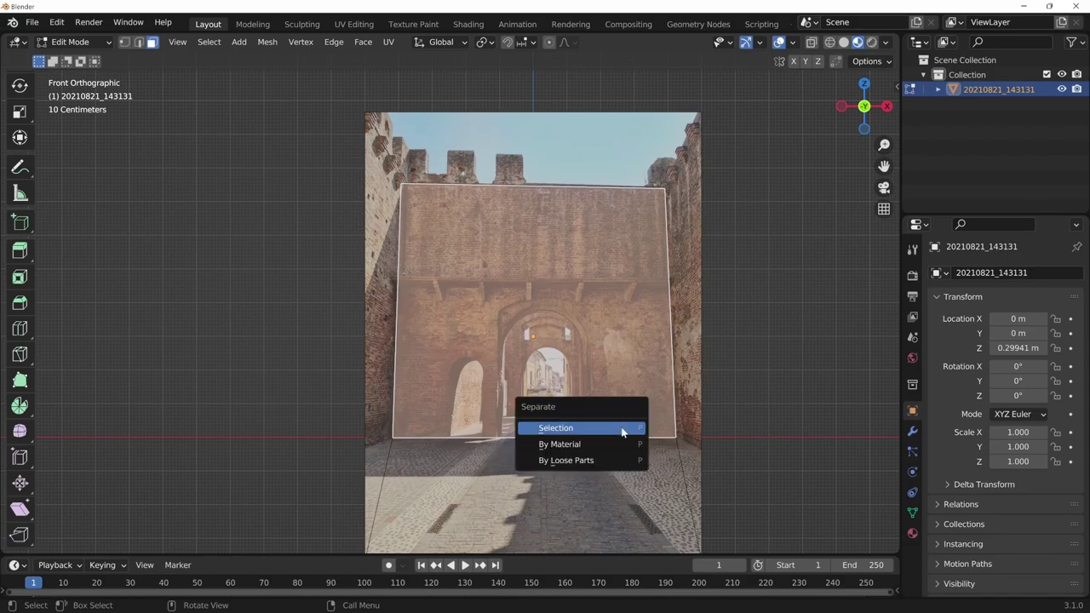
pyautogui.click(622, 429)
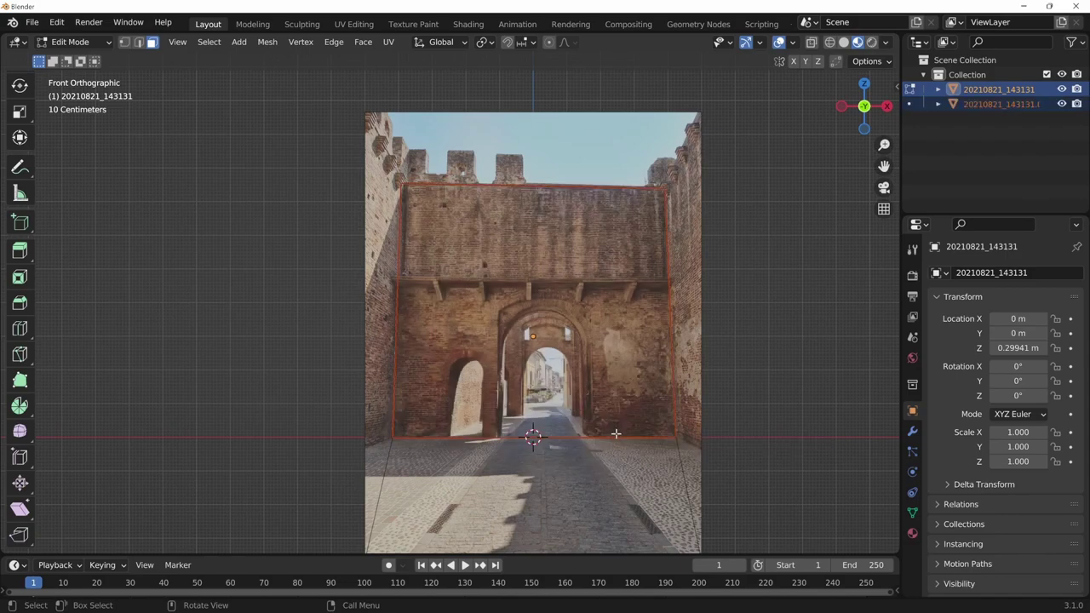
# Check the separated plane with a cancelled Y move, then return to the front view.
pyautogui.press('Tab')
pyautogui.click(629, 419)
pyautogui.moveTo(630, 420); pyautogui.dragTo(409, 380, button='middle')
pyautogui.press('g')
pyautogui.press('y')
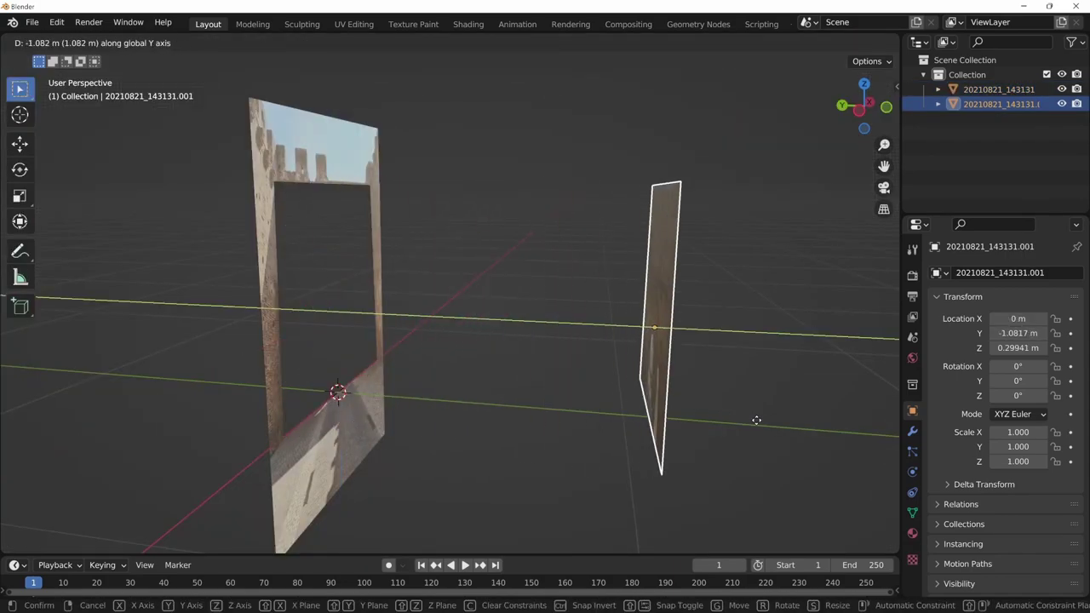
pyautogui.rightClick(698, 451)
pyautogui.moveTo(697, 449); pyautogui.dragTo(569, 439, button='middle')
pyautogui.press('KP_1')
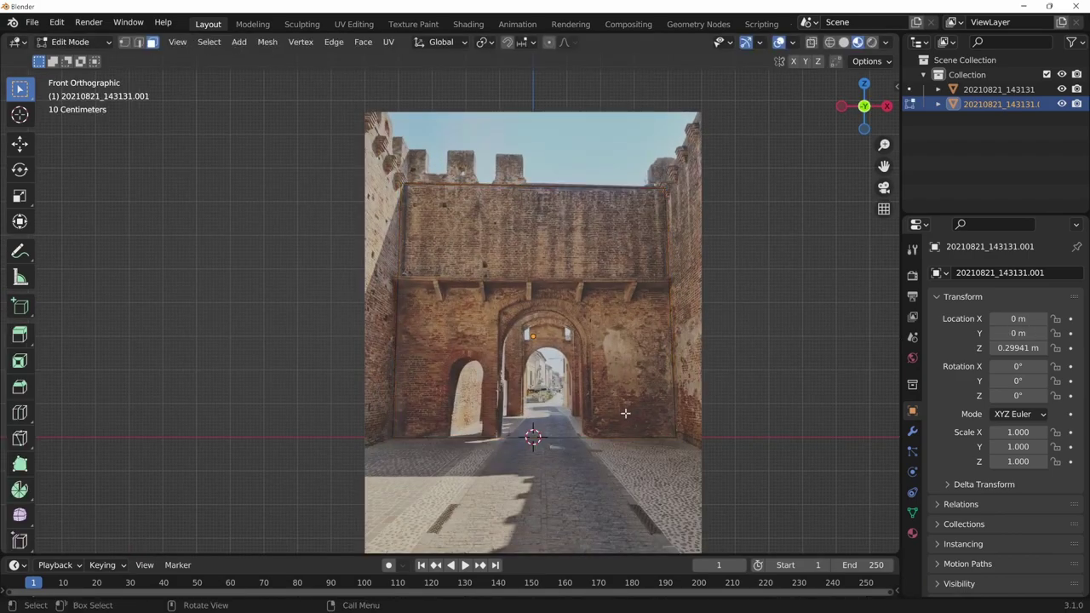
# Make the plane's left side vertical by scaling its vertices with S X 0.
pyautogui.press('Tab')
pyautogui.keyDown('shift'); pyautogui.moveTo(622, 401); pyautogui.dragTo(599, 428, button='middle'); pyautogui.keyUp('shift')
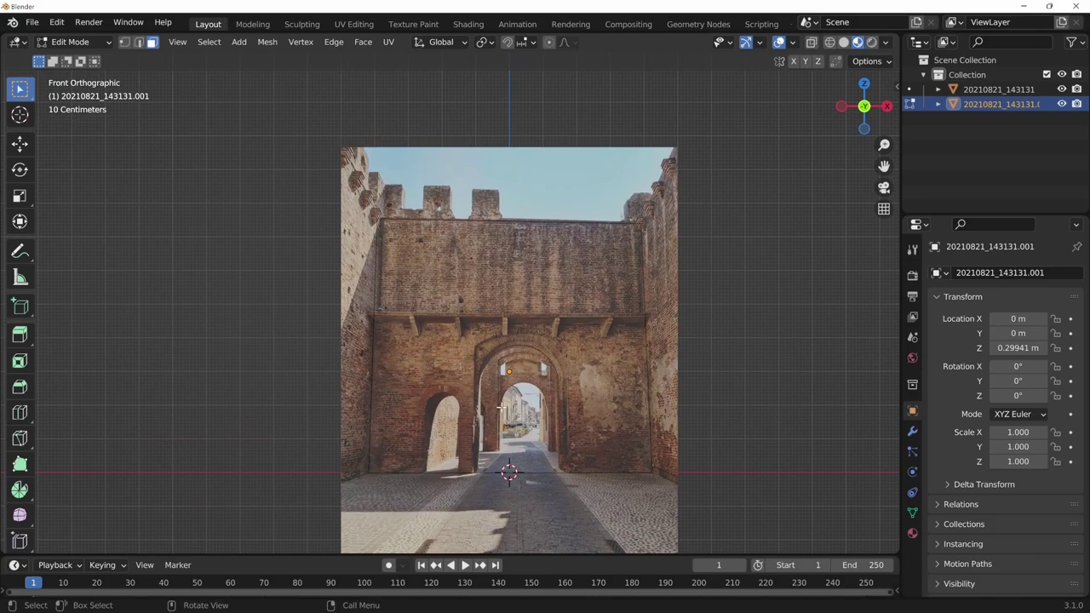
pyautogui.press('2')
pyautogui.click(370, 344)
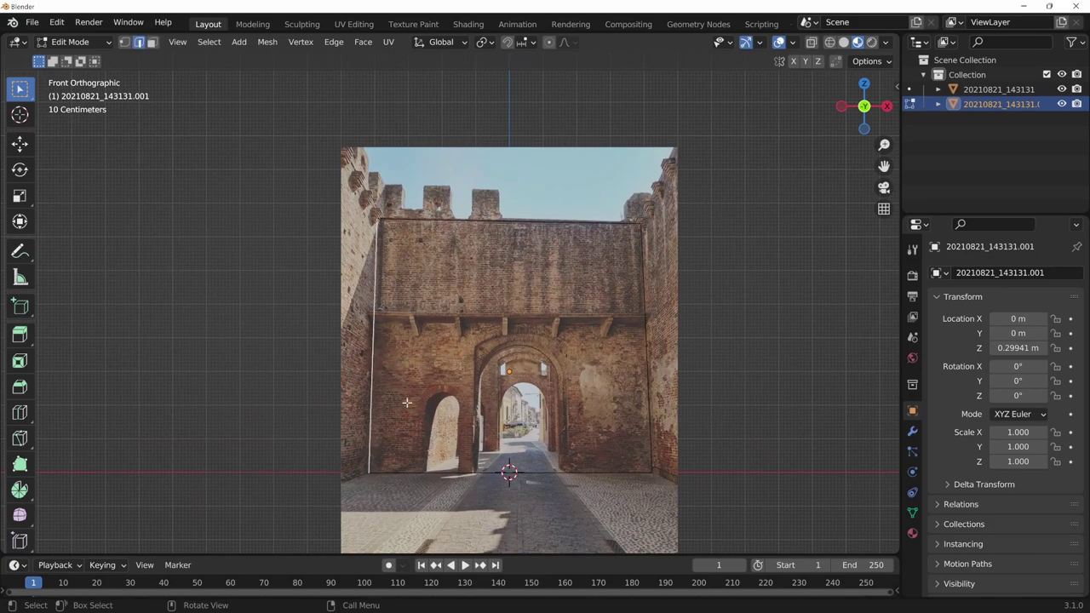
pyautogui.press('1')
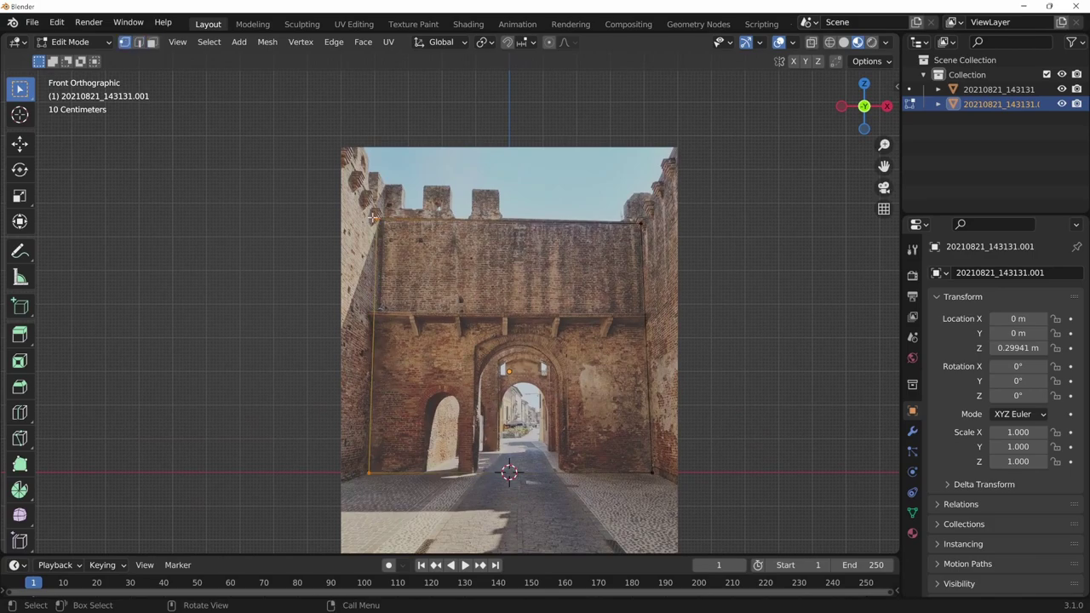
pyautogui.keyDown('shift'); pyautogui.click(373, 218); pyautogui.keyUp('shift')
pyautogui.write('s')
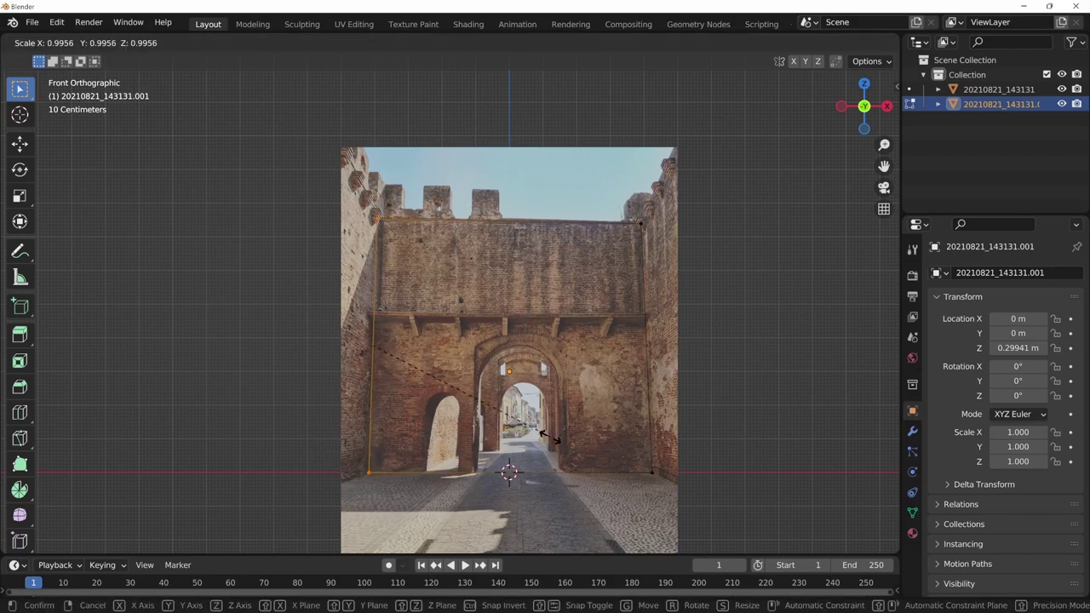
pyautogui.write('x')
pyautogui.write('0')
pyautogui.press('Return')
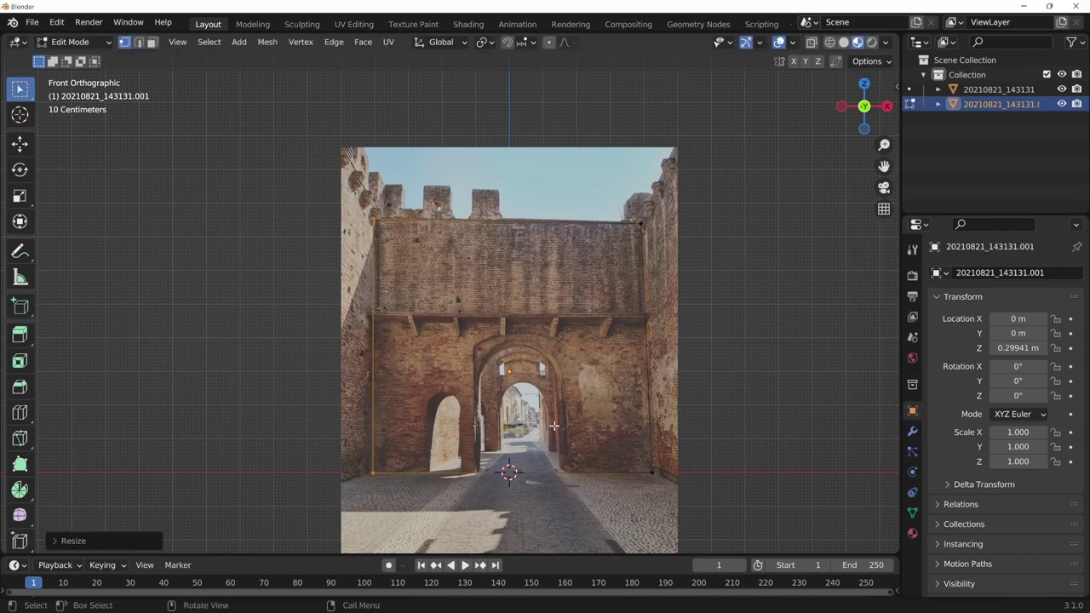
# Straighten the right side with S X 0 and level the top and bottom edges with S Z 0.
pyautogui.moveTo(630, 213); pyautogui.dragTo(687, 502)
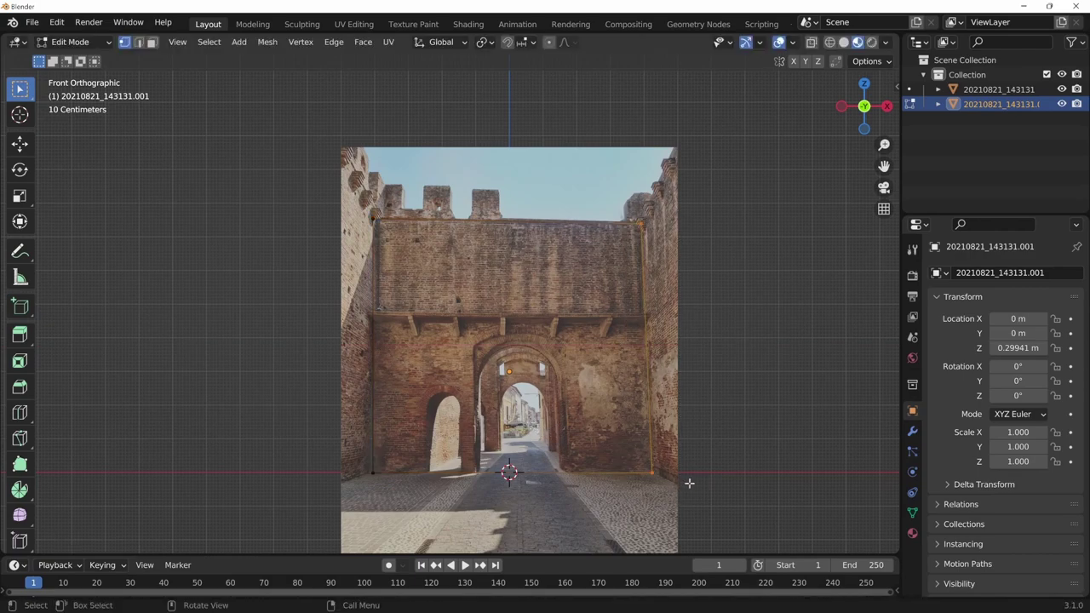
pyautogui.write('sx0')
pyautogui.press('Return')
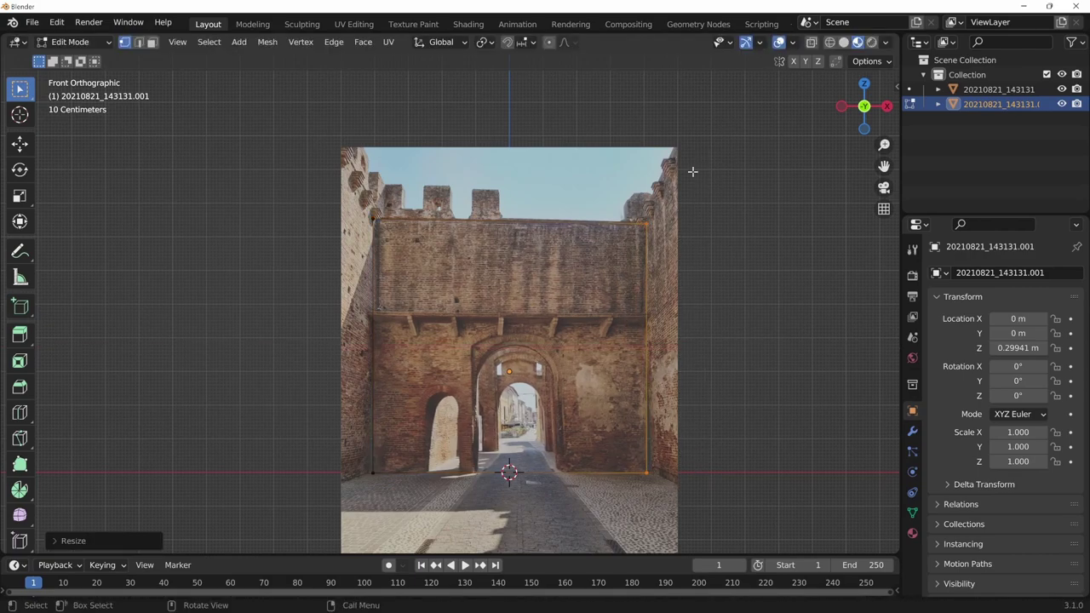
pyautogui.moveTo(693, 171); pyautogui.dragTo(360, 268)
pyautogui.write('sz')
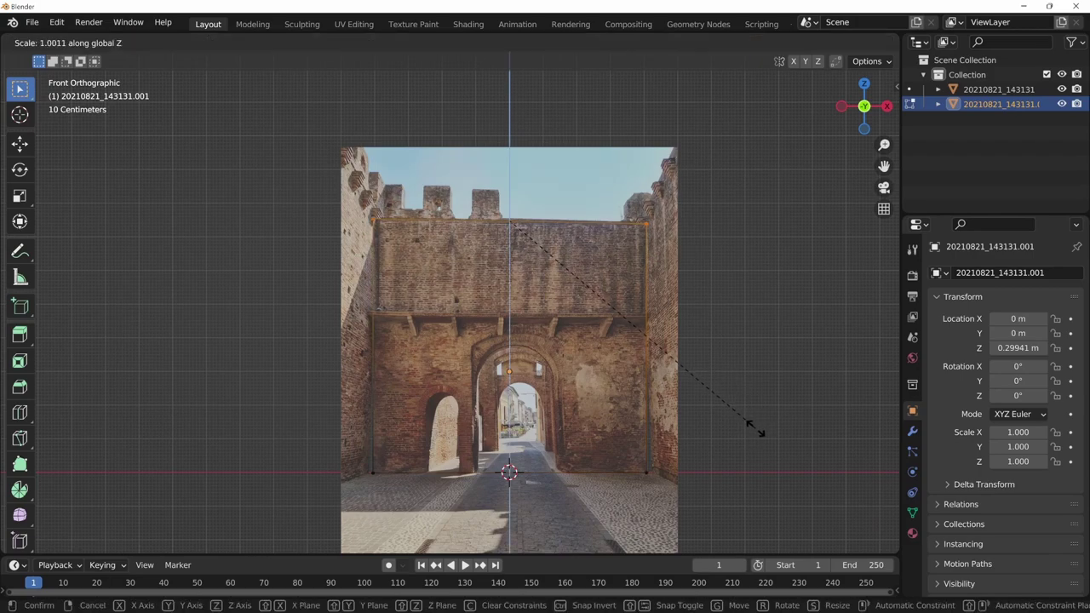
pyautogui.write('0')
pyautogui.press('Return')
pyautogui.moveTo(694, 453); pyautogui.dragTo(368, 496)
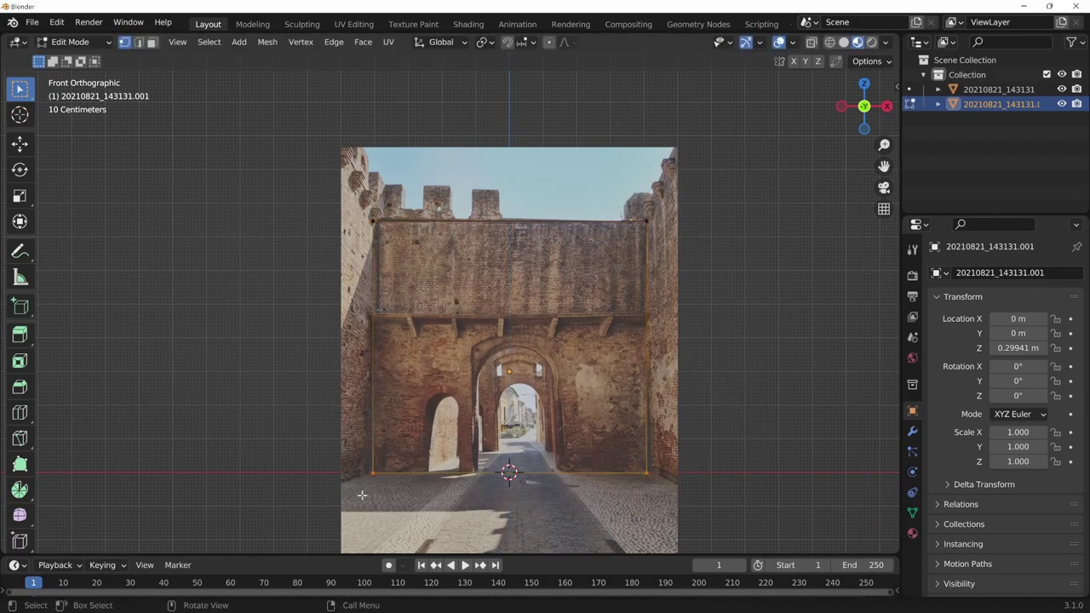
pyautogui.write('sz')
pyautogui.write('0')
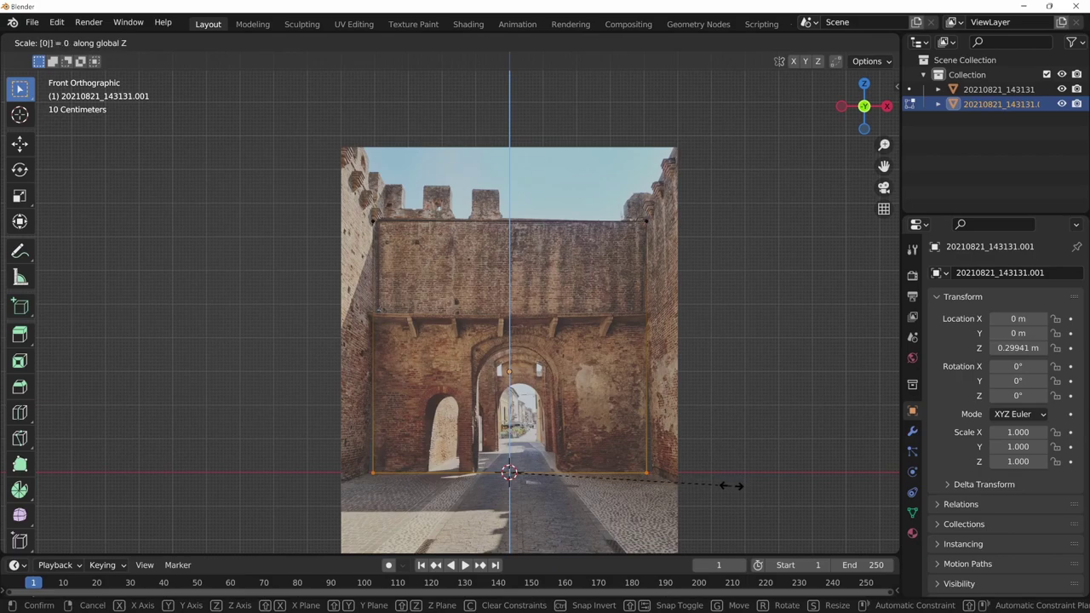
pyautogui.press('Return')
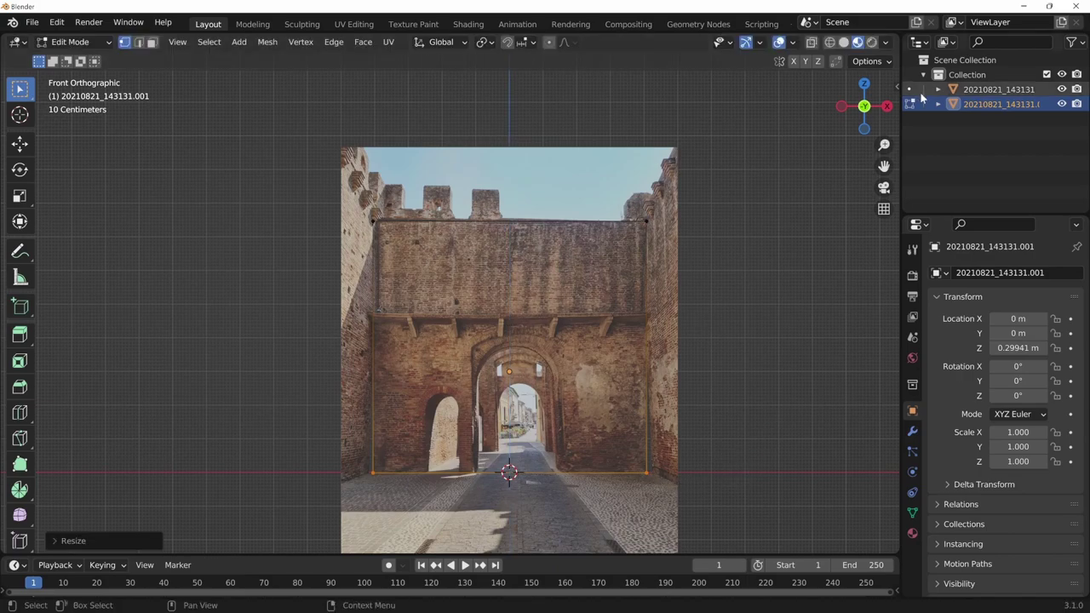
# Hide the original full photo plane and zoom in on the cropped wall.
pyautogui.click(1061, 89)
pyautogui.scroll(1, 716, 423)
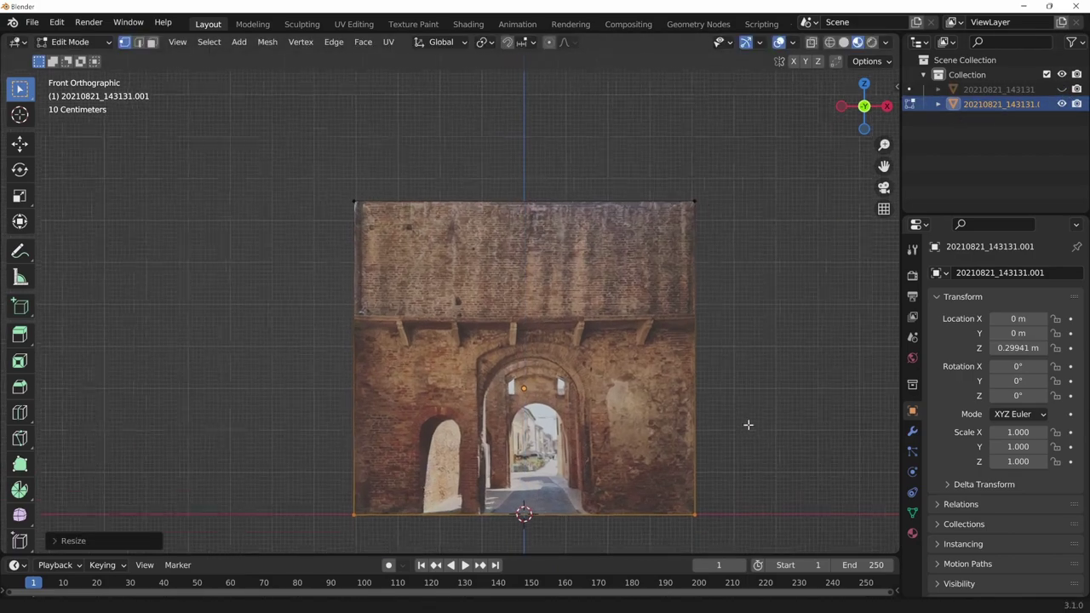
pyautogui.scroll(1, 757, 411)
pyautogui.keyDown('shift'); pyautogui.scroll(-1, 720, 447); pyautogui.keyUp('shift')
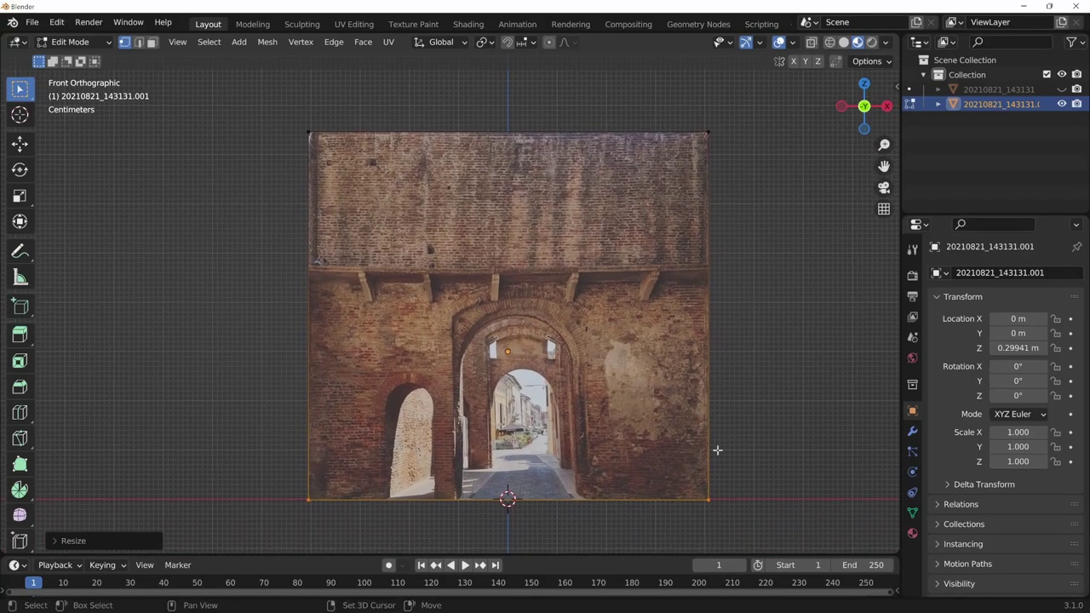
pyautogui.keyDown('ctrl'); pyautogui.hscroll(-1, 724, 469); pyautogui.keyUp('ctrl')
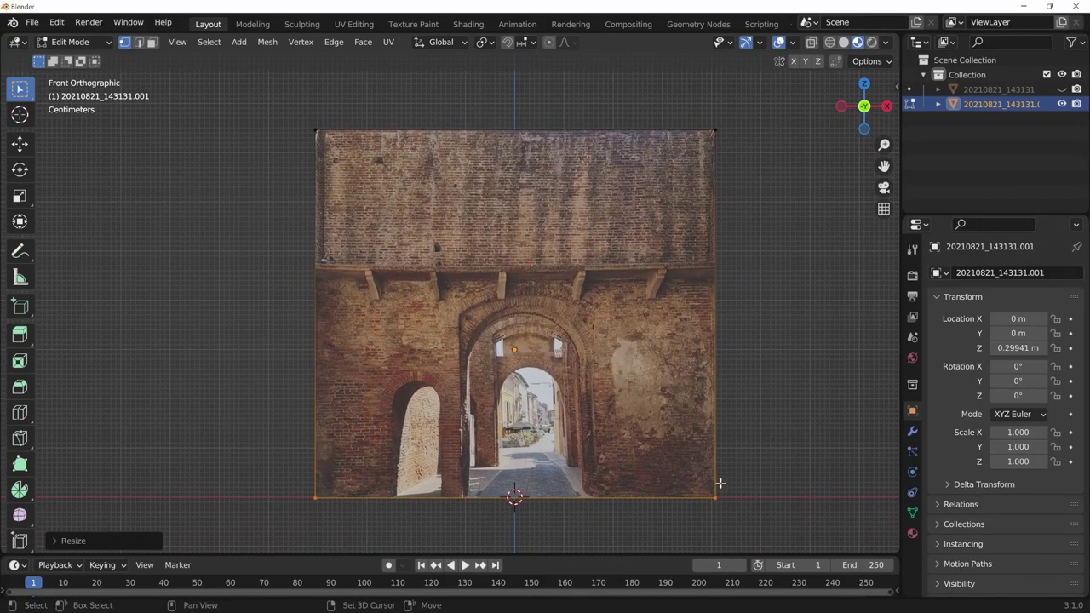
pyautogui.keyDown('ctrl'); pyautogui.hscroll(-1, 722, 481); pyautogui.keyUp('ctrl')
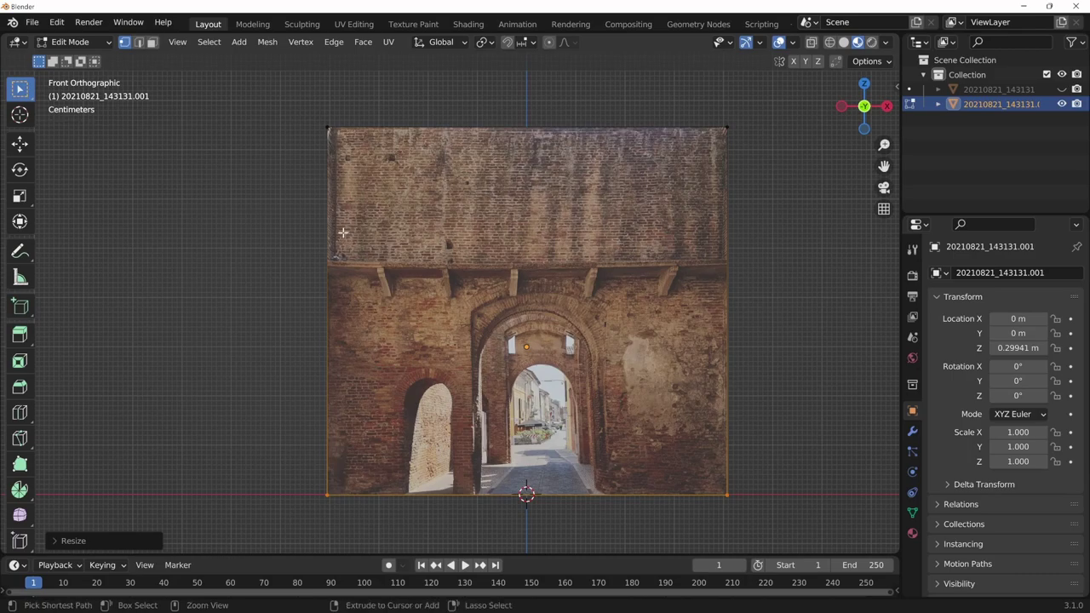
# Add horizontal loop cuts across the wall, sliding them to the beam line.
pyautogui.hotkey('ctrl', 'r')
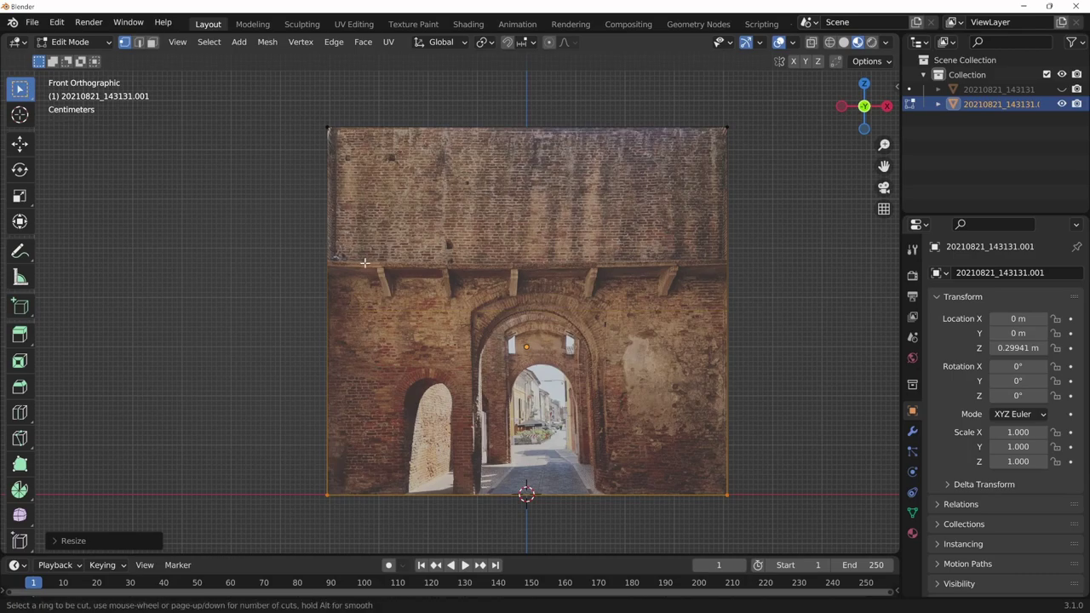
pyautogui.click(327, 311)
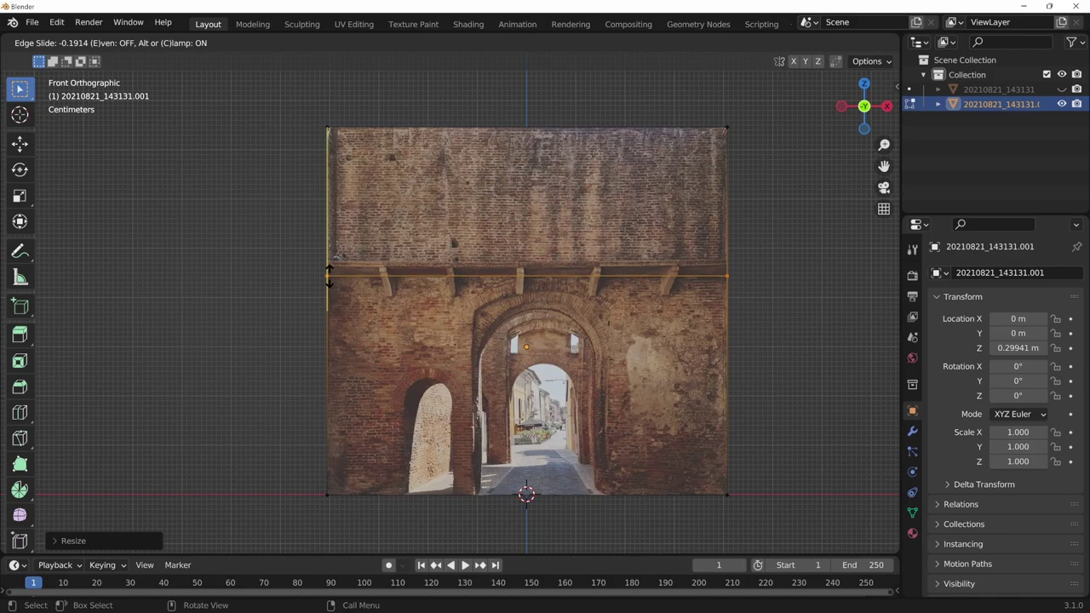
pyautogui.click(329, 274)
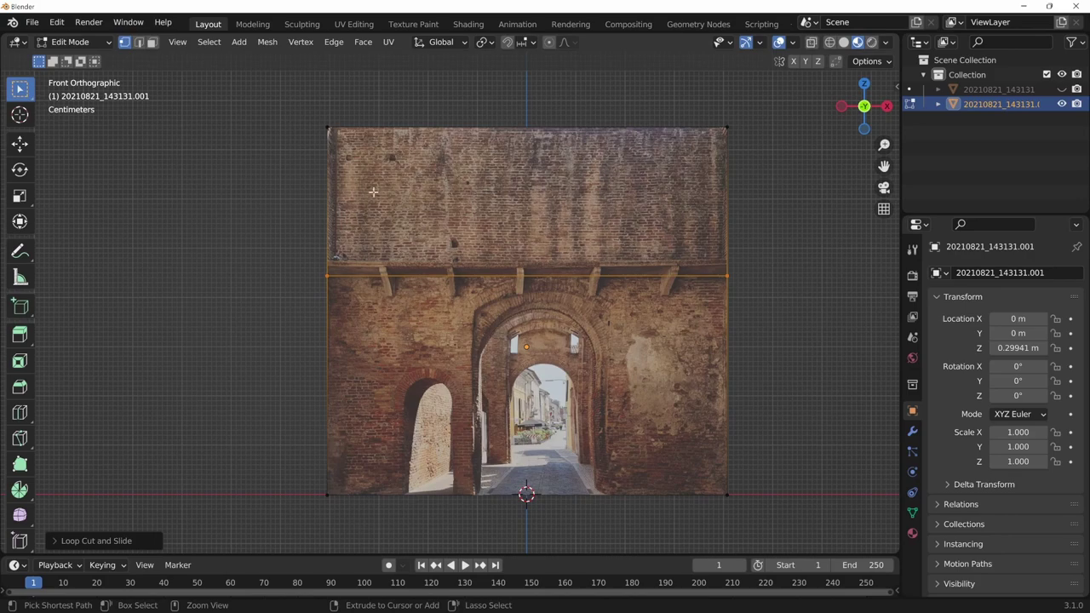
pyautogui.hotkey('ctrl', 'r')
pyautogui.click(317, 200)
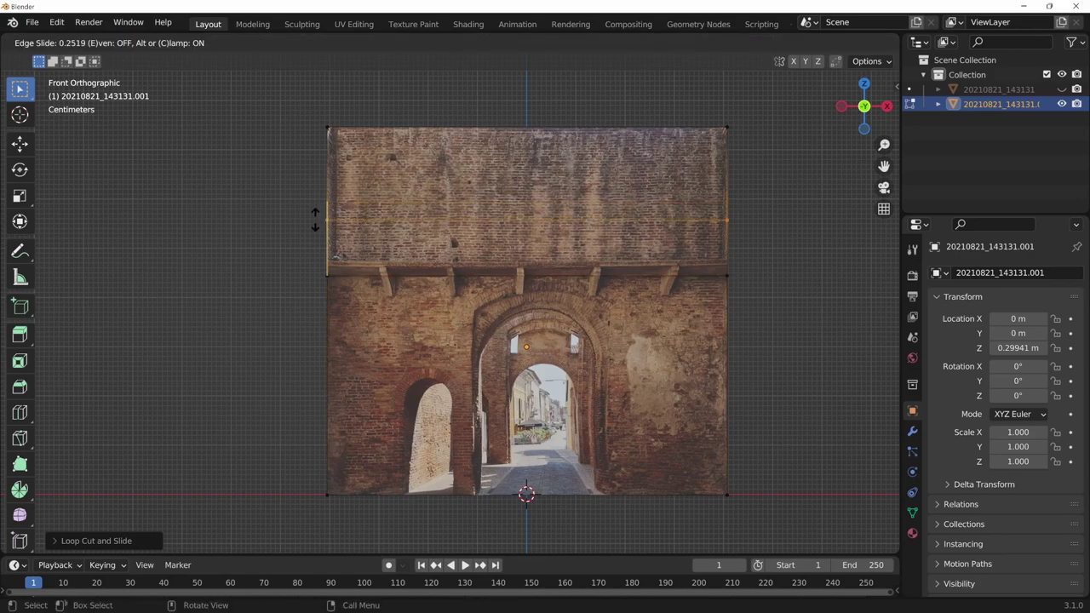
pyautogui.click(305, 265)
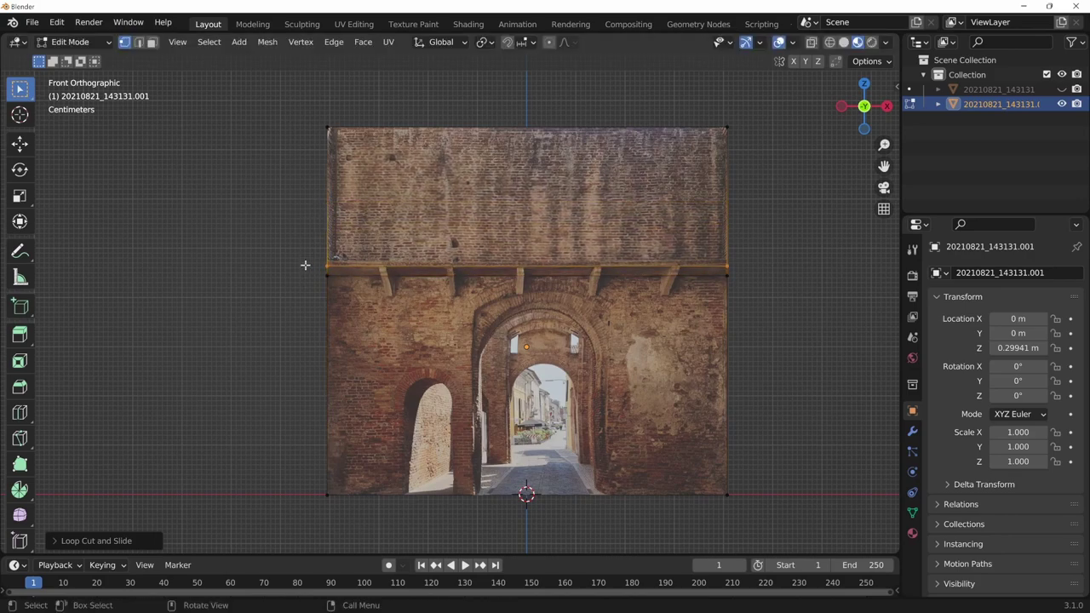
pyautogui.hotkey('ctrl', 'r')
pyautogui.click(324, 199)
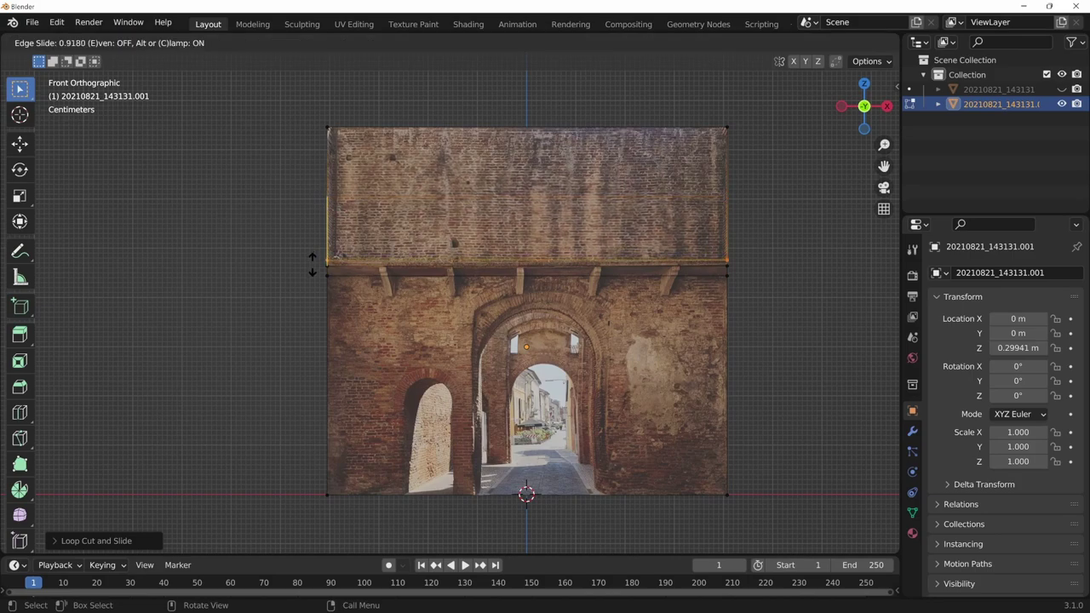
pyautogui.click(311, 263)
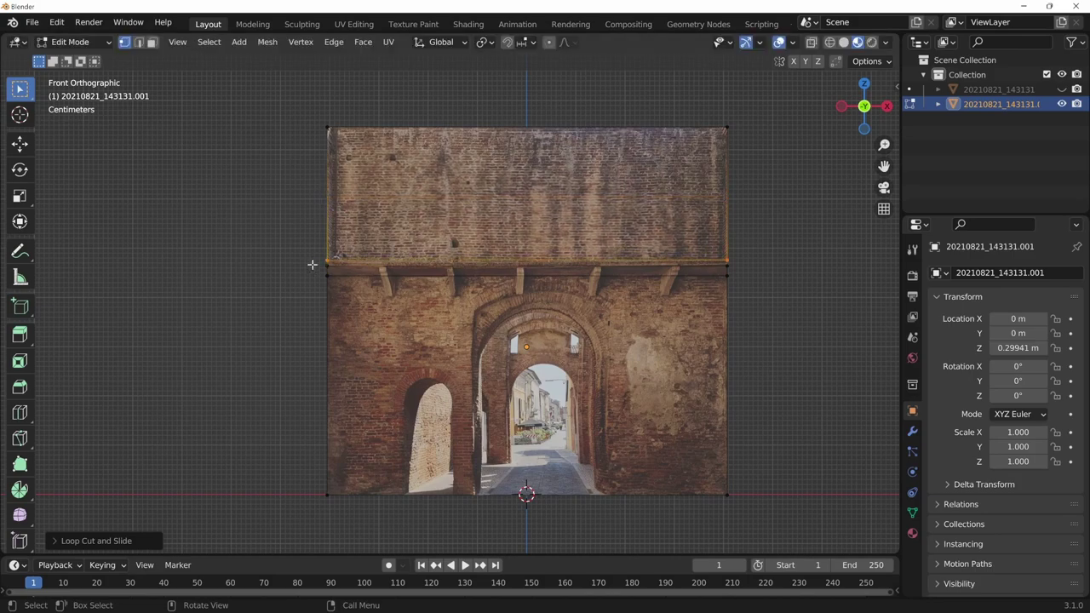
# Add a vertical loop cut through the centre of the top section, then switch to face select.
pyautogui.keyDown('shift'); pyautogui.click(721, 204); pyautogui.keyUp('shift')
pyautogui.hotkey('ctrl', 'r')
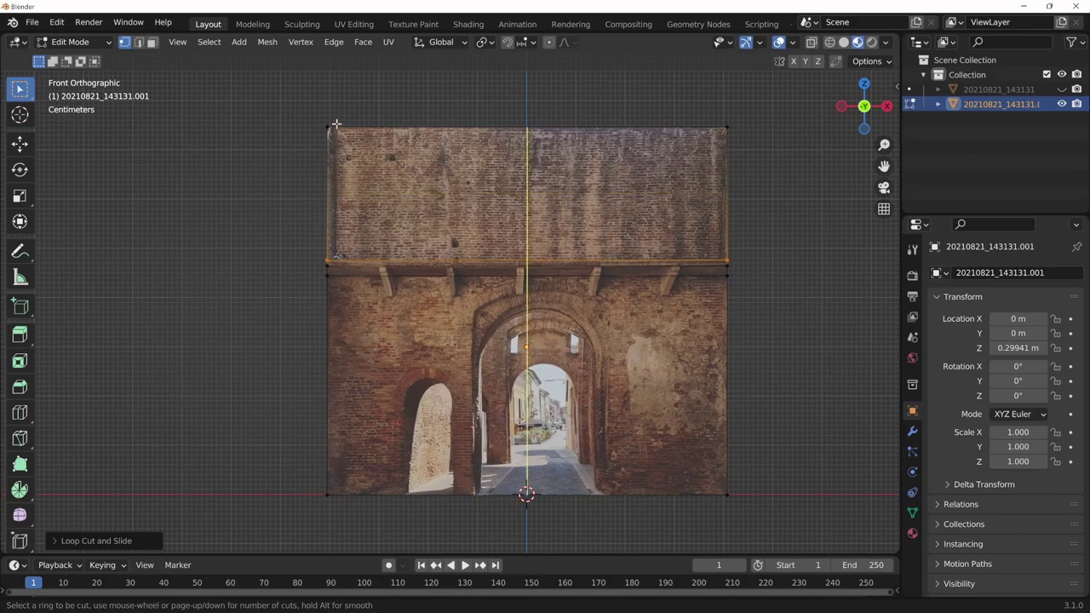
pyautogui.click(336, 501)
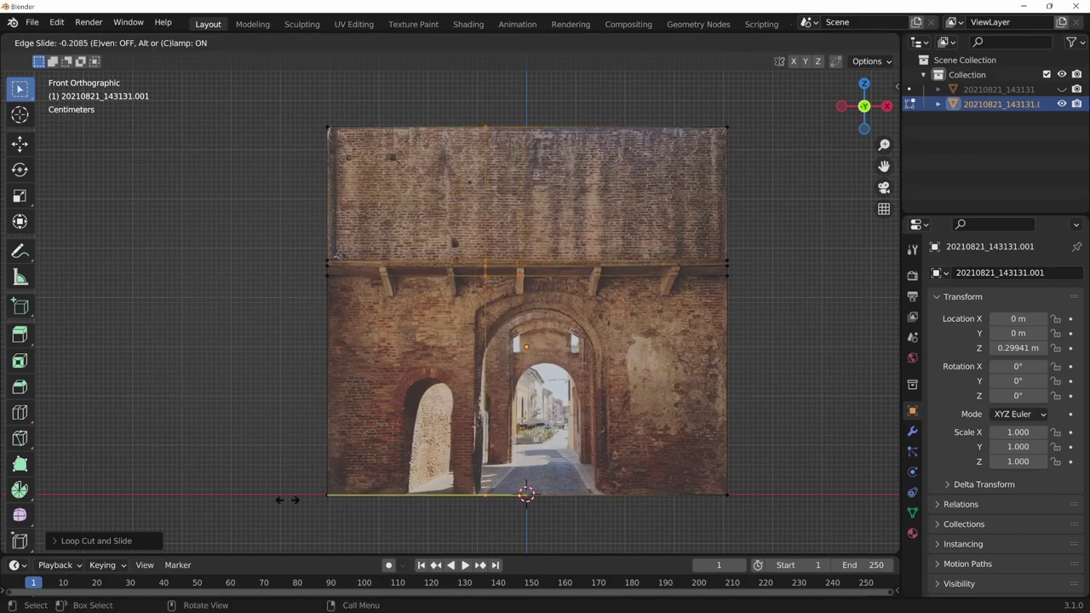
pyautogui.press('Escape')
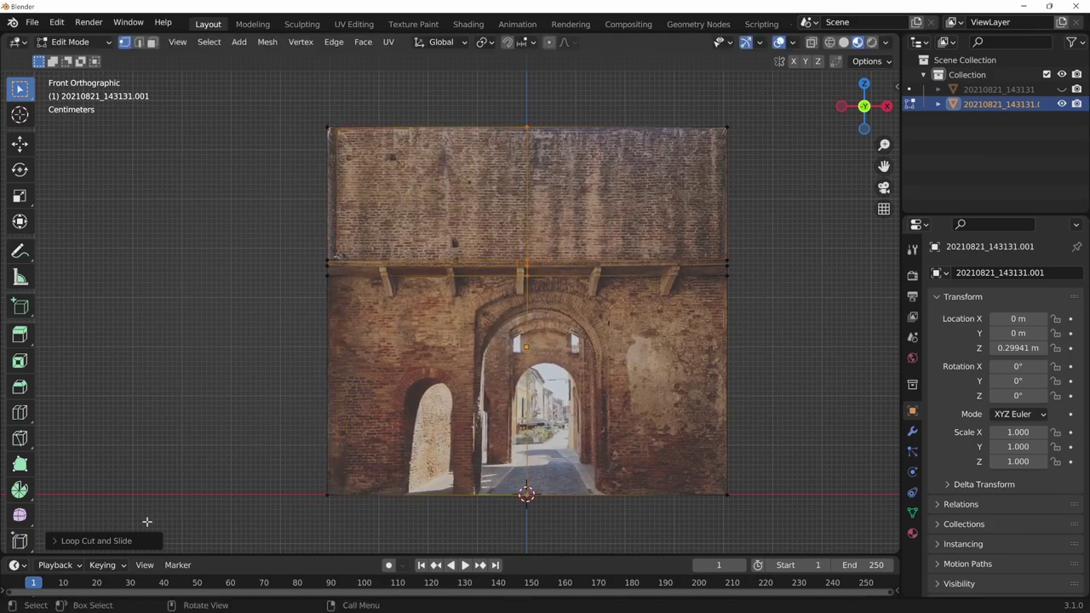
pyautogui.press('3')
pyautogui.keyDown('shift'); pyautogui.moveTo(576, 299); pyautogui.dragTo(576, 322, button='middle'); pyautogui.keyUp('shift')
# Split the top brick panel off the gate mesh so it moves separately.
pyautogui.click(610, 234)
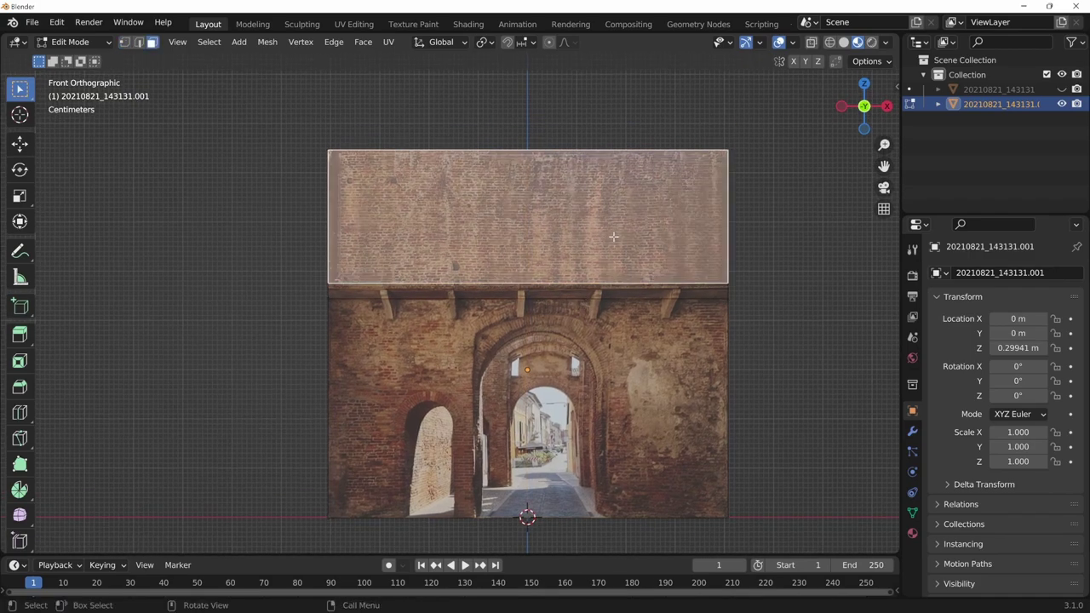
pyautogui.press('y')
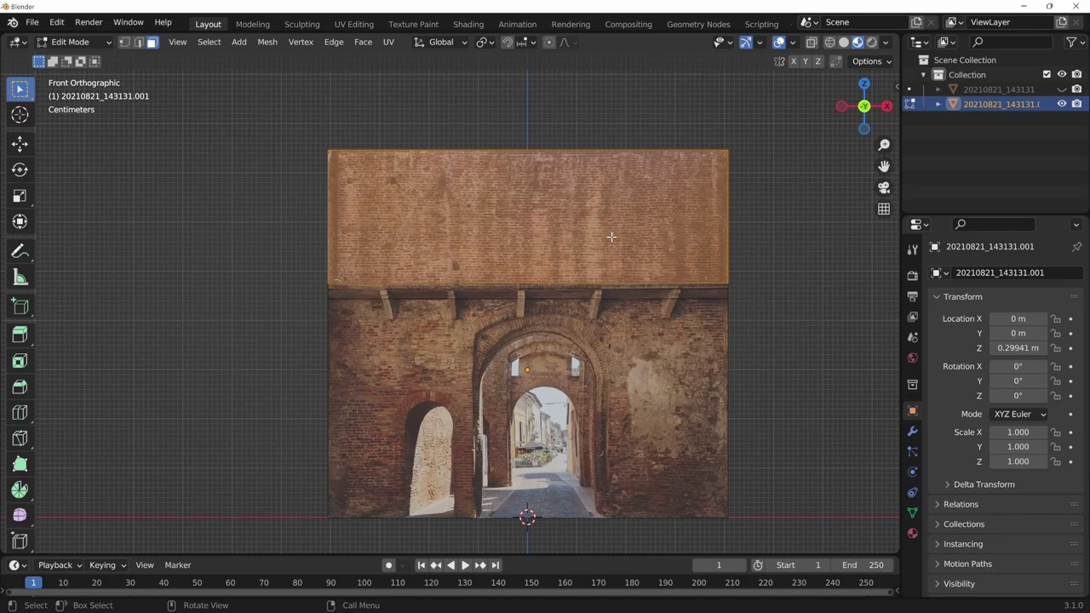
pyautogui.rightClick(611, 236)
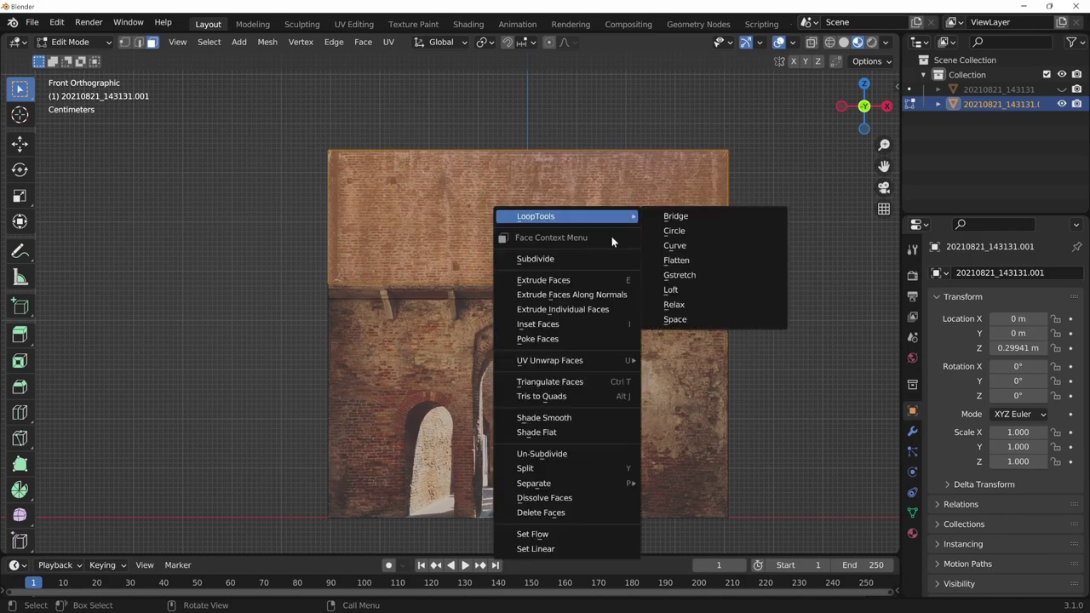
pyautogui.click(570, 468)
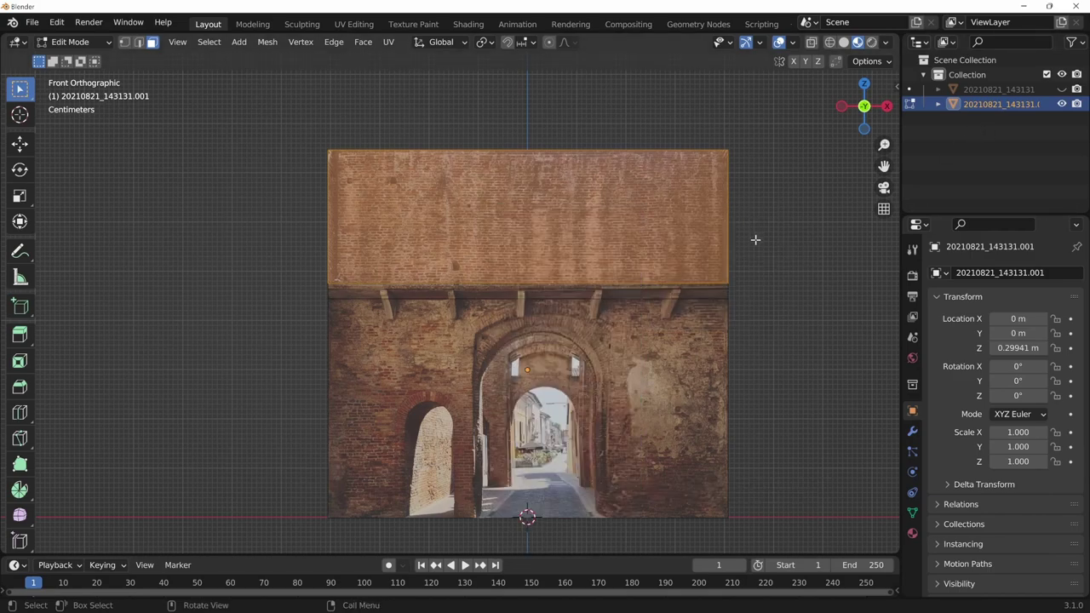
pyautogui.press('g')
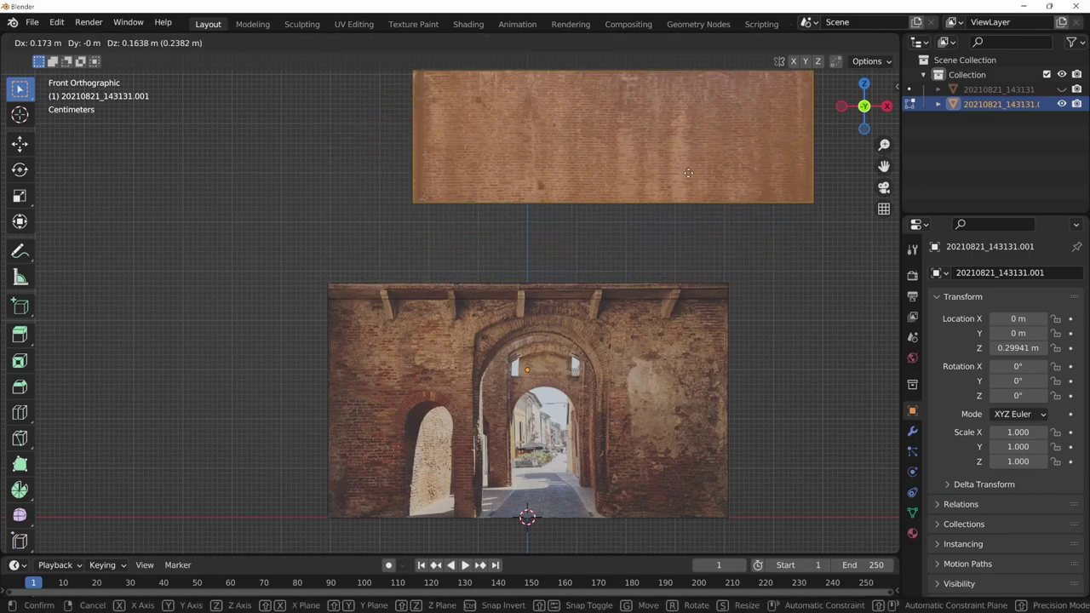
pyautogui.press('Escape')
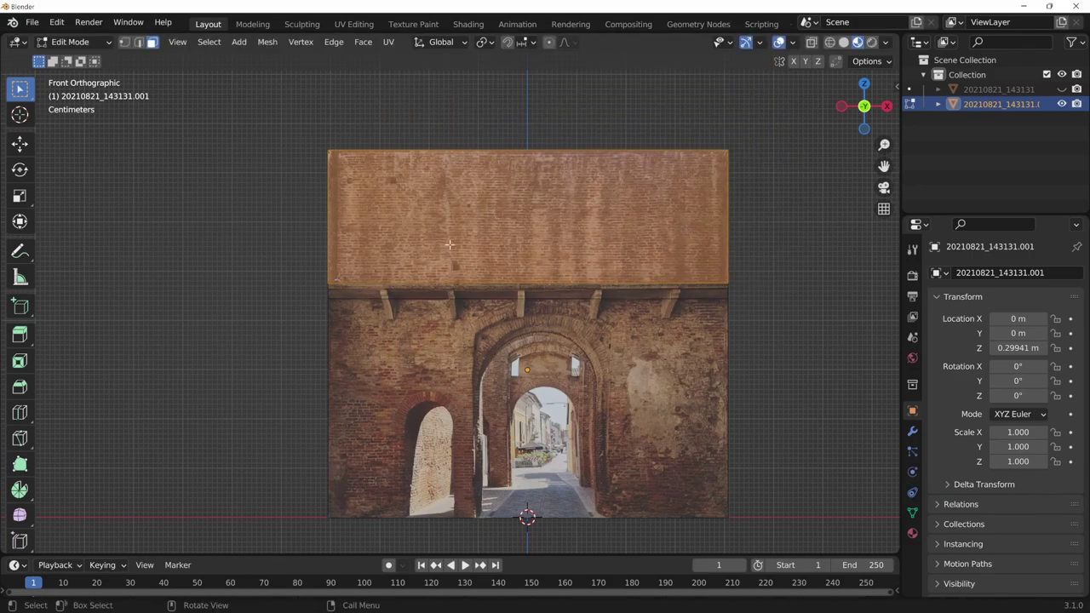
# Add vertical cuts through the top panel near its left and right edges.
pyautogui.click(331, 160)
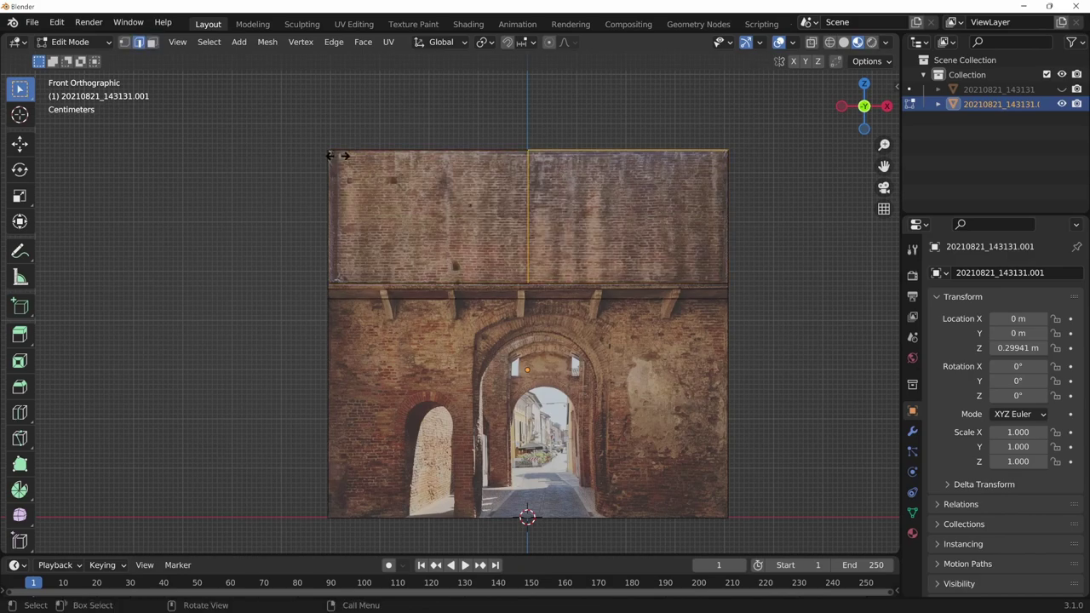
pyautogui.press('g')
pyautogui.press('g')
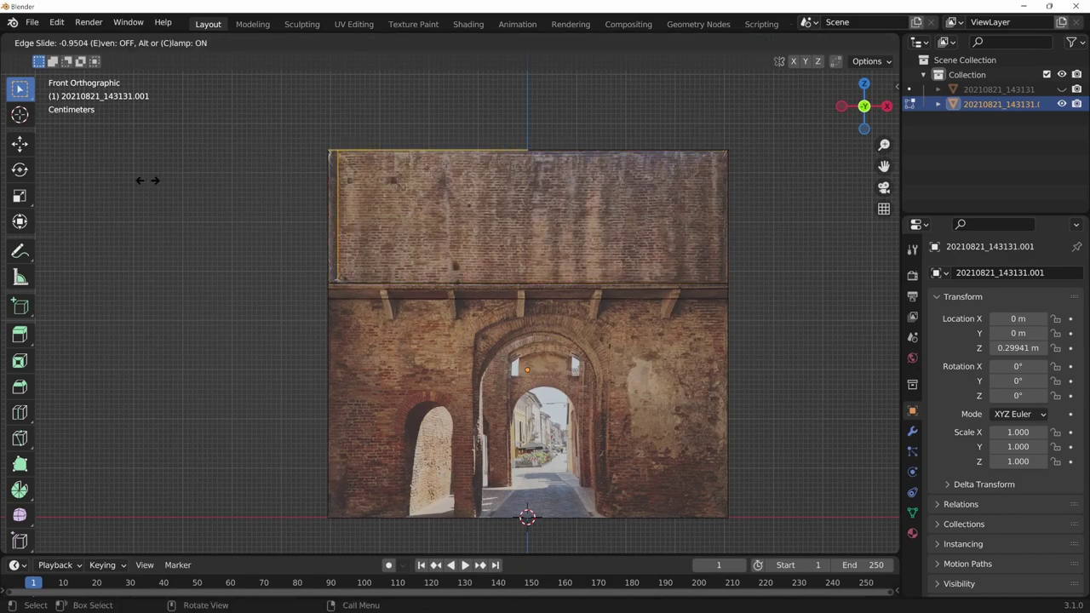
pyautogui.click(145, 180)
pyautogui.hotkey('ctrl', 'r')
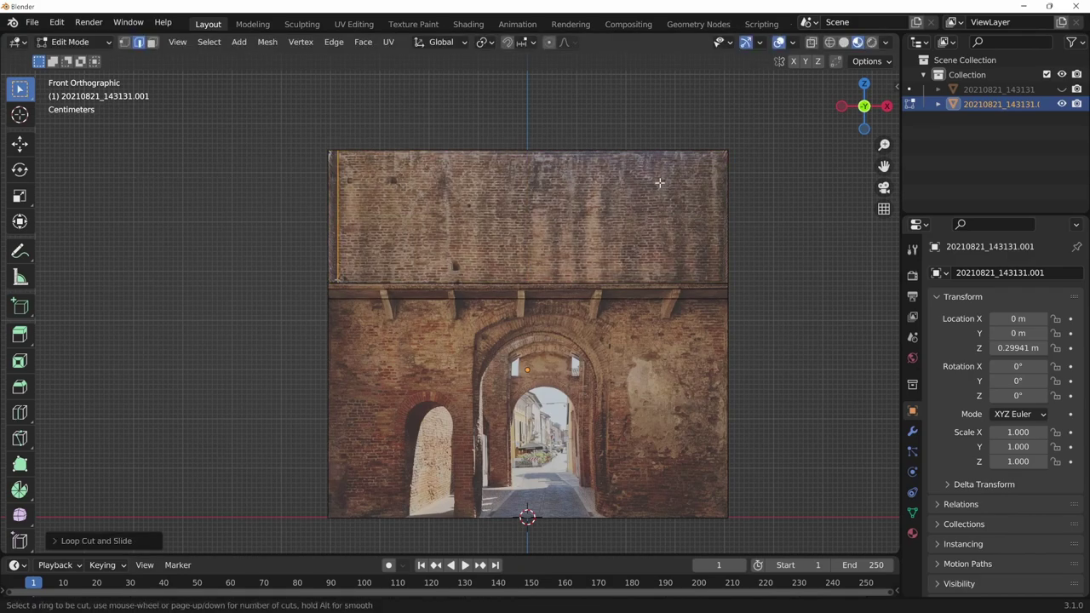
pyautogui.click(667, 160)
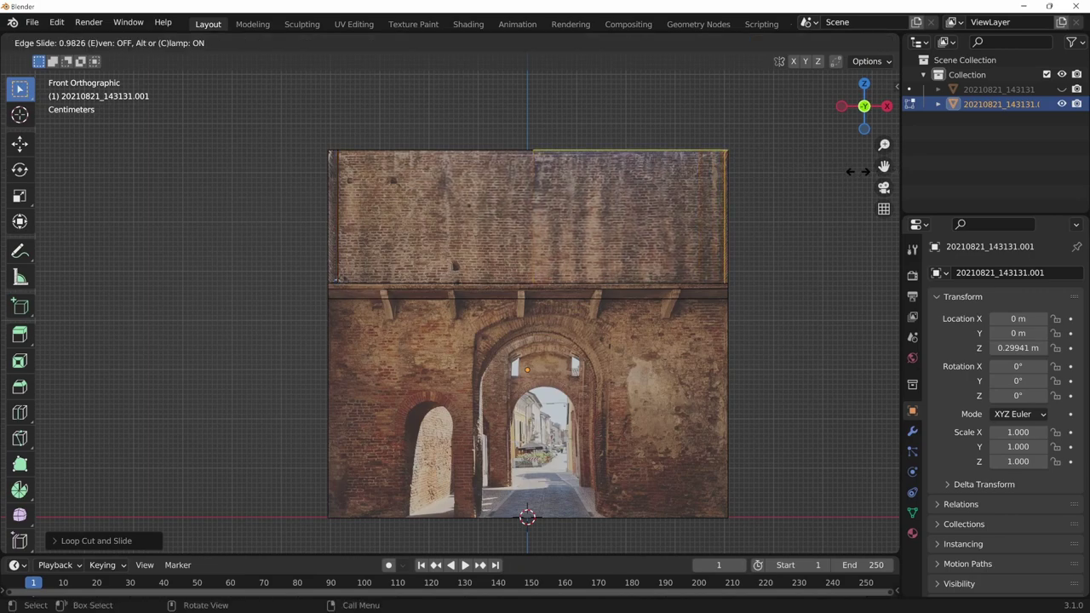
pyautogui.click(855, 171)
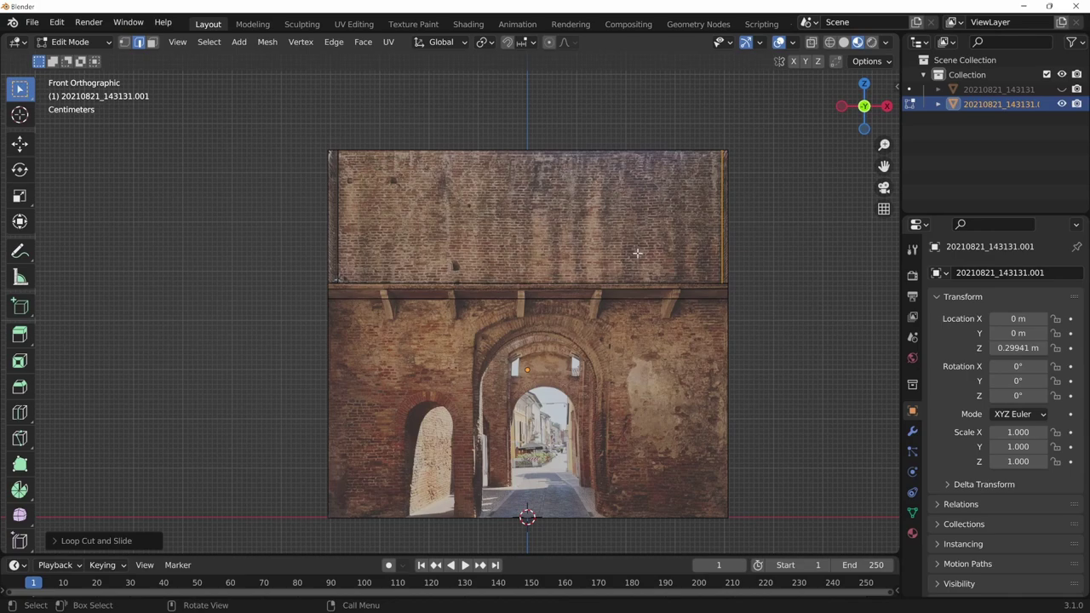
# Slide the panel's left vertical edge along the panel and reselect it.
pyautogui.click(340, 258)
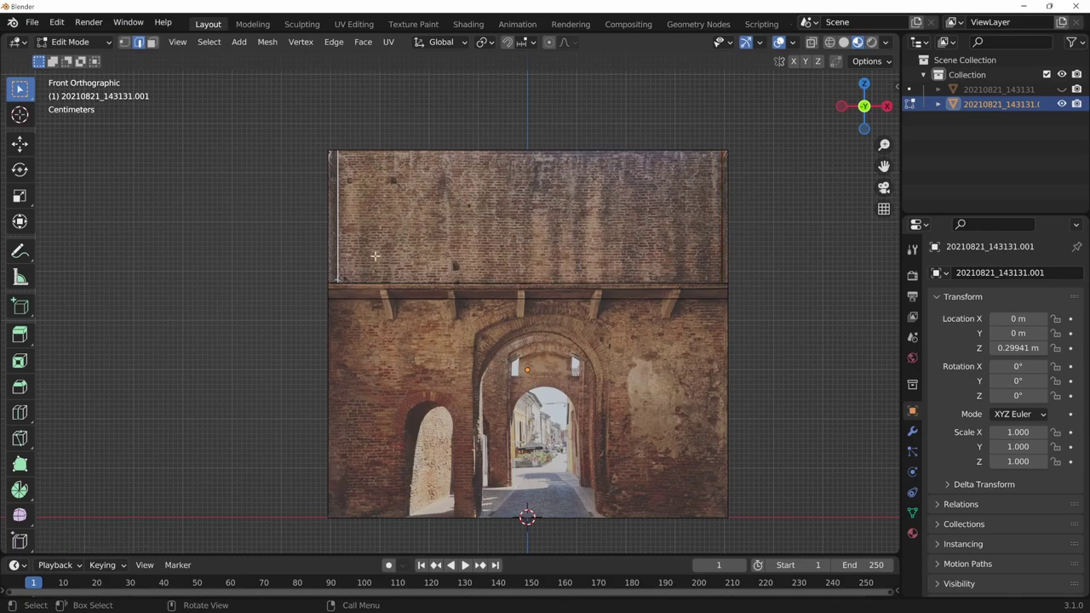
pyautogui.press('g')
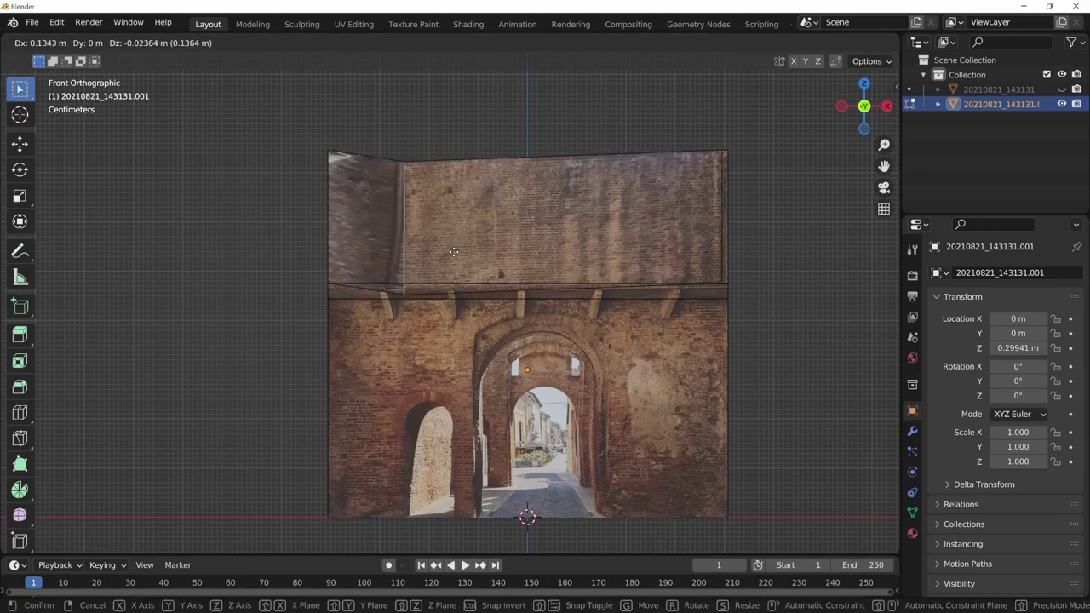
pyautogui.rightClick(423, 260)
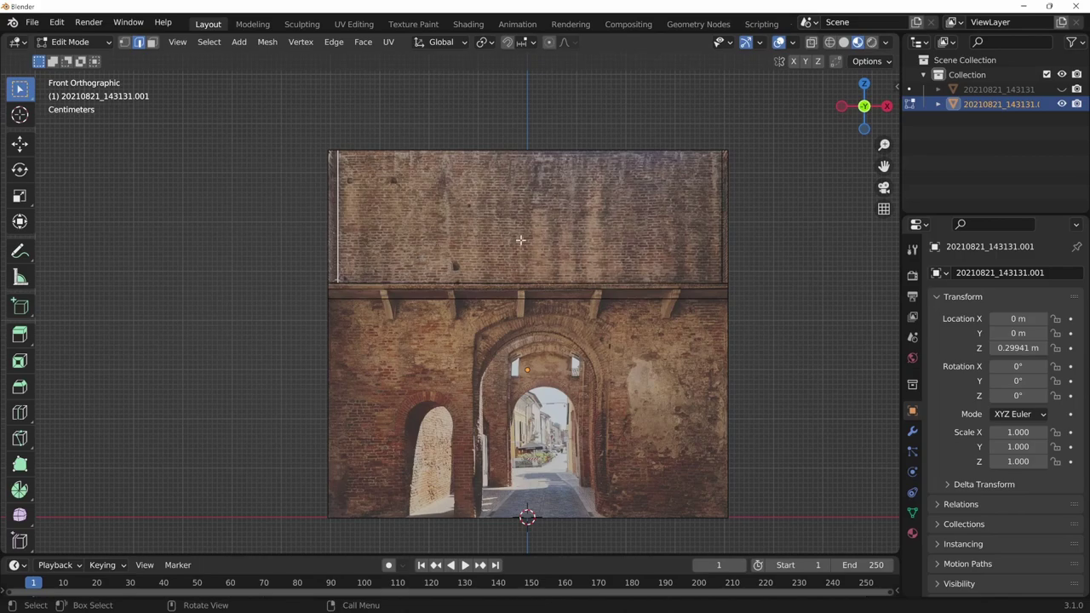
pyautogui.press('g')
pyautogui.press('g')
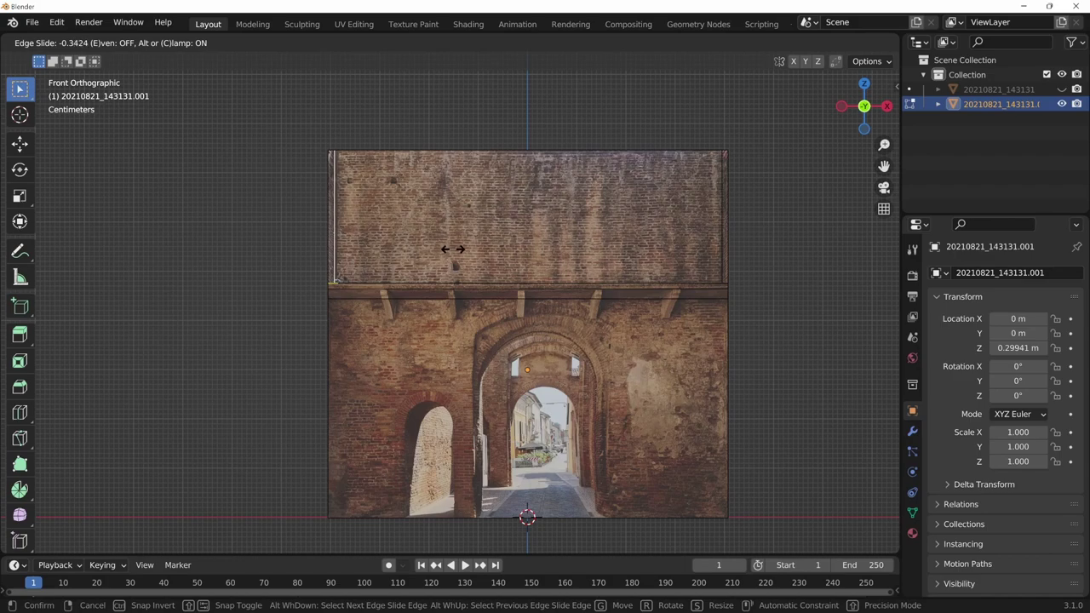
pyautogui.click(453, 249)
pyautogui.keyDown('shift'); pyautogui.moveTo(624, 364); pyautogui.dragTo(612, 368, button='middle'); pyautogui.keyUp('shift')
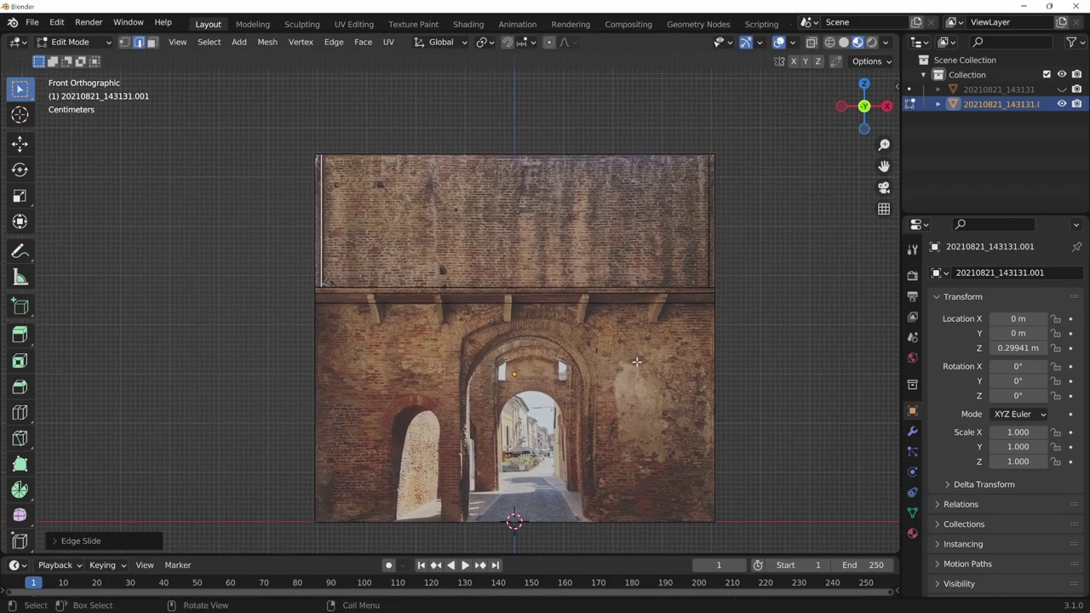
pyautogui.moveTo(300, 134); pyautogui.dragTo(326, 287)
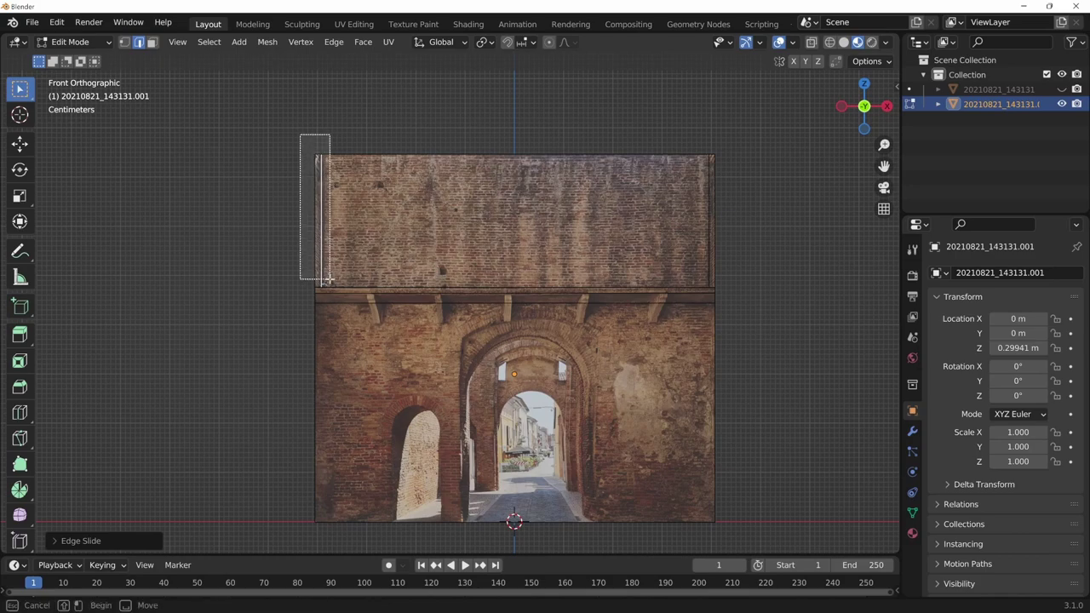
# Shift the top panel's left and right side edges slightly outward along X.
pyautogui.press('g')
pyautogui.press('x')
pyautogui.click(496, 258)
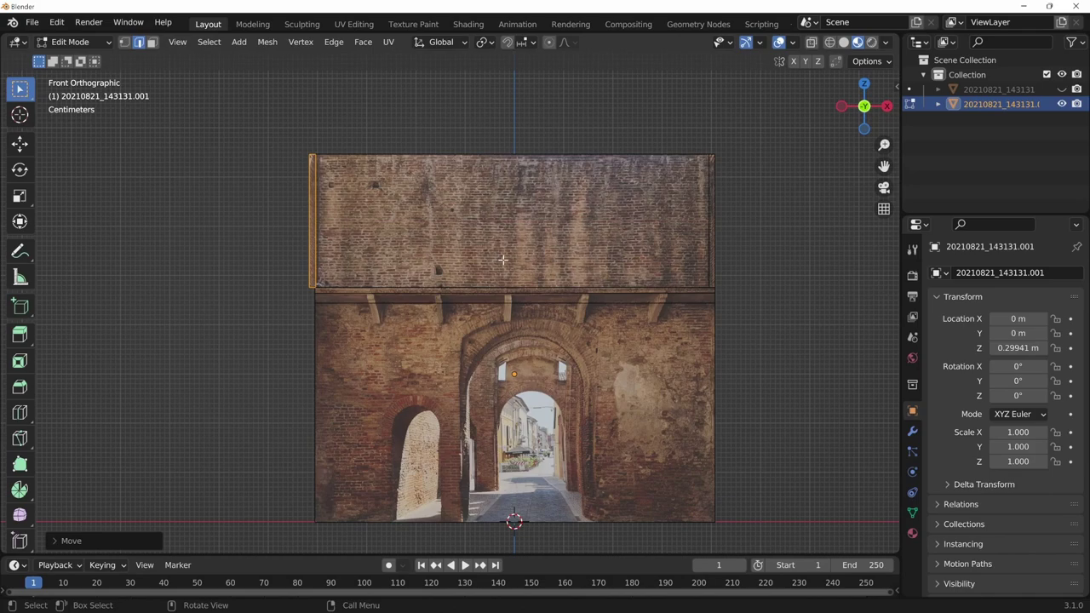
pyautogui.press('g')
pyautogui.press('x')
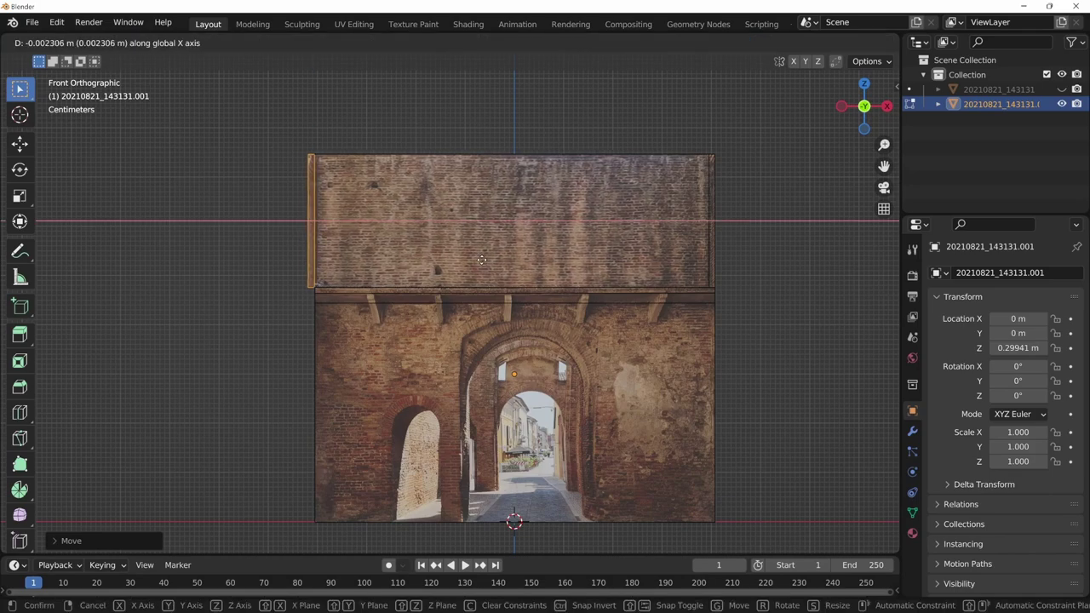
pyautogui.click(481, 259)
pyautogui.moveTo(783, 141); pyautogui.dragTo(698, 292)
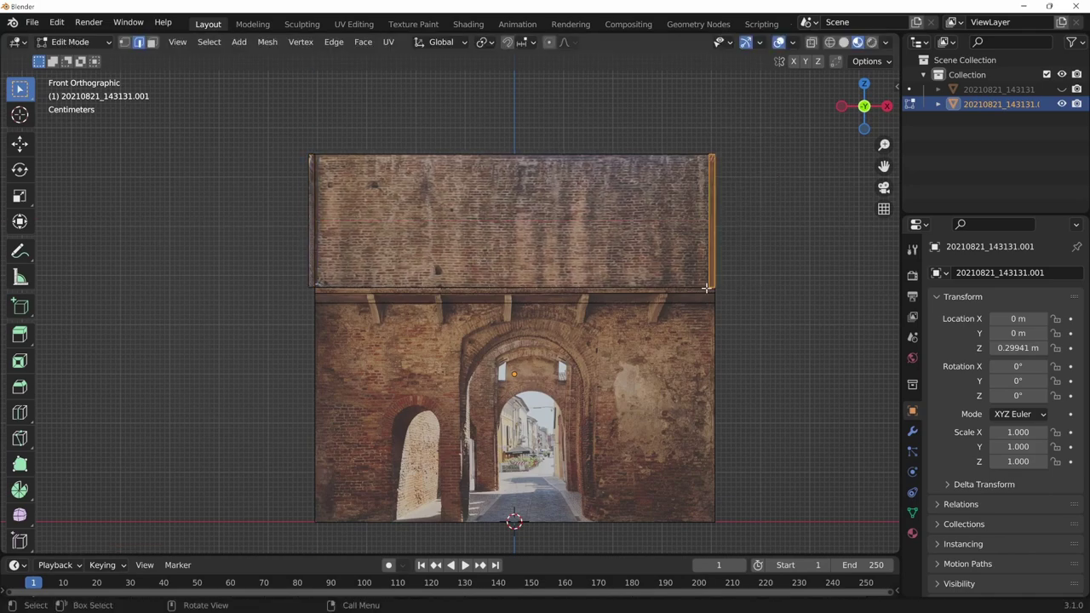
pyautogui.press('g')
pyautogui.press('x')
pyautogui.click(741, 284)
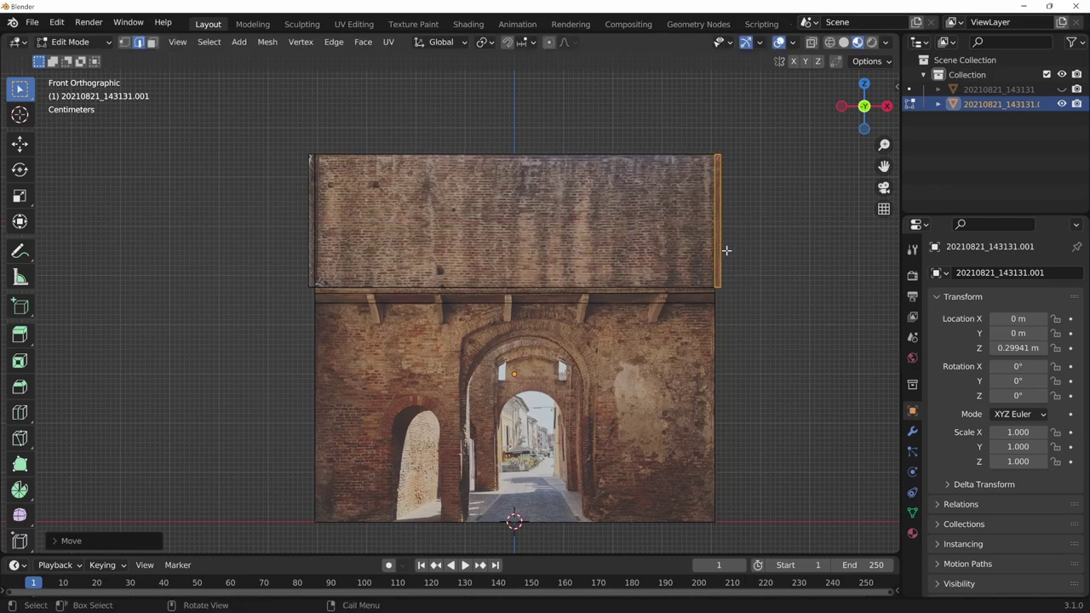
# Select both side edges and extrude them backward along Y into narrow side walls.
pyautogui.click(726, 249)
pyautogui.moveTo(742, 144); pyautogui.dragTo(717, 298)
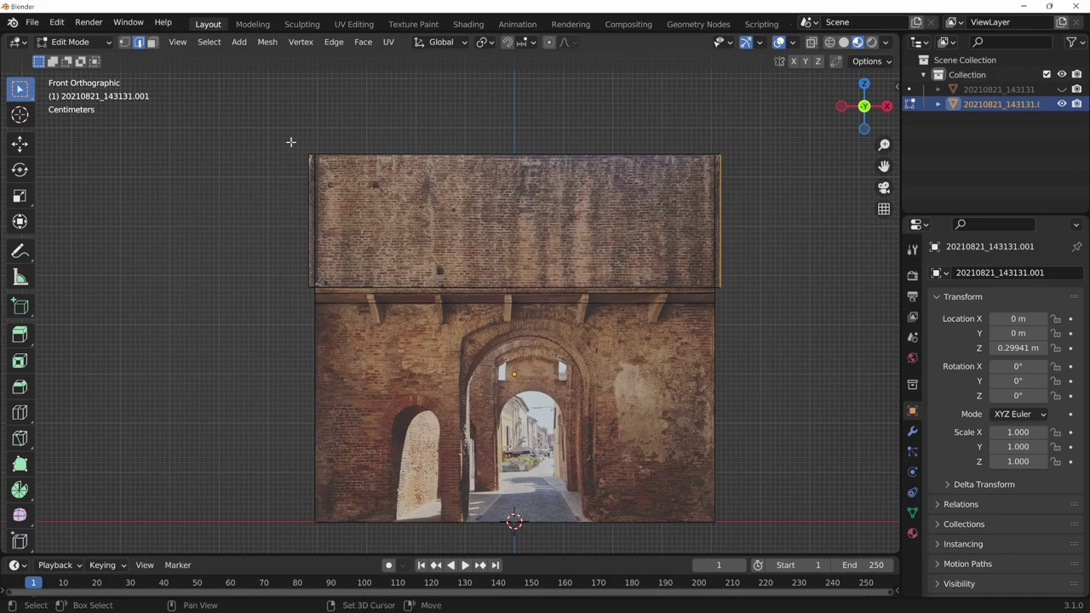
pyautogui.keyDown('shift'); pyautogui.moveTo(292, 142); pyautogui.dragTo(316, 334); pyautogui.keyUp('shift')
pyautogui.moveTo(538, 376)
pyautogui.mouseDown(button='middle')
pyautogui.moveTo(653, 429)
pyautogui.moveTo(623, 387)
pyautogui.moveTo(418, 336)
pyautogui.mouseUp(button='middle')
pyautogui.press('e')
pyautogui.press('y')
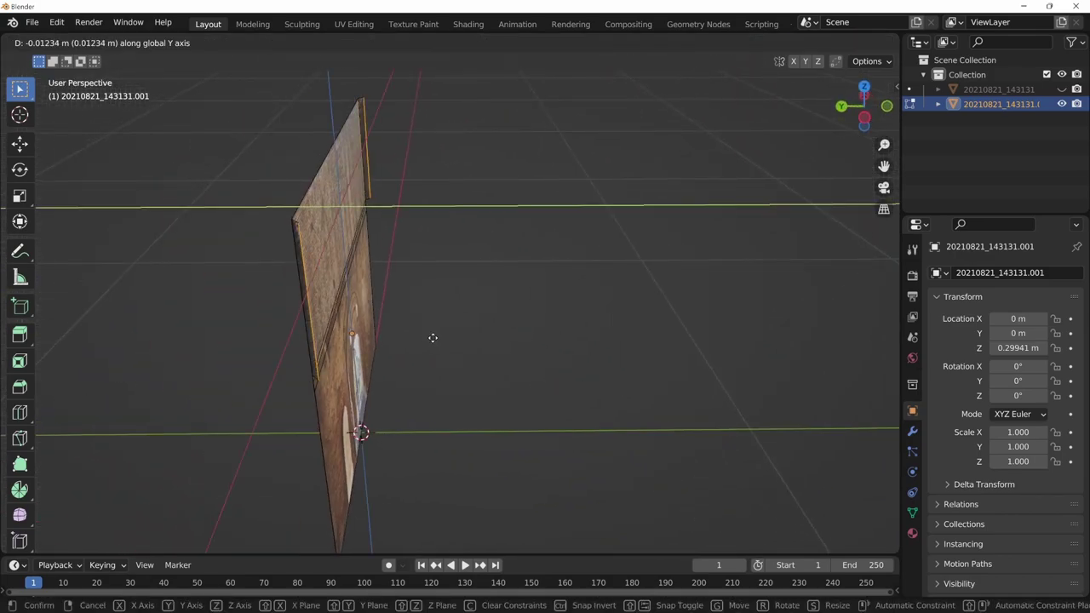
pyautogui.click(451, 341)
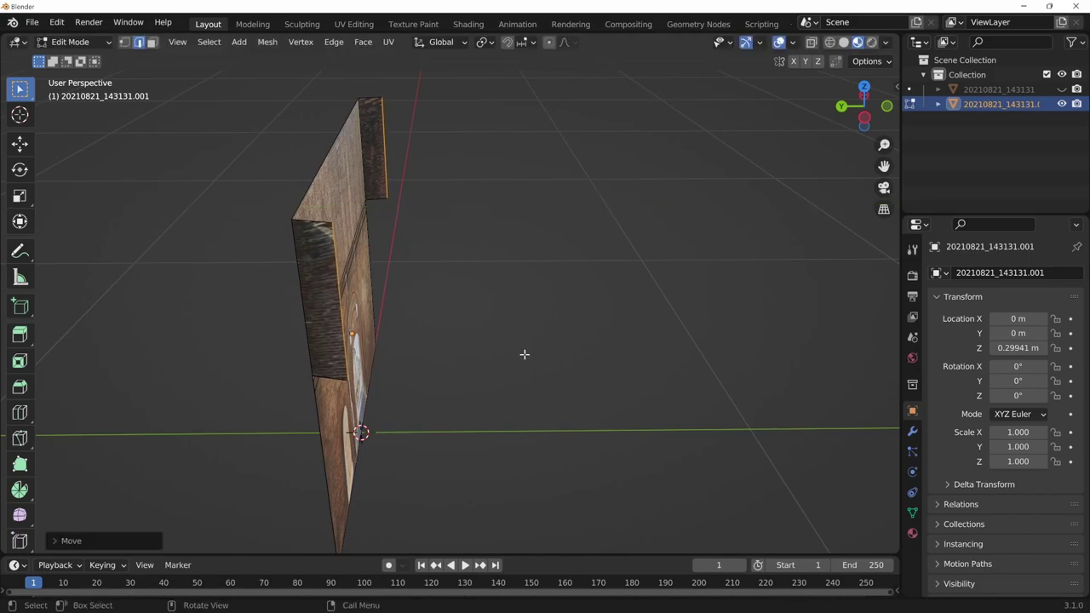
pyautogui.press('KP_1')
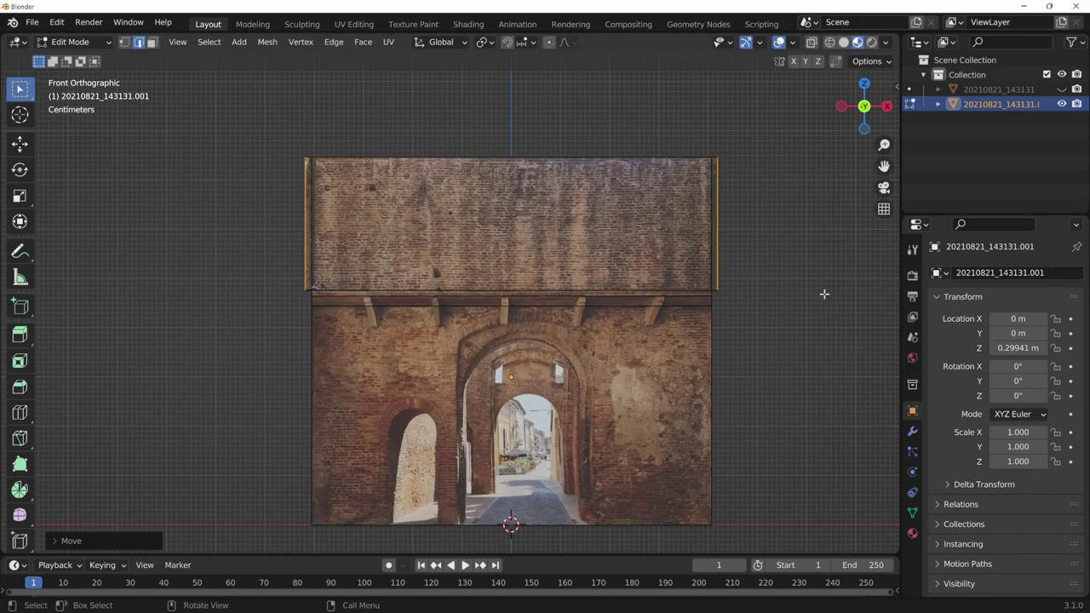
pyautogui.press('s')
pyautogui.press('x')
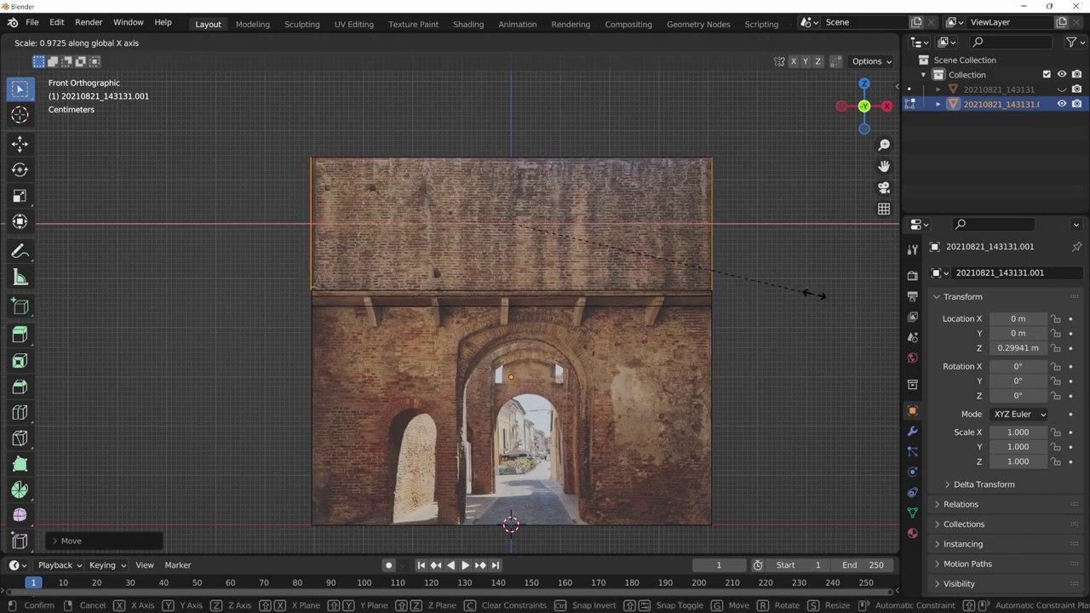
# Finish the X scaling, then move the middle horizontal edge back along Y and slightly down.
pyautogui.click(813, 294)
pyautogui.keyDown('shift'); pyautogui.moveTo(810, 295); pyautogui.dragTo(784, 304, button='middle'); pyautogui.keyUp('shift')
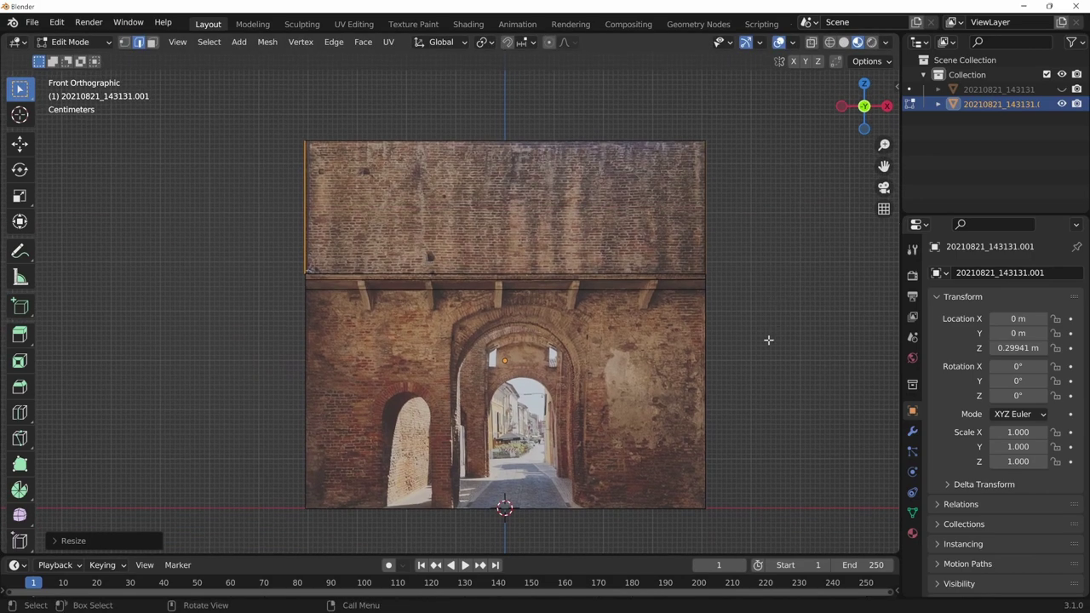
pyautogui.keyDown('shift'); pyautogui.scroll(-3, 765, 339); pyautogui.keyUp('shift')
pyautogui.click(607, 242)
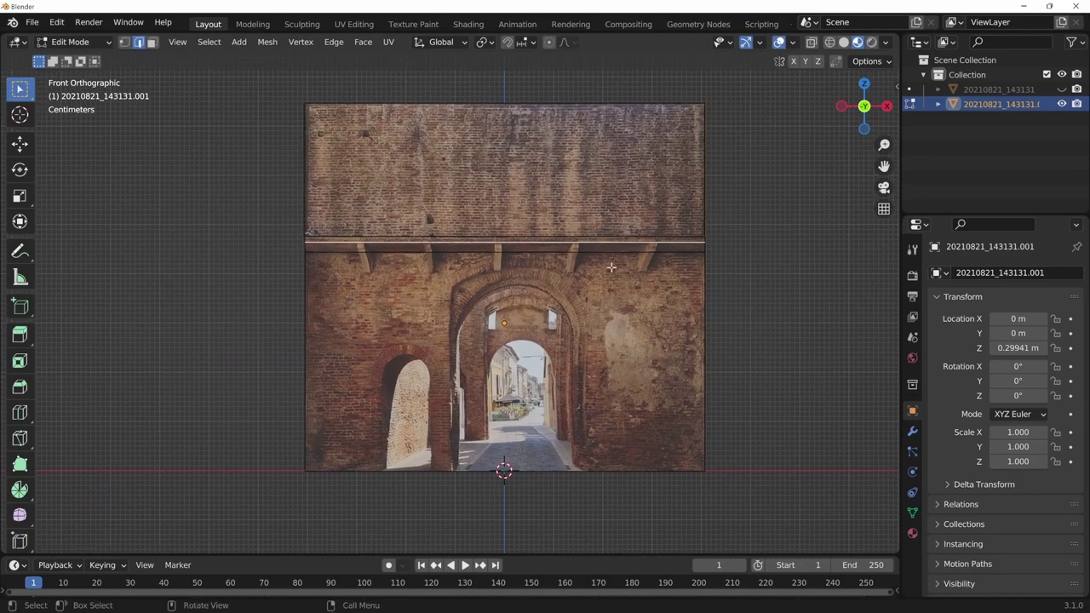
pyautogui.keyDown('alt'); pyautogui.click(602, 239); pyautogui.keyUp('alt')
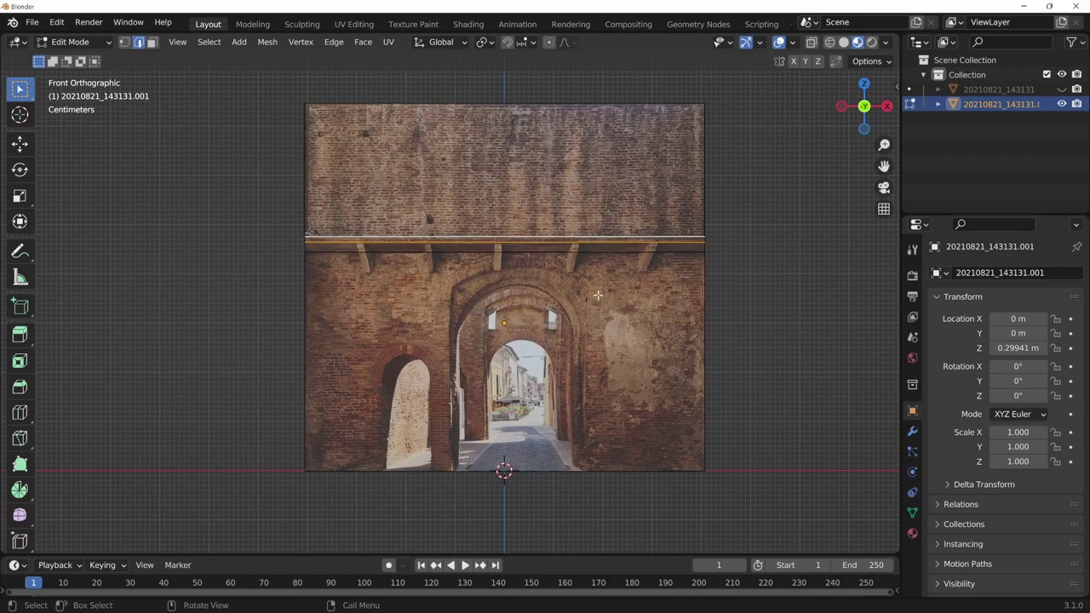
pyautogui.moveTo(596, 302); pyautogui.dragTo(620, 299, button='middle')
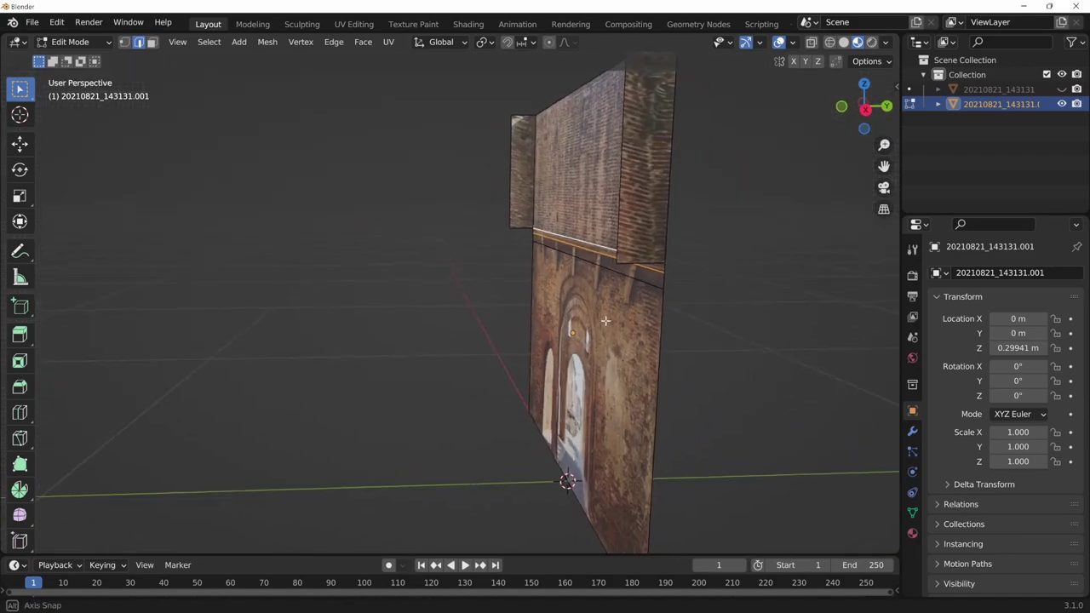
pyautogui.press('g')
pyautogui.press('y')
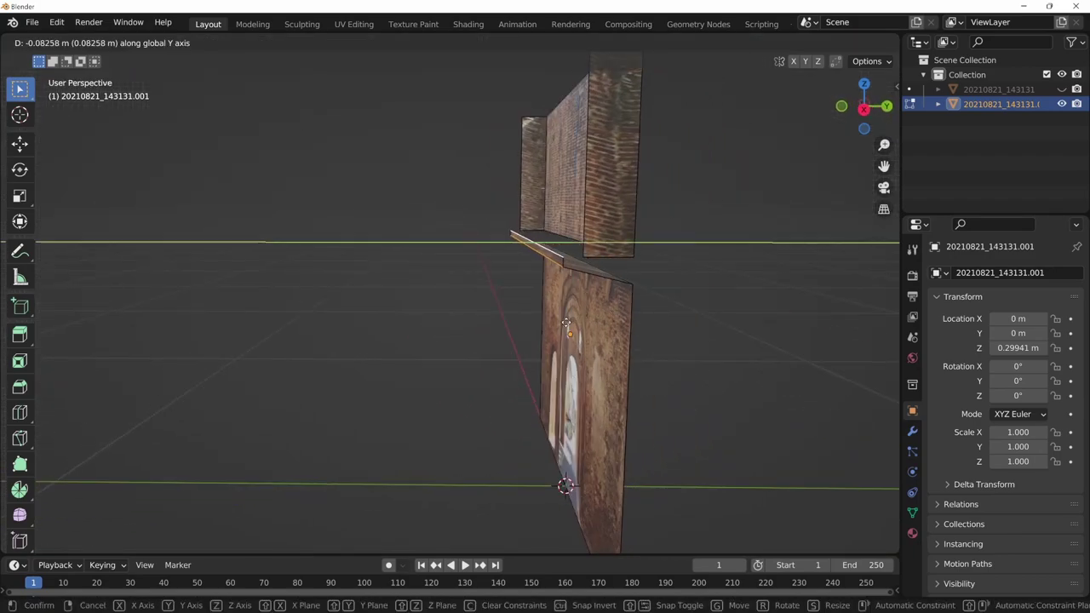
pyautogui.click(608, 372)
pyautogui.press('KP_1')
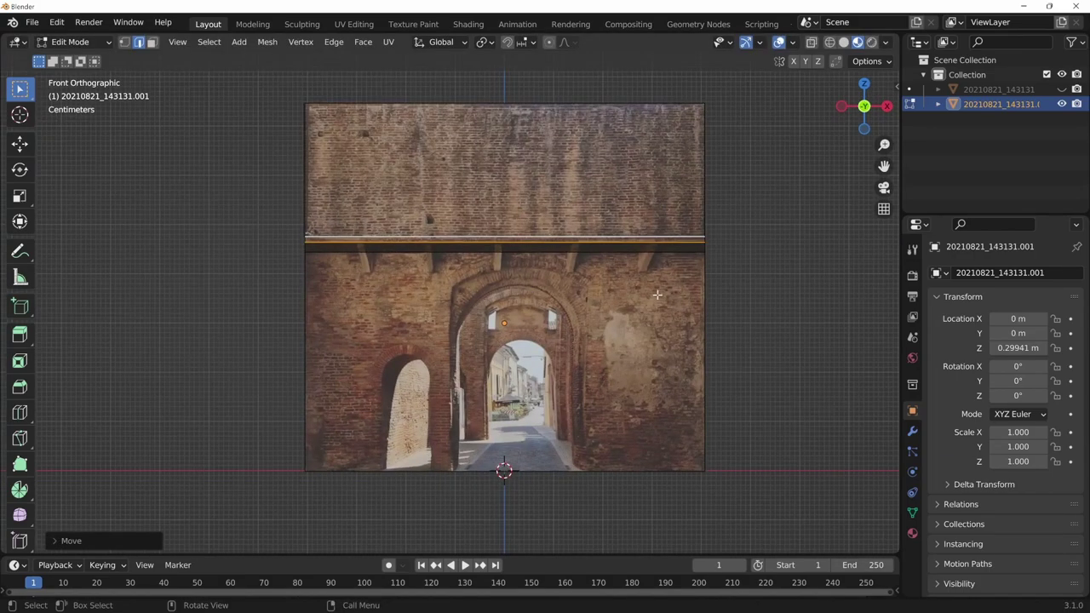
pyautogui.press('g')
pyautogui.press('z')
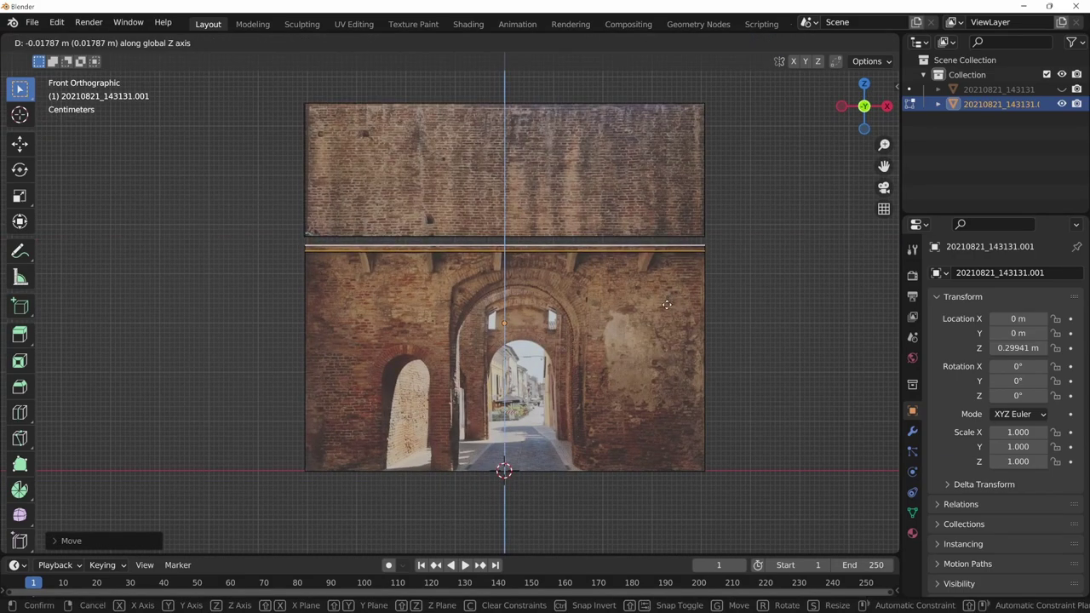
pyautogui.click(666, 305)
# Lower the whole upper wall photo along Z to meet the gate photo and save.
pyautogui.keyDown('shift'); pyautogui.moveTo(665, 304); pyautogui.dragTo(667, 328, button='middle'); pyautogui.keyUp('shift')
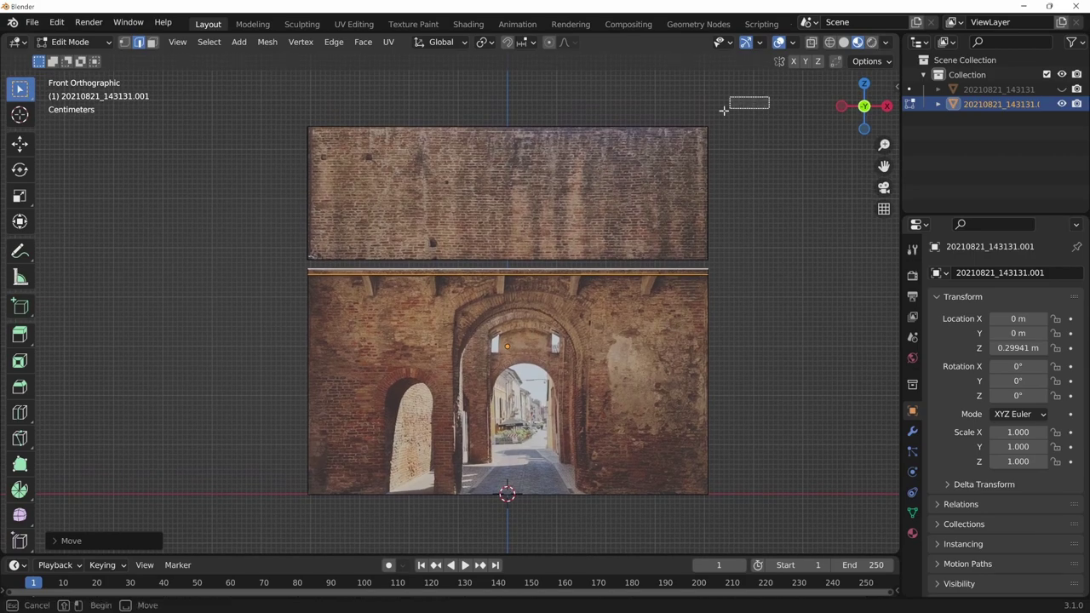
pyautogui.moveTo(611, 153)
pyautogui.mouseDown()
pyautogui.moveTo(294, 260)
pyautogui.moveTo(443, 235)
pyautogui.mouseUp()
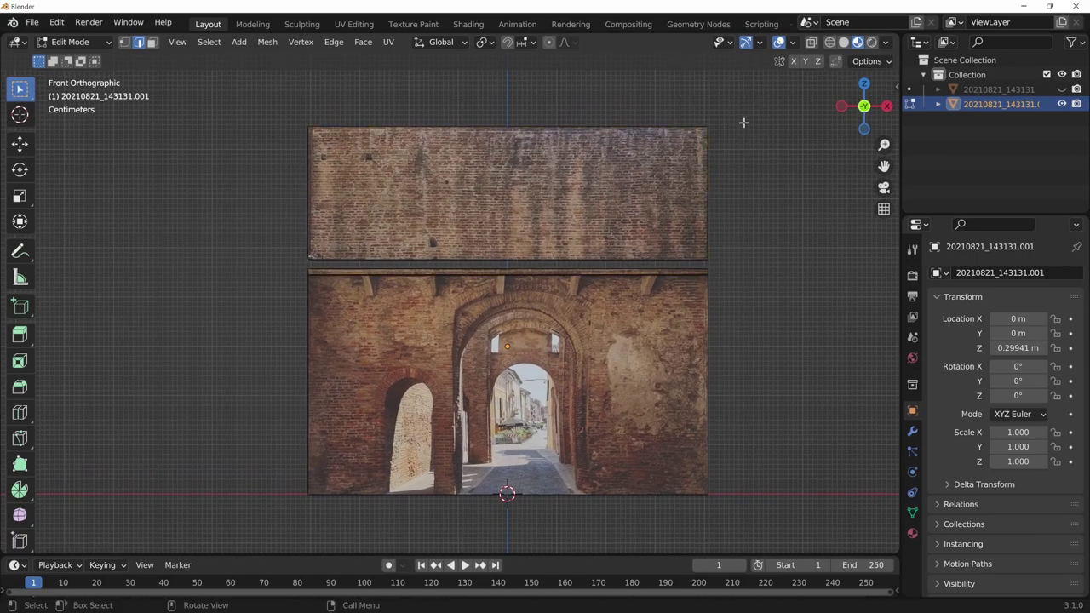
pyautogui.moveTo(746, 111); pyautogui.dragTo(296, 264)
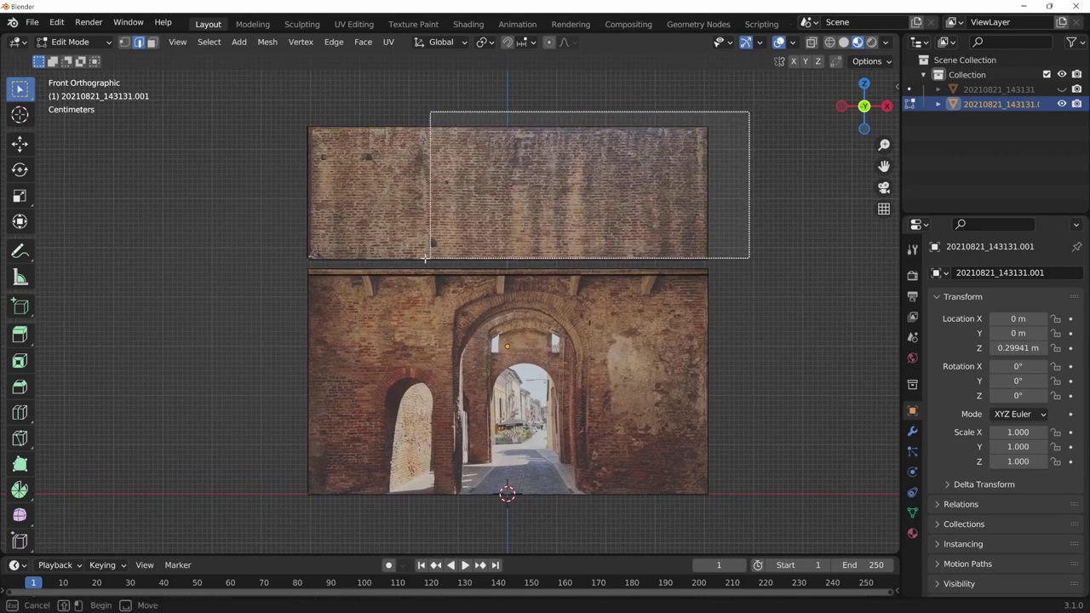
pyautogui.press('g')
pyautogui.press('z')
pyautogui.click(767, 267)
pyautogui.moveTo(766, 268)
pyautogui.mouseDown(button='middle')
pyautogui.moveTo(743, 276)
pyautogui.moveTo(698, 420)
pyautogui.moveTo(615, 419)
pyautogui.moveTo(723, 445)
pyautogui.moveTo(713, 452)
pyautogui.mouseUp(button='middle')
pyautogui.hotkey('ctrl', 's')
# Move the upper plane along Y to align its depth with the gate photo.
pyautogui.click(682, 313)
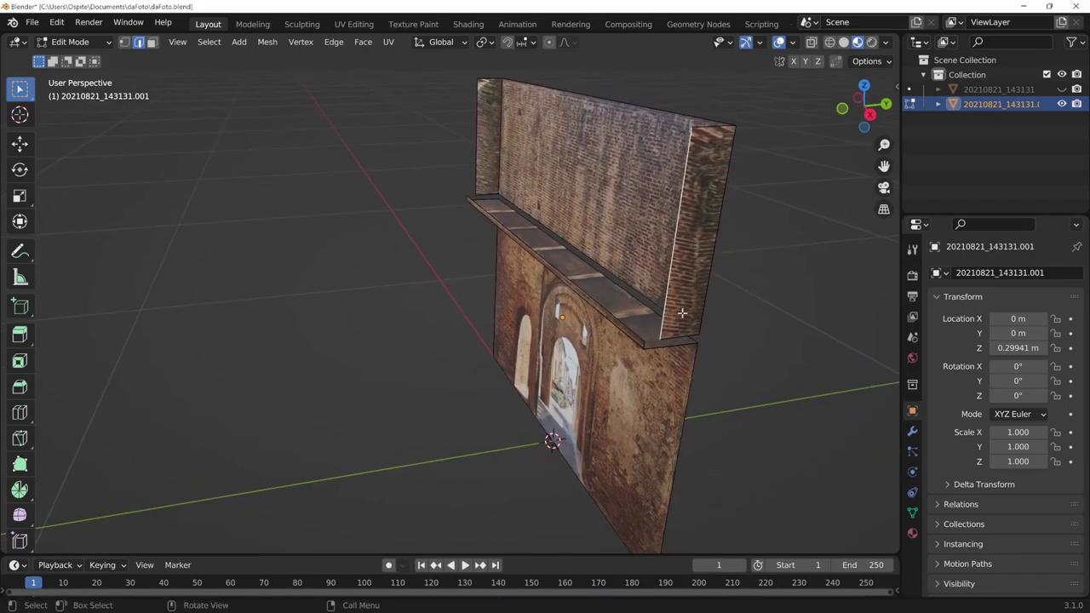
pyautogui.moveTo(583, 272)
pyautogui.mouseDown(button='middle')
pyautogui.moveTo(718, 329)
pyautogui.moveTo(695, 317)
pyautogui.mouseUp(button='middle')
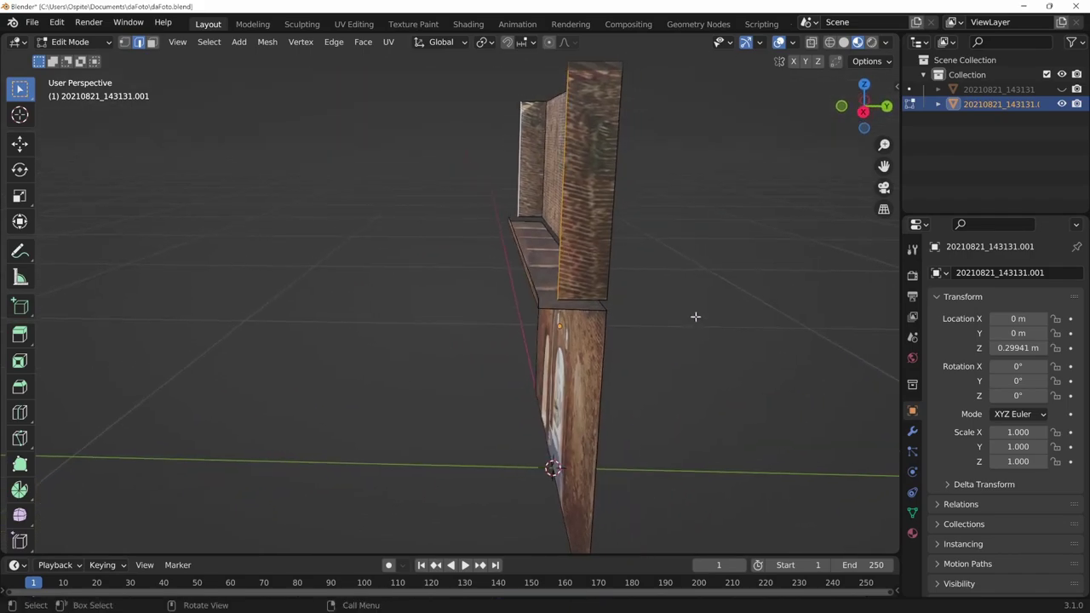
pyautogui.press('g')
pyautogui.press('y')
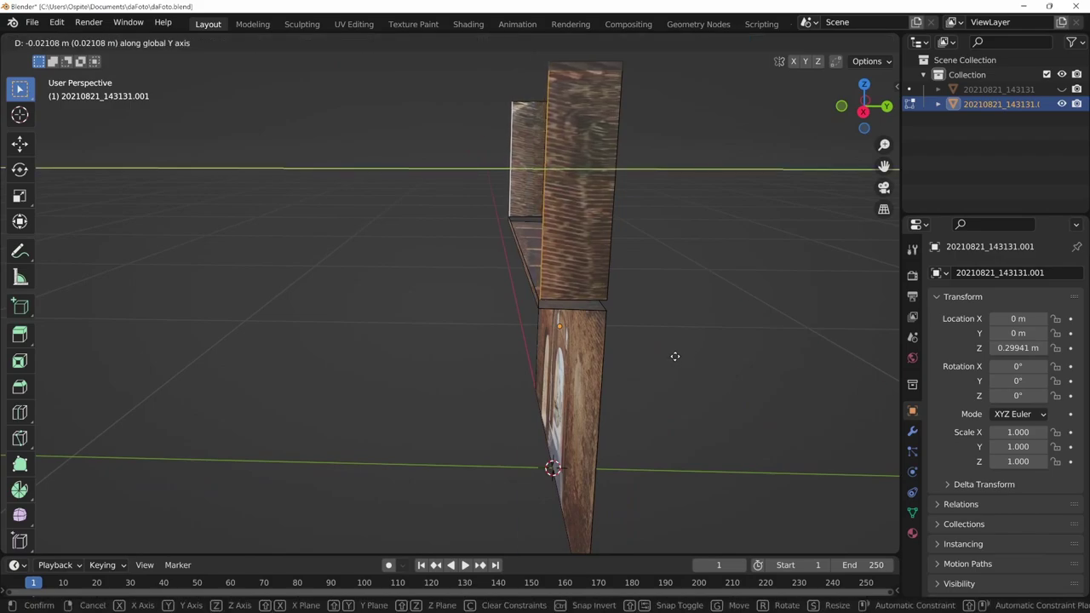
pyautogui.click(674, 357)
pyautogui.moveTo(675, 358)
pyautogui.mouseDown(button='middle')
pyautogui.moveTo(799, 376)
pyautogui.moveTo(769, 374)
pyautogui.moveTo(780, 412)
pyautogui.mouseUp(button='middle')
pyautogui.keyDown('alt'); pyautogui.moveTo(705, 419); pyautogui.dragTo(724, 428, button='middle'); pyautogui.keyUp('alt')
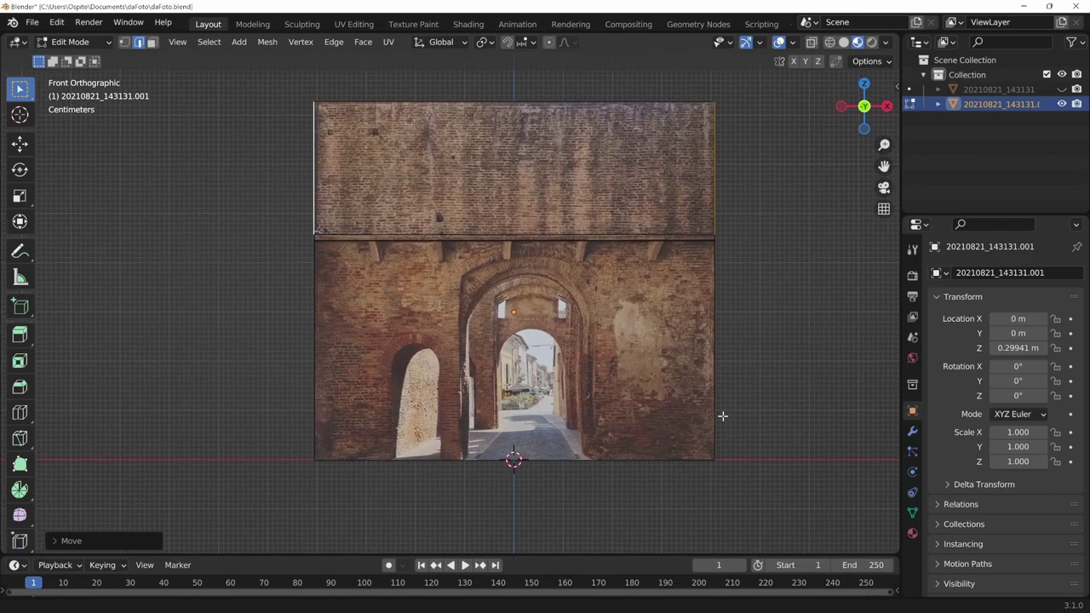
pyautogui.scroll(1, 648, 376)
pyautogui.scroll(2, 648, 376)
# Knife-cut the left arch outline from the bottom edge up its sides and back down.
pyautogui.keyDown('shift'); pyautogui.moveTo(364, 457); pyautogui.dragTo(393, 446, button='middle'); pyautogui.keyUp('shift')
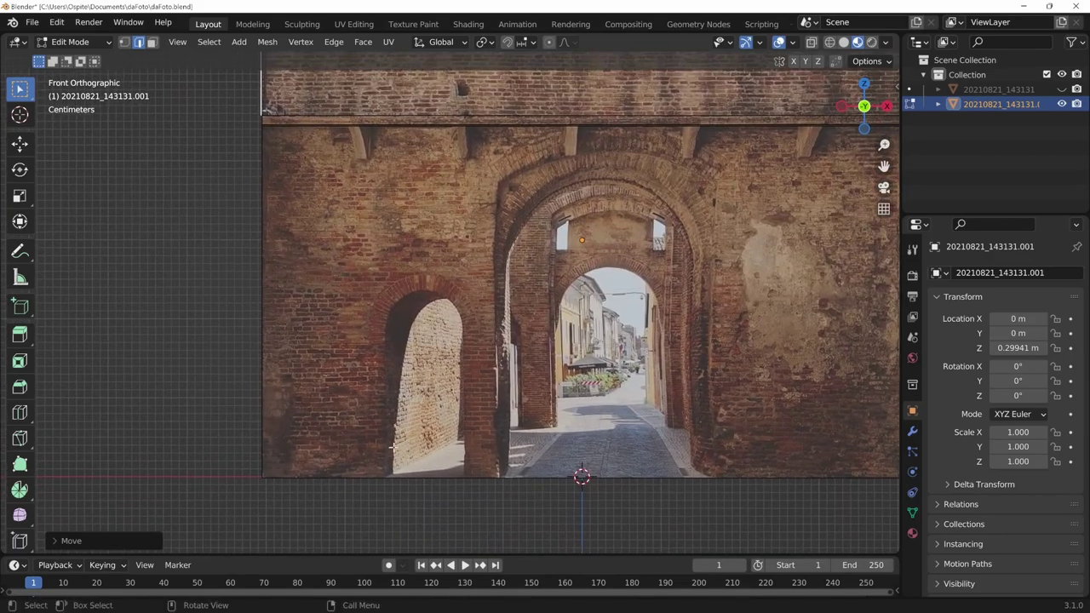
pyautogui.press('k')
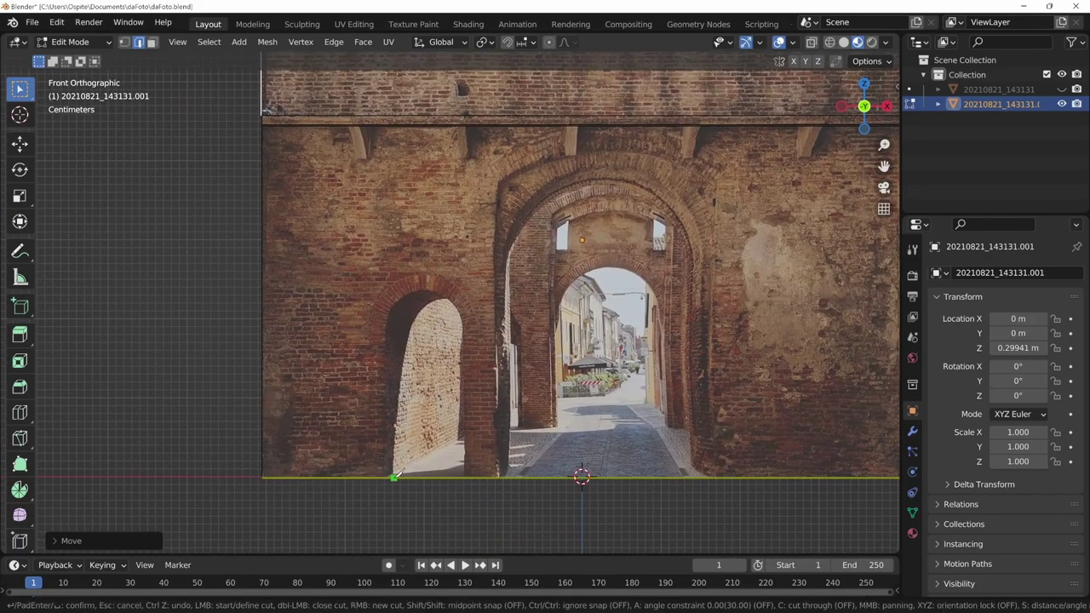
pyautogui.click(385, 477)
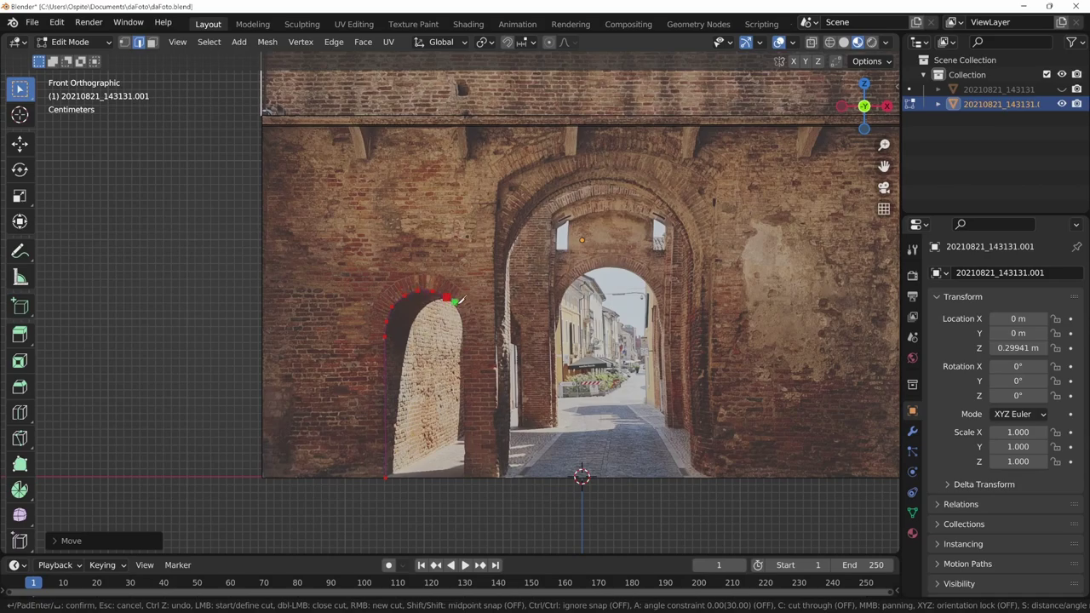
pyautogui.click(457, 307)
pyautogui.click(463, 339)
pyautogui.click(465, 478)
pyautogui.press('Return')
pyautogui.keyDown('shift'); pyautogui.moveTo(610, 432); pyautogui.dragTo(550, 430, button='middle'); pyautogui.keyUp('shift')
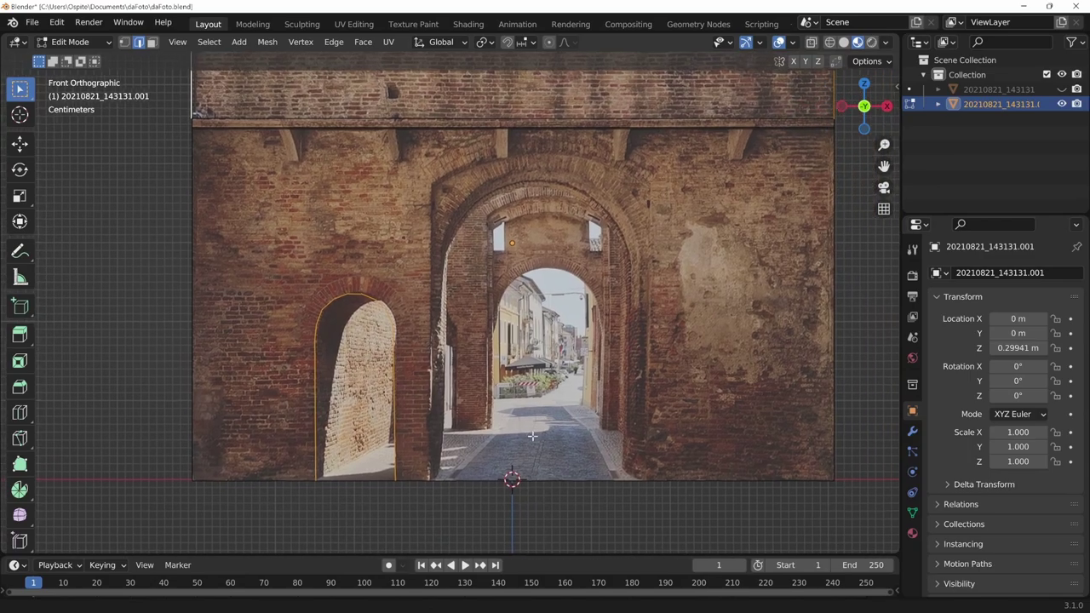
pyautogui.scroll(2, 562, 290)
pyautogui.scroll(1, 562, 290)
pyautogui.scroll(-2, 562, 289)
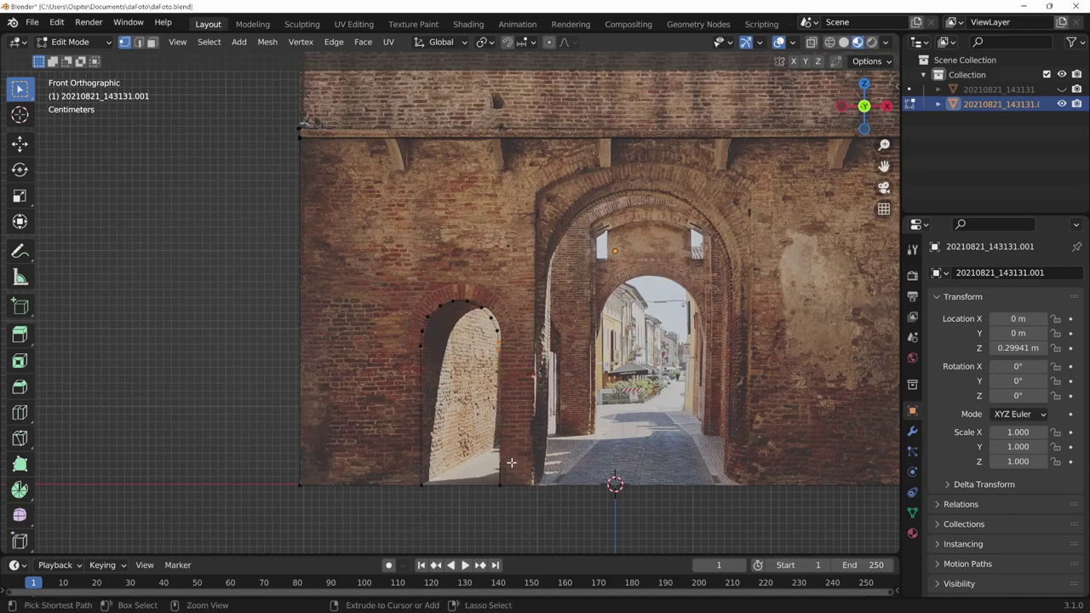
pyautogui.keyDown('alt'); pyautogui.click(511, 462); pyautogui.keyUp('alt')
# Add three vertical loop cuts slid to both sides of the left arch and beside the central archway.
pyautogui.press('2')
pyautogui.keyDown('shift'); pyautogui.moveTo(512, 464); pyautogui.dragTo(423, 460, button='middle'); pyautogui.keyUp('shift')
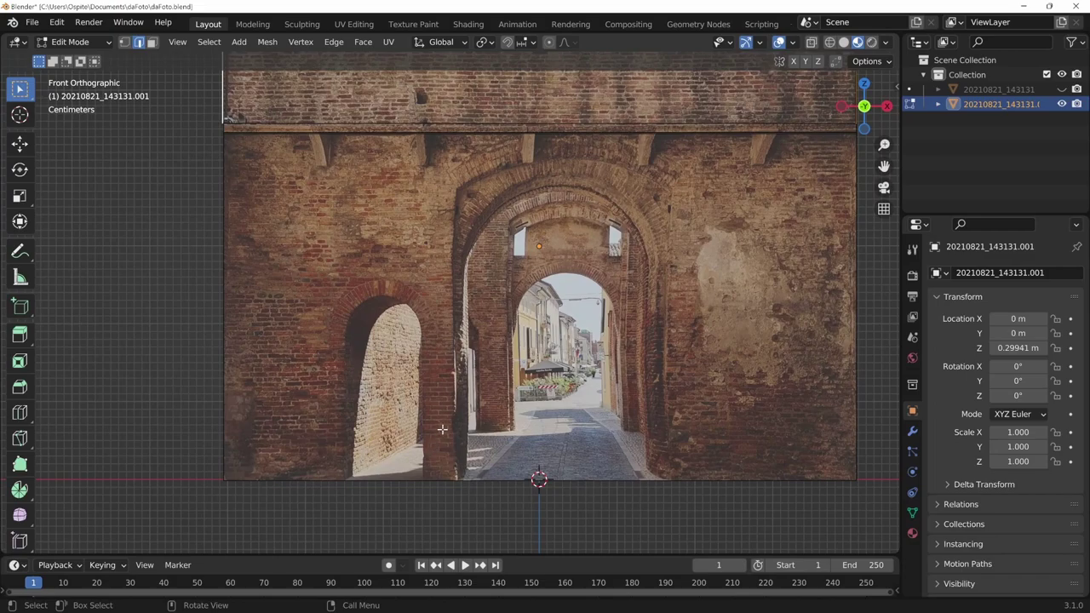
pyautogui.hotkey('ctrl', 'r')
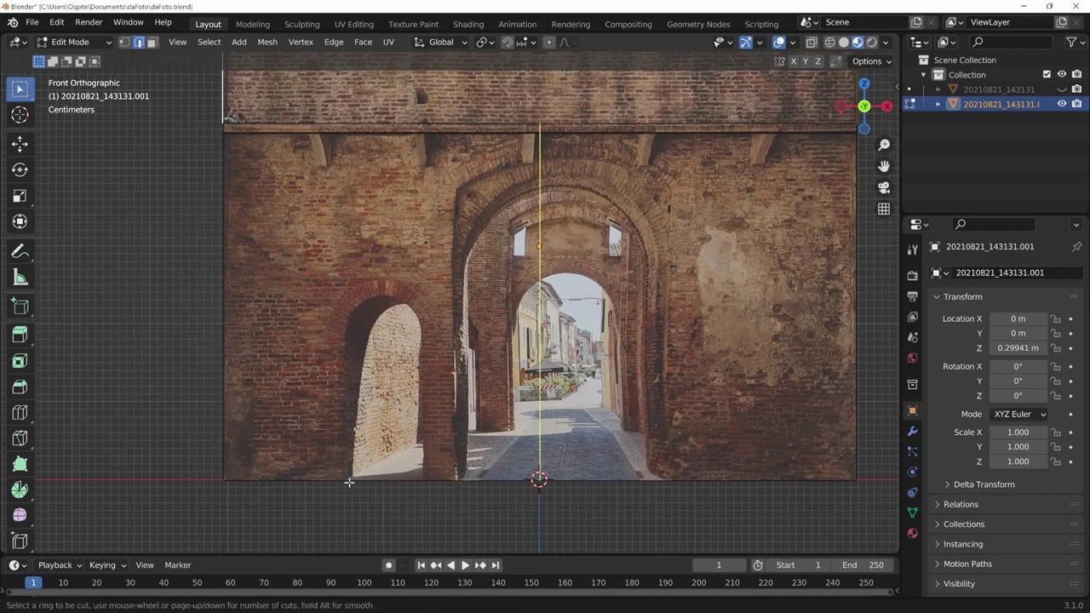
pyautogui.click(528, 485)
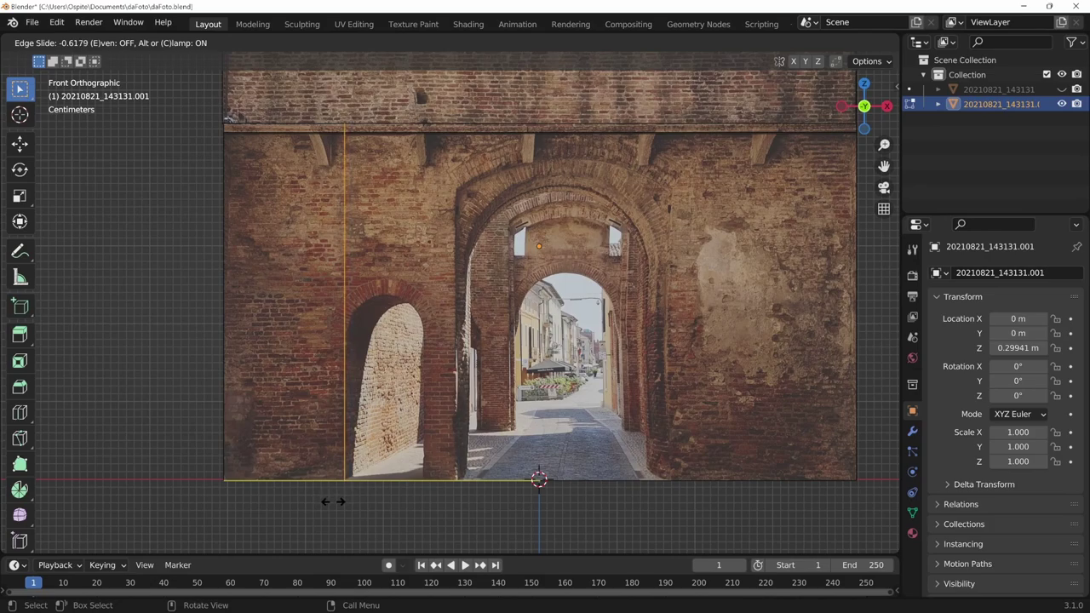
pyautogui.click(337, 497)
pyautogui.hotkey('ctrl', 'r')
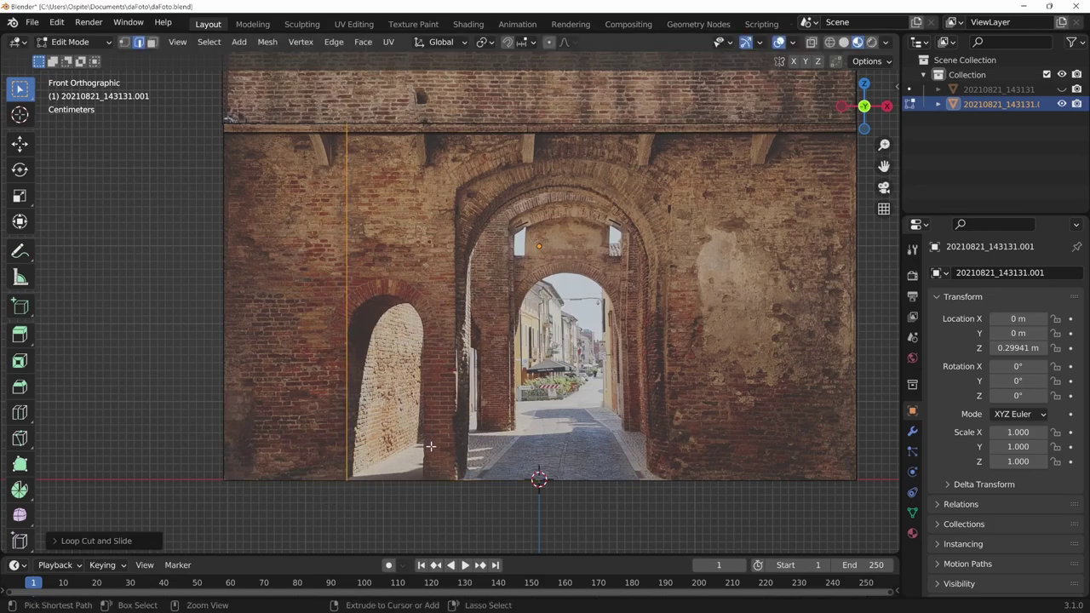
pyautogui.click(528, 456)
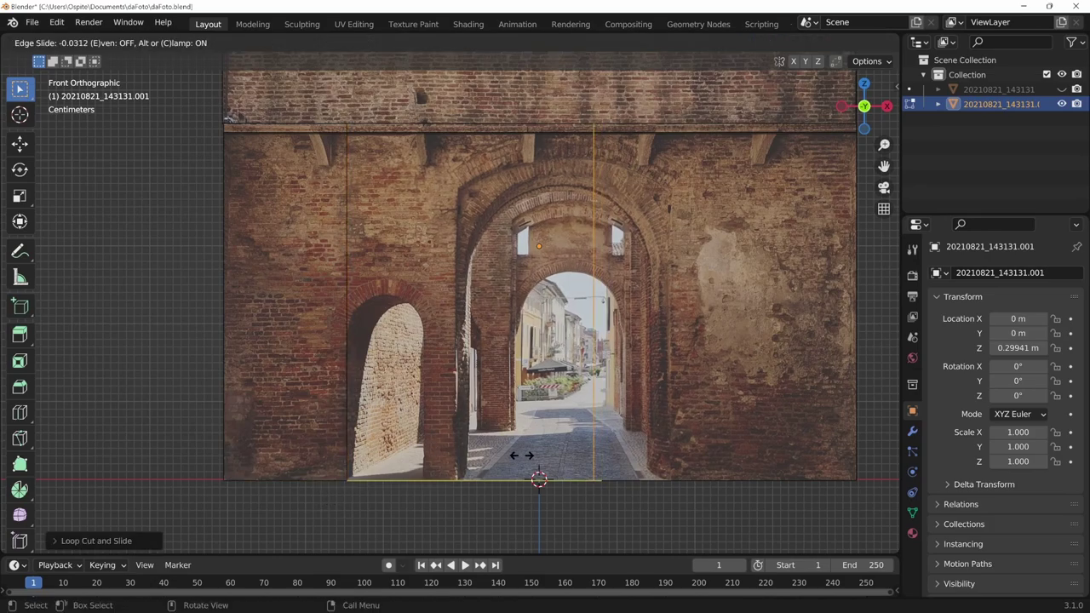
pyautogui.click(353, 481)
pyautogui.hotkey('ctrl', 'r')
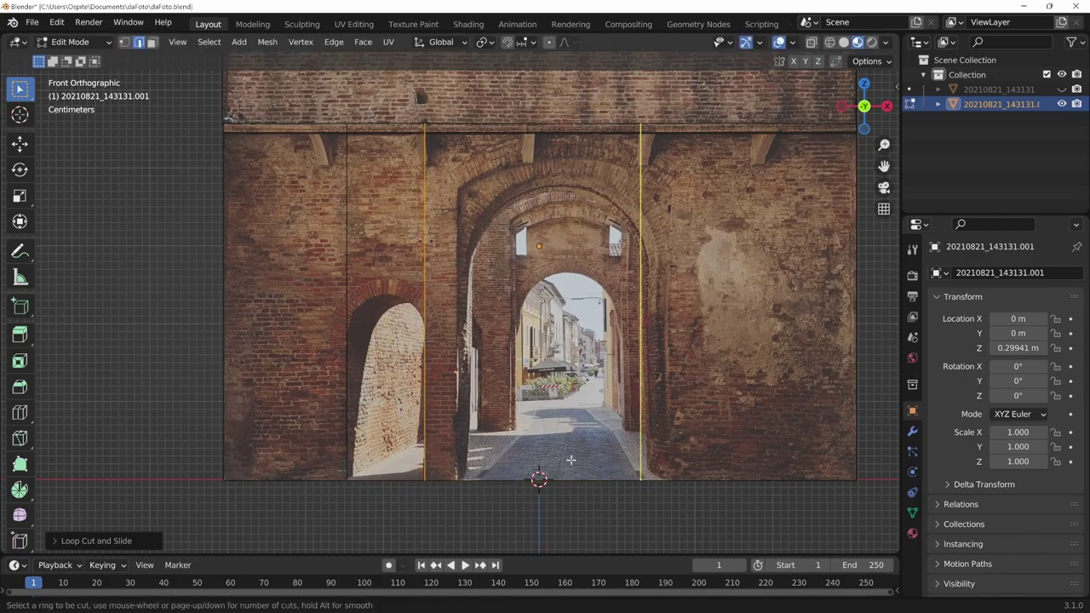
pyautogui.click(569, 456)
pyautogui.click(388, 490)
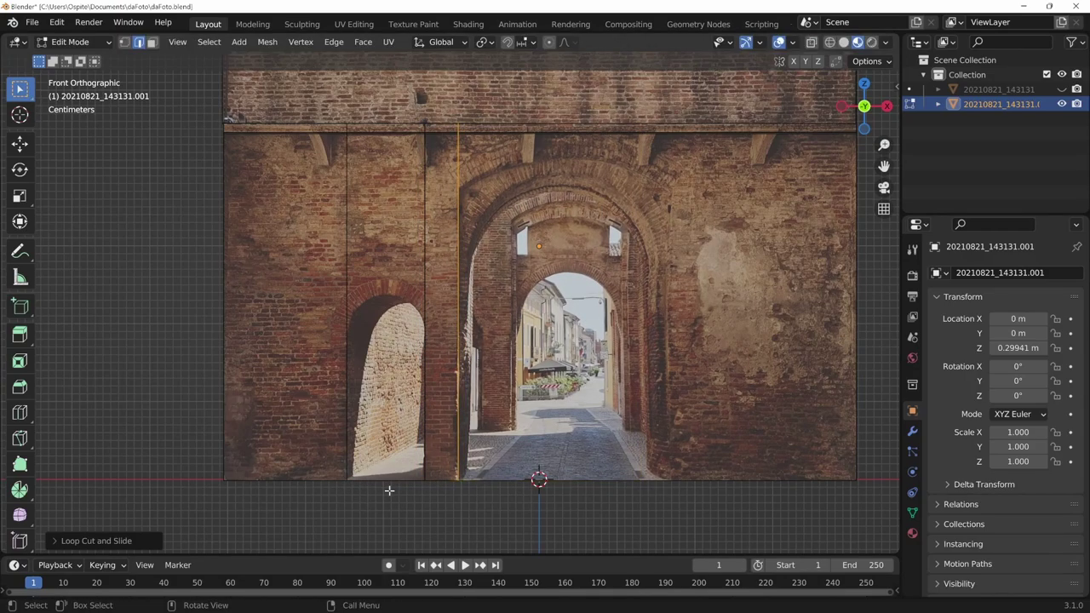
# Add horizontal loop cuts at the arch springing height and above the arches.
pyautogui.keyDown('shift'); pyautogui.moveTo(387, 490); pyautogui.dragTo(359, 536, button='middle'); pyautogui.keyUp('shift')
pyautogui.hotkey('ctrl', 'r')
pyautogui.click(647, 256)
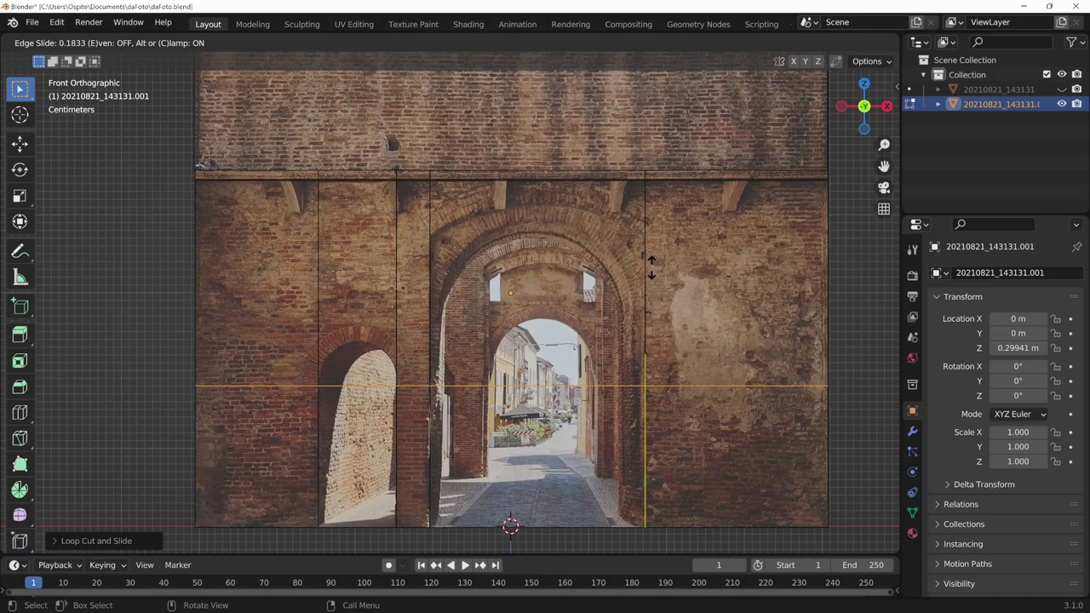
pyautogui.click(651, 264)
pyautogui.hotkey('ctrl', 'r')
pyautogui.click(650, 264)
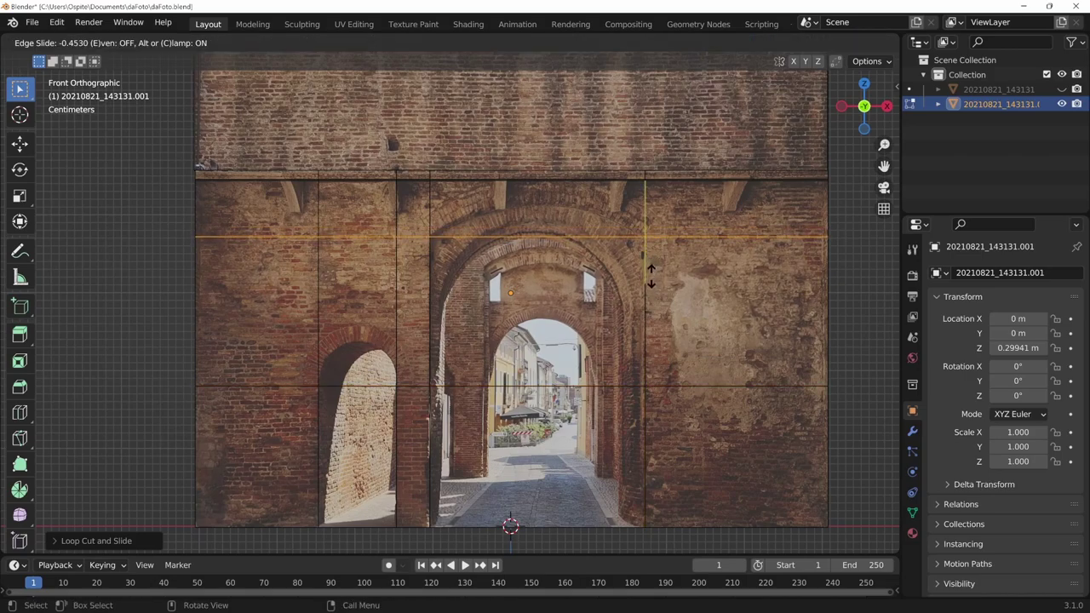
pyautogui.click(654, 243)
# Knife-cut the left arch's curved top with points from springing to springing.
pyautogui.scroll(5, 529, 353)
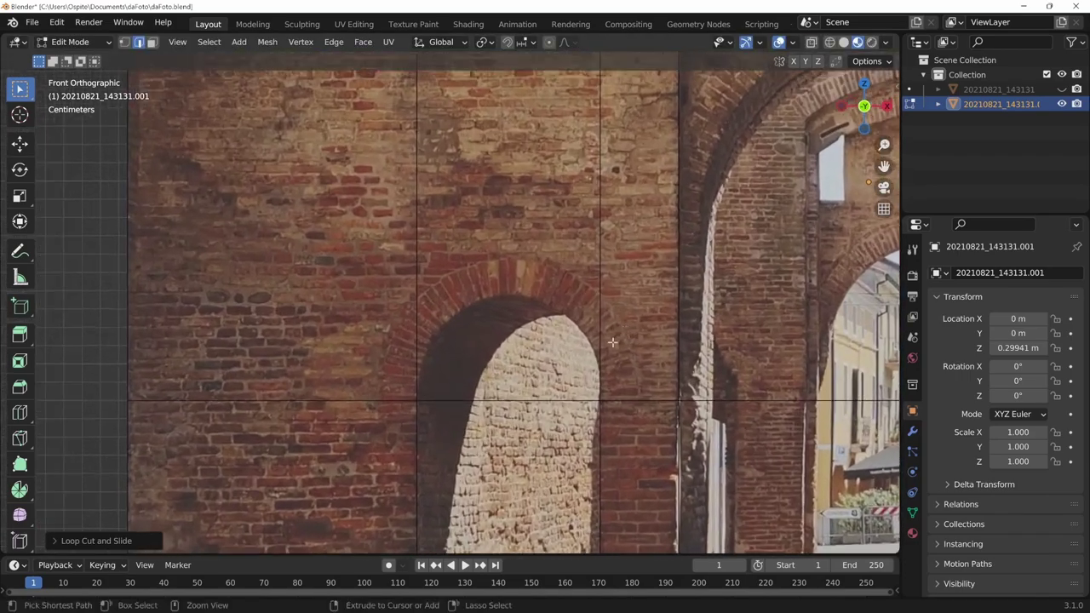
pyautogui.press('k')
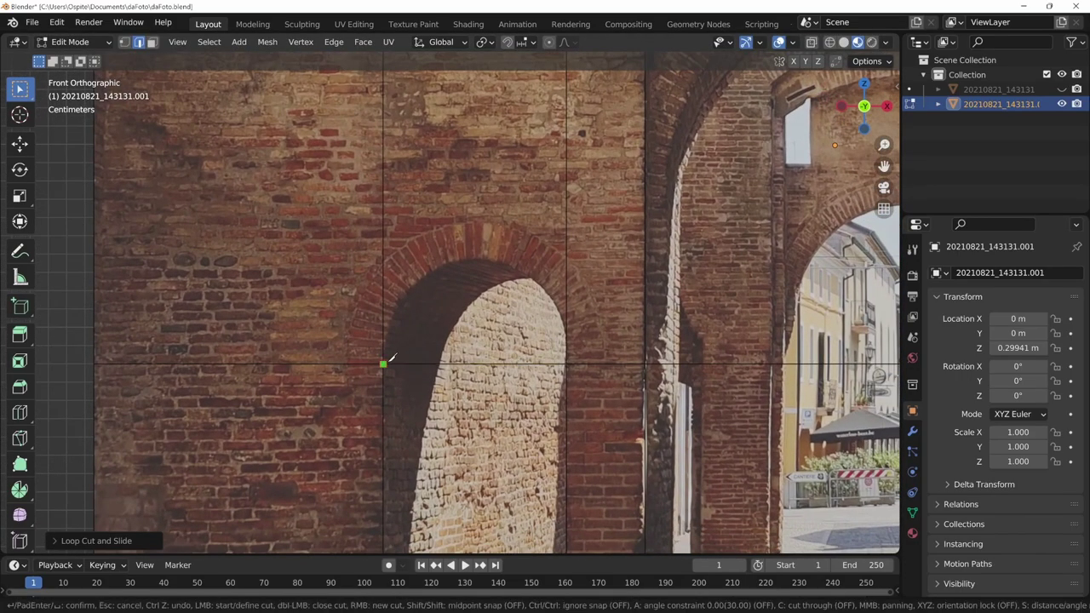
pyautogui.click(382, 363)
pyautogui.click(391, 320)
pyautogui.click(406, 290)
pyautogui.click(436, 268)
pyautogui.click(513, 264)
pyautogui.click(546, 285)
pyautogui.click(557, 311)
pyautogui.press('Return')
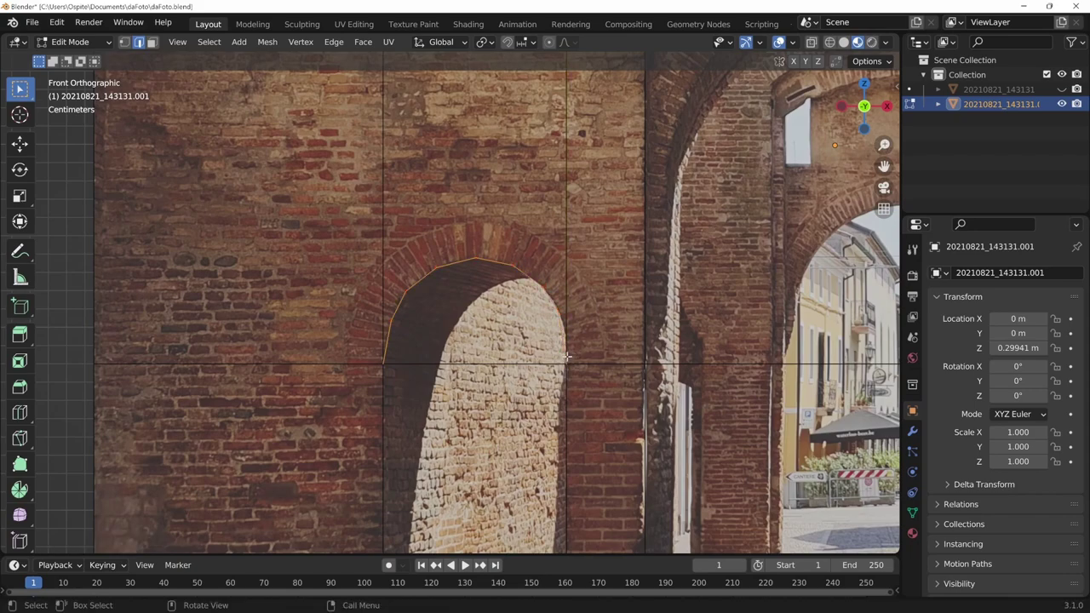
# In vertex mode, slide one vertex along its edge onto the arch curve.
pyautogui.press('1')
pyautogui.hotkey('alt', 'a')
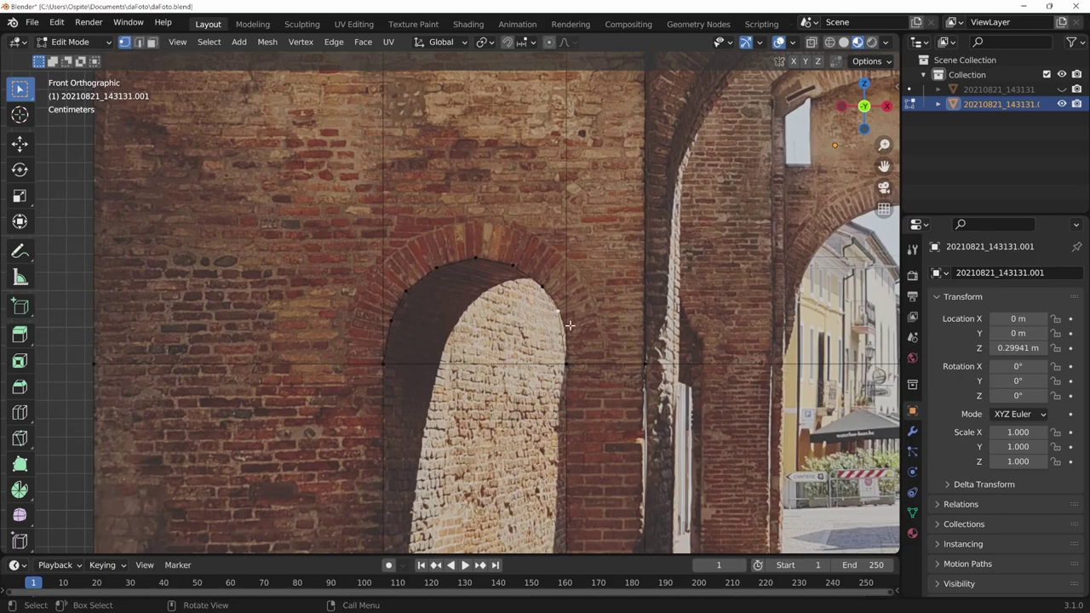
pyautogui.hotkey('shift', 'v')
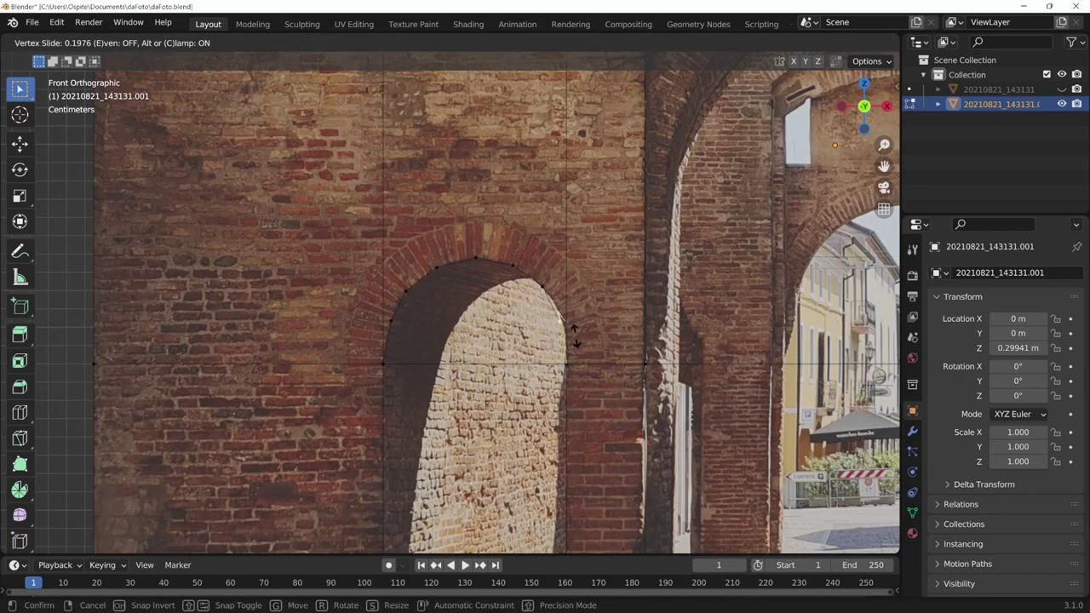
pyautogui.click(574, 335)
pyautogui.scroll(-5, 662, 319)
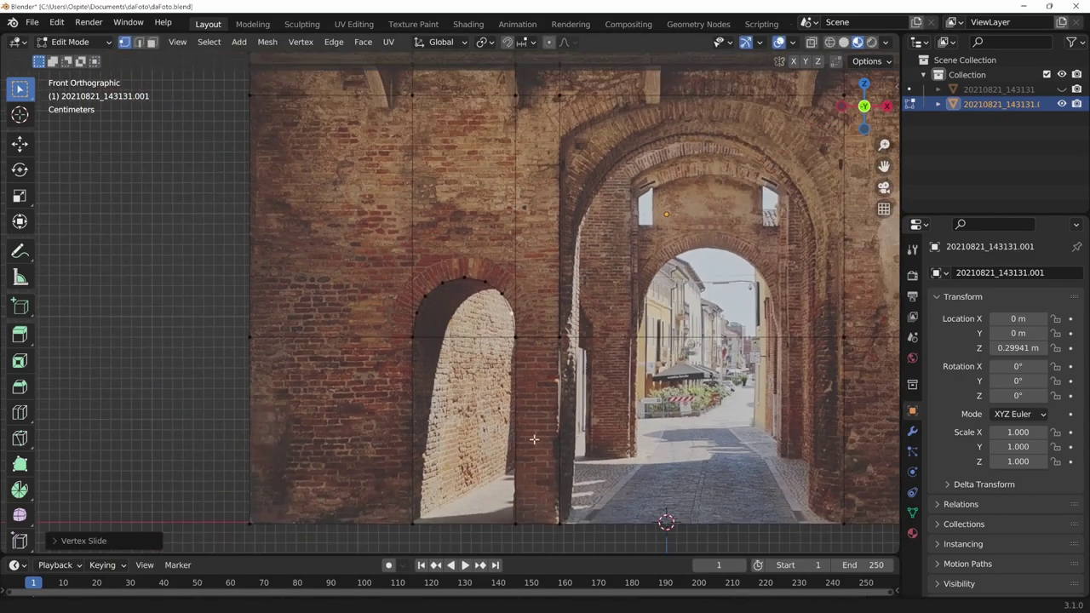
# Knife-cut five points along the big central arch's outer curve, from its left side to the right.
pyautogui.keyDown('shift'); pyautogui.moveTo(599, 477); pyautogui.dragTo(482, 480, button='middle'); pyautogui.keyUp('shift')
pyautogui.scroll(4, 564, 408)
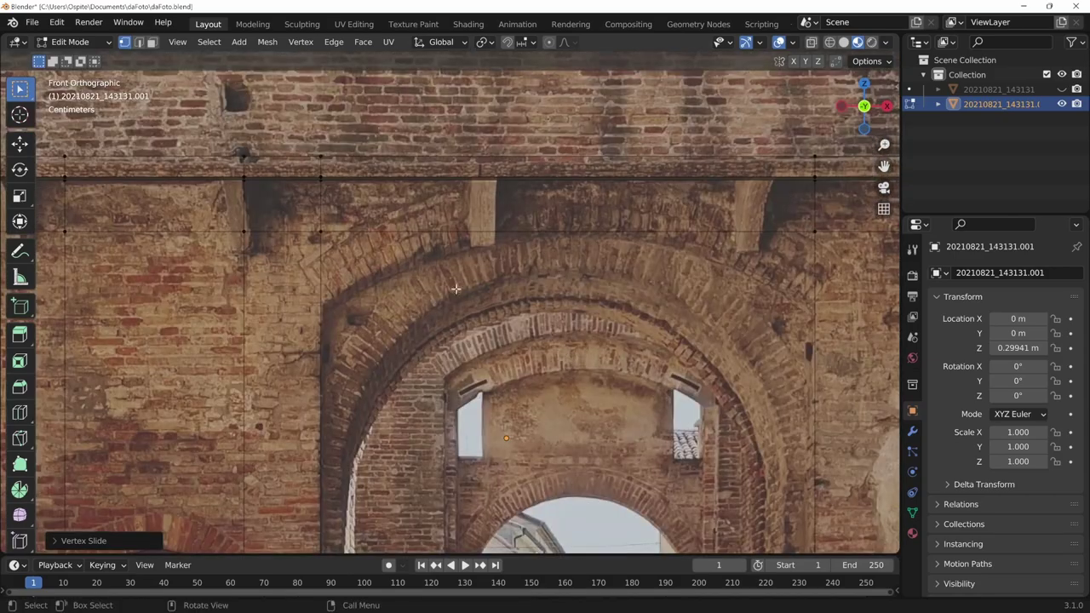
pyautogui.press('k')
pyautogui.click(322, 303)
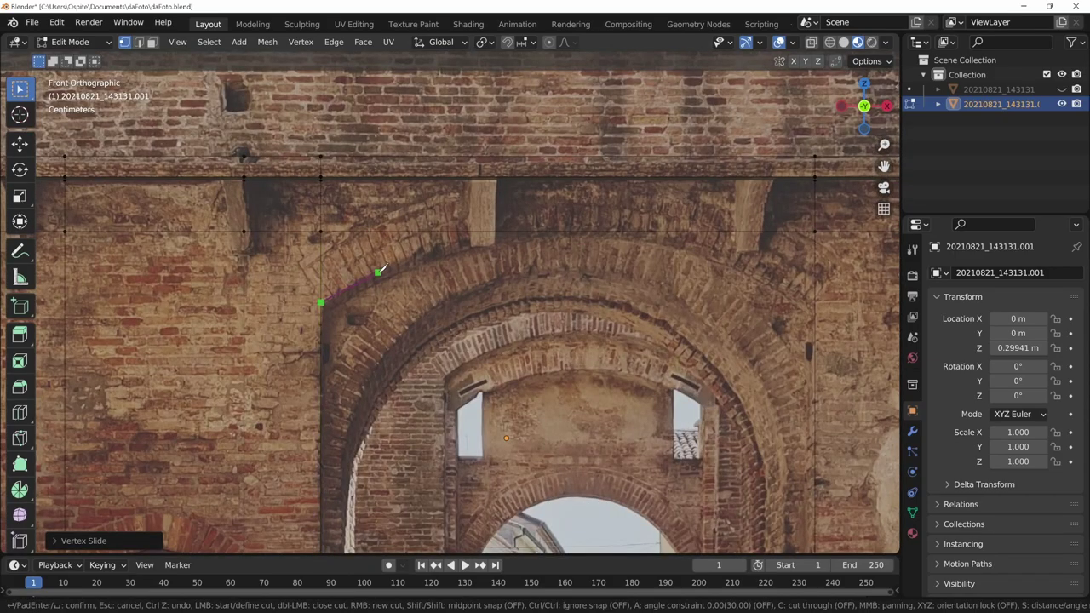
pyautogui.click(435, 247)
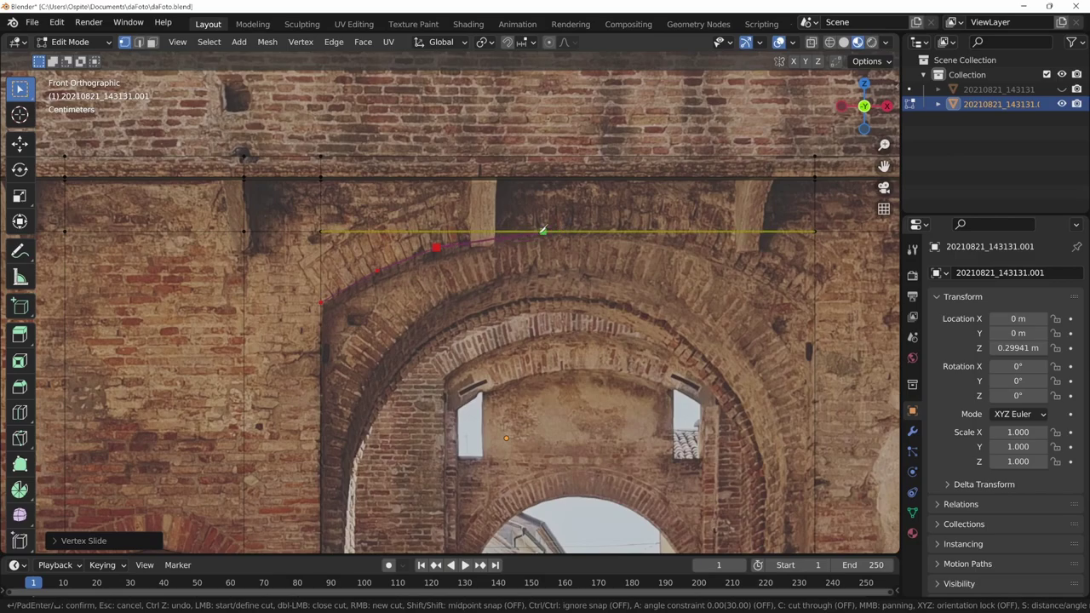
pyautogui.click(484, 238)
pyautogui.click(575, 231)
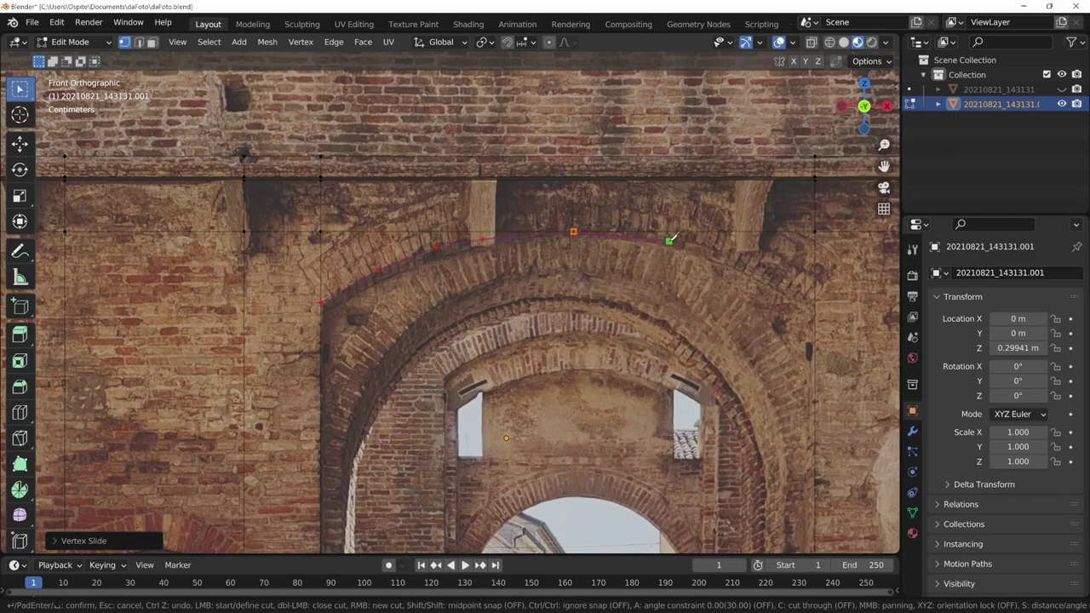
pyautogui.click(670, 242)
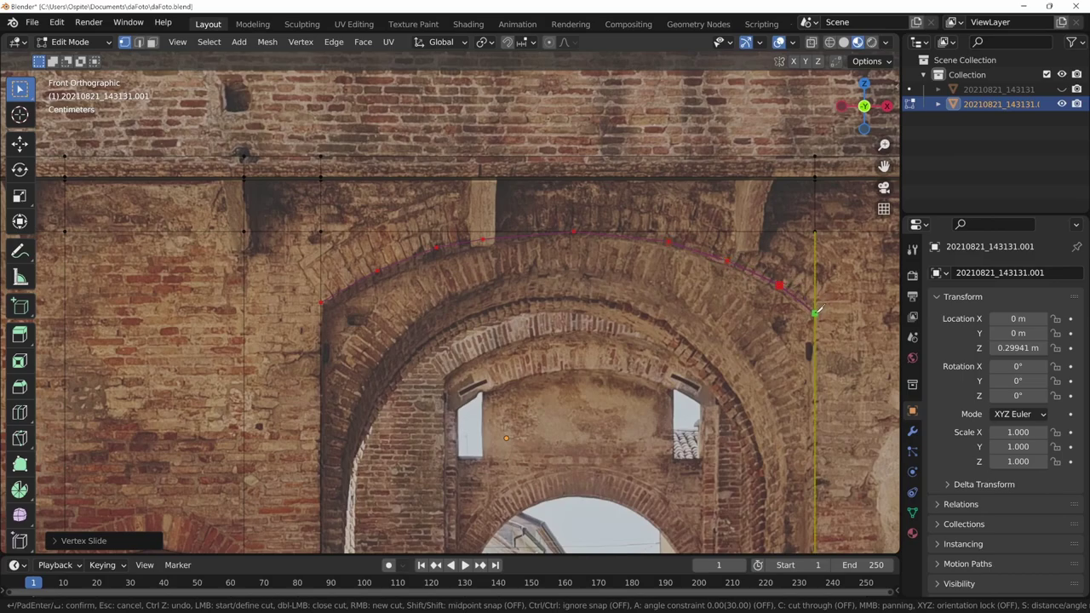
pyautogui.press('Return')
pyautogui.scroll(-3, 697, 417)
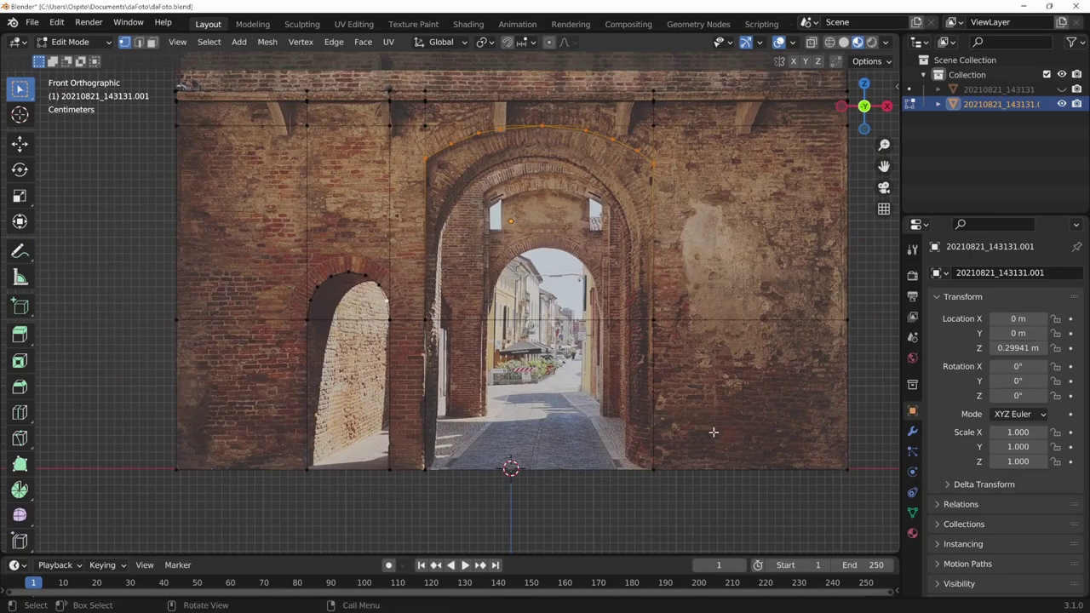
pyautogui.keyDown('shift'); pyautogui.scroll(2, 711, 431); pyautogui.keyUp('shift')
pyautogui.keyDown('shift'); pyautogui.scroll(1, 663, 436); pyautogui.keyUp('shift')
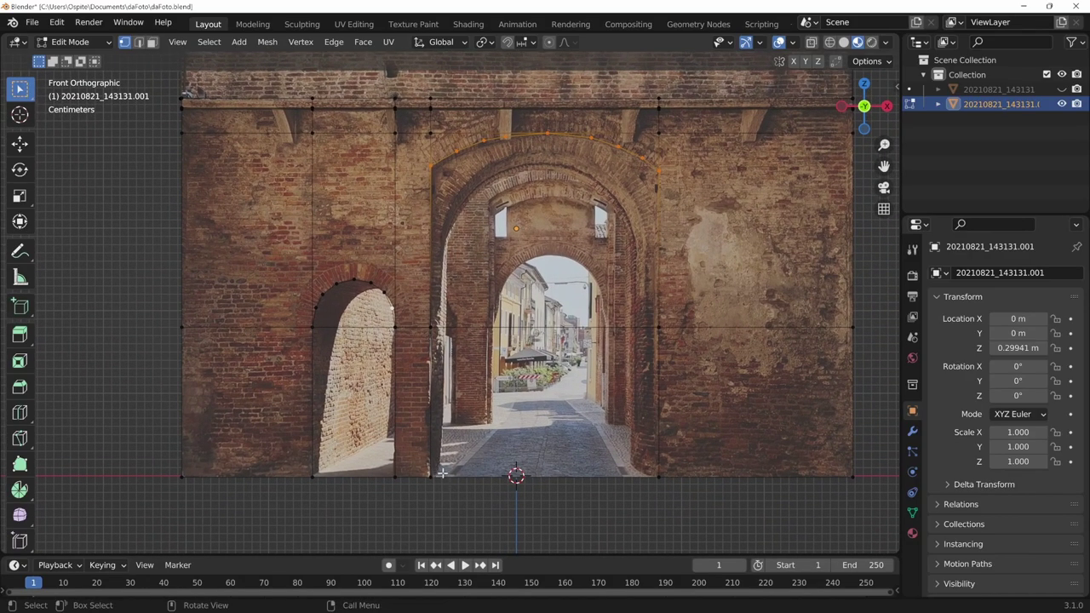
# Add two vertical loop cuts, sliding one to the central archway's left side and one to its right.
pyautogui.hotkey('ctrl', 'r')
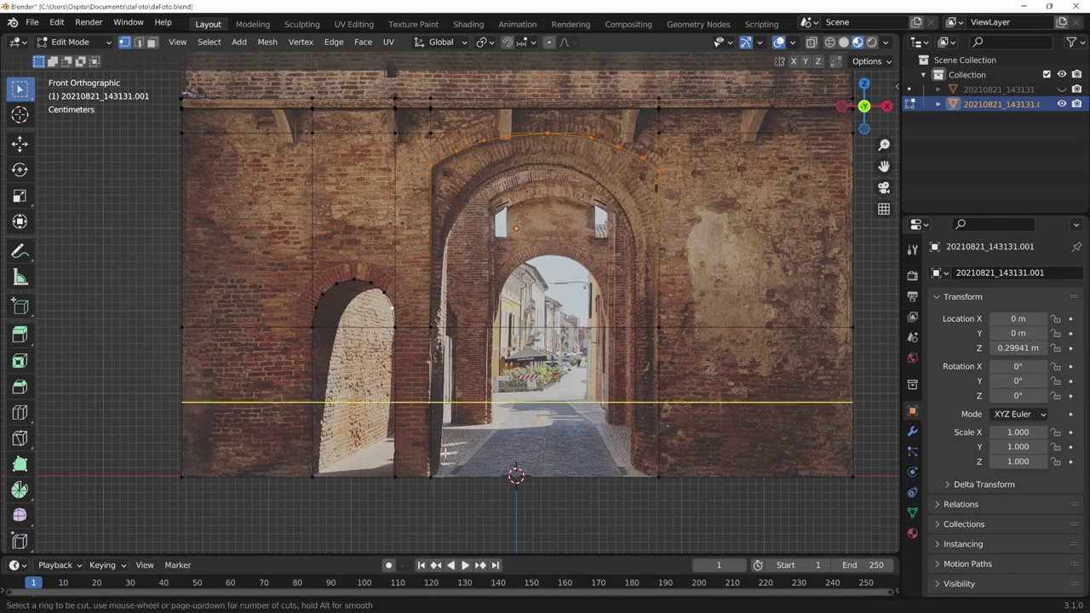
pyautogui.click(442, 473)
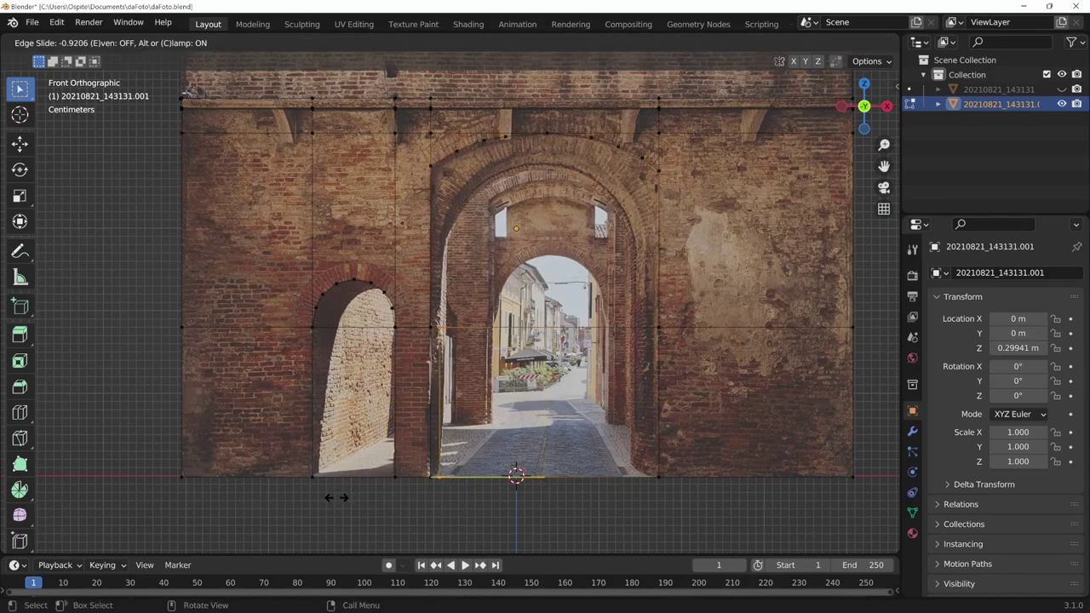
pyautogui.click(337, 499)
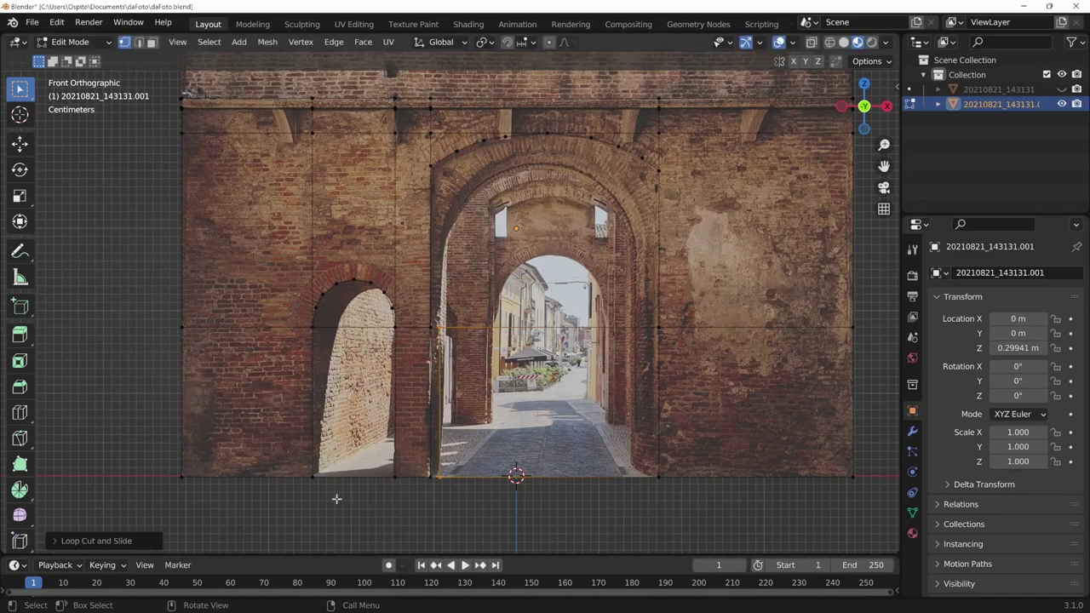
pyautogui.hotkey('ctrl', 'r')
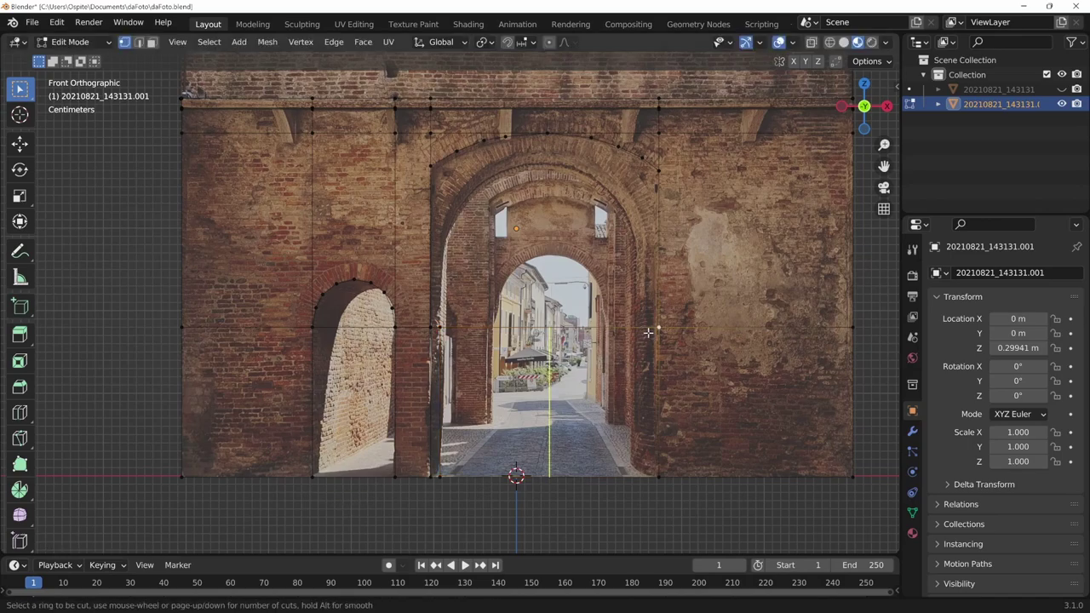
pyautogui.click(647, 328)
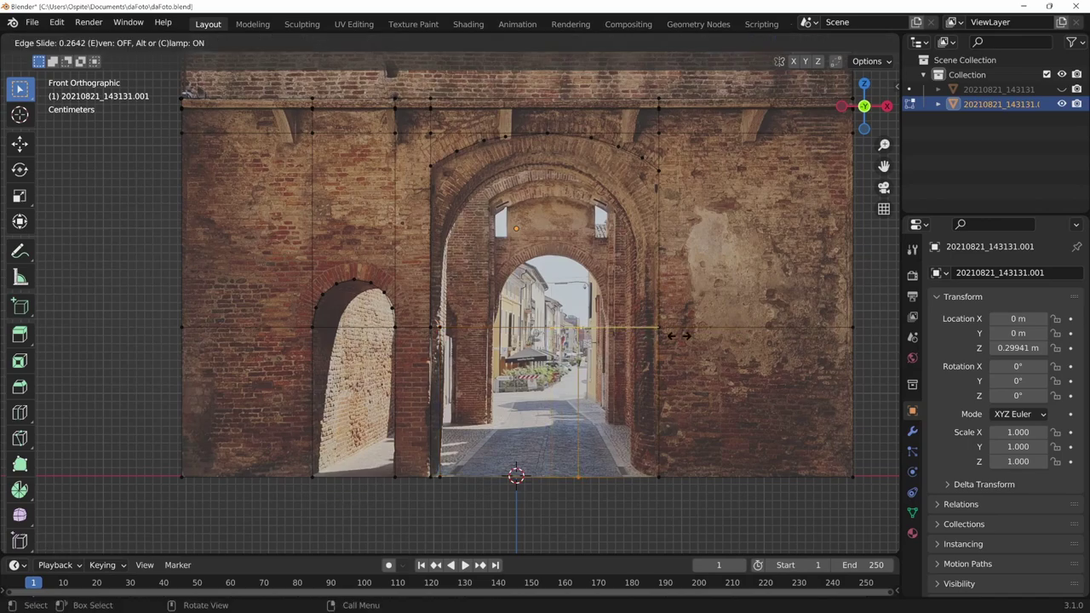
pyautogui.click(738, 368)
pyautogui.scroll(1, 646, 395)
pyautogui.scroll(1, 647, 395)
pyautogui.scroll(1, 400, 453)
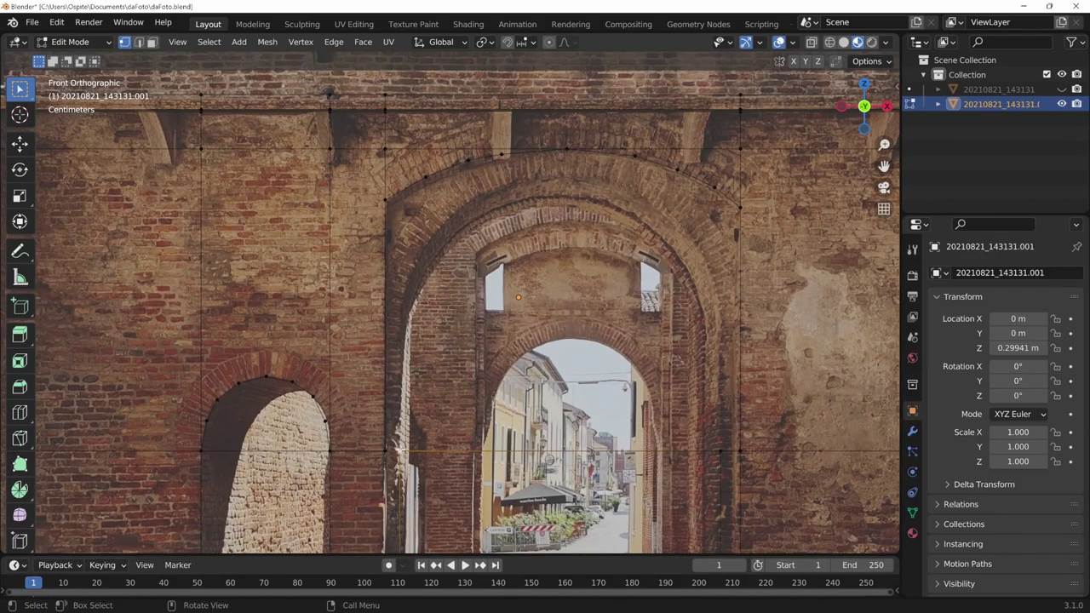
# Knife-cut the central arch's inner edge from its left base, over the curved top, down to the right base.
pyautogui.press('k')
pyautogui.click(399, 452)
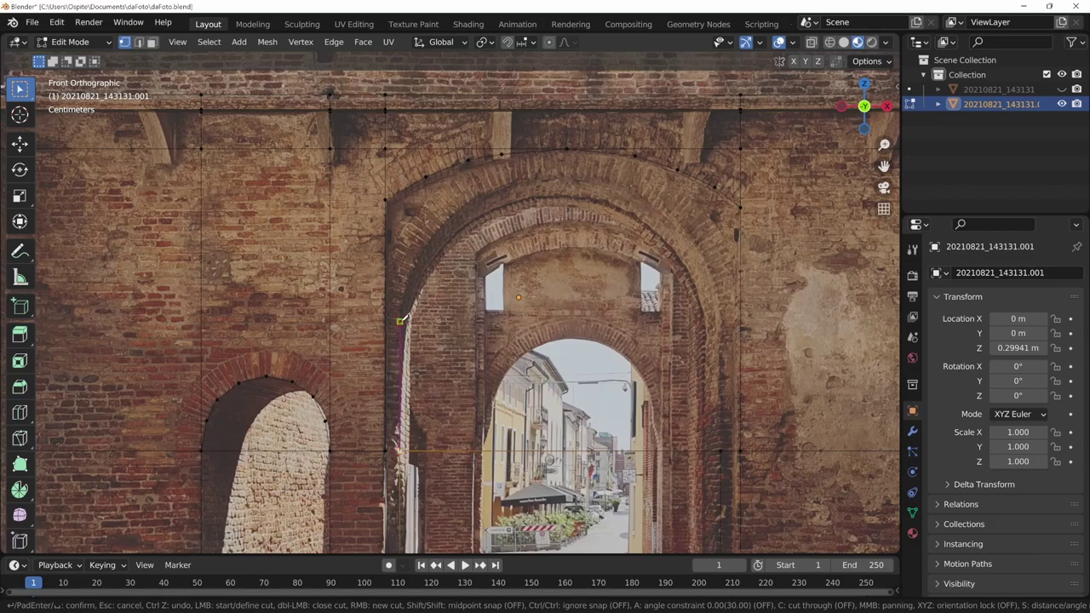
pyautogui.click(406, 283)
pyautogui.click(522, 179)
pyautogui.click(566, 173)
pyautogui.click(600, 178)
pyautogui.click(628, 183)
pyautogui.click(662, 204)
pyautogui.click(687, 230)
pyautogui.click(706, 264)
pyautogui.click(719, 304)
pyautogui.click(719, 450)
pyautogui.press('Return')
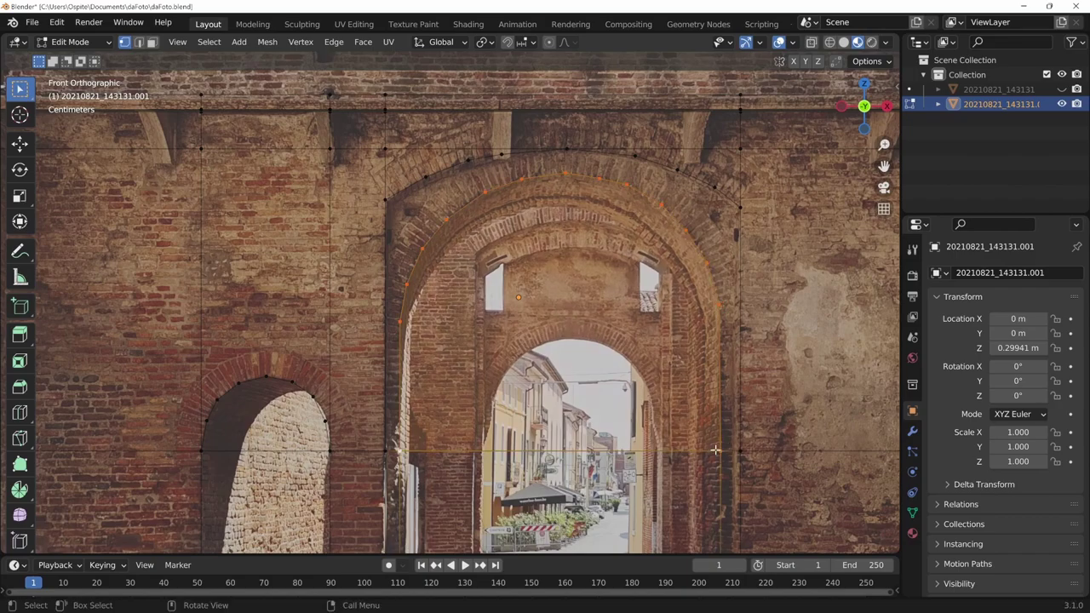
pyautogui.scroll(-1, 749, 444)
pyautogui.scroll(-2, 723, 451)
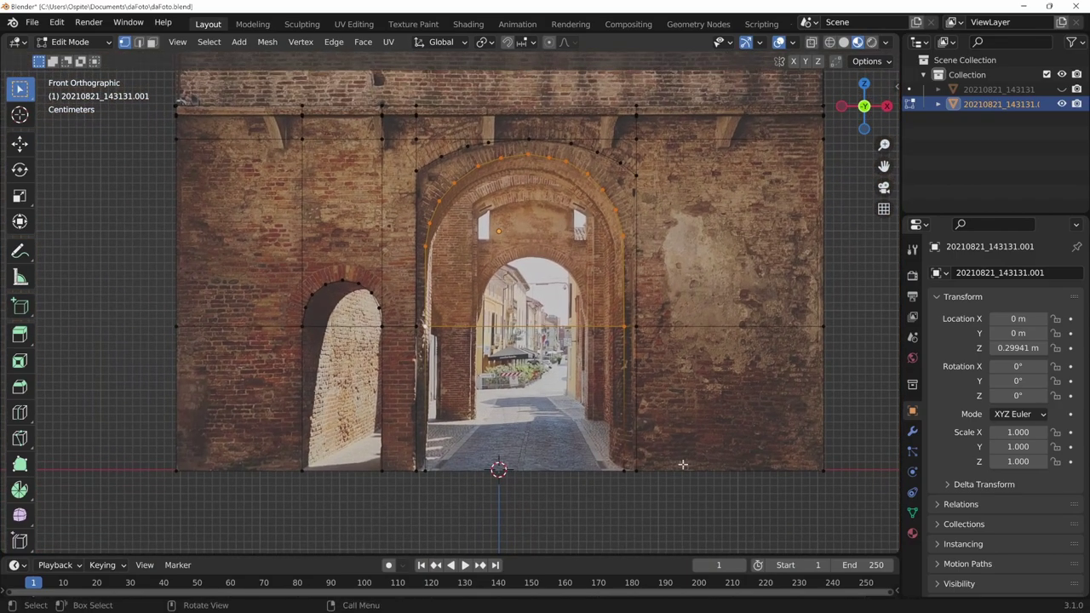
# Dissolve the horizontal edge crossing the small left arch.
pyautogui.scroll(1, 418, 440)
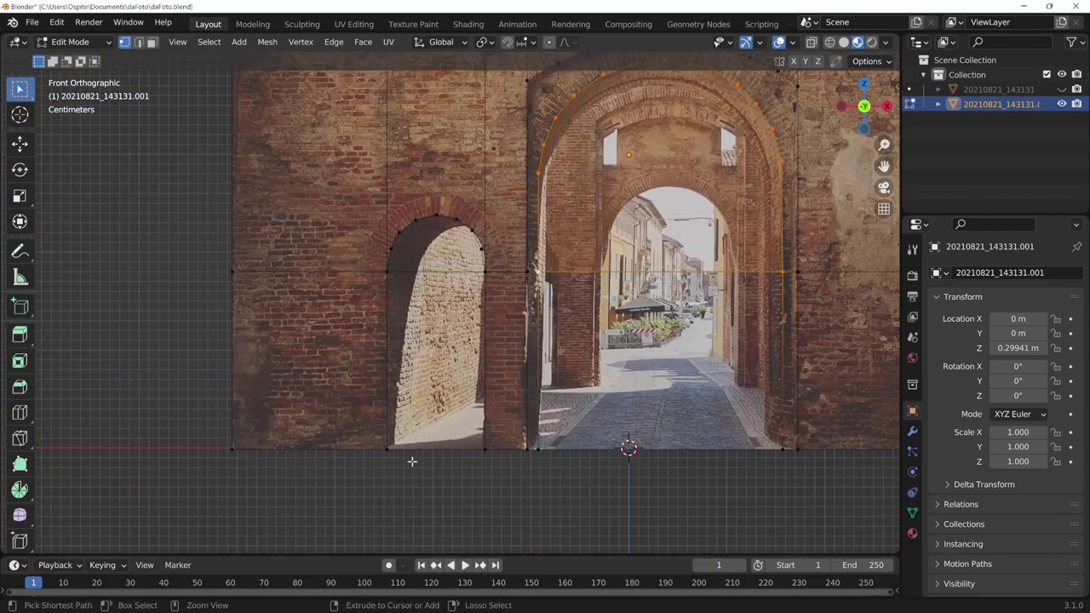
pyautogui.keyDown('ctrl'); pyautogui.moveTo(411, 460); pyautogui.dragTo(428, 332, button='middle'); pyautogui.keyUp('ctrl')
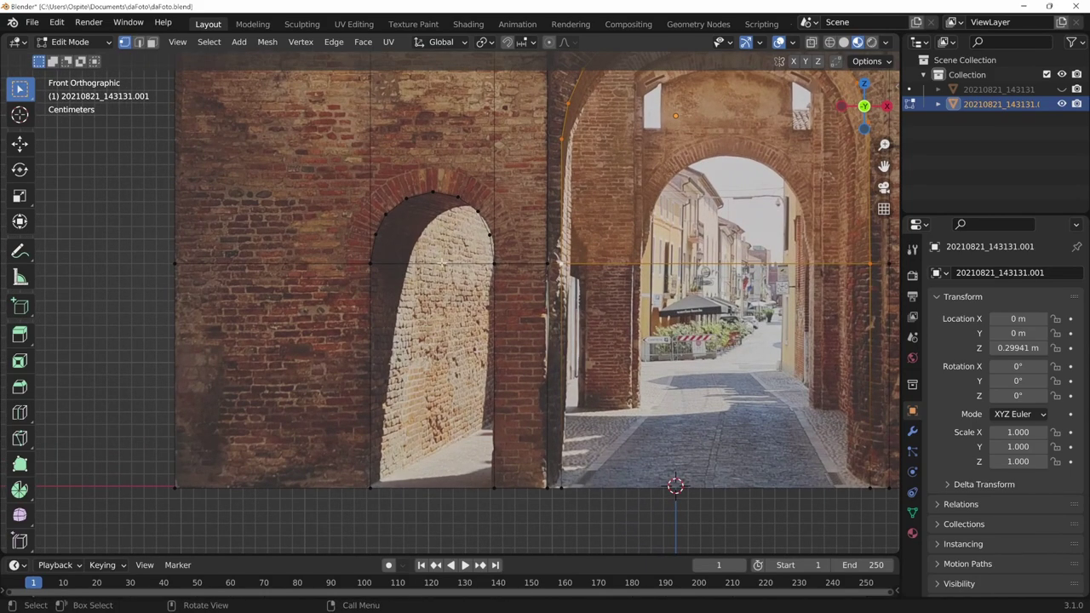
pyautogui.click(441, 265)
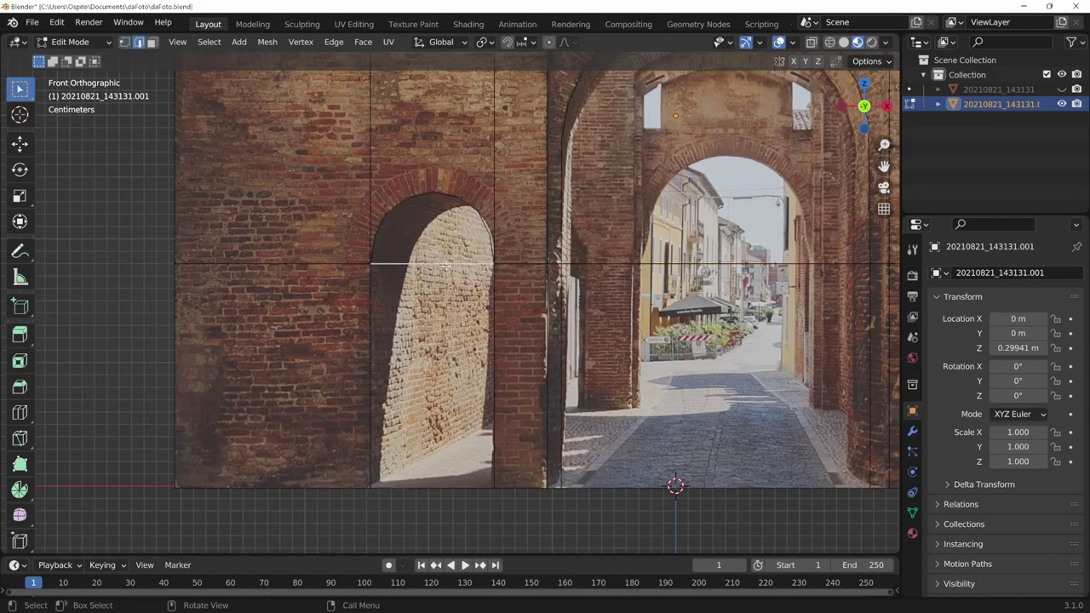
pyautogui.hotkey('ctrl', 'x')
pyautogui.keyDown('shift'); pyautogui.moveTo(444, 265); pyautogui.dragTo(436, 277, button='middle'); pyautogui.keyUp('shift')
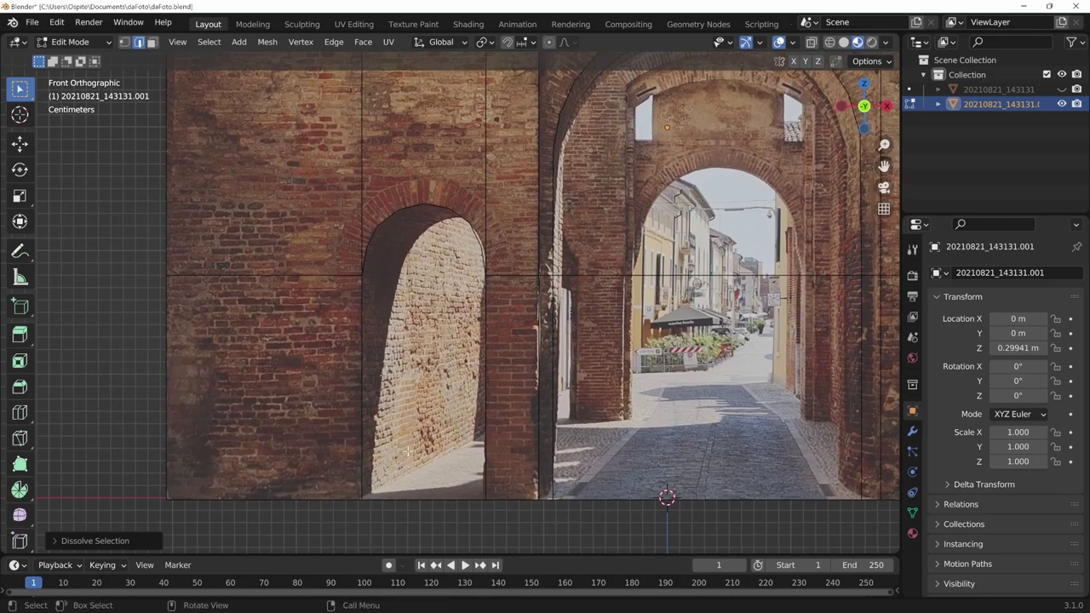
# Knife-cut inside the left arch from its bottom corner to the inner wall and up its edge.
pyautogui.press('k')
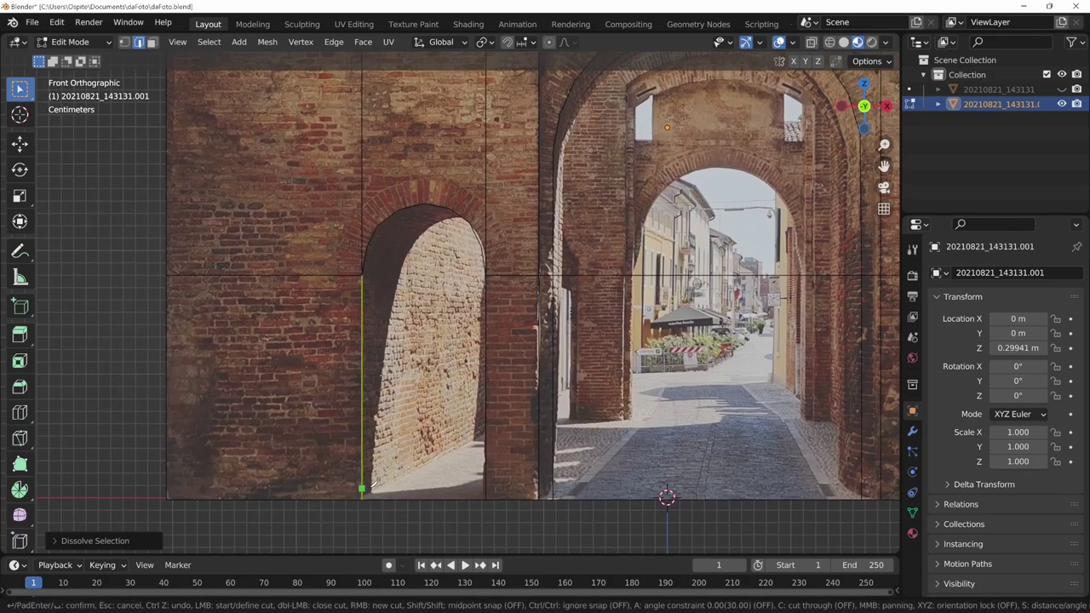
pyautogui.click(361, 500)
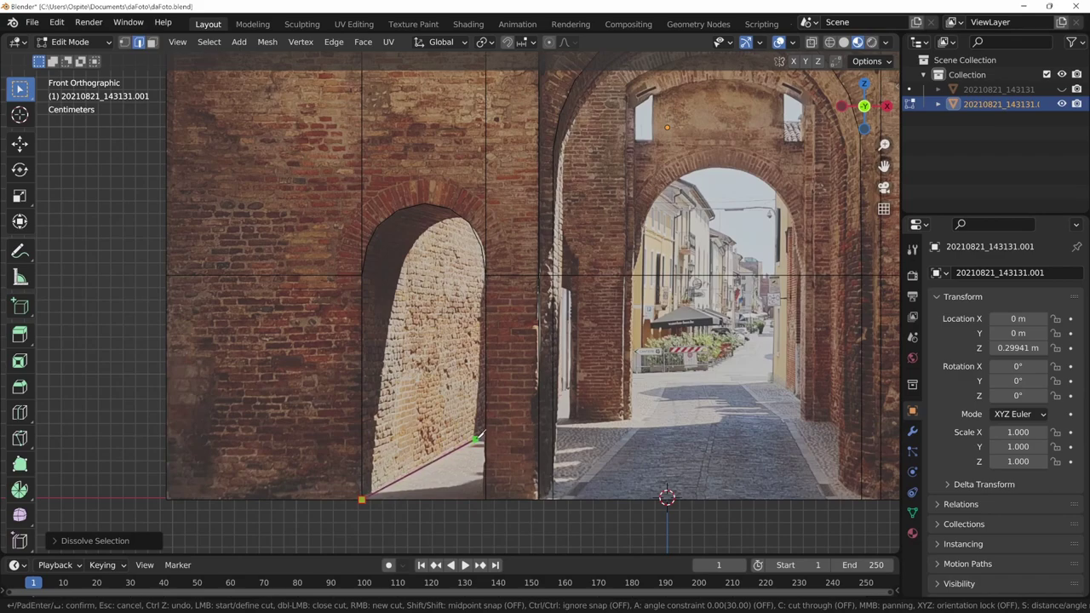
pyautogui.click(475, 437)
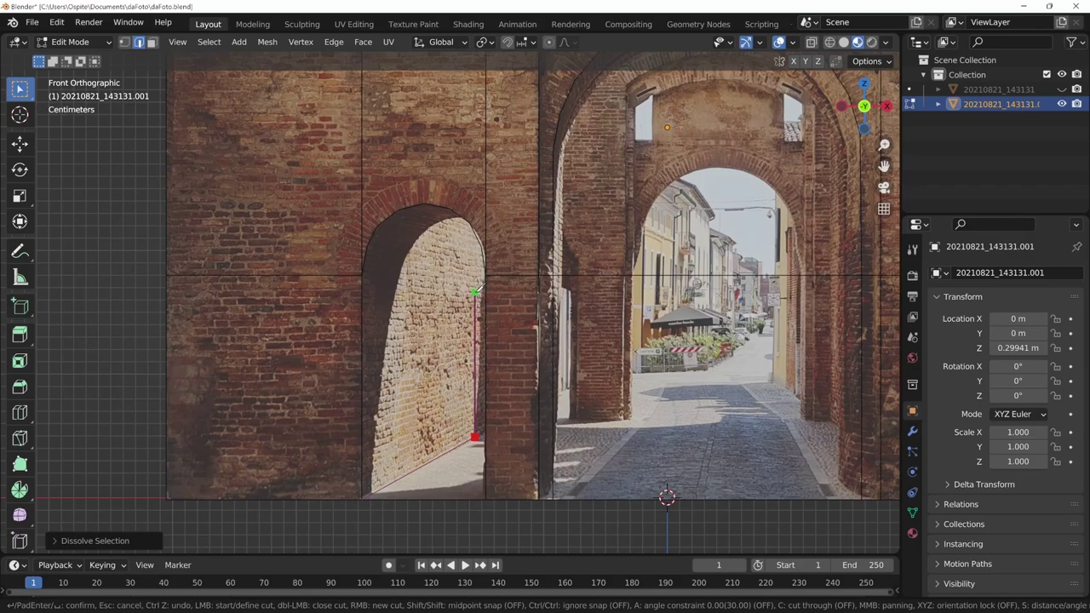
pyautogui.click(361, 275)
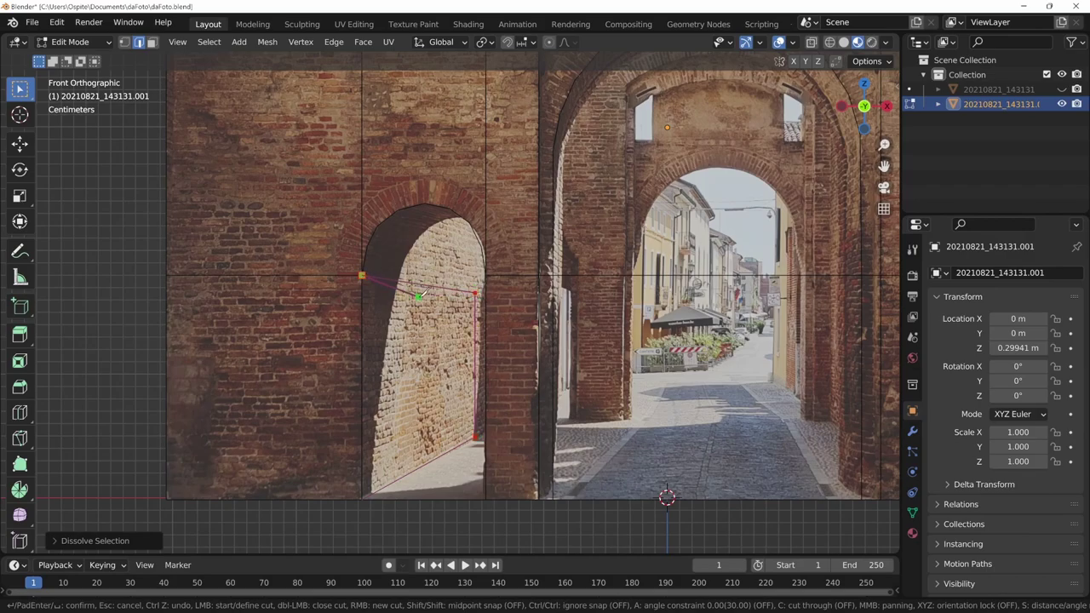
pyautogui.press('Return')
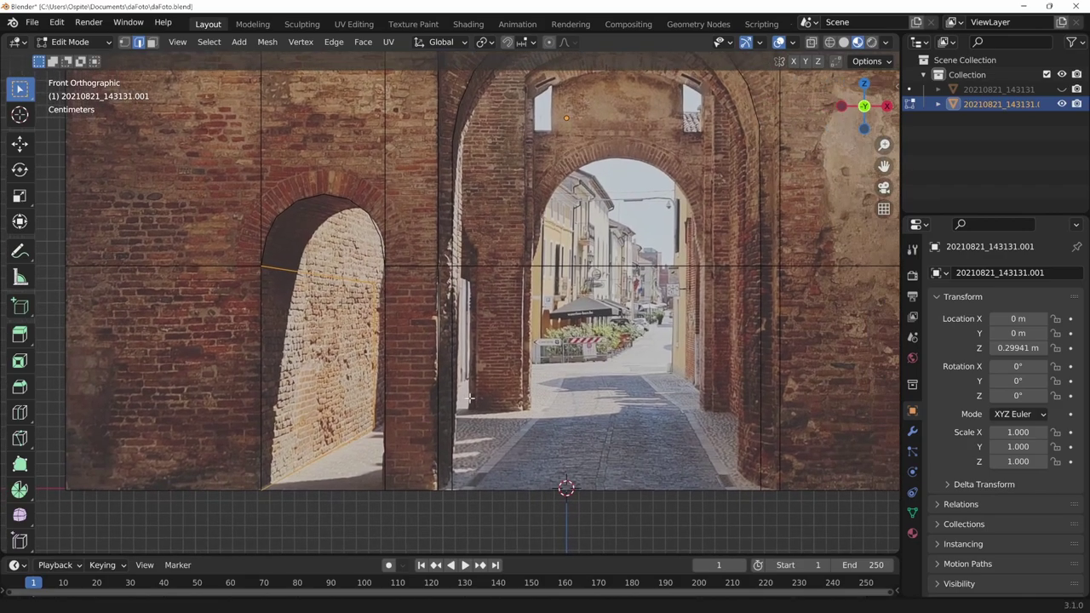
pyautogui.keyDown('shift'); pyautogui.moveTo(501, 366); pyautogui.dragTo(613, 484, button='middle'); pyautogui.keyUp('shift')
pyautogui.scroll(-1, 614, 484)
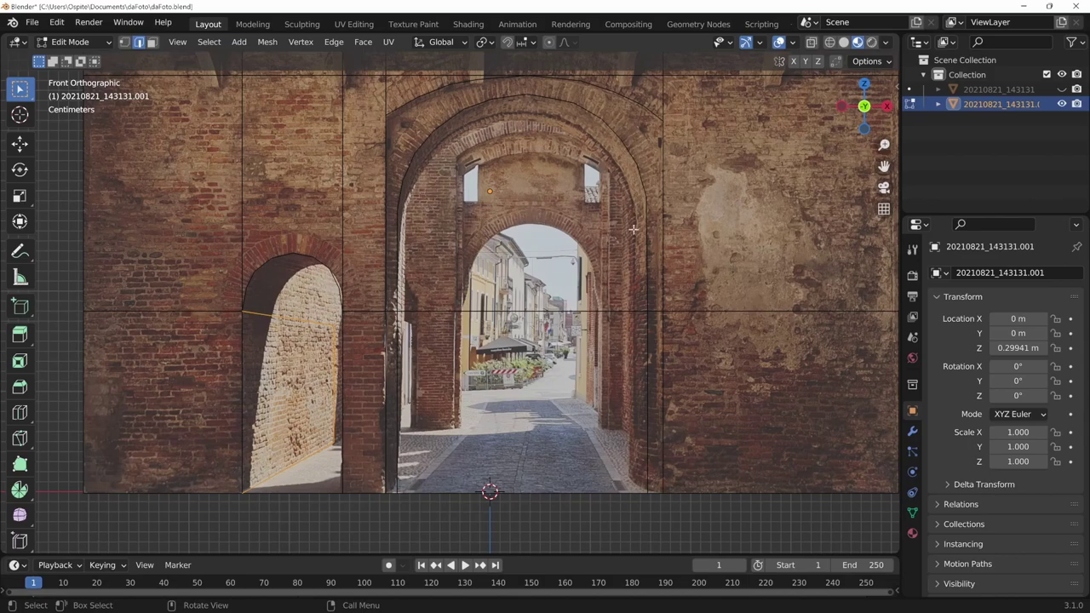
# Knife-cut along the upper arch curve, starting from a vertex left of the arch.
pyautogui.keyDown('shift'); pyautogui.scroll(1, 629, 241); pyautogui.keyUp('shift')
pyautogui.keyDown('shift'); pyautogui.scroll(4, 628, 240); pyautogui.keyUp('shift')
pyautogui.scroll(2, 399, 287)
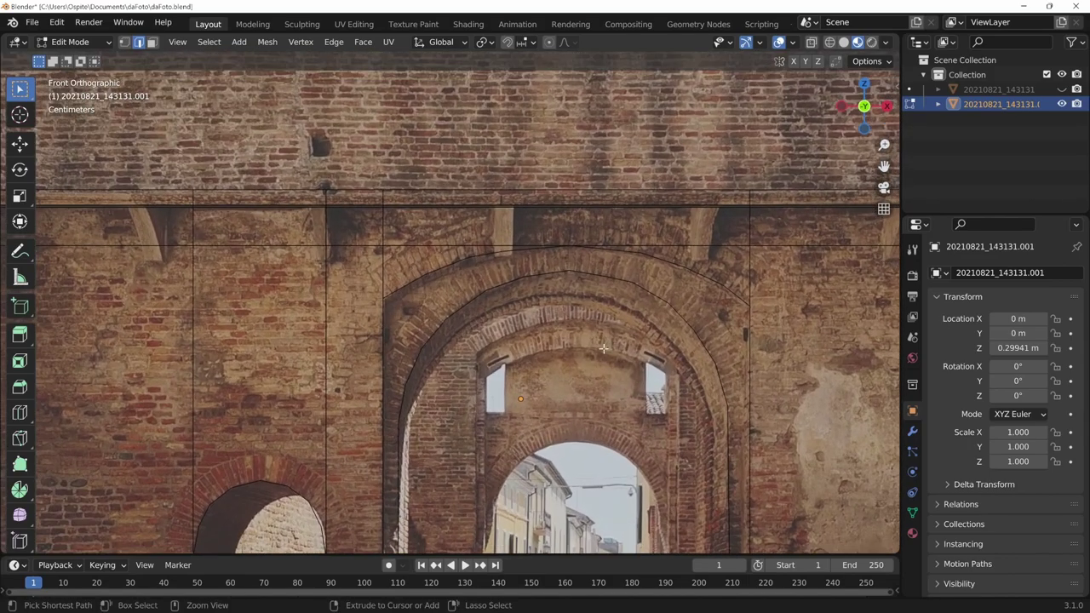
pyautogui.click(400, 287)
pyautogui.scroll(2, 396, 298)
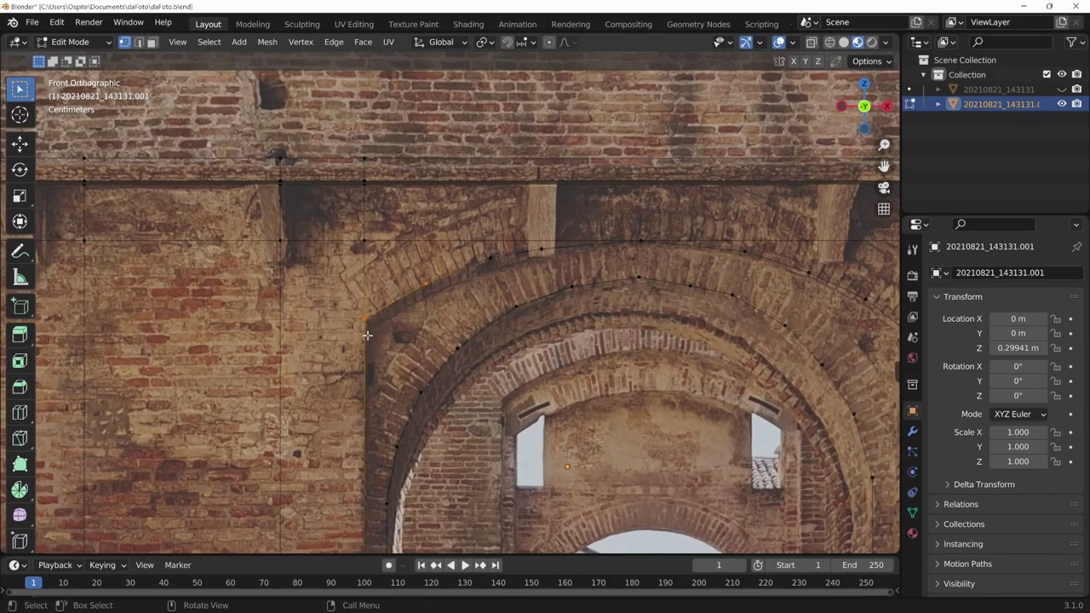
pyautogui.press('k')
pyautogui.click(364, 332)
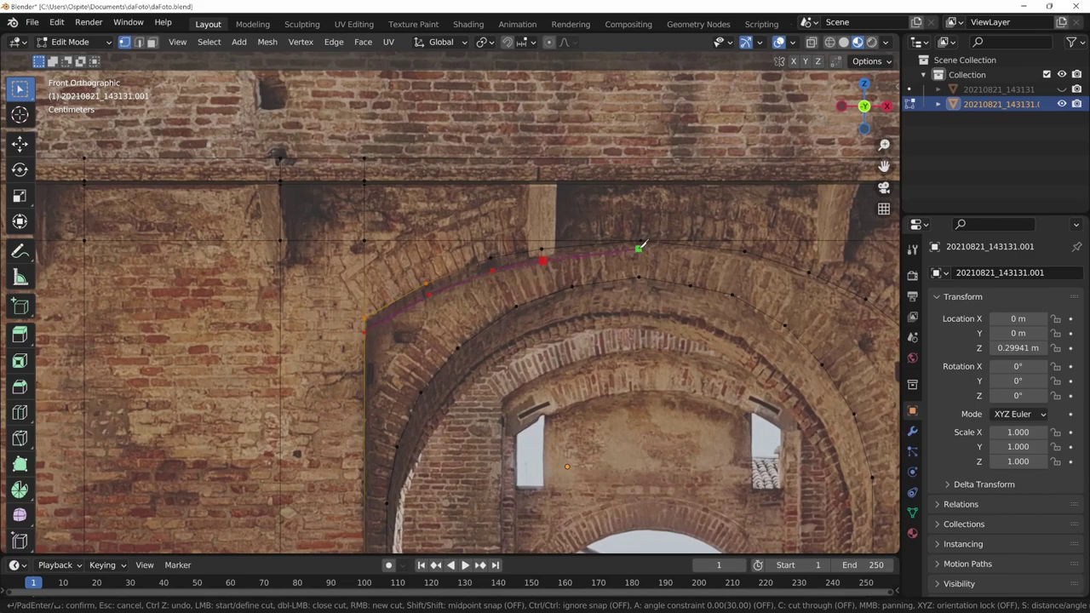
pyautogui.click(643, 246)
pyautogui.click(858, 306)
pyautogui.keyDown('shift'); pyautogui.moveTo(834, 330); pyautogui.dragTo(649, 296, button='middle'); pyautogui.keyUp('shift')
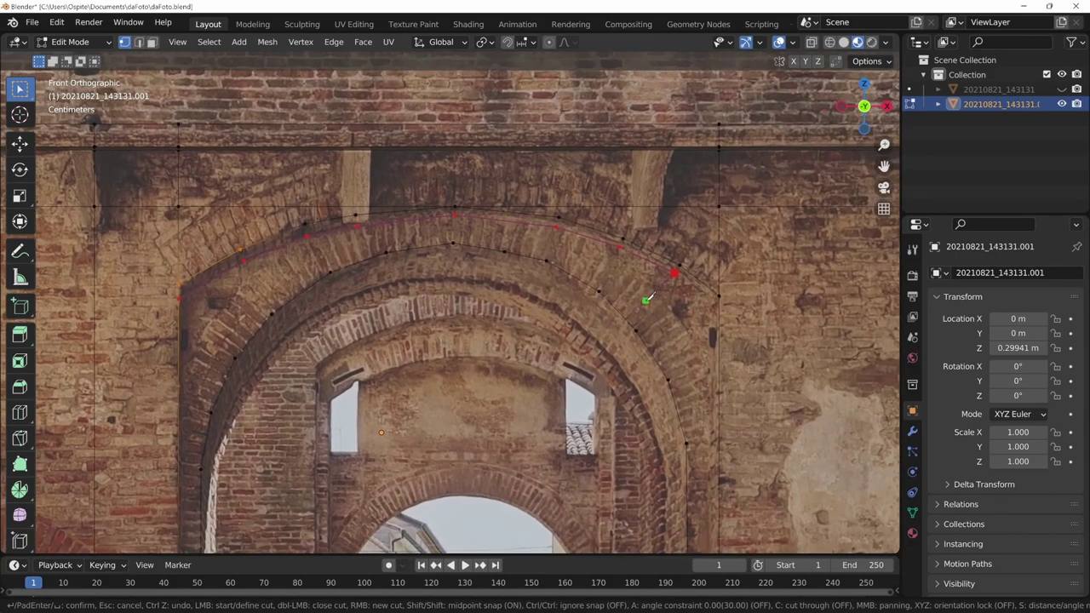
pyautogui.click(720, 302)
pyautogui.press('Return')
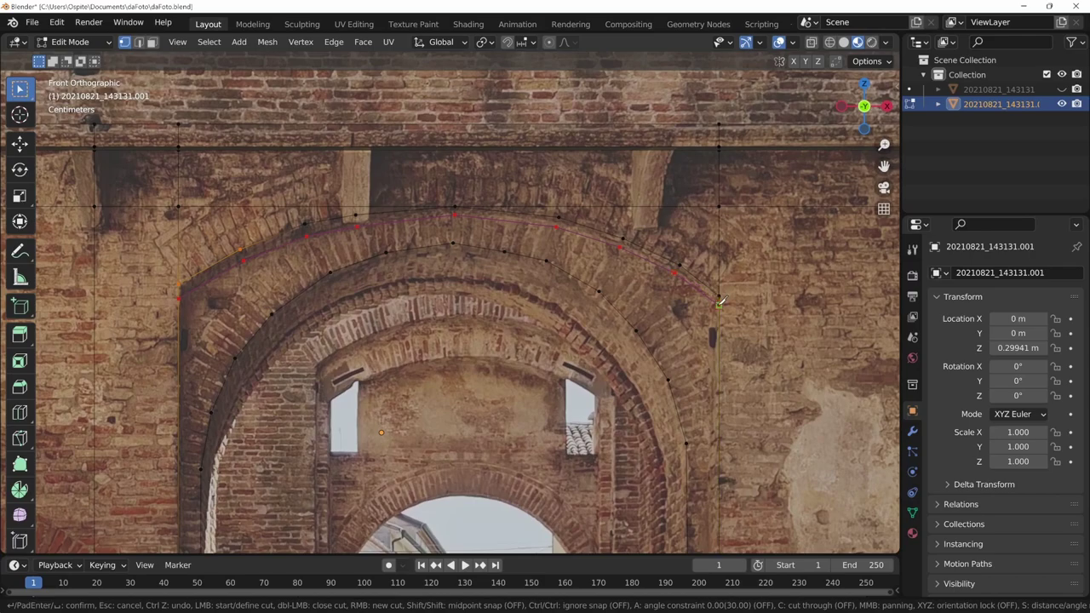
# Start a second knife cut tracing the inner arch outline from its left side down the right.
pyautogui.keyDown('shift'); pyautogui.moveTo(253, 500); pyautogui.dragTo(359, 338, button='middle'); pyautogui.keyUp('shift')
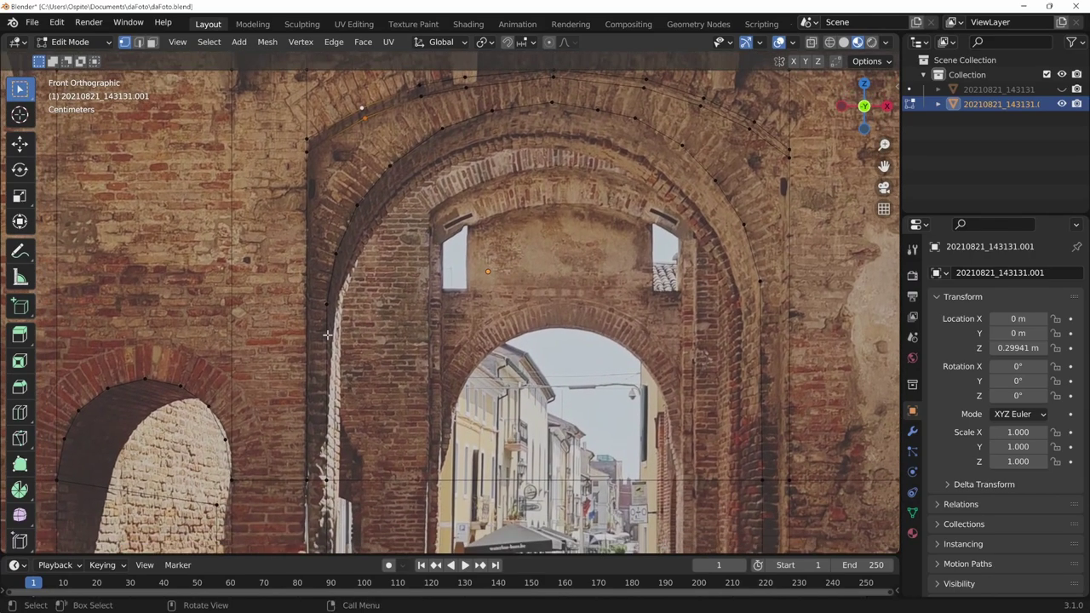
pyautogui.press('k')
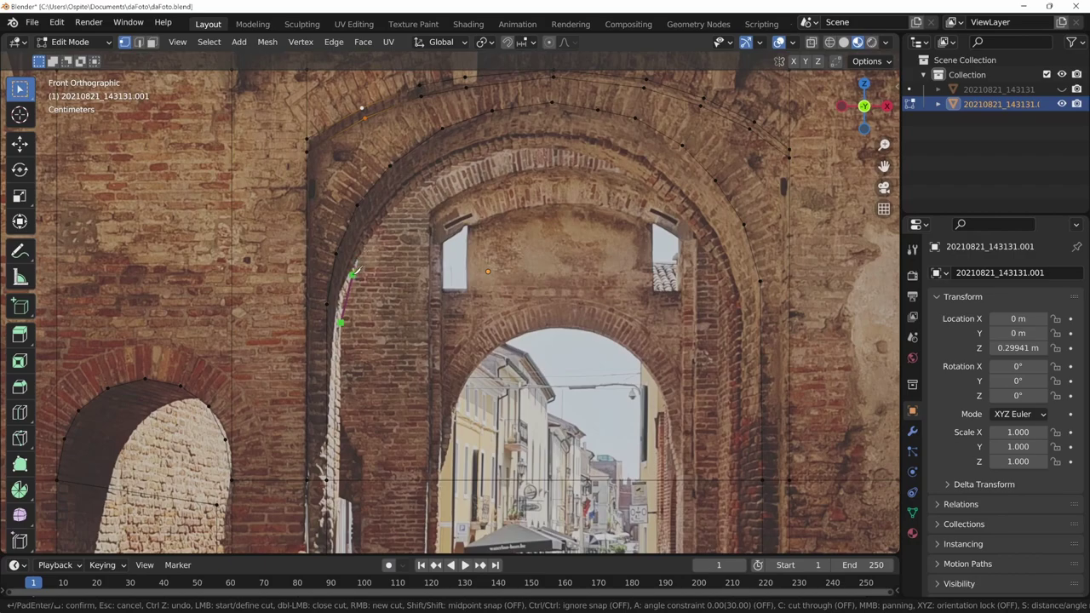
pyautogui.click(351, 278)
pyautogui.click(489, 151)
pyautogui.click(583, 151)
pyautogui.click(617, 160)
pyautogui.click(652, 183)
pyautogui.click(725, 300)
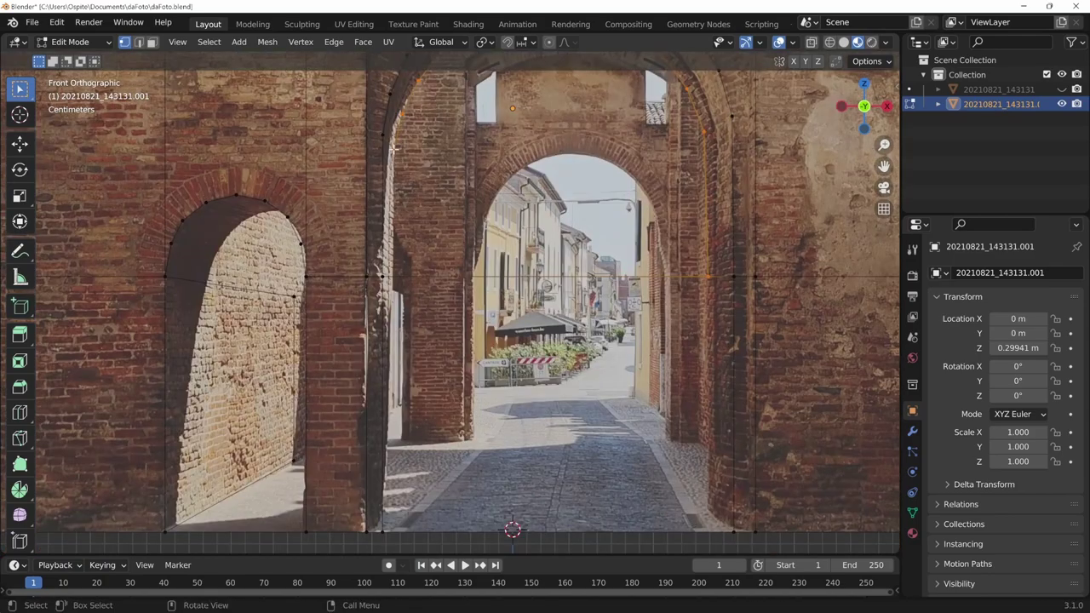
# Knife-cut straight down the left pillar and the passage's right side to the wall's bottom edge.
pyautogui.press('k')
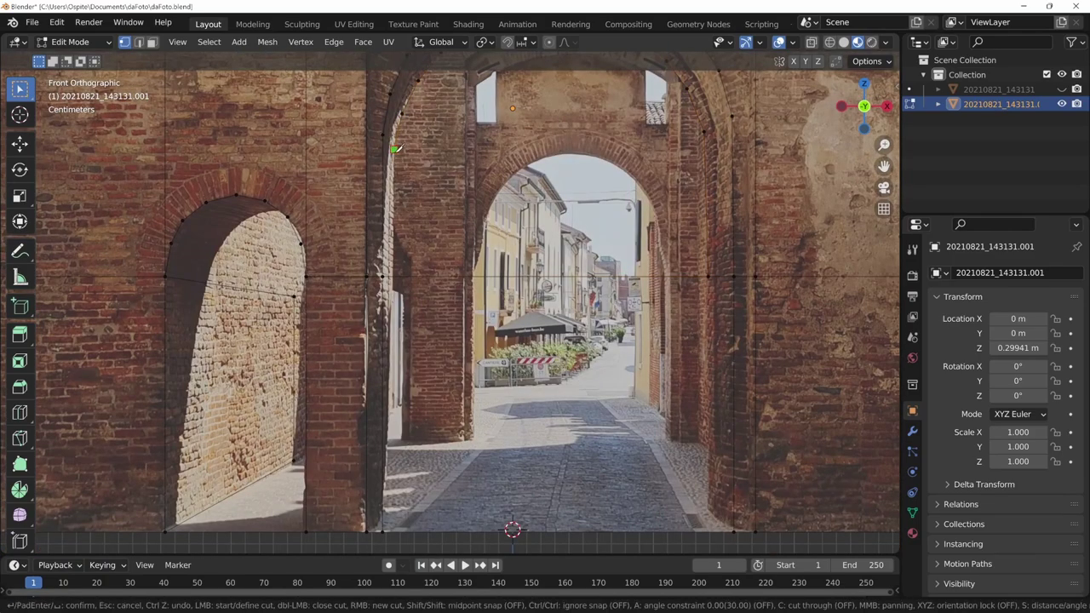
pyautogui.click(395, 148)
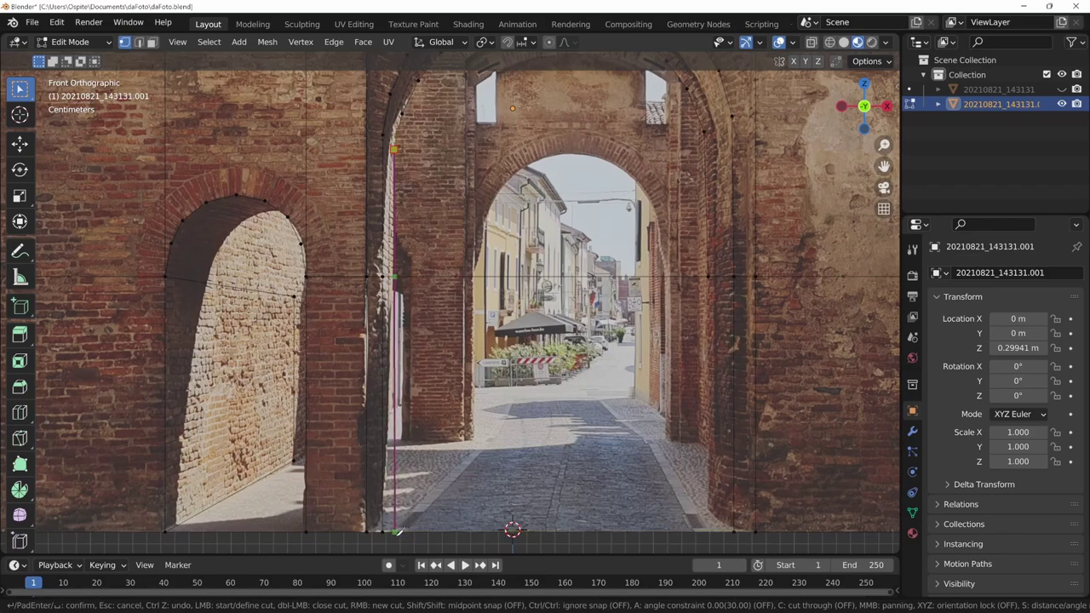
pyautogui.click(396, 532)
pyautogui.press('Return')
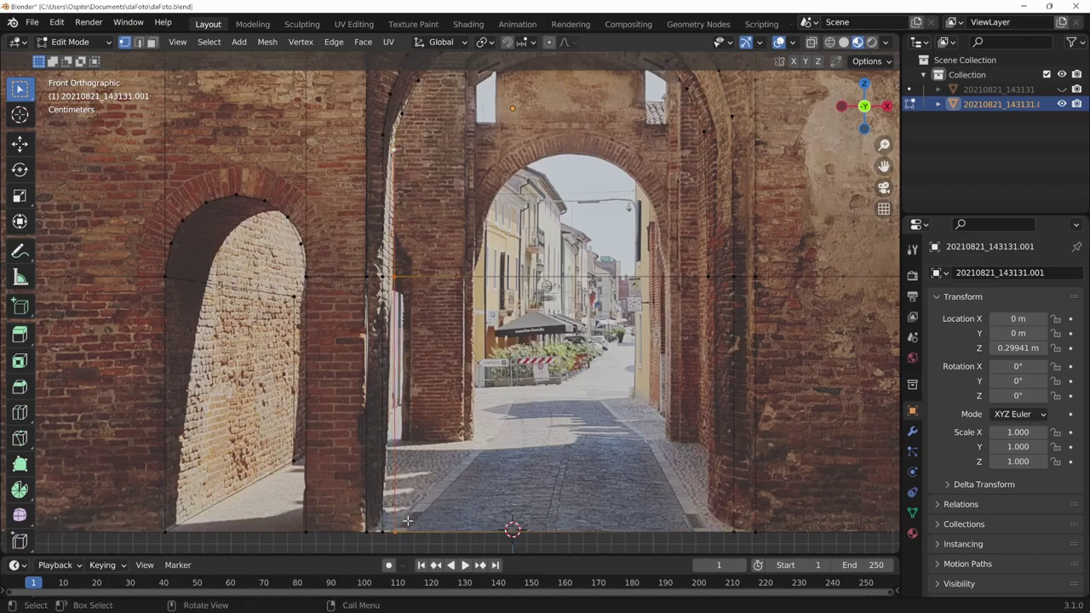
pyautogui.press('k')
pyautogui.click(708, 277)
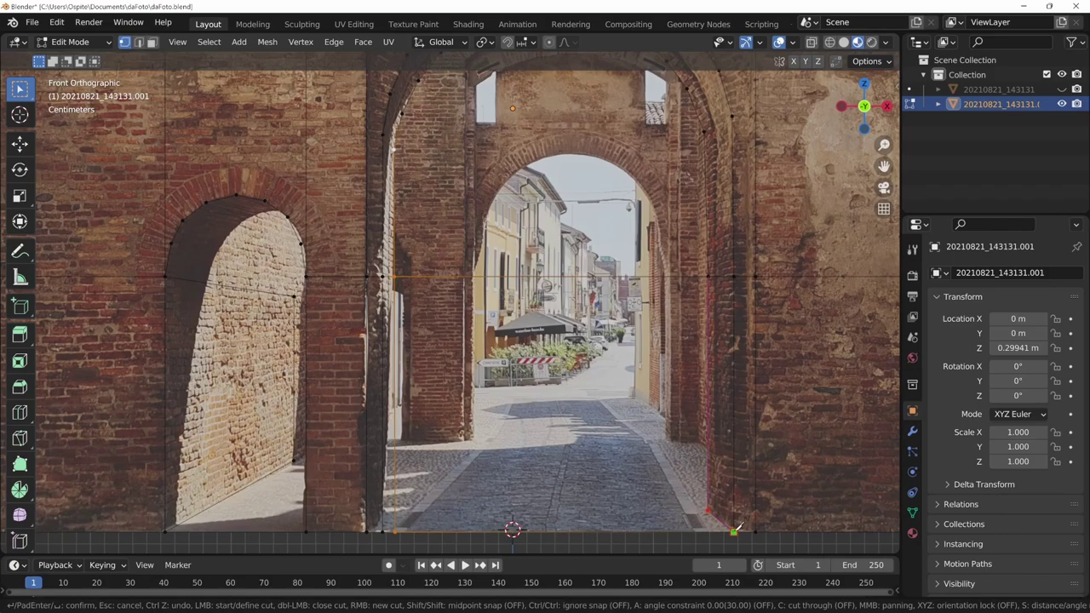
pyautogui.click(734, 532)
pyautogui.press('Return')
pyautogui.scroll(-3, 706, 426)
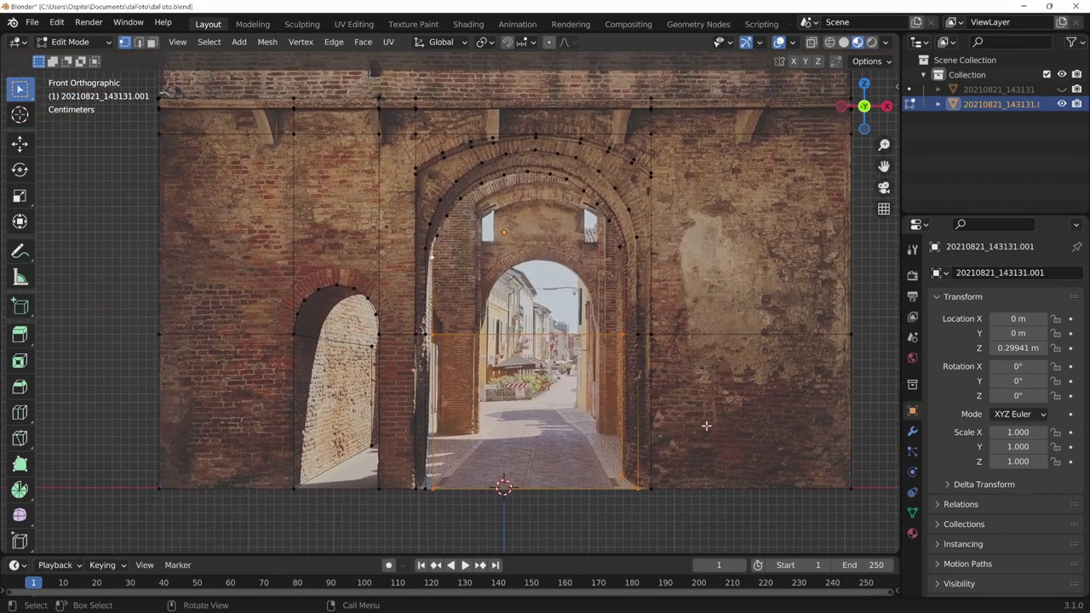
# In face mode, delete the left arch face, the central passage face and the arch face above it.
pyautogui.keyDown('ctrl'); pyautogui.scroll(-2, 675, 447); pyautogui.keyUp('ctrl')
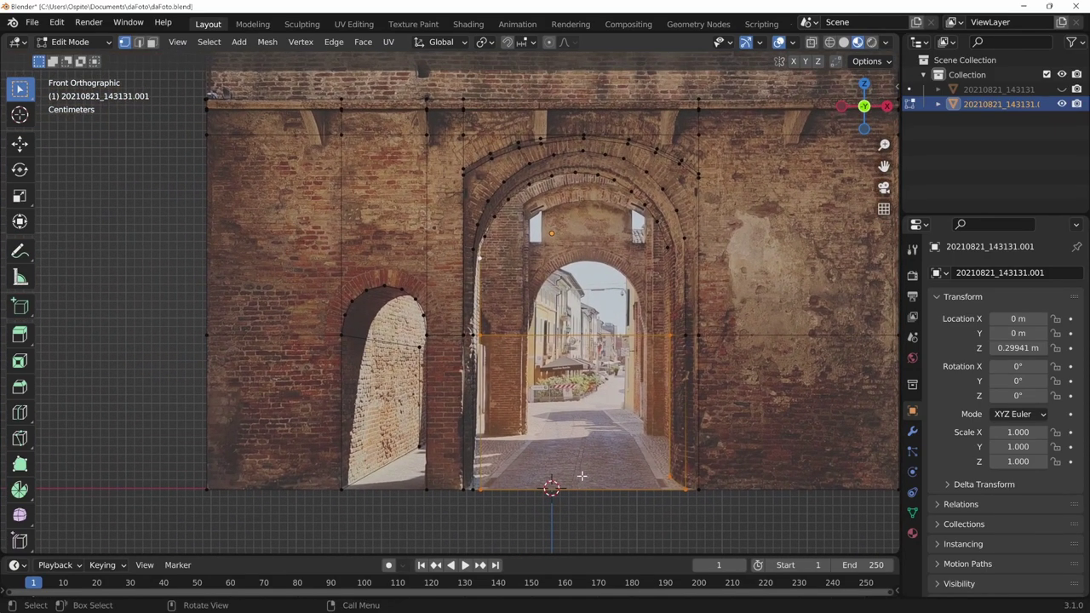
pyautogui.press('3')
pyautogui.click(418, 489)
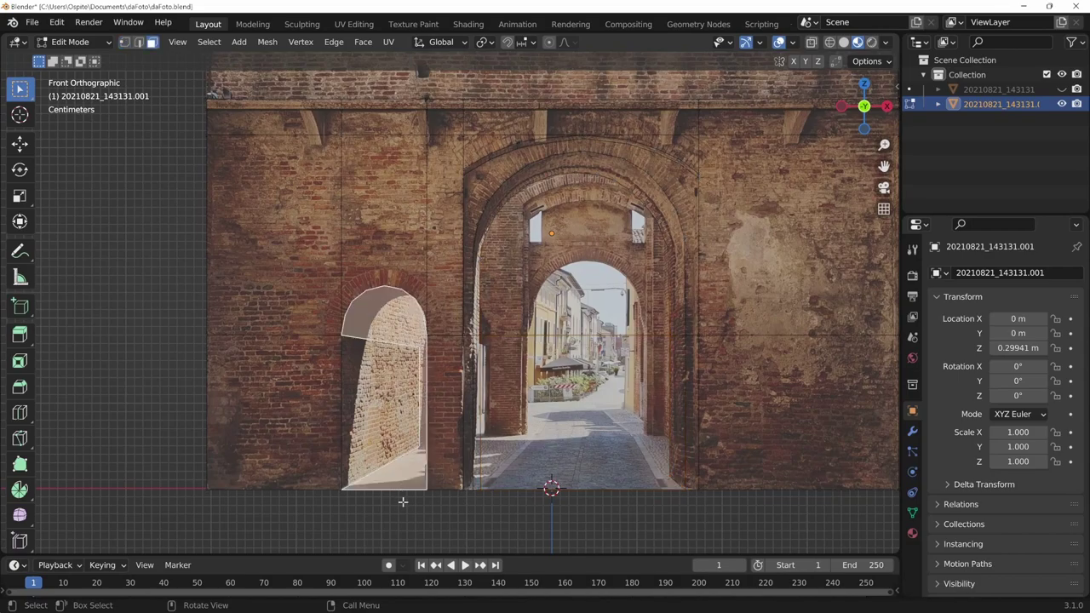
pyautogui.press('x')
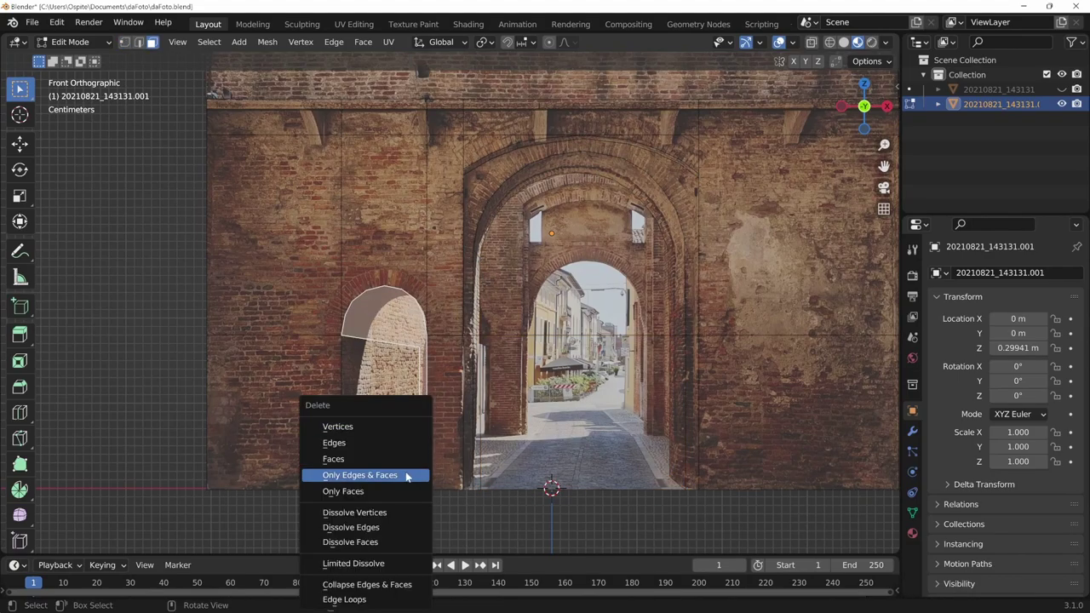
pyautogui.click(378, 458)
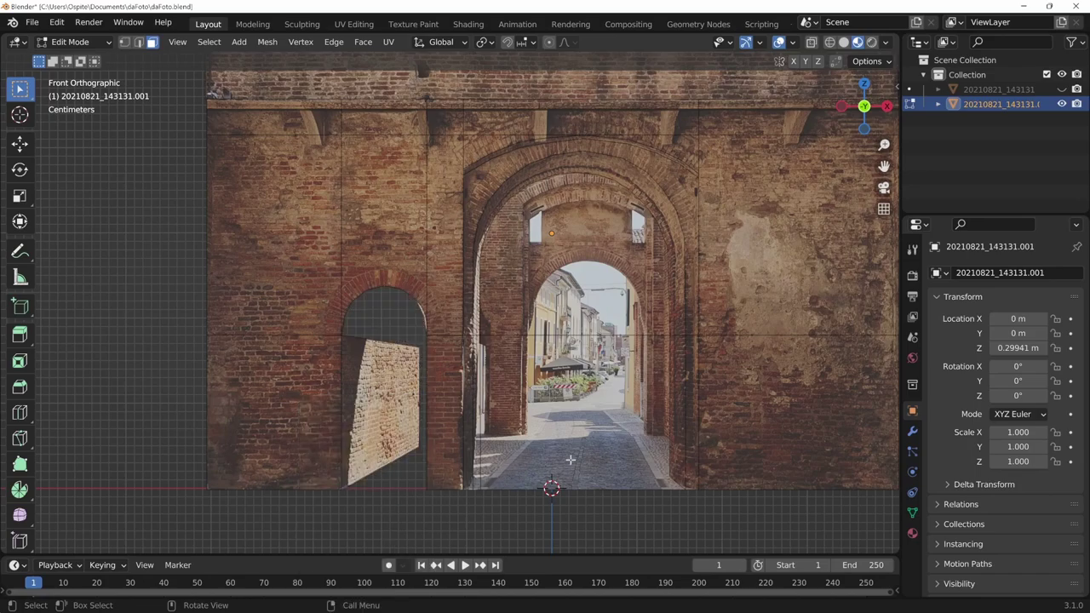
pyautogui.click(570, 465)
pyautogui.press('x')
pyautogui.click(568, 464)
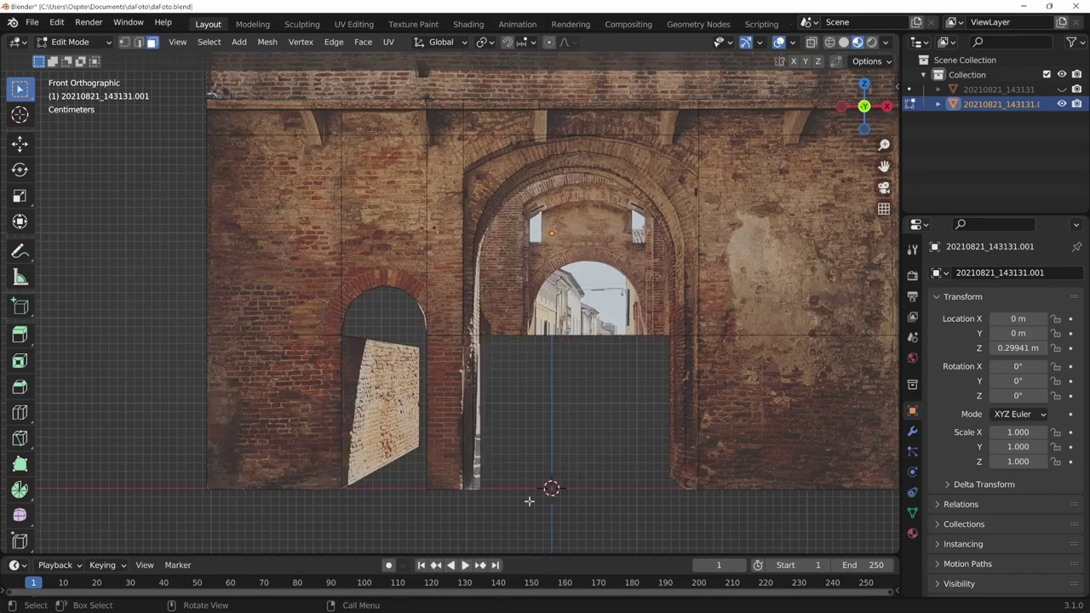
pyautogui.click(601, 313)
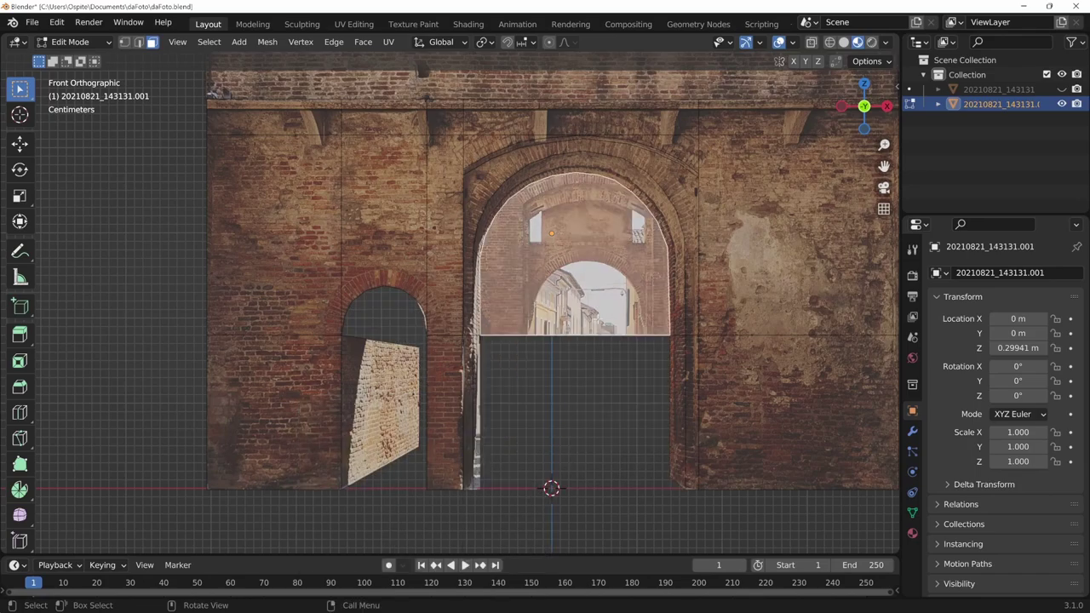
pyautogui.press('x')
pyautogui.click(596, 322)
# Box-select the left strip's corner vertex and move it along Z onto the arch's springing line.
pyautogui.scroll(-2, 622, 384)
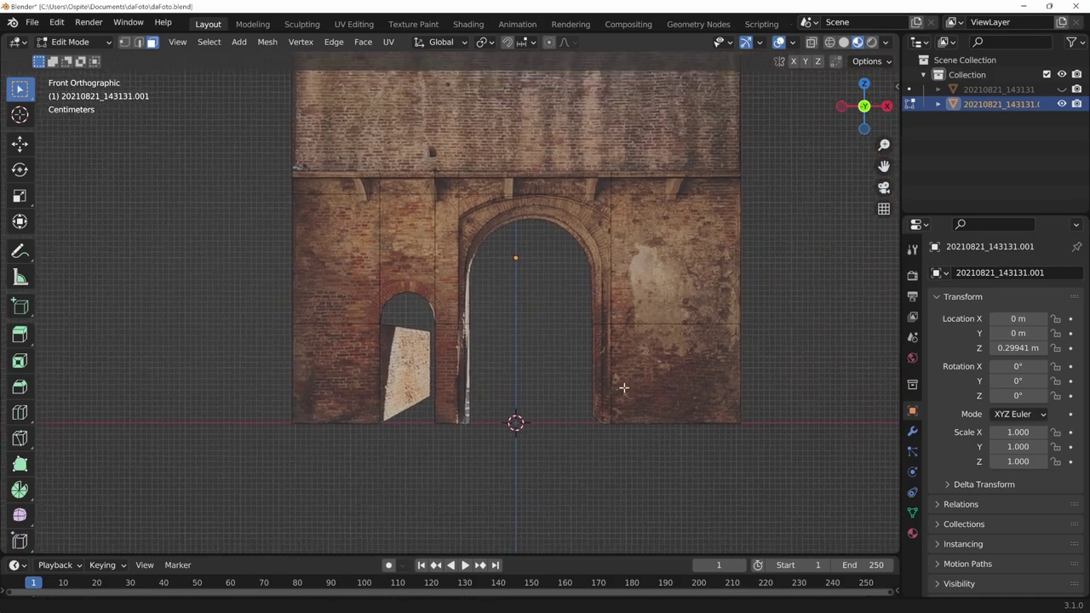
pyautogui.scroll(3, 652, 256)
pyautogui.press('1')
pyautogui.press('b')
pyautogui.moveTo(507, 317); pyautogui.dragTo(517, 354)
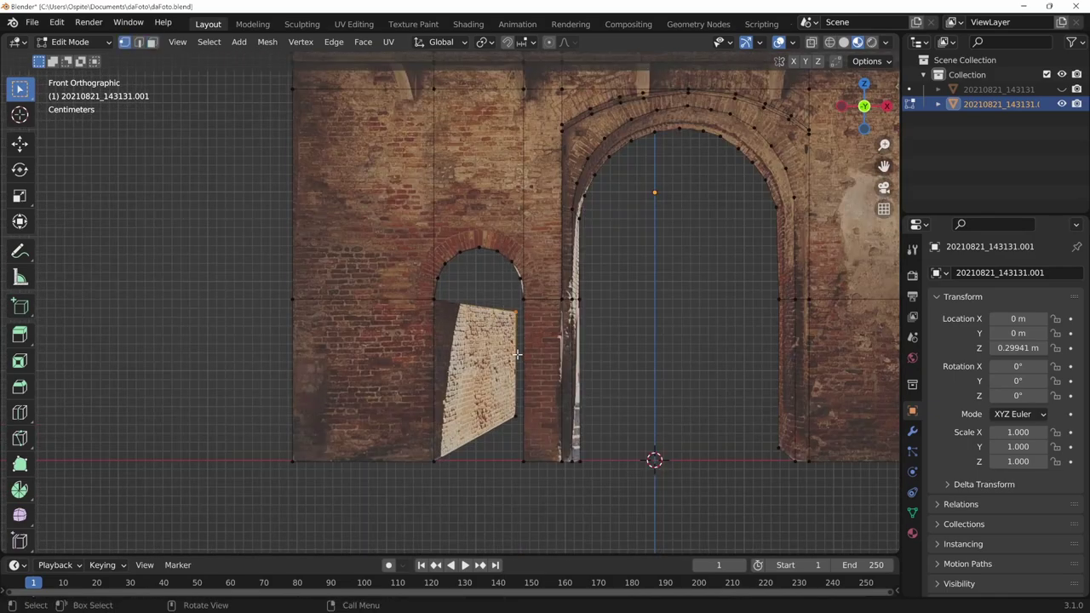
pyautogui.scroll(2, 511, 358)
pyautogui.scroll(1, 550, 341)
pyautogui.press('g')
pyautogui.press('x')
pyautogui.press('z')
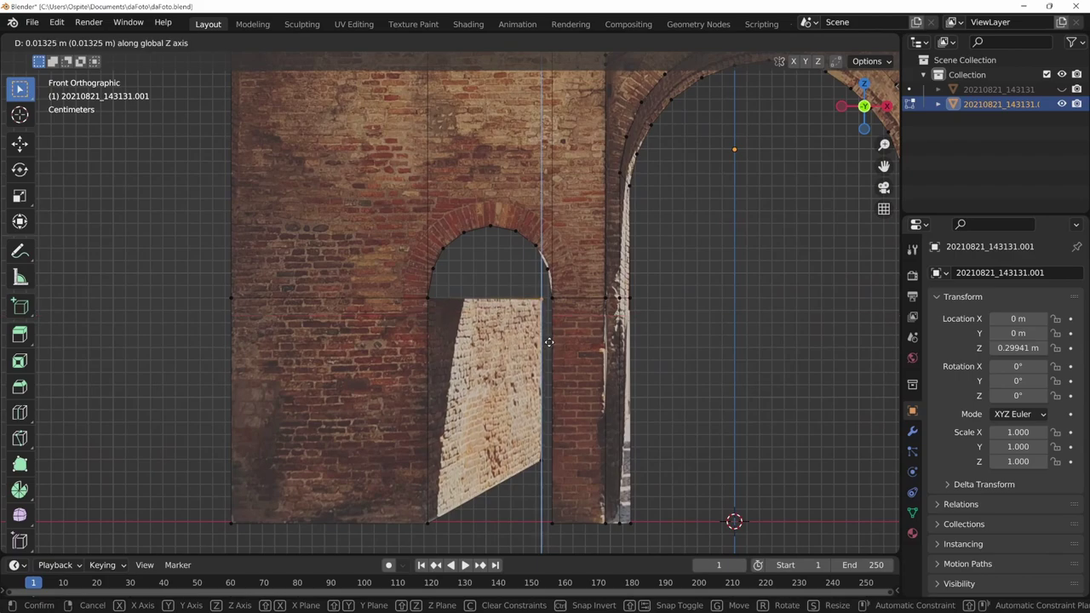
pyautogui.click(549, 341)
# Drop the strip's lower-right vertex to the wall bottom and shift its right edge left along X.
pyautogui.click(544, 457)
pyautogui.press('g')
pyautogui.press('z')
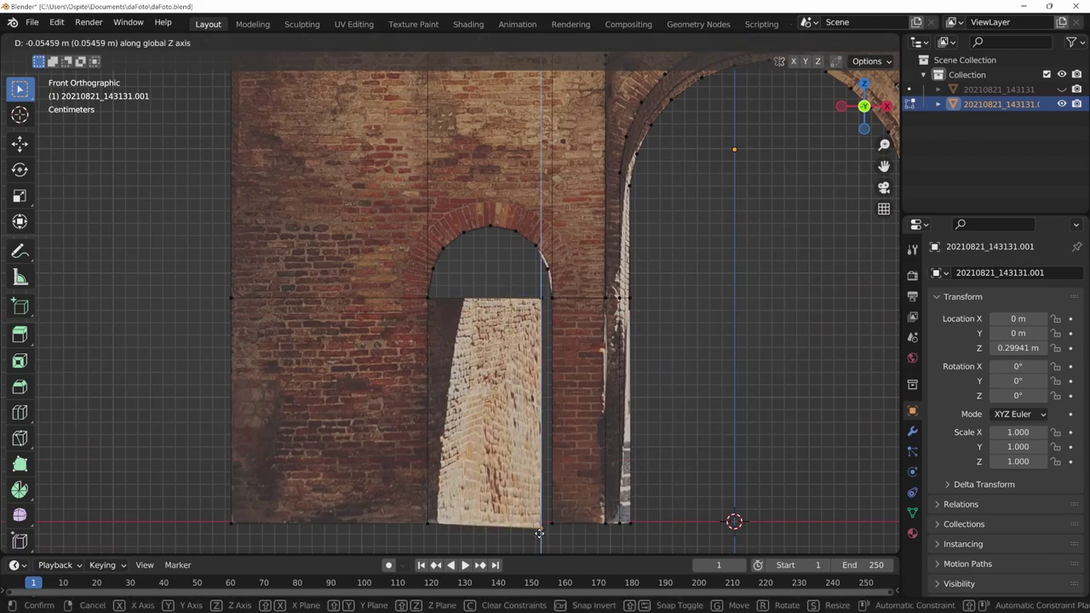
pyautogui.click(541, 525)
pyautogui.moveTo(534, 293); pyautogui.dragTo(546, 528)
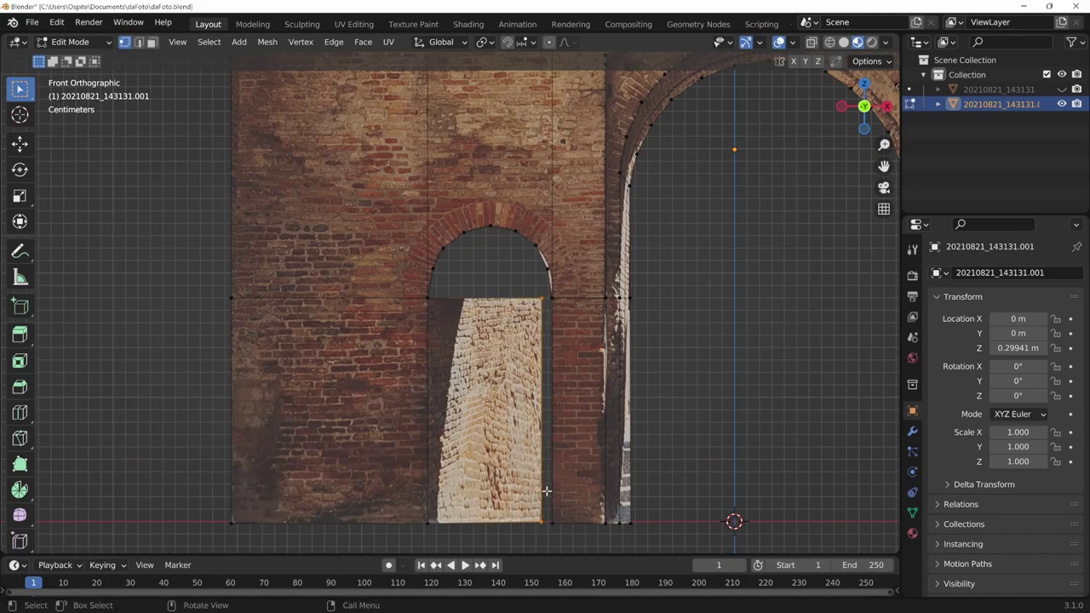
pyautogui.press('g')
pyautogui.press('x')
pyautogui.click(477, 492)
# Push the strip's face back in depth along Y, then shift it along X.
pyautogui.moveTo(477, 492)
pyautogui.mouseDown(button='middle')
pyautogui.moveTo(585, 480)
pyautogui.moveTo(414, 494)
pyautogui.mouseUp(button='middle')
pyautogui.moveTo(671, 433)
pyautogui.mouseDown(button='middle')
pyautogui.moveTo(604, 433)
pyautogui.moveTo(664, 416)
pyautogui.mouseUp(button='middle')
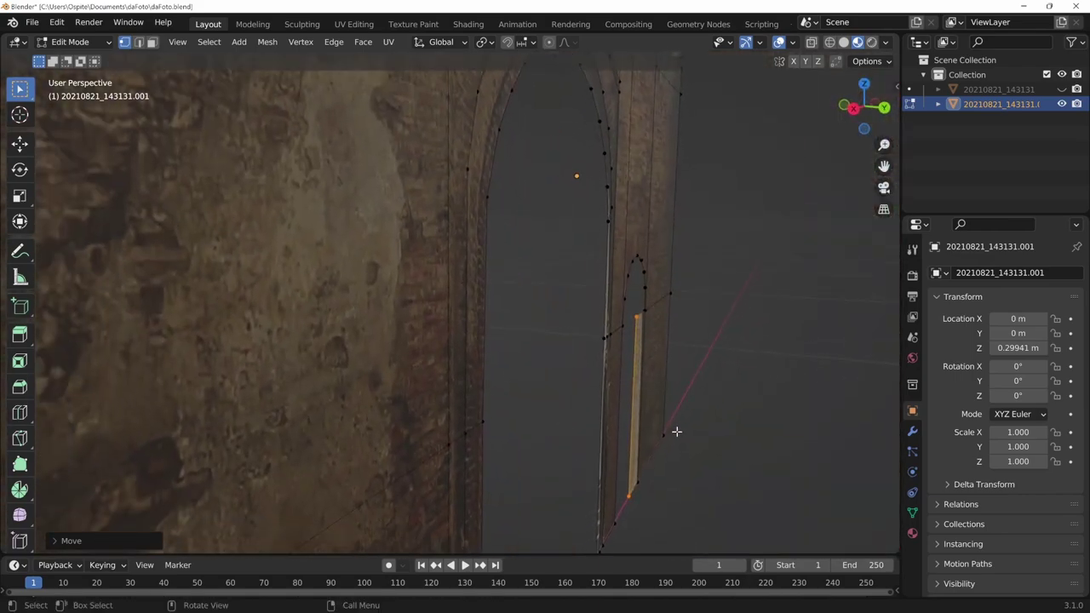
pyautogui.press('g')
pyautogui.press('y')
pyautogui.click(810, 439)
pyautogui.moveTo(810, 439)
pyautogui.mouseDown(button='middle')
pyautogui.moveTo(707, 465)
pyautogui.moveTo(891, 442)
pyautogui.moveTo(710, 450)
pyautogui.mouseUp(button='middle')
pyautogui.press('g')
pyautogui.press('x')
pyautogui.click(718, 464)
# In front view, nudge the face slightly sideways along X and recheck from the front.
pyautogui.press('KP_1')
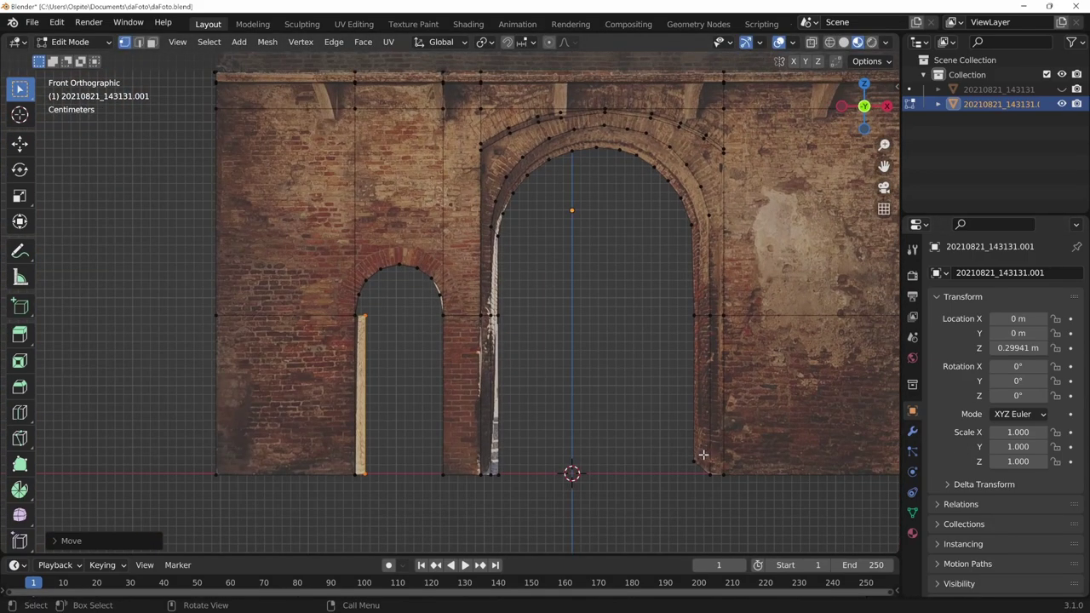
pyautogui.press('g')
pyautogui.press('x')
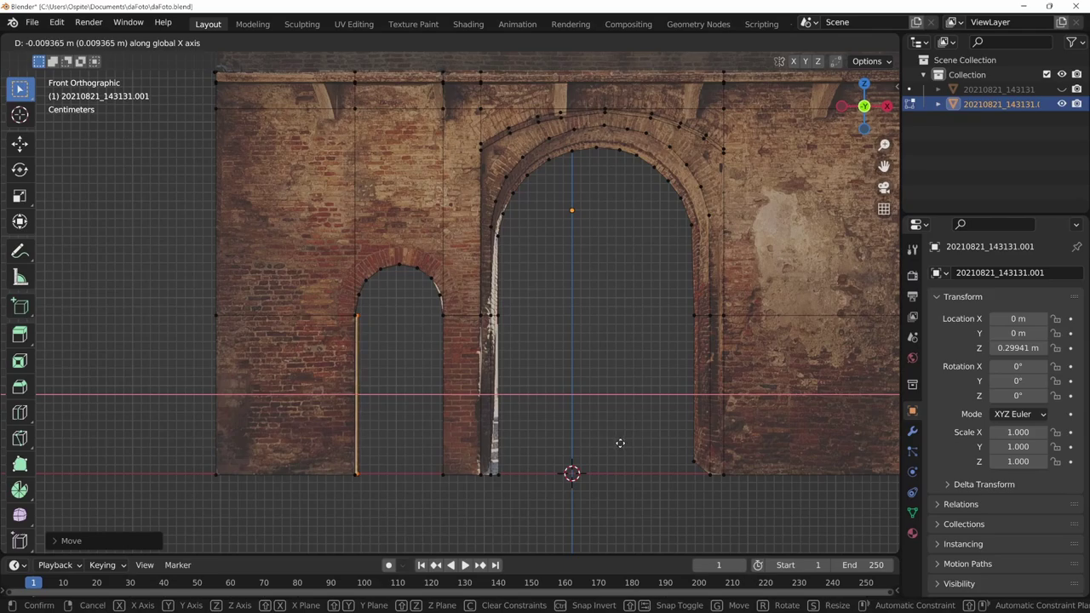
pyautogui.click(621, 442)
pyautogui.moveTo(620, 443)
pyautogui.mouseDown(button='middle')
pyautogui.moveTo(550, 445)
pyautogui.moveTo(571, 430)
pyautogui.moveTo(560, 375)
pyautogui.mouseUp(button='middle')
pyautogui.scroll(2, 574, 468)
pyautogui.press('KP_1')
# Select both halves of the arch outline and raise it vertically toward the photo's arch.
pyautogui.scroll(-1, 474, 273)
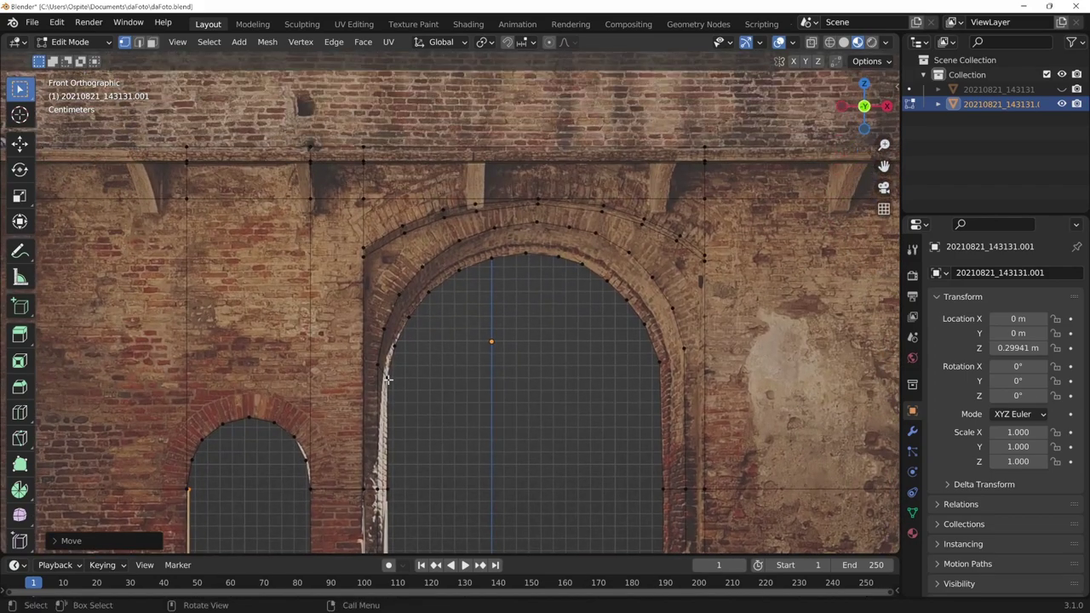
pyautogui.keyDown('ctrl'); pyautogui.click(525, 259); pyautogui.keyUp('ctrl')
pyautogui.keyDown('ctrl'); pyautogui.click(388, 377); pyautogui.keyUp('ctrl')
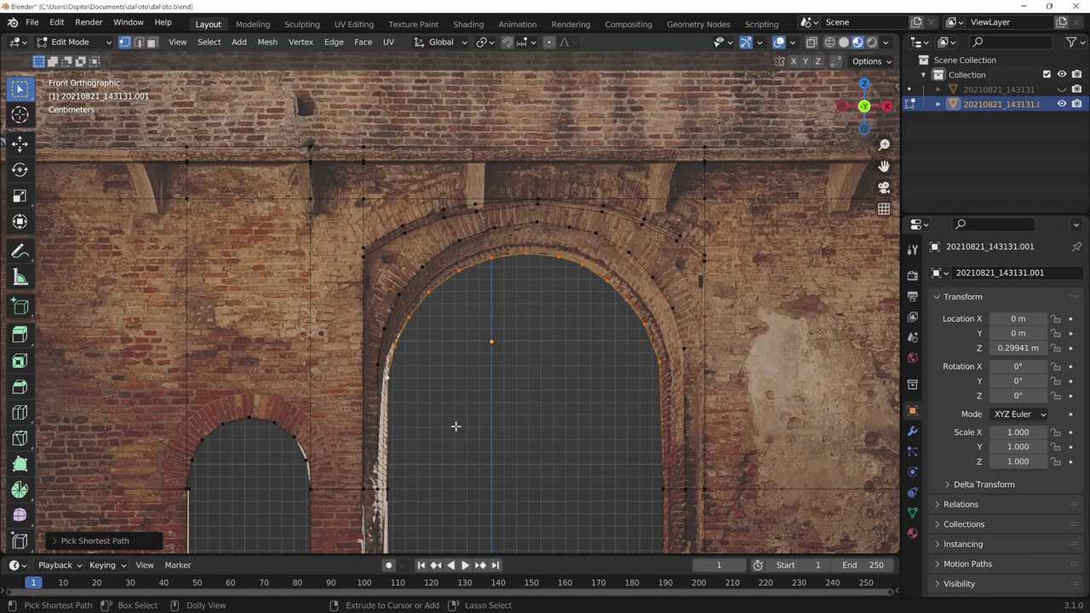
pyautogui.press('g')
pyautogui.press('z')
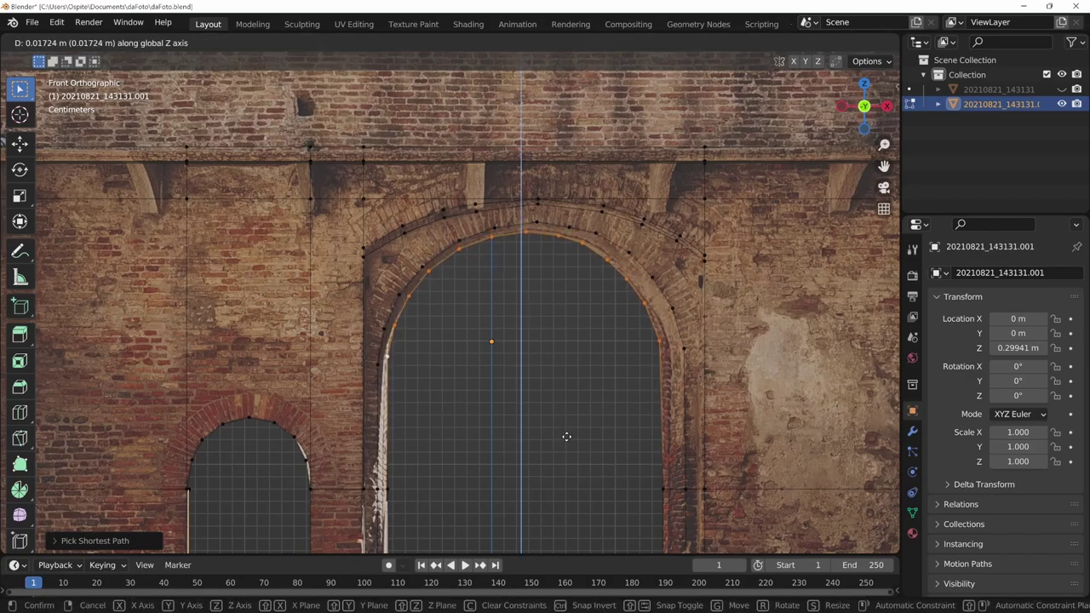
pyautogui.click(565, 436)
pyautogui.press('g')
pyautogui.press('x')
pyautogui.press('z')
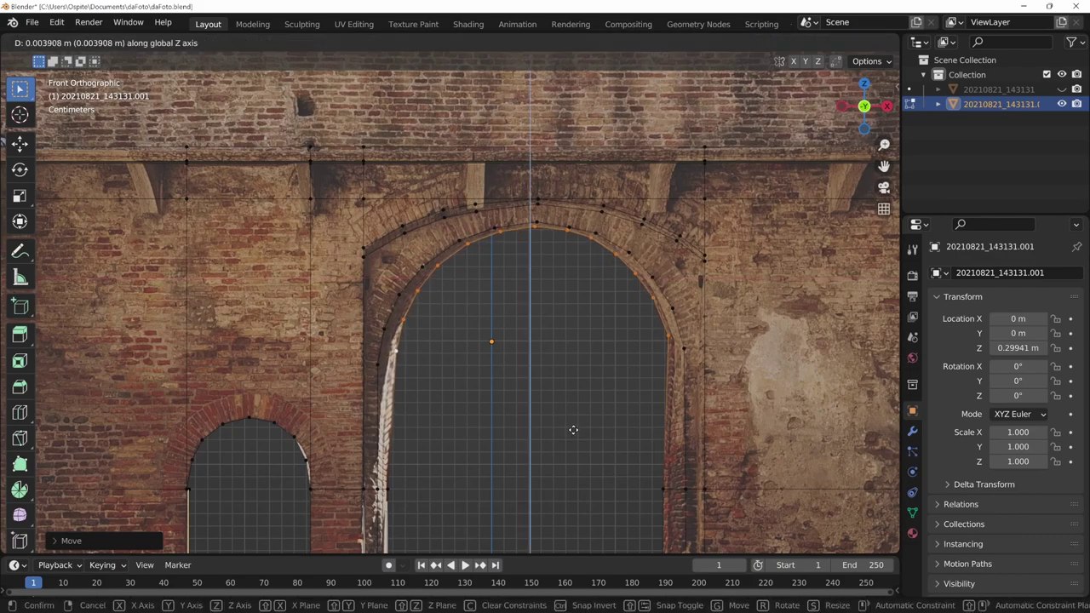
pyautogui.click(573, 425)
# Scale the arch outline along X, lower its top, and rescale it to fit the photo.
pyautogui.press('s')
pyautogui.press('x')
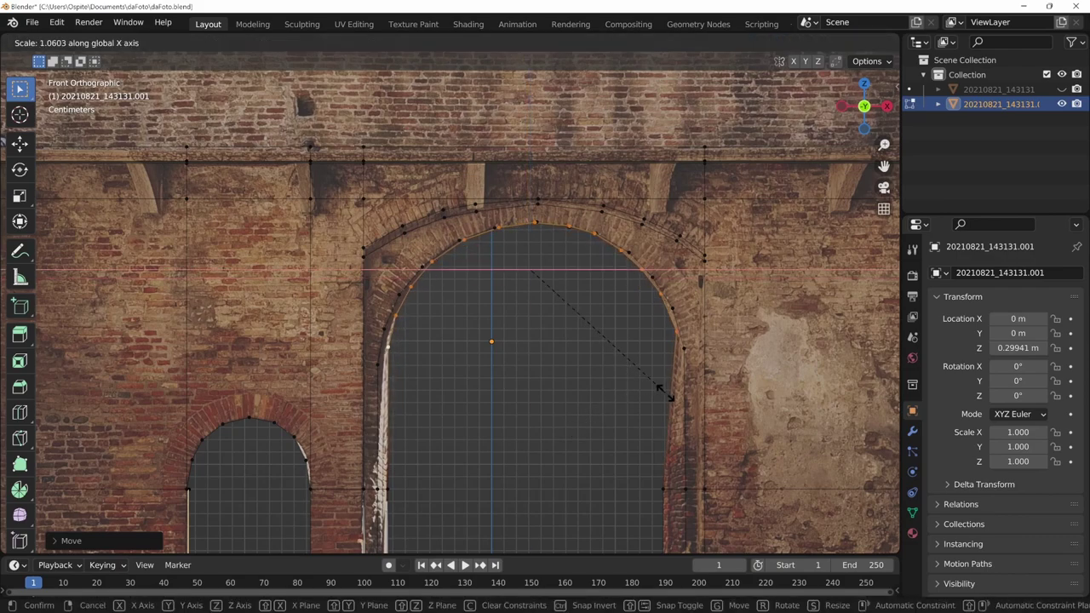
pyautogui.click(672, 397)
pyautogui.press('g')
pyautogui.press('z')
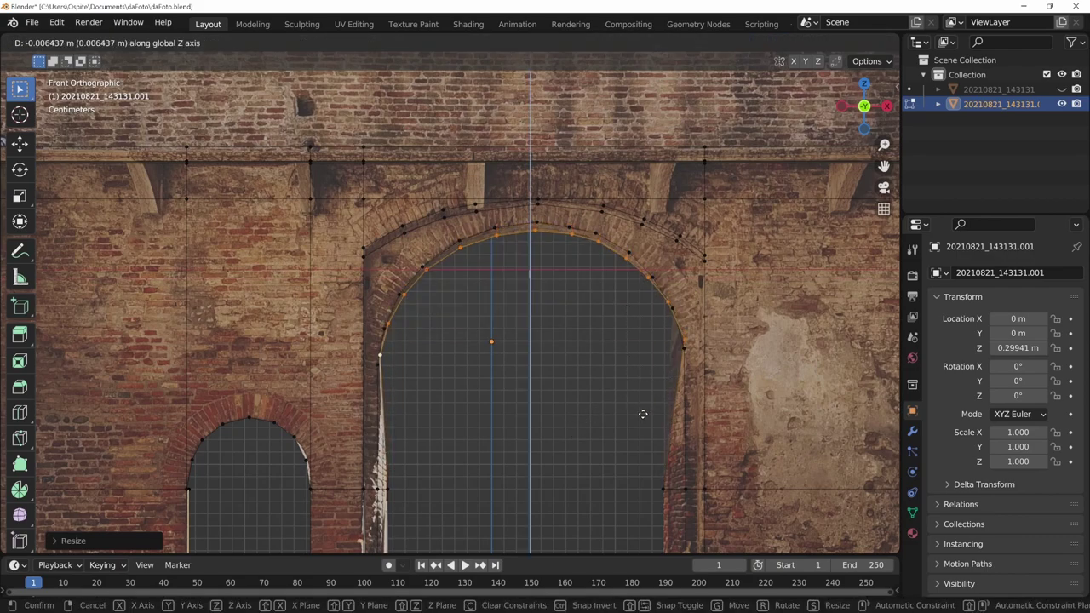
pyautogui.click(640, 419)
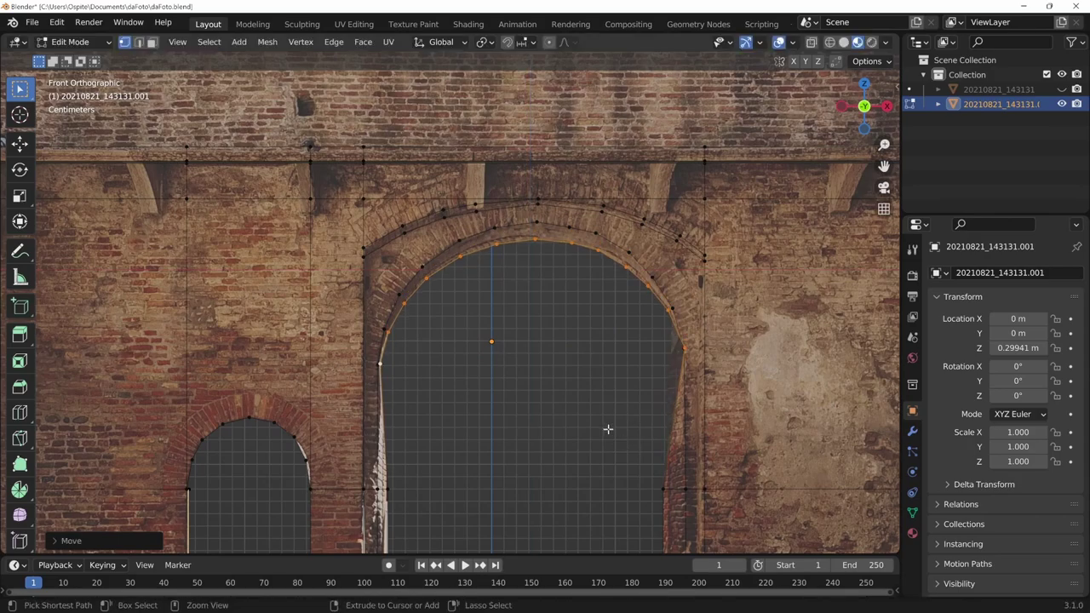
pyautogui.moveTo(607, 430); pyautogui.dragTo(595, 426, button='middle')
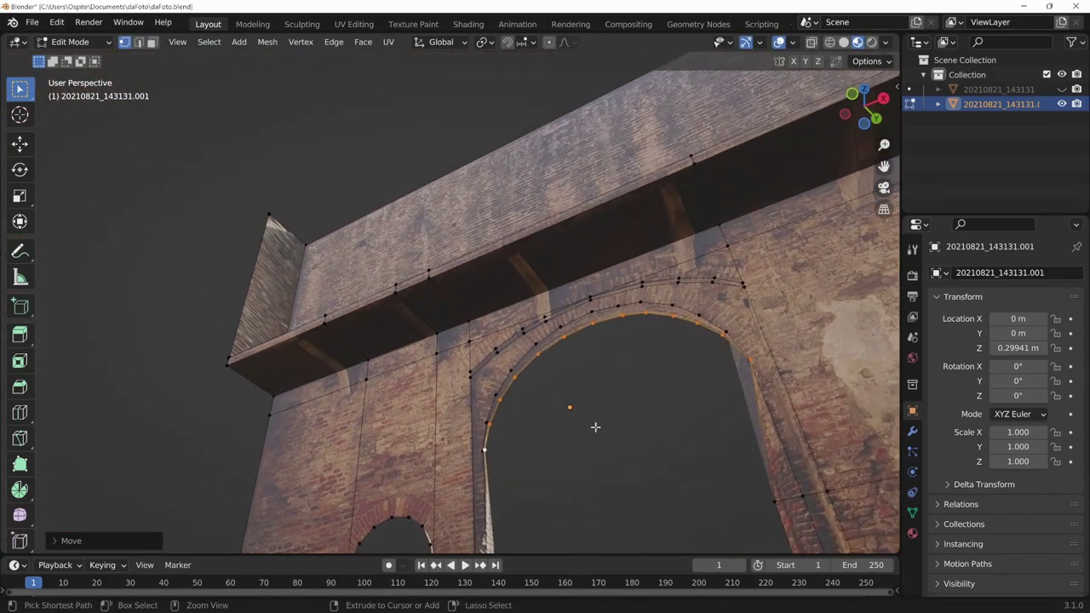
pyautogui.press('s')
pyautogui.click(587, 437)
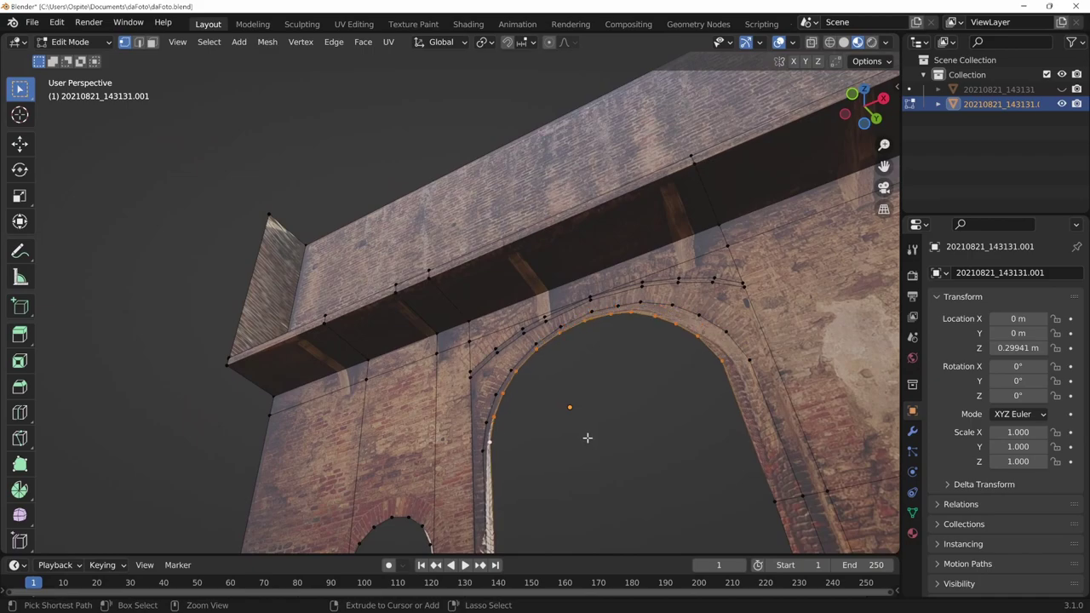
# Deselect the arch vertices and return to the front view (numpad 1).
pyautogui.moveTo(588, 438); pyautogui.dragTo(607, 412, button='middle')
pyautogui.click(607, 412)
pyautogui.press('KP_1')
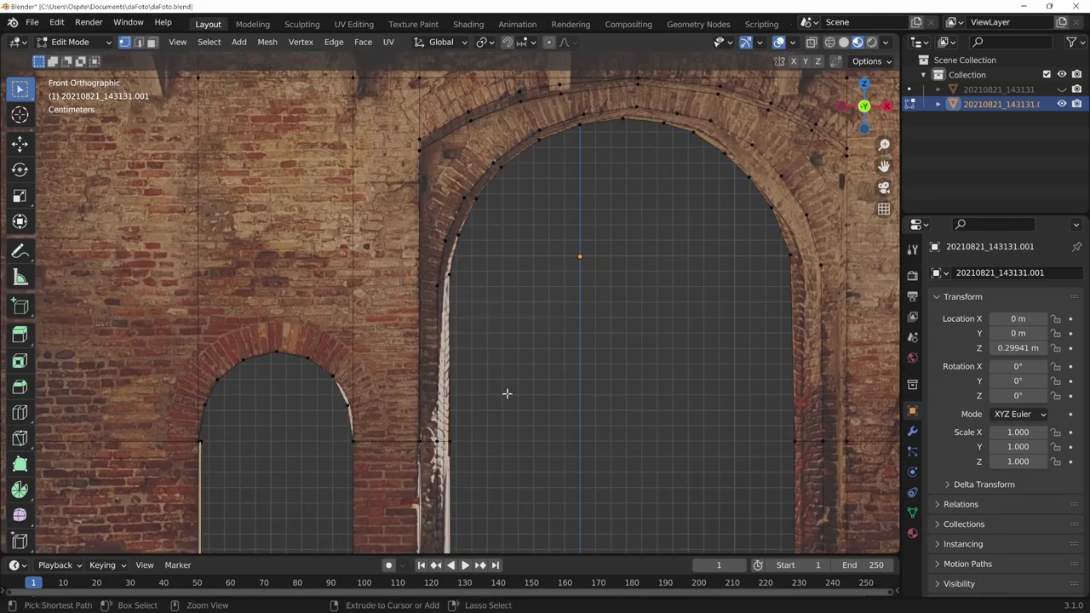
# Join two lower arch vertices with an edge using F.
pyautogui.scroll(2, 506, 394)
pyautogui.scroll(1, 398, 354)
pyautogui.click(398, 354)
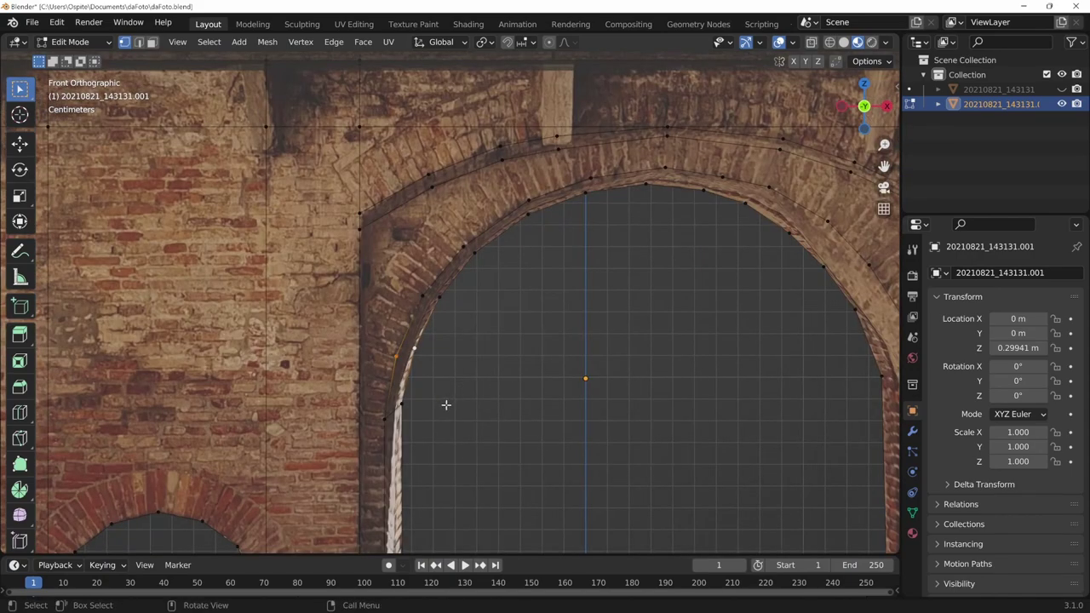
pyautogui.press('f')
pyautogui.click(424, 294)
pyautogui.press('j')
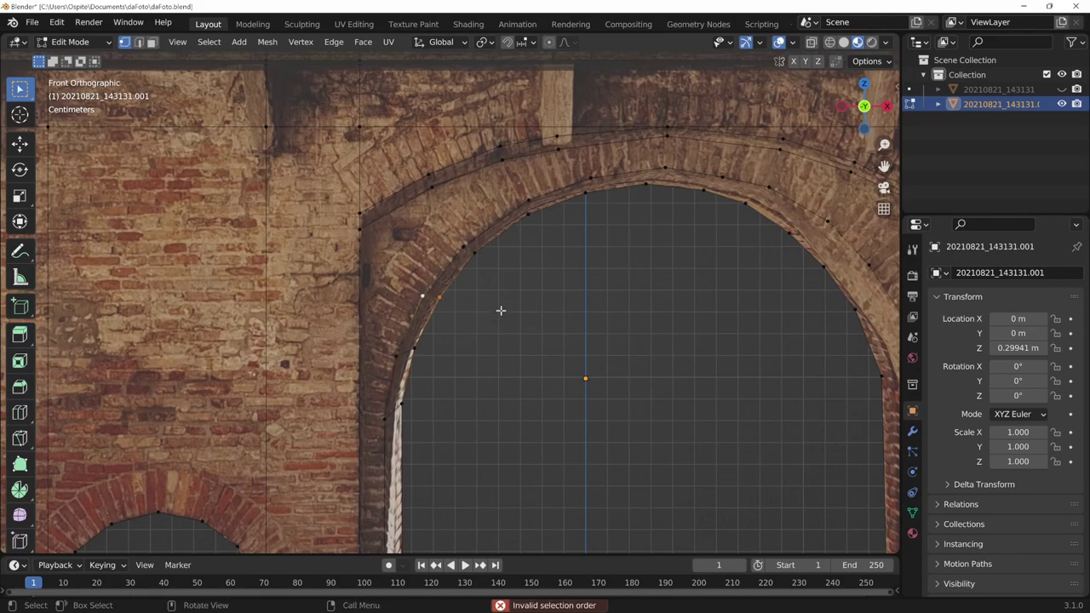
# Select vertices along the arch curve from the top down the right side, then view from the front.
pyautogui.moveTo(494, 268); pyautogui.dragTo(462, 228)
pyautogui.moveTo(533, 244); pyautogui.dragTo(518, 189)
pyautogui.moveTo(567, 219)
pyautogui.mouseDown()
pyautogui.moveTo(601, 168)
pyautogui.moveTo(678, 157)
pyautogui.mouseUp()
pyautogui.moveTo(689, 203); pyautogui.dragTo(729, 169)
pyautogui.moveTo(733, 196); pyautogui.dragTo(654, 265, button='middle')
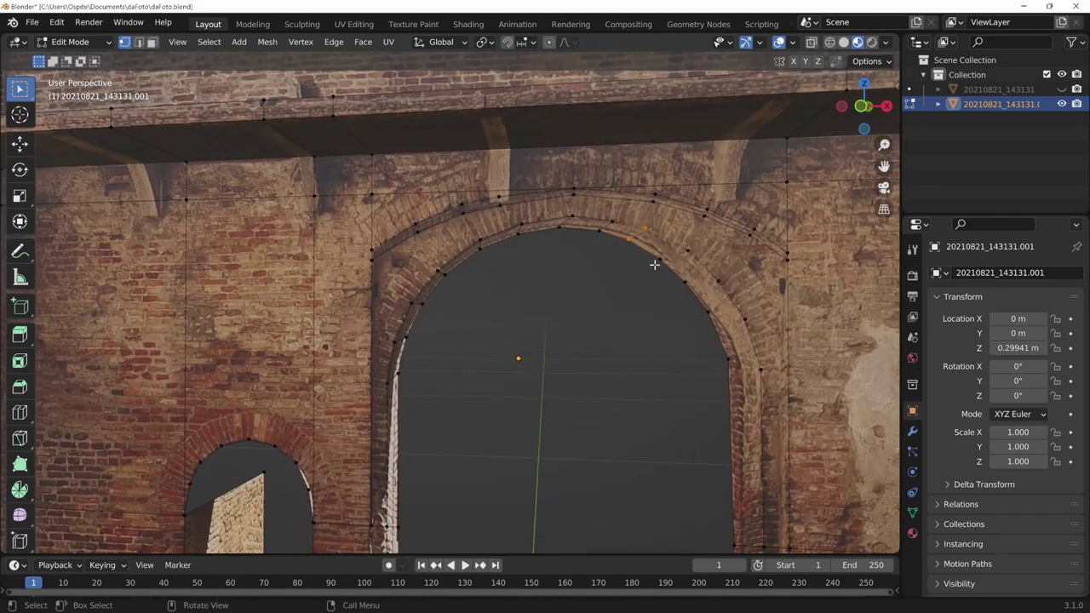
pyautogui.moveTo(654, 264); pyautogui.dragTo(706, 242)
pyautogui.moveTo(665, 292); pyautogui.dragTo(736, 272)
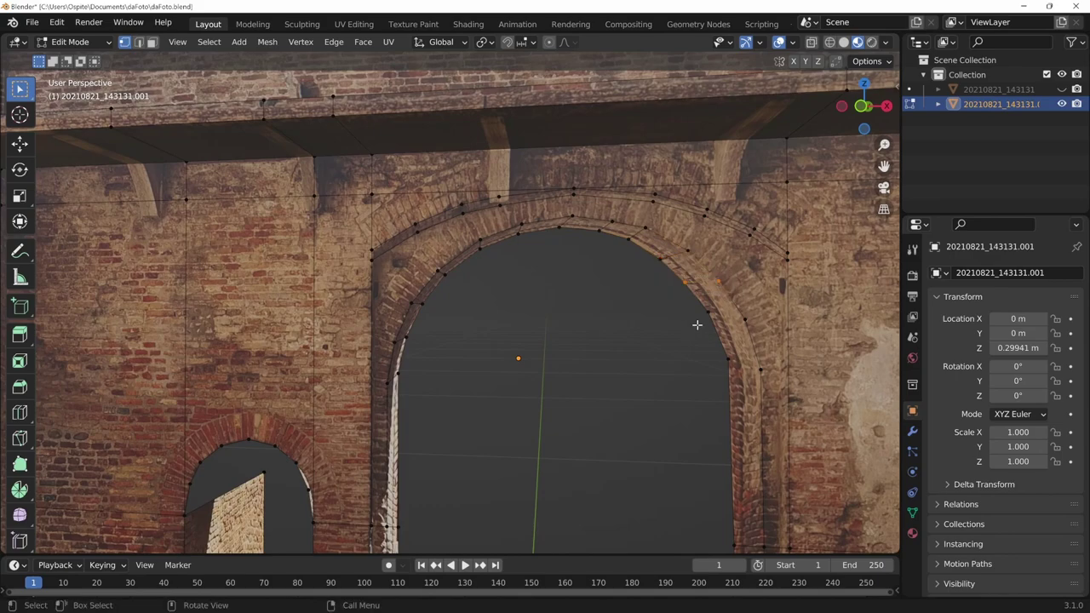
pyautogui.moveTo(697, 325); pyautogui.dragTo(754, 305)
pyautogui.moveTo(702, 381); pyautogui.dragTo(779, 351)
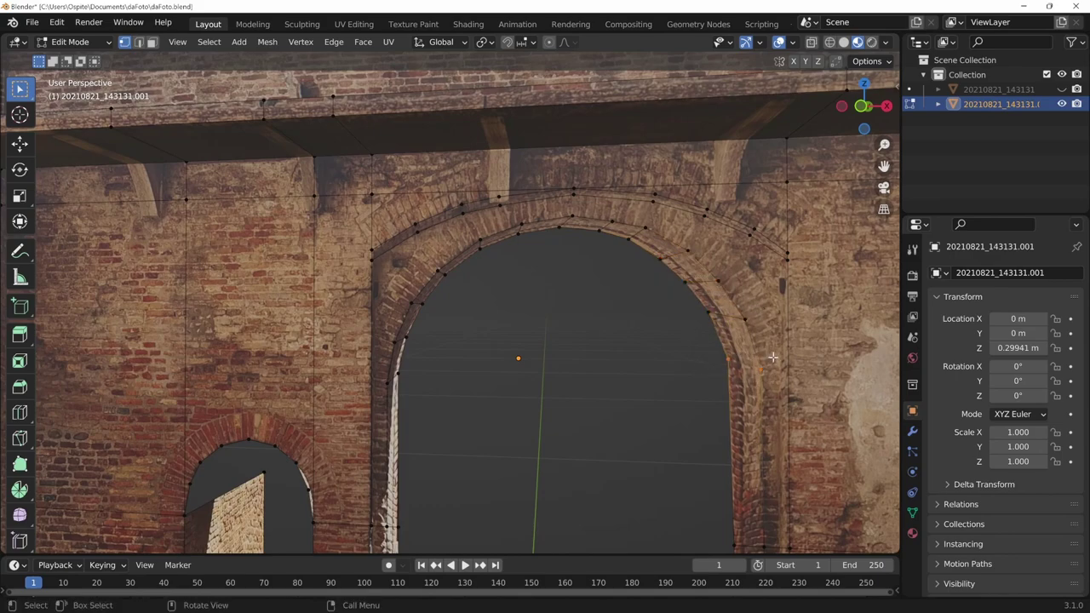
pyautogui.scroll(2, 765, 373)
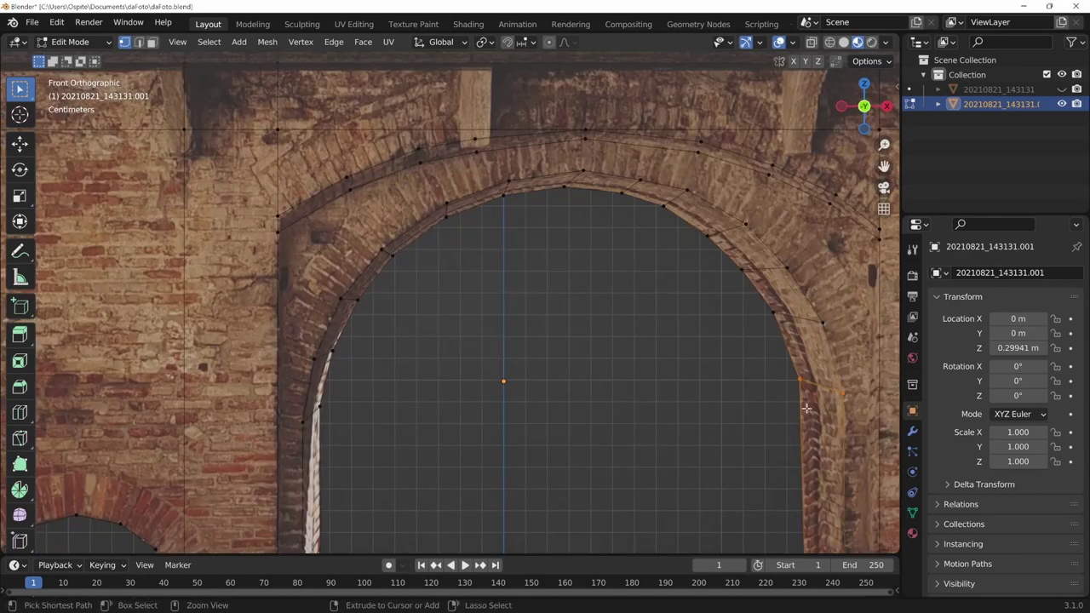
pyautogui.press('KP_1')
pyautogui.scroll(-1, 557, 437)
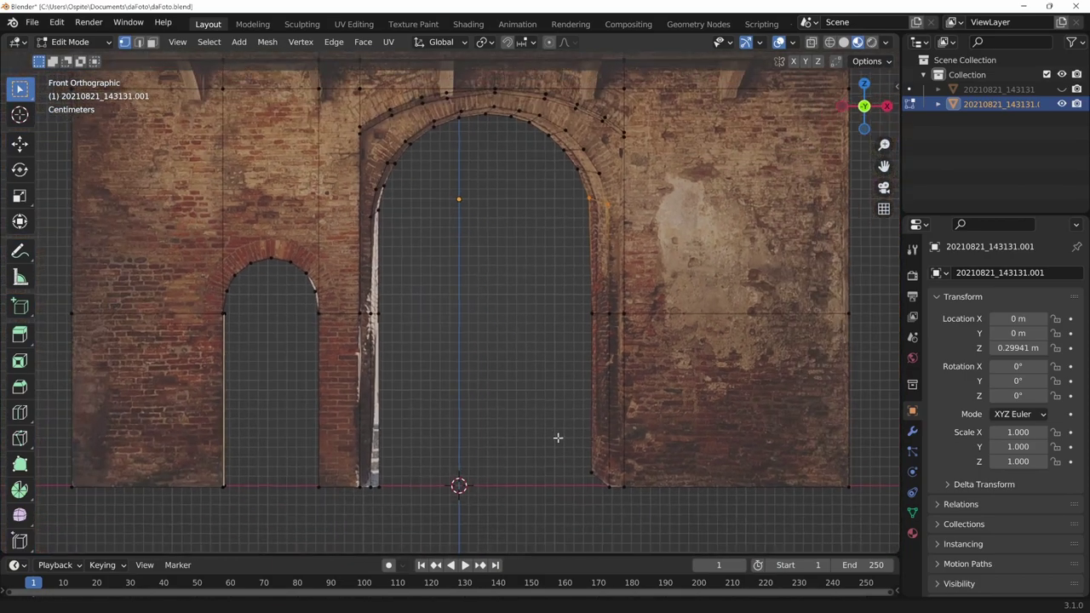
pyautogui.scroll(-2, 610, 431)
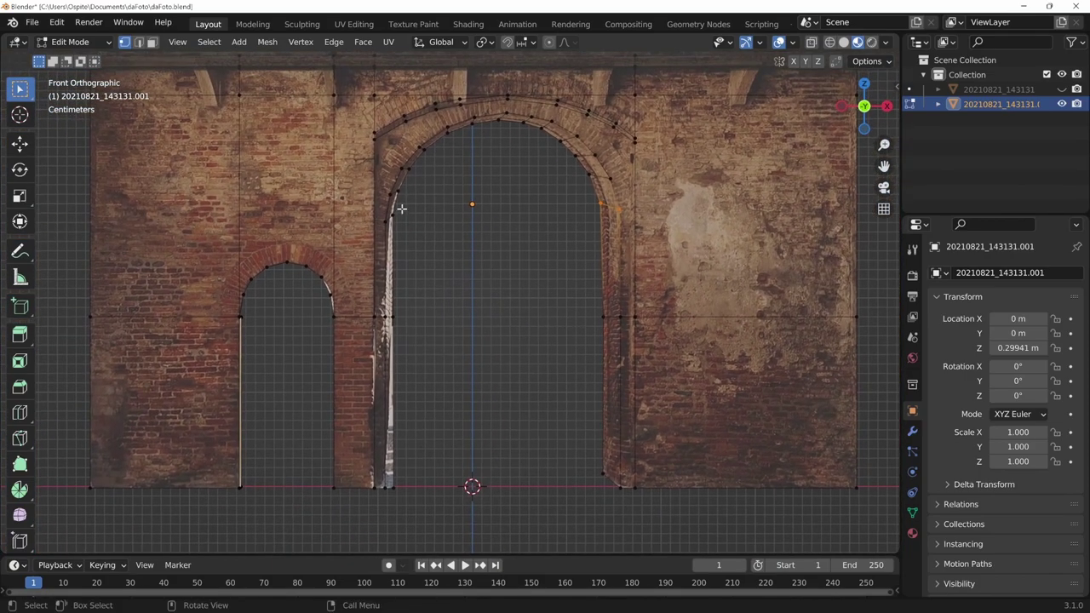
pyautogui.moveTo(402, 260); pyautogui.dragTo(472, 356, button='middle')
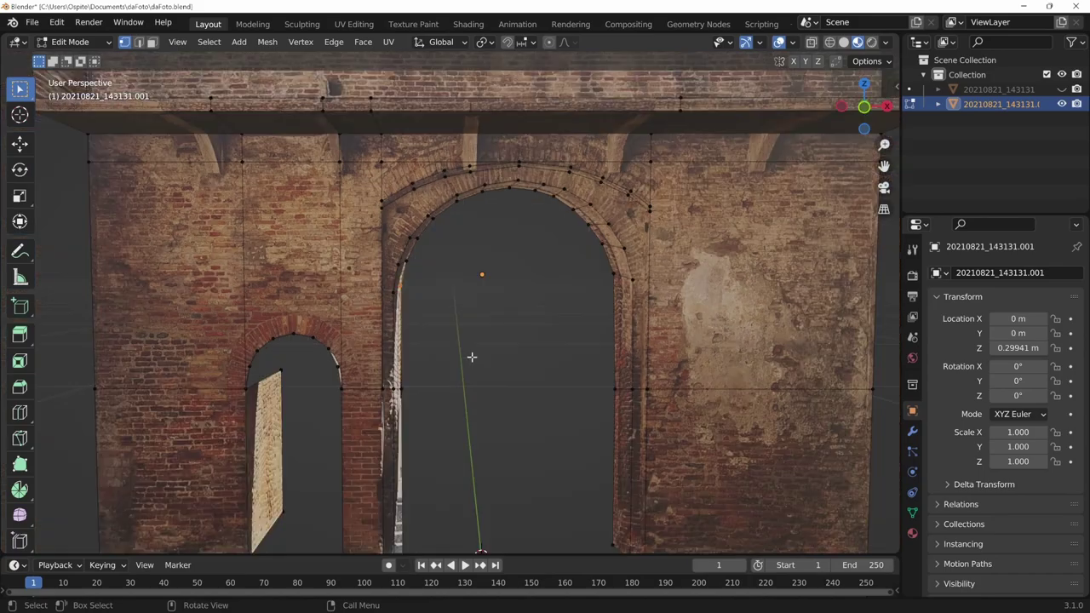
pyautogui.press('KP_1')
# Move the left-side arch vertices vertically onto the photo's brick arch edge.
pyautogui.press('g')
pyautogui.press('z')
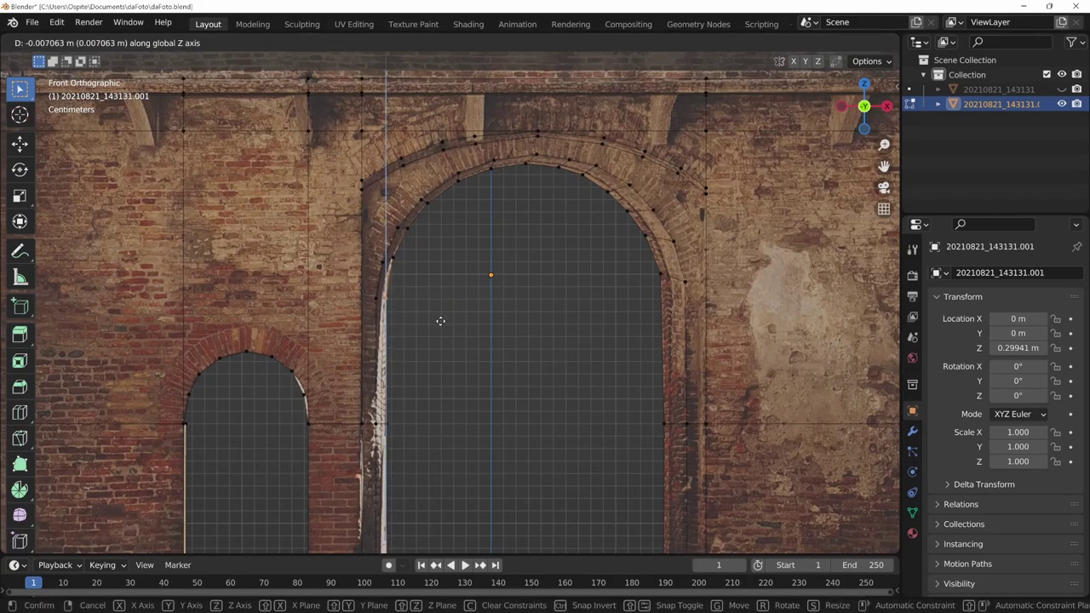
pyautogui.click(436, 303)
pyautogui.click(394, 264)
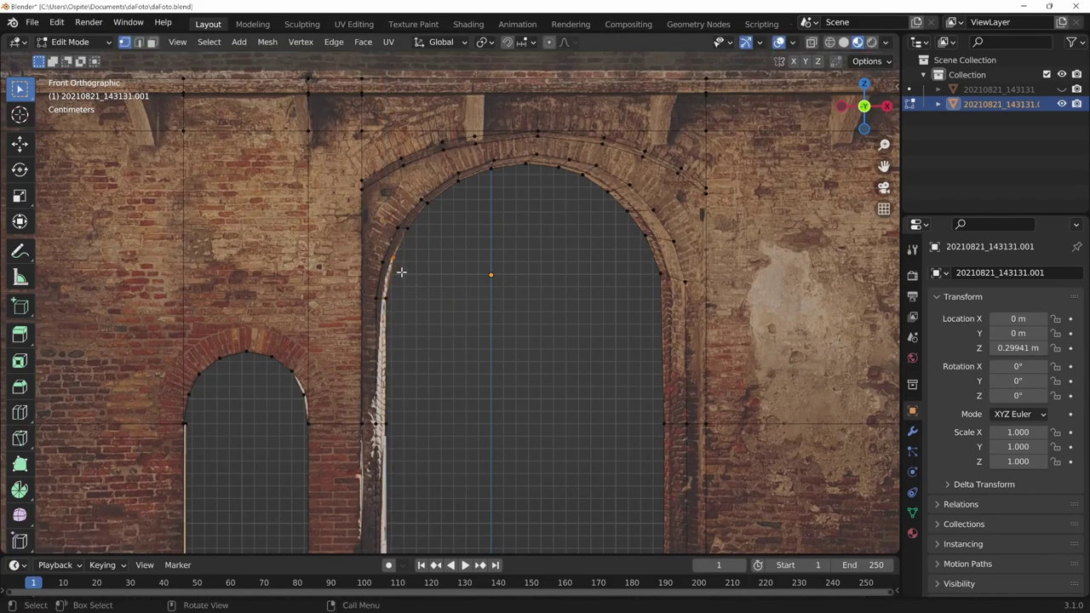
pyautogui.press('g')
pyautogui.press('z')
pyautogui.click(398, 275)
pyautogui.click(407, 232)
pyautogui.press('g')
pyautogui.press('z')
pyautogui.click(410, 232)
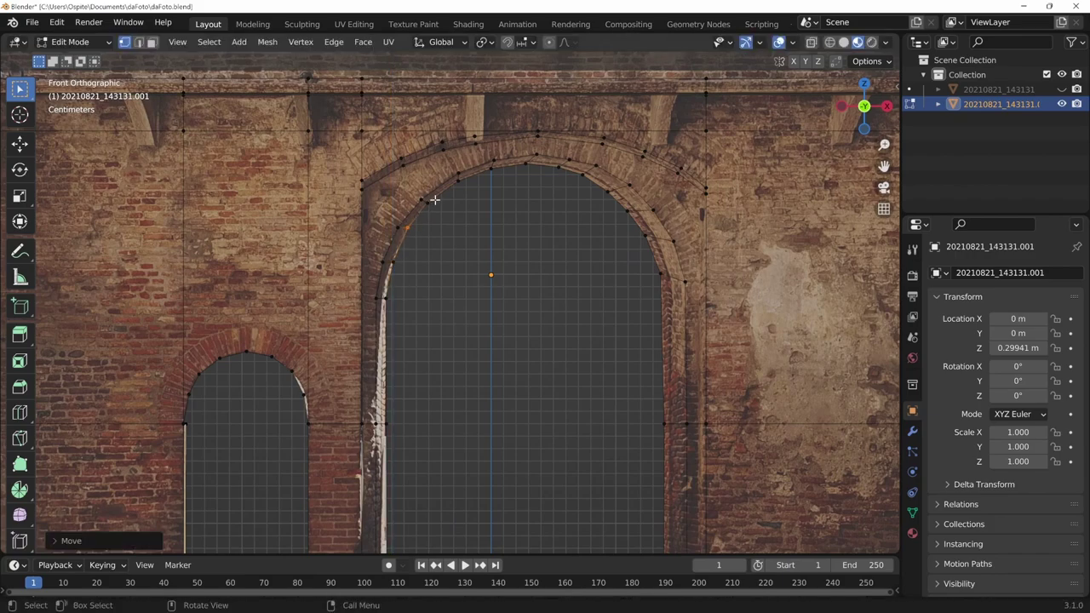
pyautogui.click(426, 203)
pyautogui.press('g')
pyautogui.press('z')
# Adjust the top arch vertices vertically to trace the arch's crown.
pyautogui.click(460, 179)
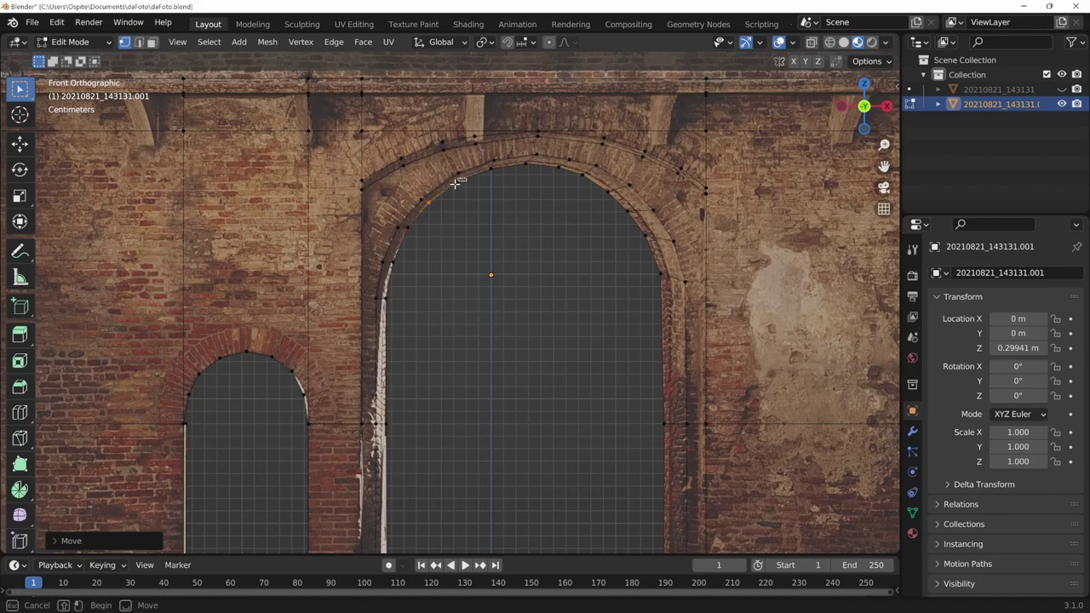
pyautogui.press('g')
pyautogui.press('z')
pyautogui.click(531, 165)
pyautogui.press('g')
pyautogui.press('z')
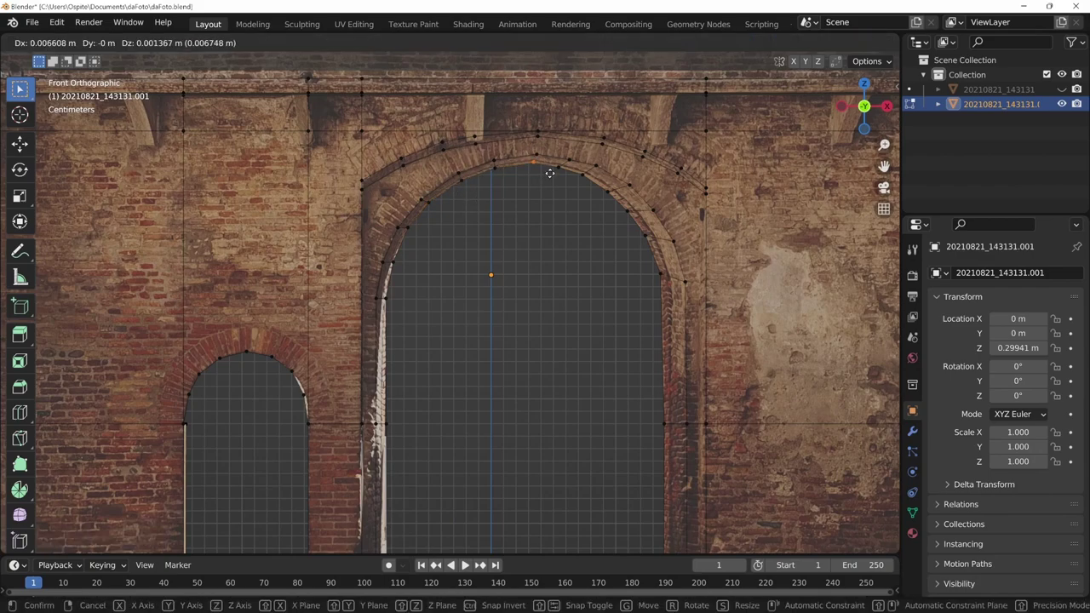
pyautogui.click(550, 173)
pyautogui.click(562, 171)
pyautogui.press('g')
pyautogui.press('z')
pyautogui.click(576, 173)
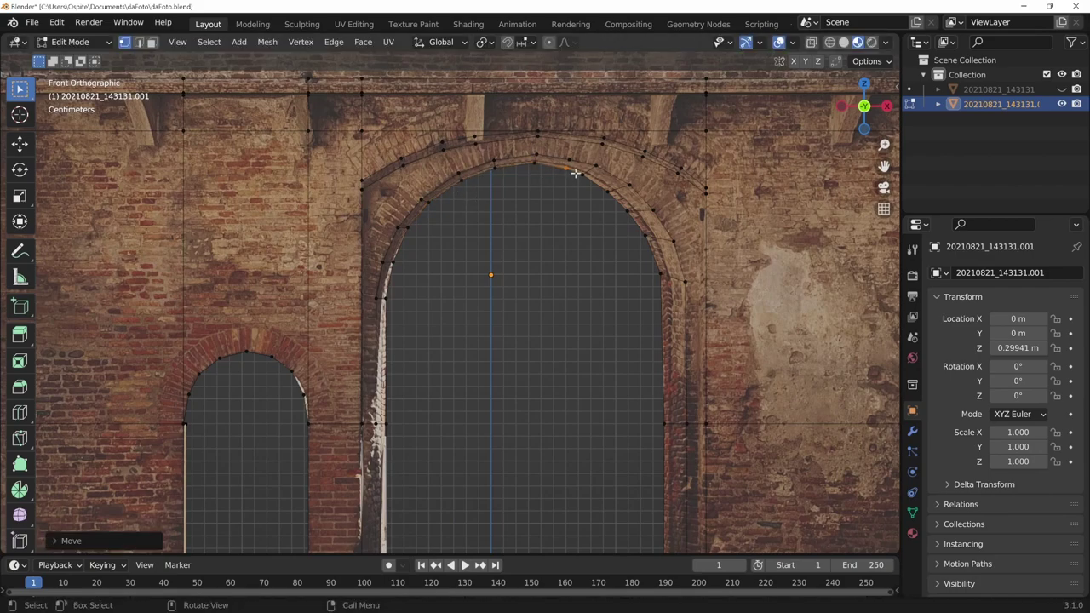
pyautogui.click(584, 186)
pyautogui.press('g')
pyautogui.press('z')
pyautogui.click(604, 183)
# Move the right-side arch vertices vertically onto the brick arch edge.
pyautogui.click(618, 196)
pyautogui.press('g')
pyautogui.press('z')
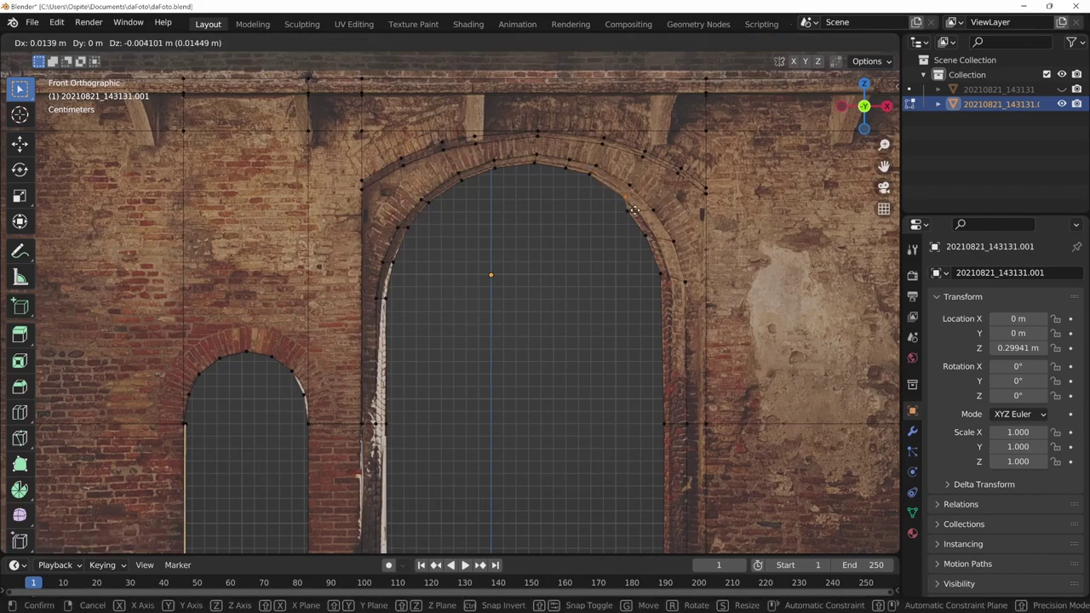
pyautogui.click(619, 204)
pyautogui.click(642, 213)
pyautogui.press('g')
pyautogui.press('z')
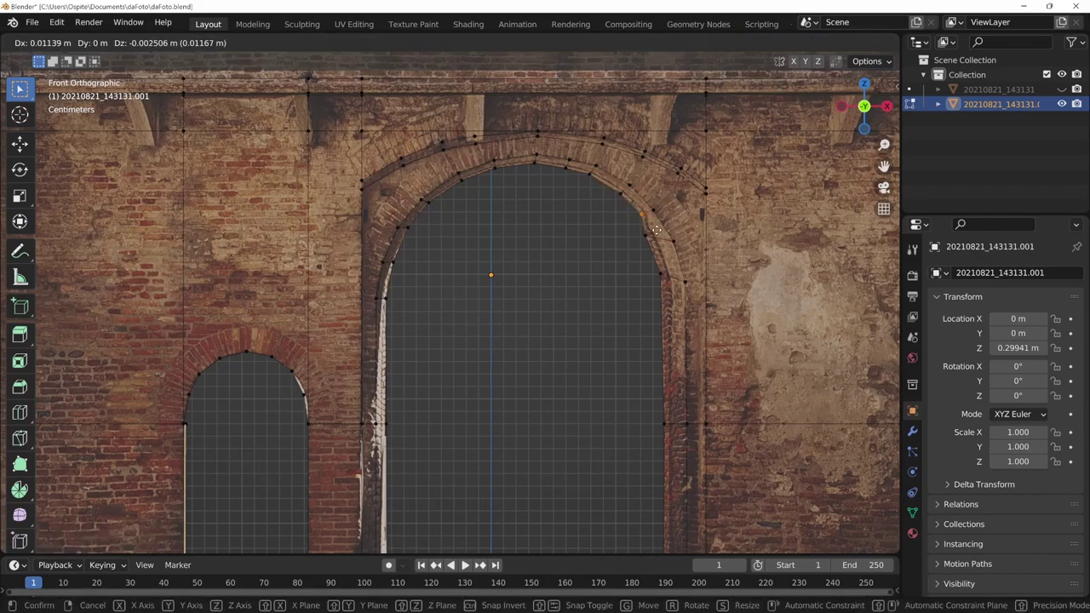
pyautogui.click(657, 230)
pyautogui.click(654, 243)
pyautogui.press('g')
pyautogui.press('z')
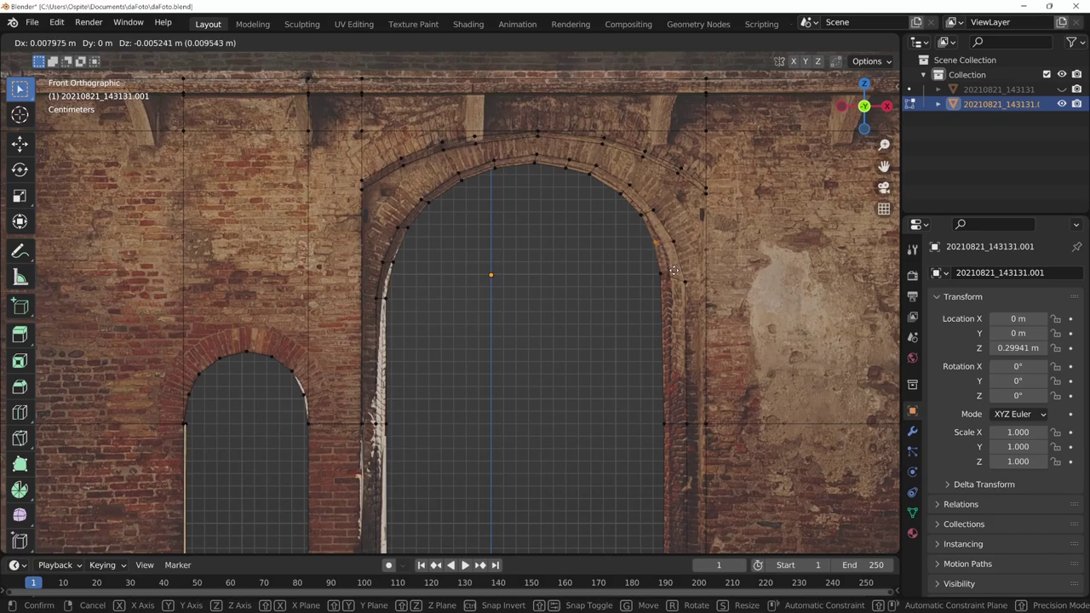
pyautogui.click(672, 271)
pyautogui.keyDown('shift'); pyautogui.moveTo(662, 421); pyautogui.dragTo(613, 280, button='middle'); pyautogui.keyUp('shift')
pyautogui.click(615, 283)
# Nudge a vertex horizontally, then straighten the arch's right edge into one column with S X 0.
pyautogui.press('g')
pyautogui.press('x')
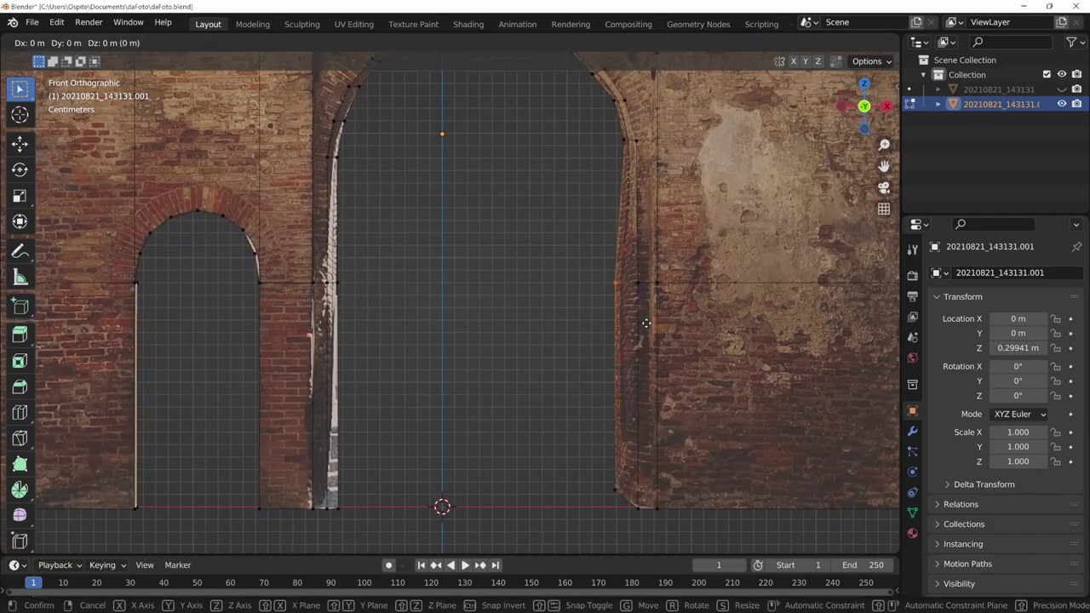
pyautogui.click(653, 324)
pyautogui.moveTo(604, 132); pyautogui.dragTo(625, 502)
pyautogui.press('s')
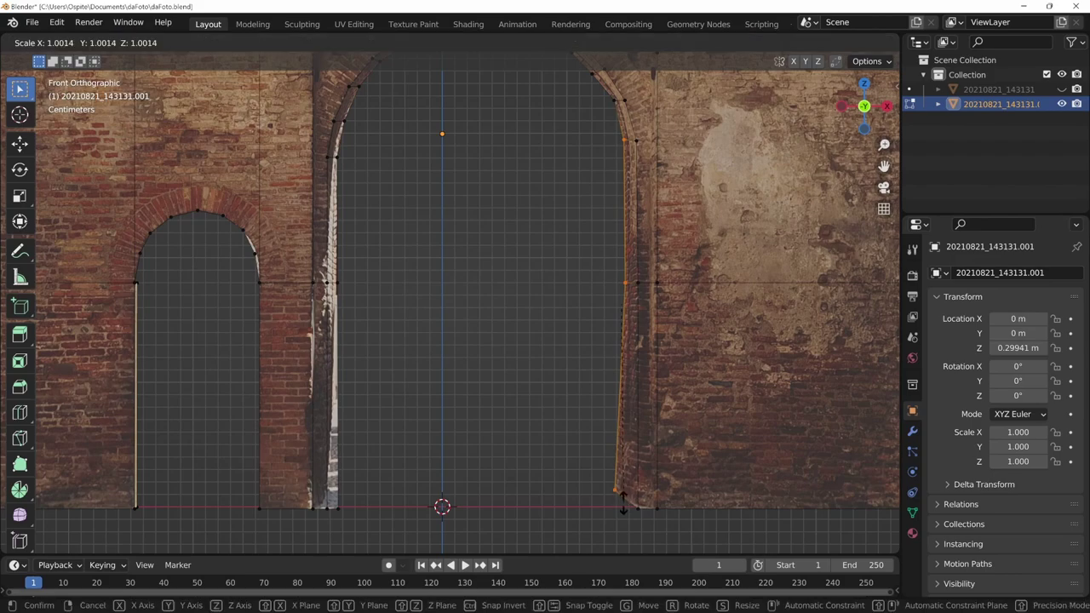
pyautogui.press('x')
pyautogui.press('0')
pyautogui.press('Return')
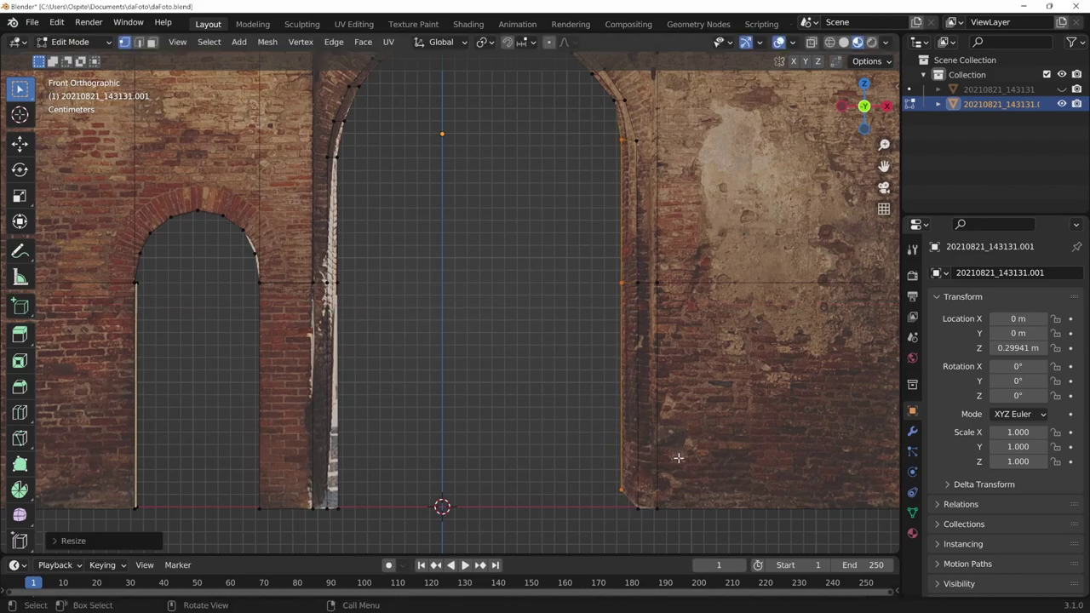
pyautogui.press('g')
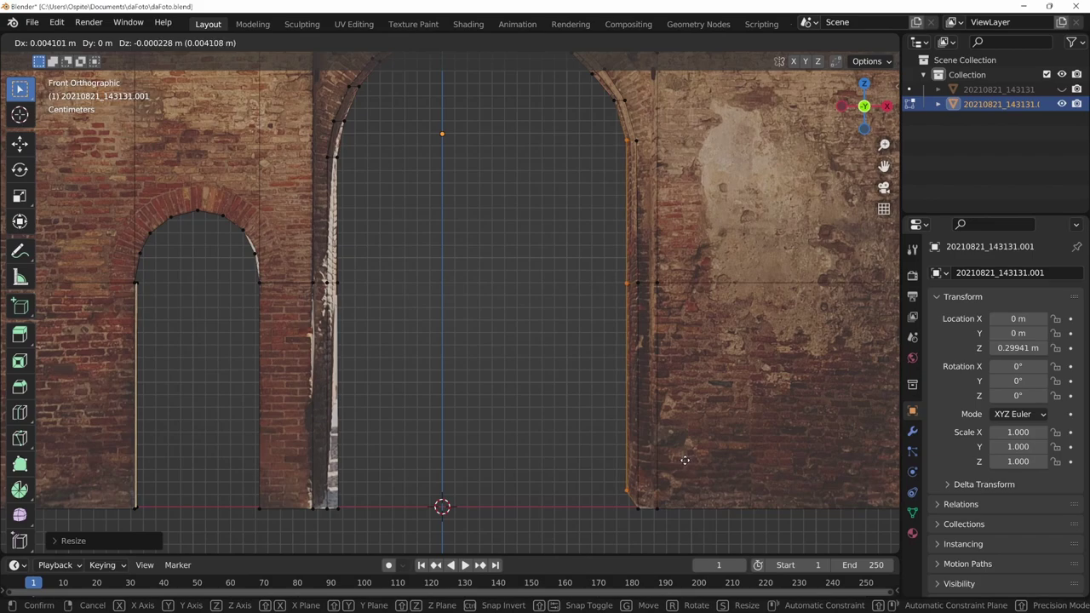
pyautogui.press('Escape')
# Flatten the middle row of vertices to zero depth with S Y 0.
pyautogui.moveTo(672, 269); pyautogui.dragTo(601, 300)
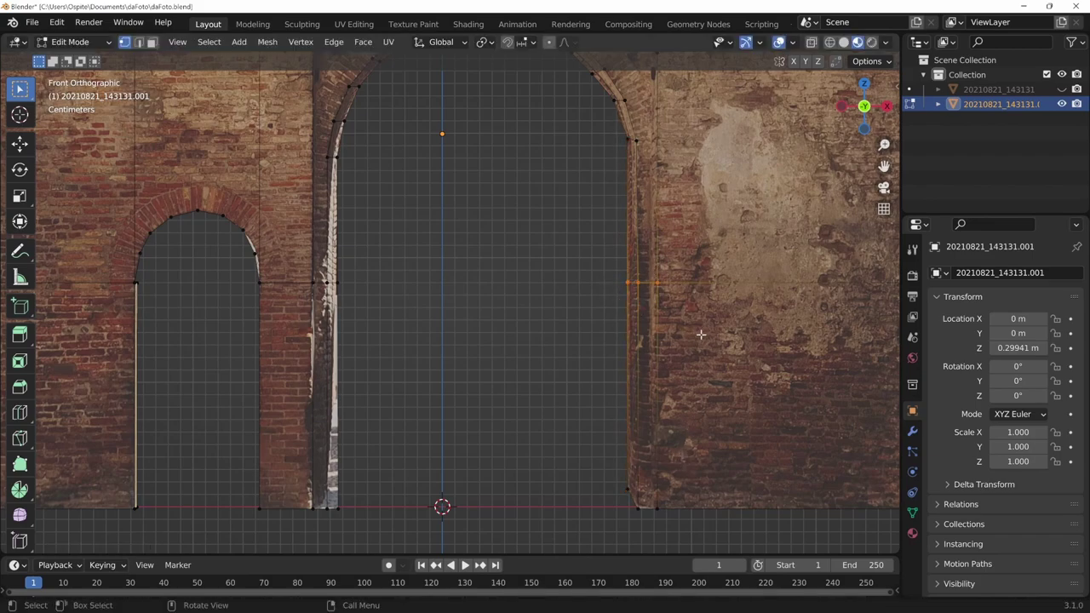
pyautogui.keyDown('shift'); pyautogui.moveTo(702, 335); pyautogui.dragTo(668, 370, button='middle'); pyautogui.keyUp('shift')
pyautogui.press('s')
pyautogui.press('y')
pyautogui.press('0')
pyautogui.press('Return')
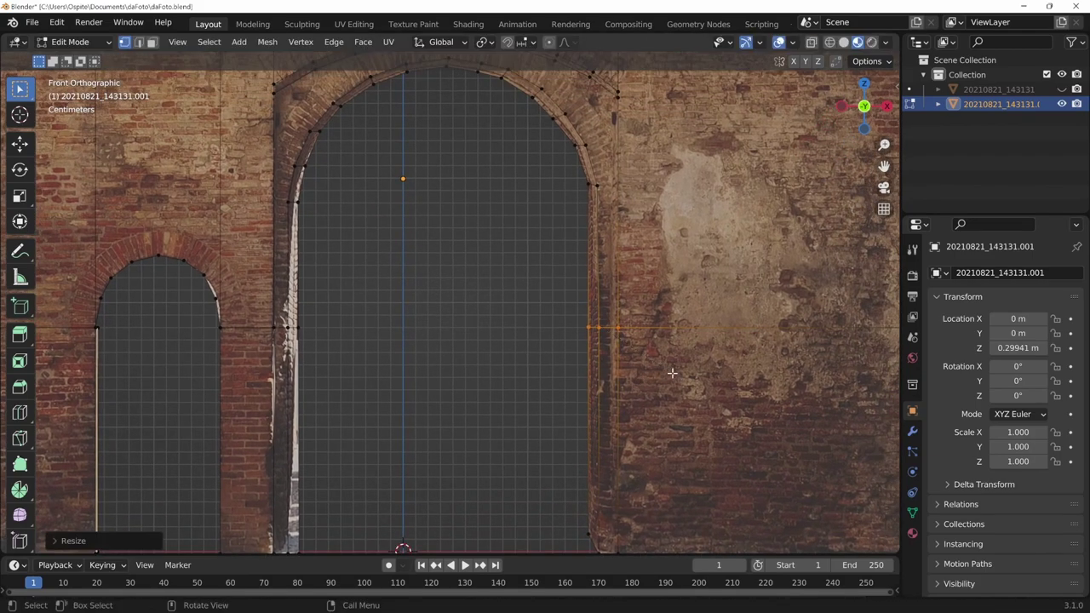
# Level the right-edge vertices at mid-height to one height with S Z 0.
pyautogui.keyDown('alt'); pyautogui.click(597, 191); pyautogui.keyUp('alt')
pyautogui.press('s')
pyautogui.press('z')
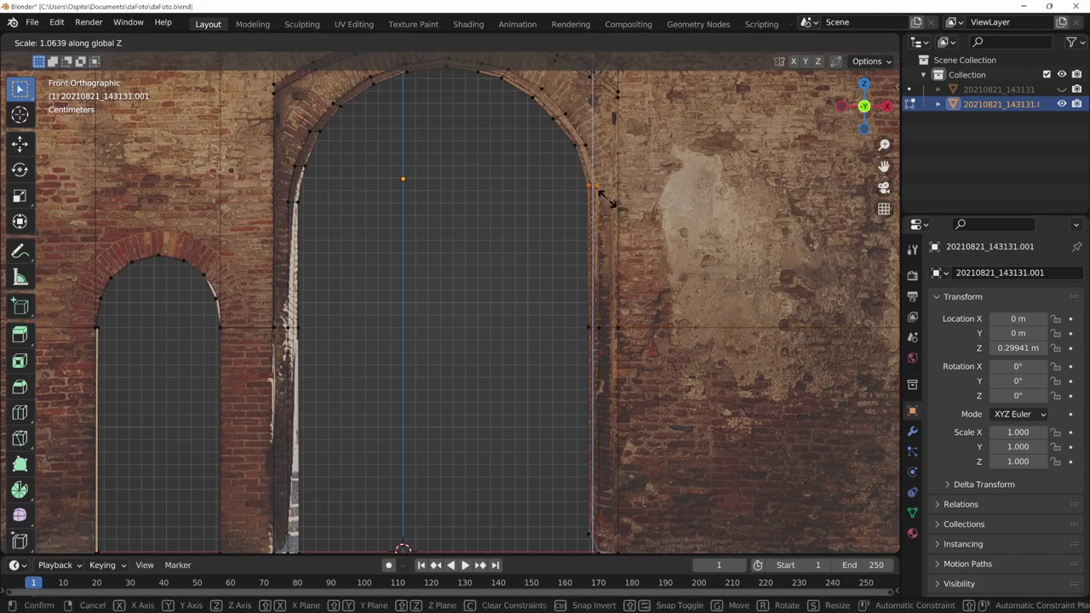
pyautogui.click(602, 196)
pyautogui.moveTo(566, 299); pyautogui.dragTo(640, 342)
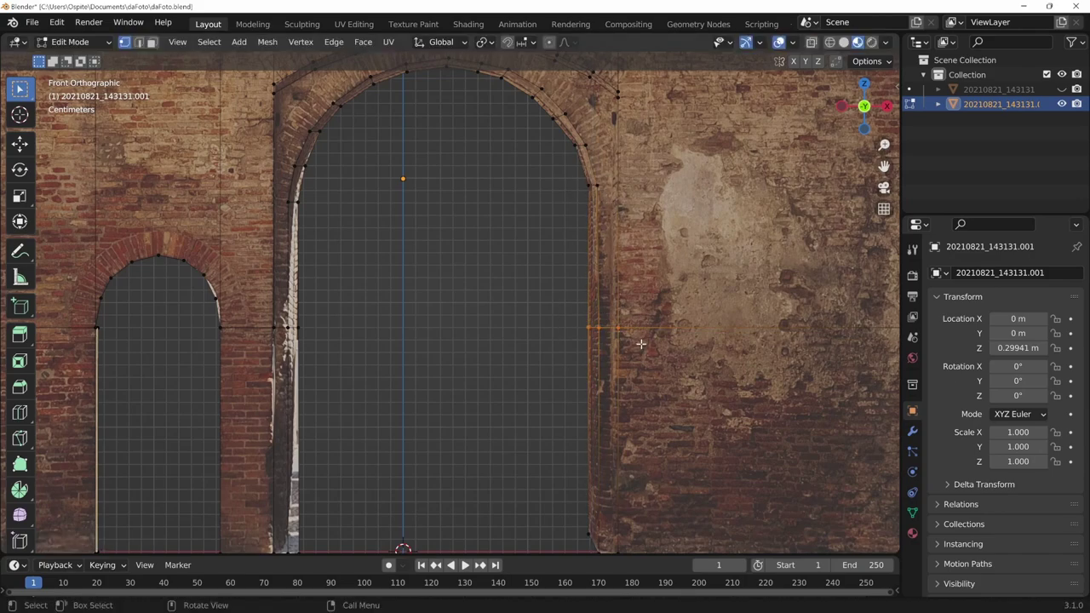
pyautogui.press('s')
pyautogui.press('z')
pyautogui.press('0')
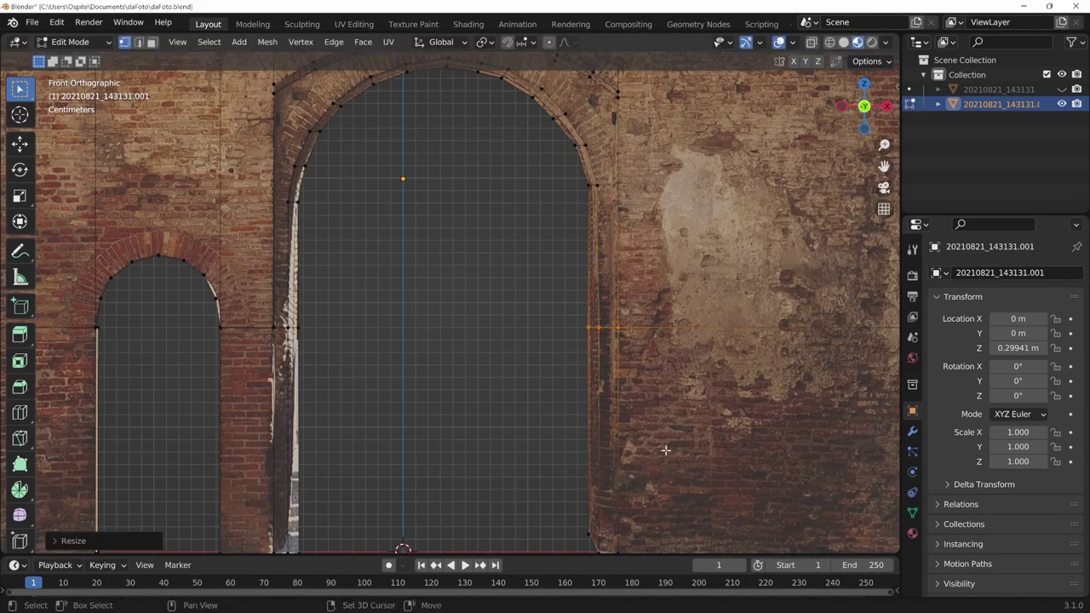
# Move the edge vertically and level the right jamb's base vertices along Z.
pyautogui.keyDown('shift'); pyautogui.scroll(-5, 584, 409); pyautogui.keyUp('shift')
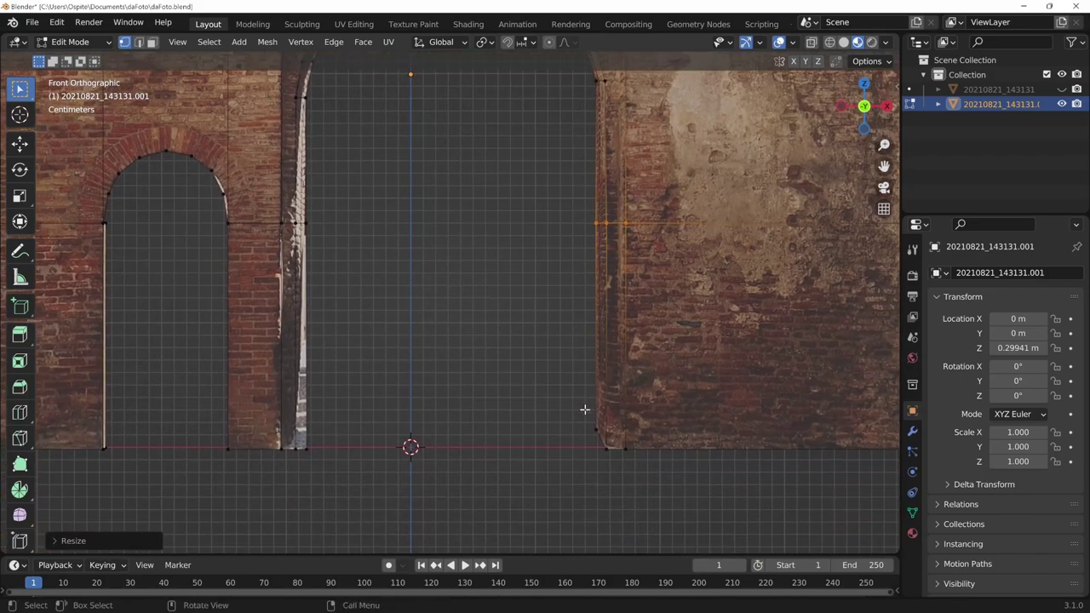
pyautogui.press('g')
pyautogui.press('z')
pyautogui.click(626, 479)
pyautogui.click(636, 453)
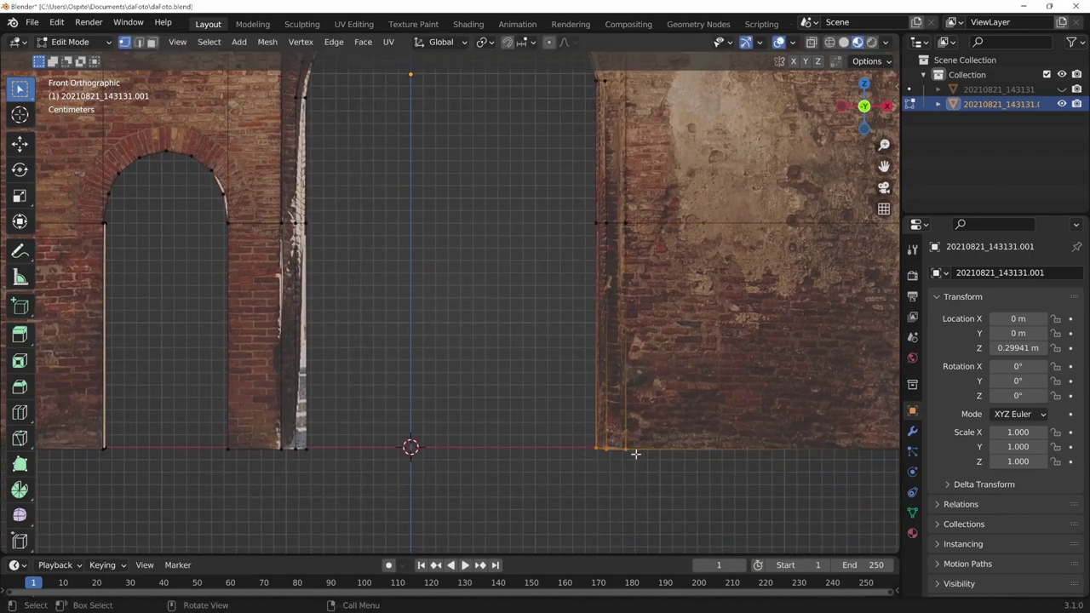
pyautogui.press('s')
pyautogui.press('z')
pyautogui.write('0')
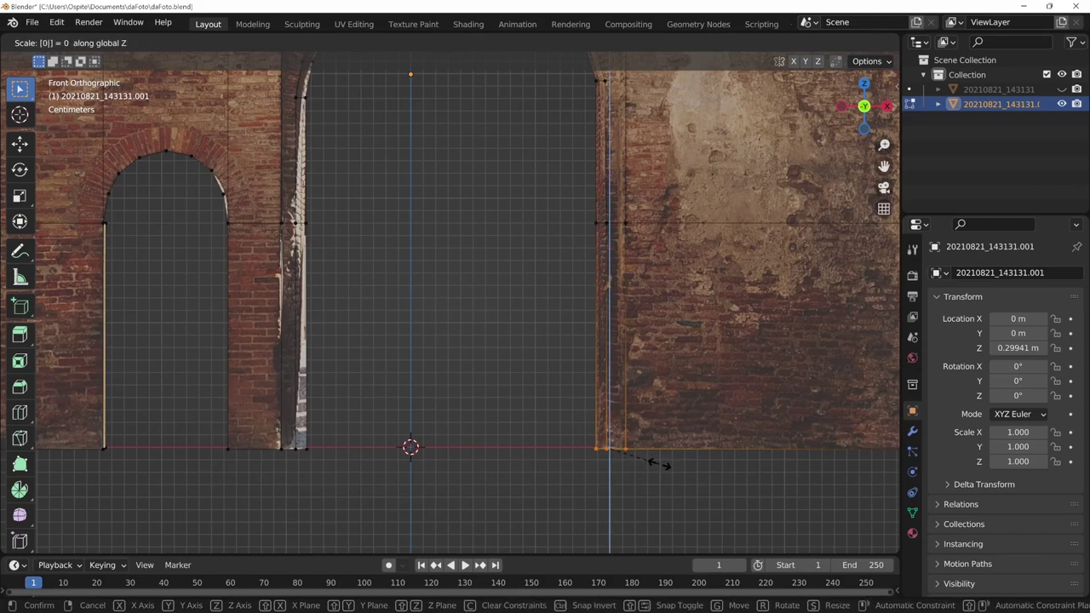
pyautogui.press('Return')
# Line up the narrow opening's base vertices in one column with sx0.
pyautogui.keyDown('shift'); pyautogui.moveTo(611, 442); pyautogui.dragTo(714, 483, button='middle'); pyautogui.keyUp('shift')
pyautogui.moveTo(431, 484); pyautogui.dragTo(383, 502)
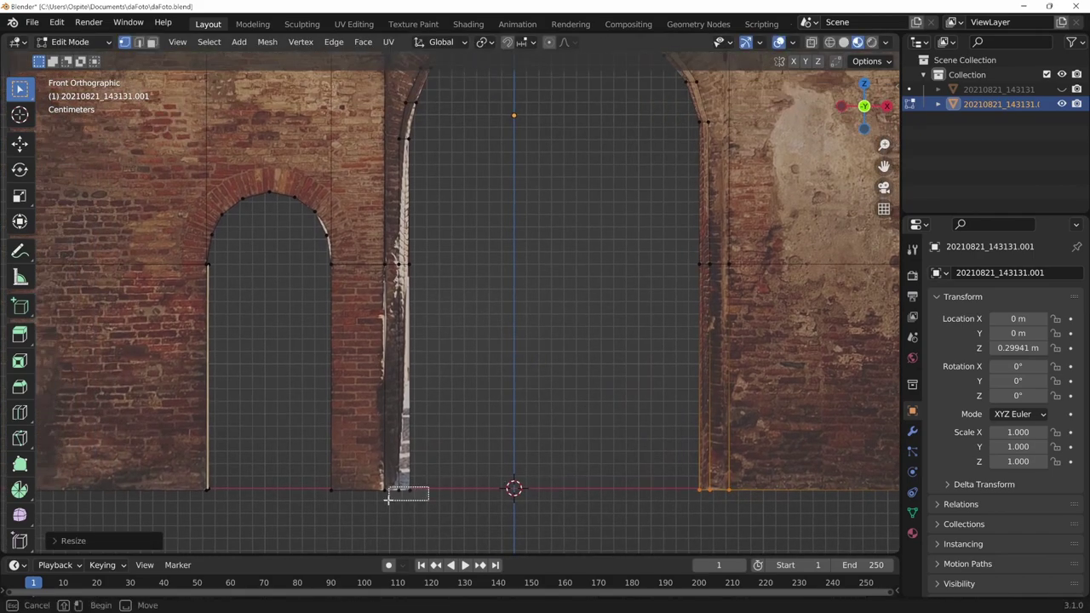
pyautogui.moveTo(439, 481); pyautogui.dragTo(311, 503)
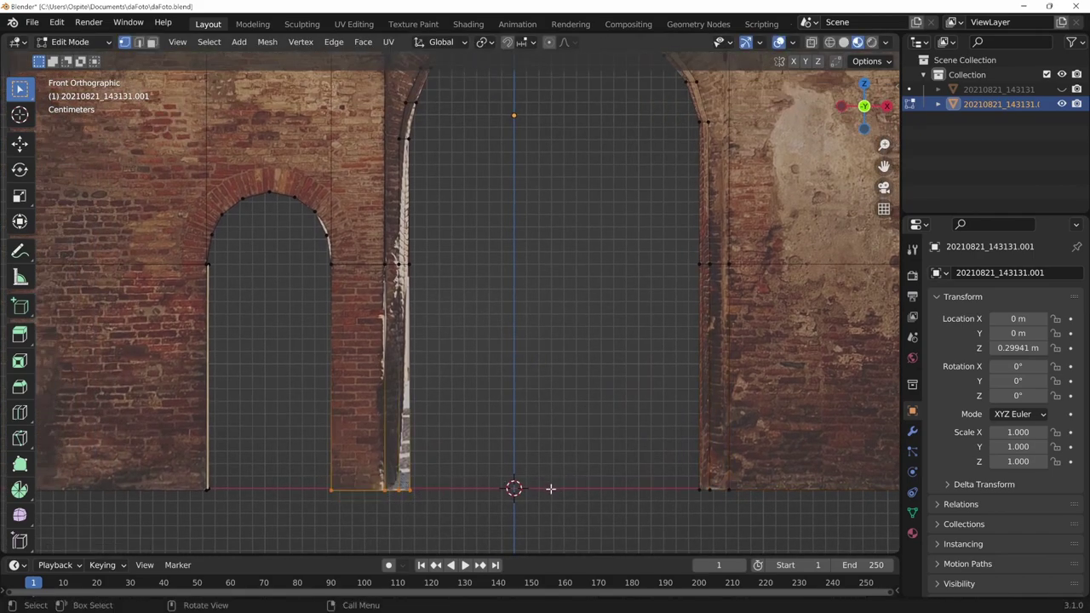
pyautogui.write('sx0')
pyautogui.press('Return')
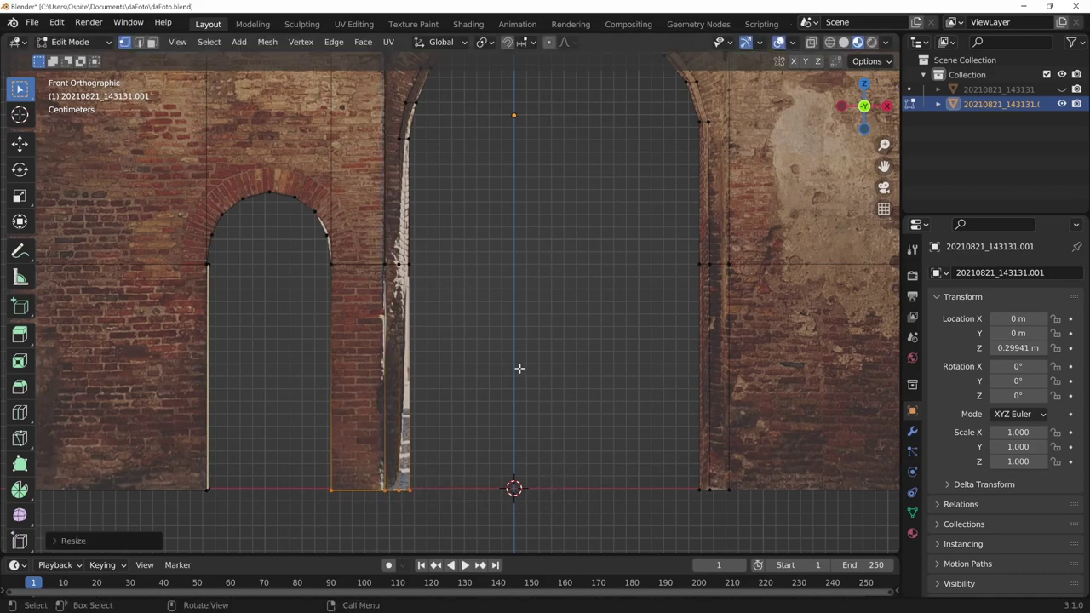
# Level the vertices along the arch spring line to one height.
pyautogui.keyDown('shift'); pyautogui.moveTo(519, 368); pyautogui.dragTo(495, 436, button='middle'); pyautogui.keyUp('shift')
pyautogui.moveTo(409, 318); pyautogui.dragTo(321, 349)
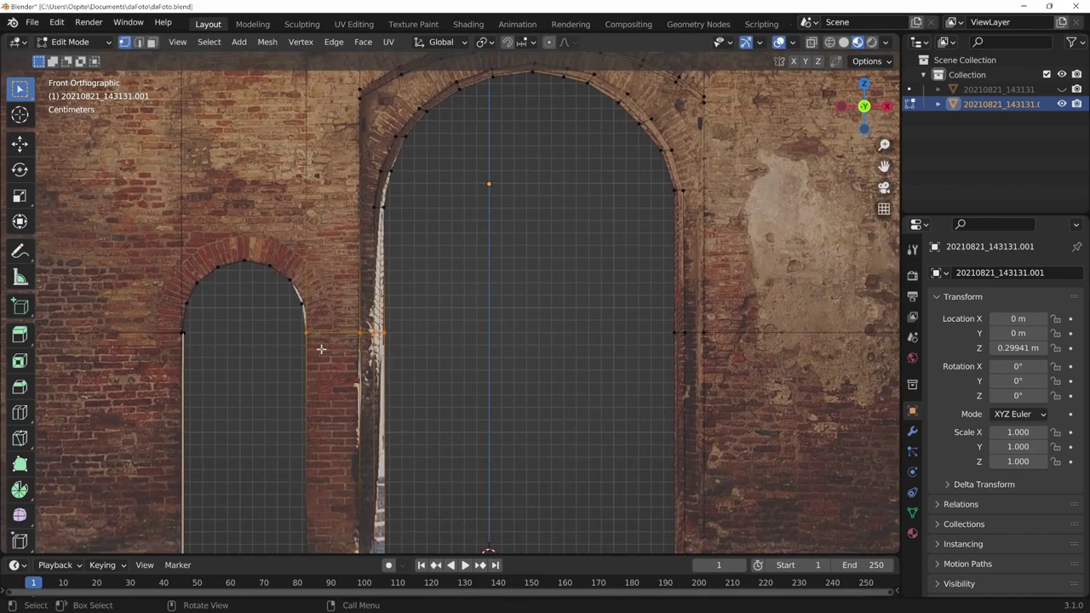
pyautogui.press('s')
pyautogui.press('z')
pyautogui.write('0')
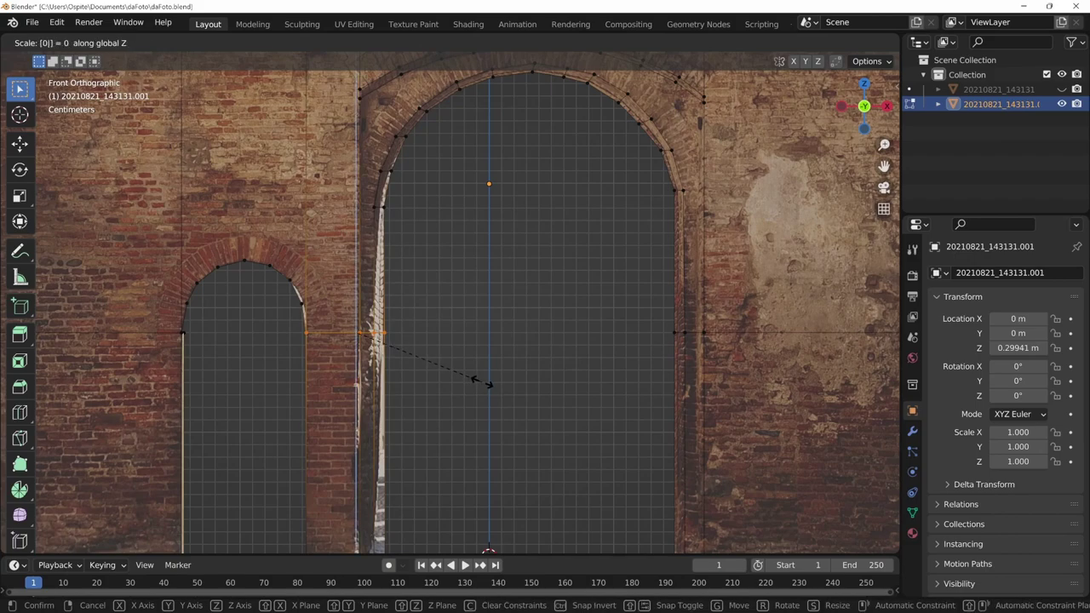
pyautogui.press('Return')
# Level the vertices on the big arch's left side along Z and frame the whole photo plane.
pyautogui.keyDown('shift'); pyautogui.moveTo(530, 336); pyautogui.dragTo(519, 421, button='middle'); pyautogui.keyUp('shift')
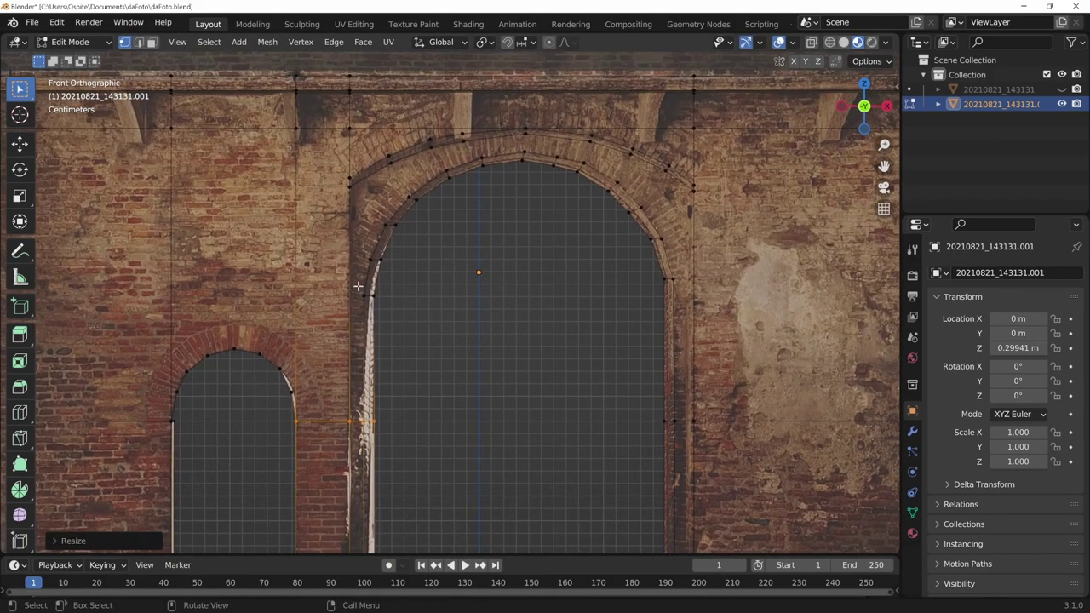
pyautogui.click(364, 295)
pyautogui.press('s')
pyautogui.press('z')
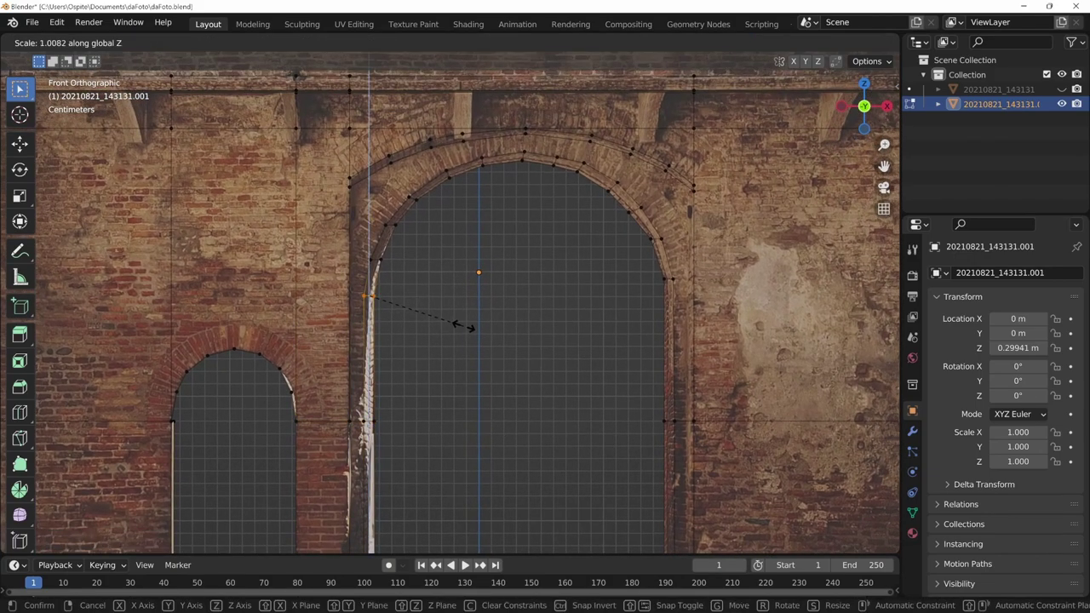
pyautogui.write('0')
pyautogui.press('Return')
pyautogui.keyDown('shift'); pyautogui.moveTo(546, 398); pyautogui.dragTo(526, 426, button='middle'); pyautogui.keyUp('shift')
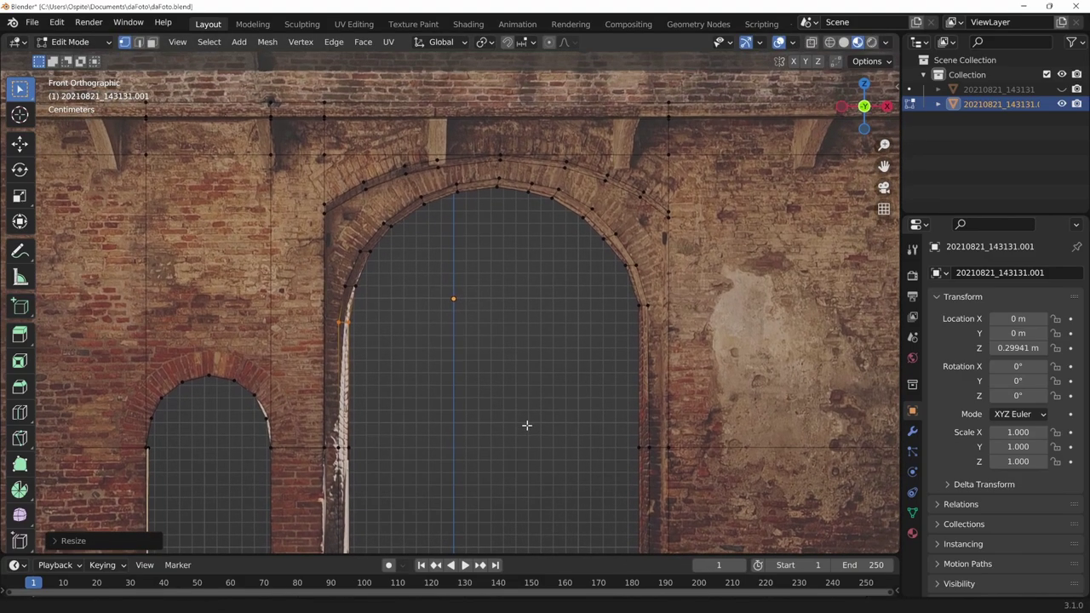
pyautogui.press('Home')
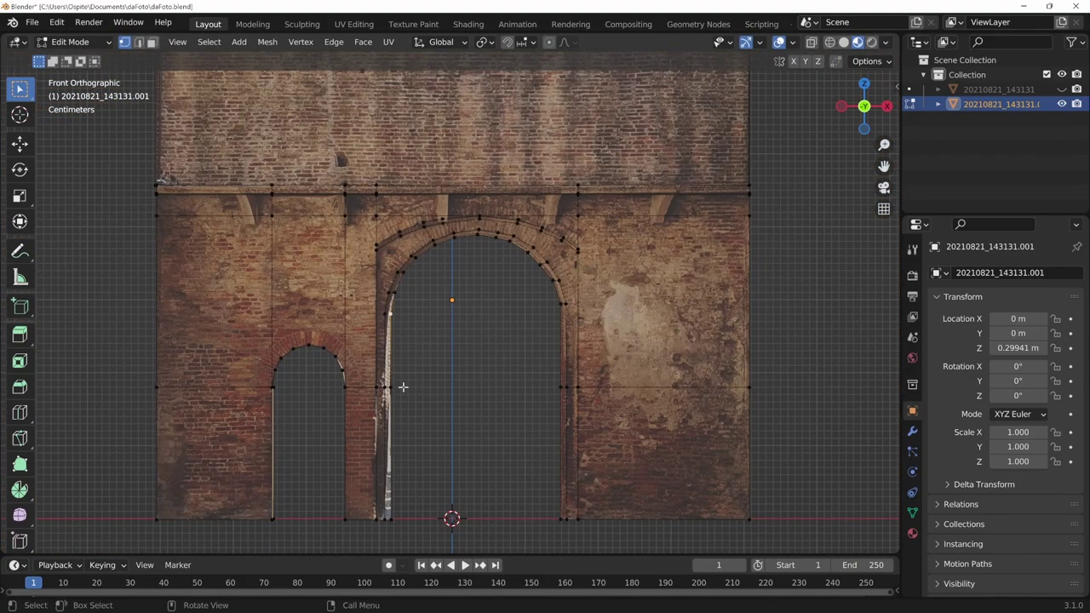
# Snap the 3D cursor to the midpoint of the big arch's two base vertices.
pyautogui.press('2')
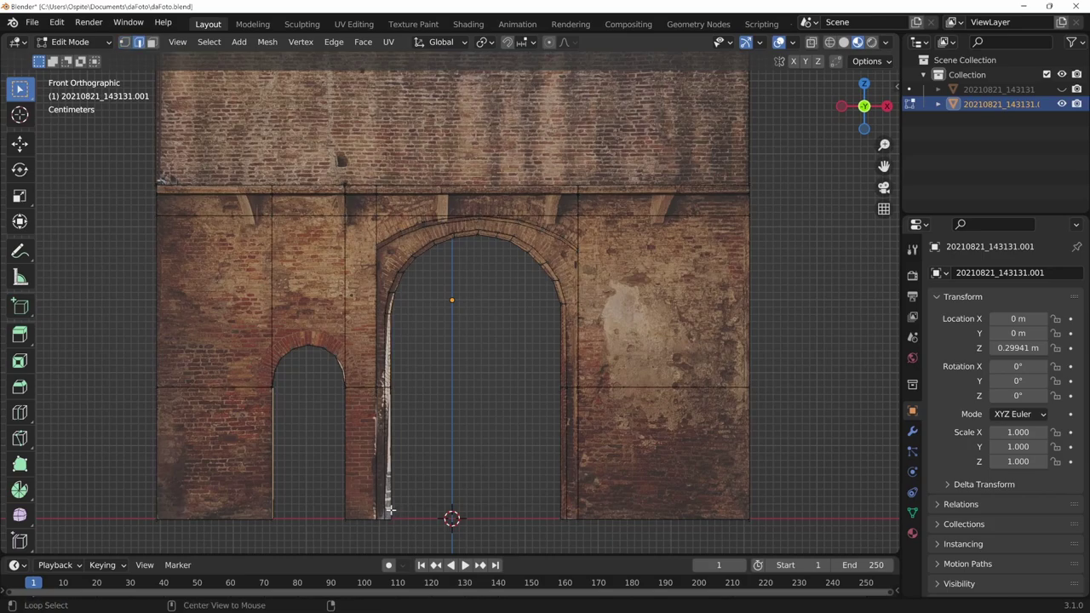
pyautogui.keyDown('alt'); pyautogui.click(388, 509); pyautogui.keyUp('alt')
pyautogui.press('1')
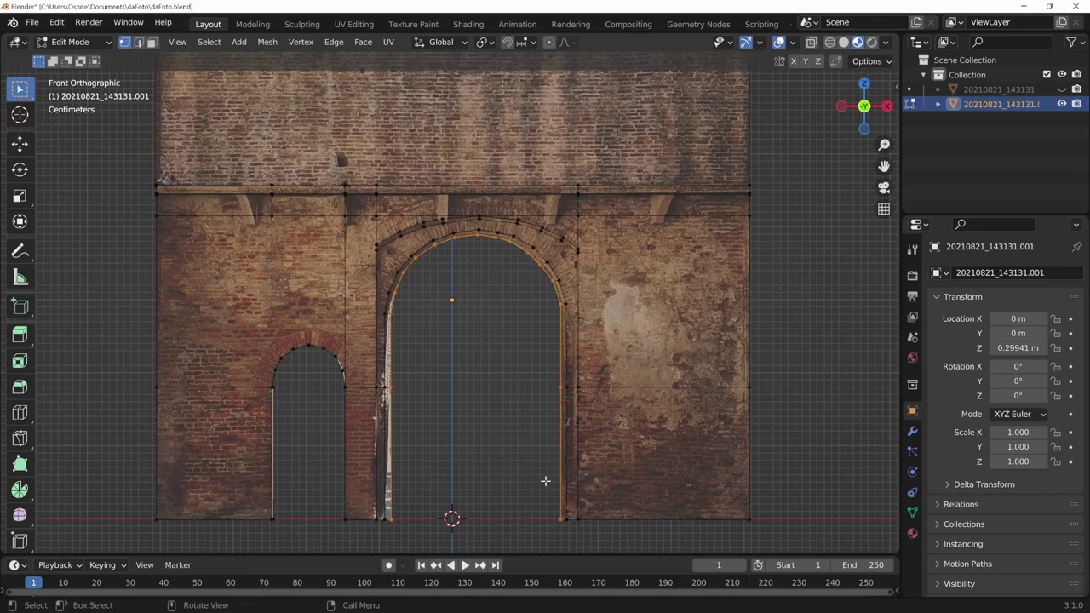
pyautogui.keyDown('shift'); pyautogui.moveTo(503, 538); pyautogui.dragTo(511, 432, button='middle'); pyautogui.keyUp('shift')
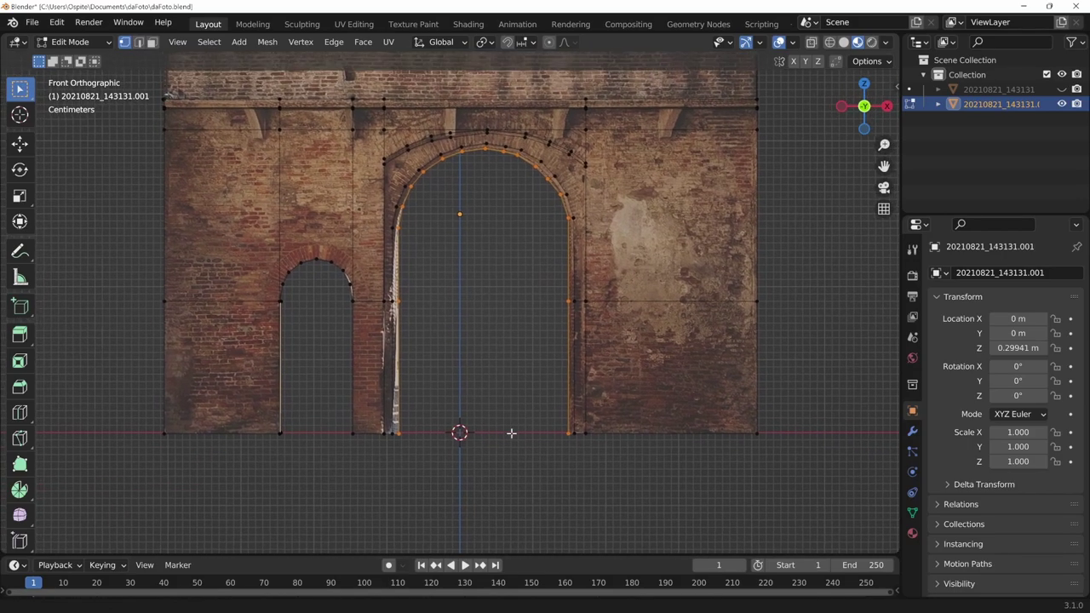
pyautogui.keyDown('ctrl'); pyautogui.moveTo(468, 483); pyautogui.dragTo(484, 465, button='middle'); pyautogui.keyUp('ctrl')
pyautogui.click(404, 472)
pyautogui.moveTo(387, 471); pyautogui.dragTo(588, 439)
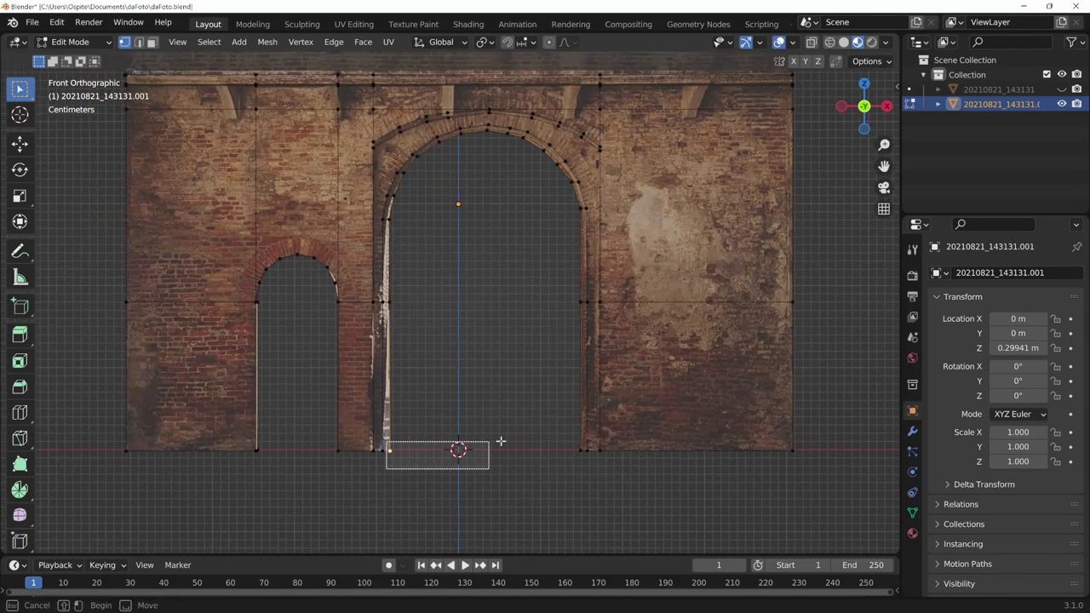
pyautogui.keyDown('shift'); pyautogui.moveTo(520, 485); pyautogui.dragTo(503, 458, button='middle'); pyautogui.keyUp('shift')
pyautogui.scroll(1, 504, 458)
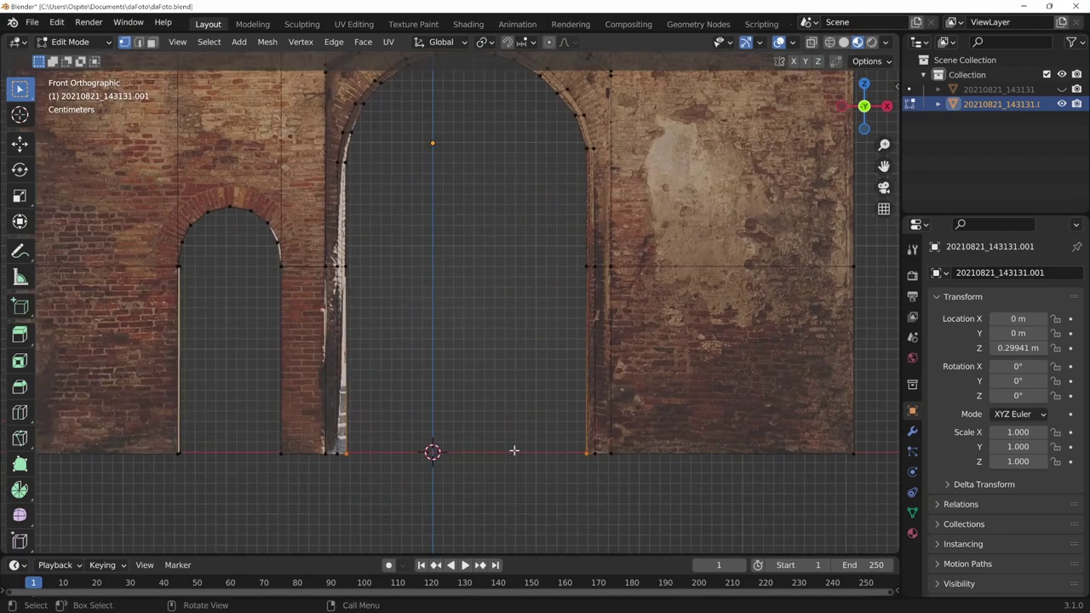
pyautogui.hotkey('shift', 's')
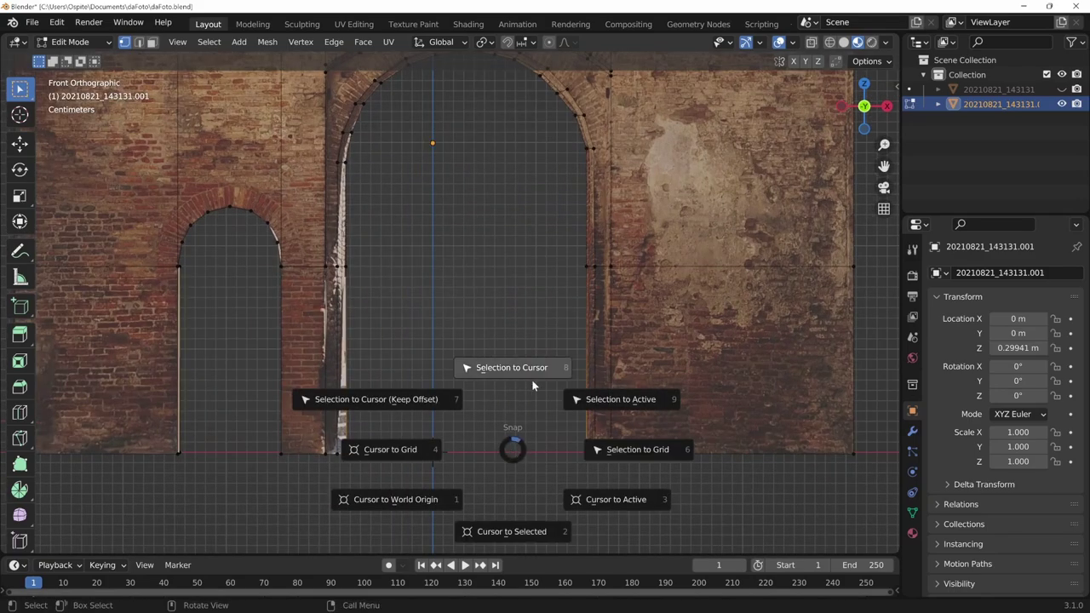
pyautogui.click(511, 531)
# Reselect the inner arch edge loop and set the pivot point to the 3D cursor.
pyautogui.keyDown('shift'); pyautogui.moveTo(489, 443); pyautogui.dragTo(516, 475, button='middle'); pyautogui.keyUp('shift')
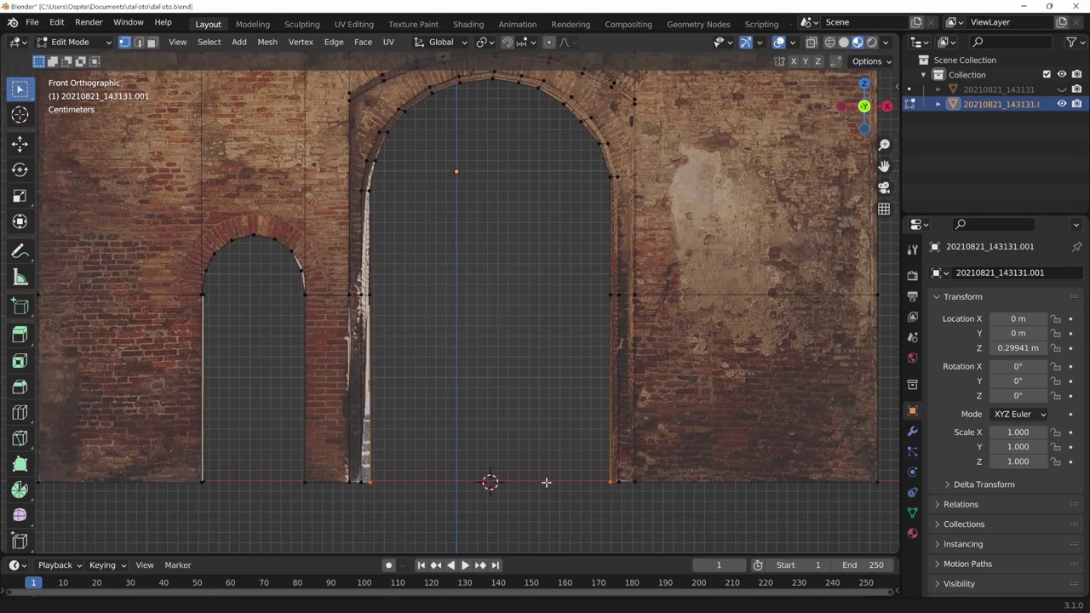
pyautogui.keyDown('shift'); pyautogui.moveTo(589, 481); pyautogui.dragTo(586, 504, button='middle'); pyautogui.keyUp('shift')
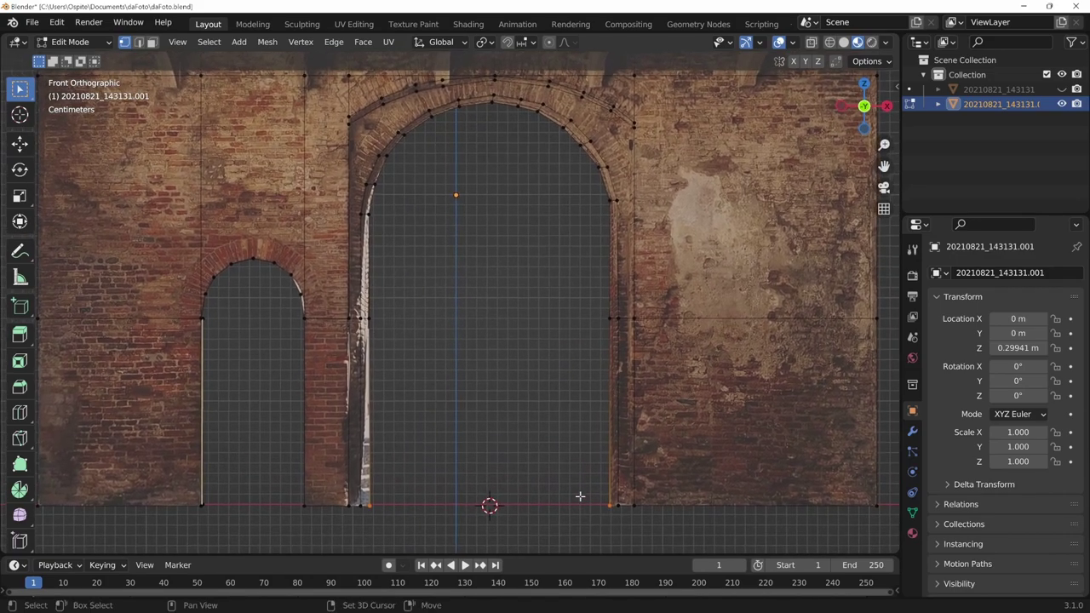
pyautogui.keyDown('alt'); pyautogui.click(368, 502); pyautogui.keyUp('alt')
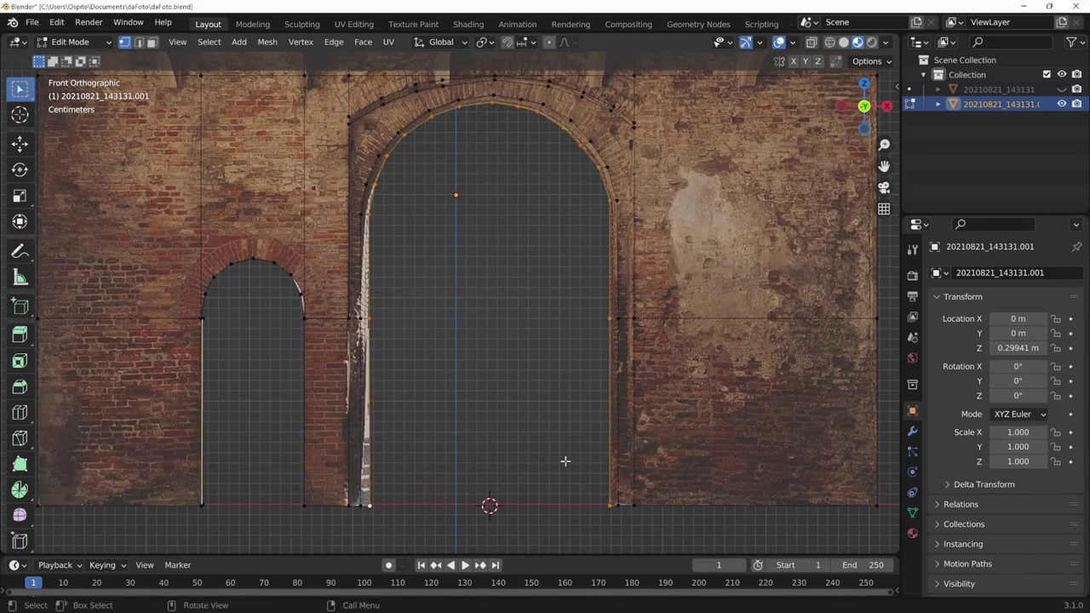
pyautogui.press('.')
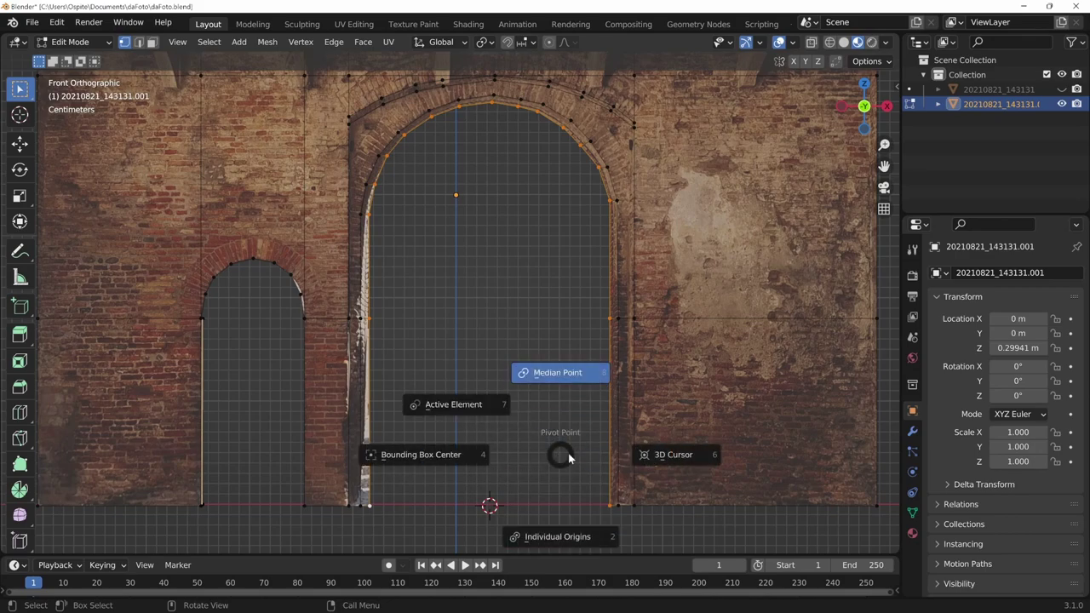
pyautogui.click(686, 458)
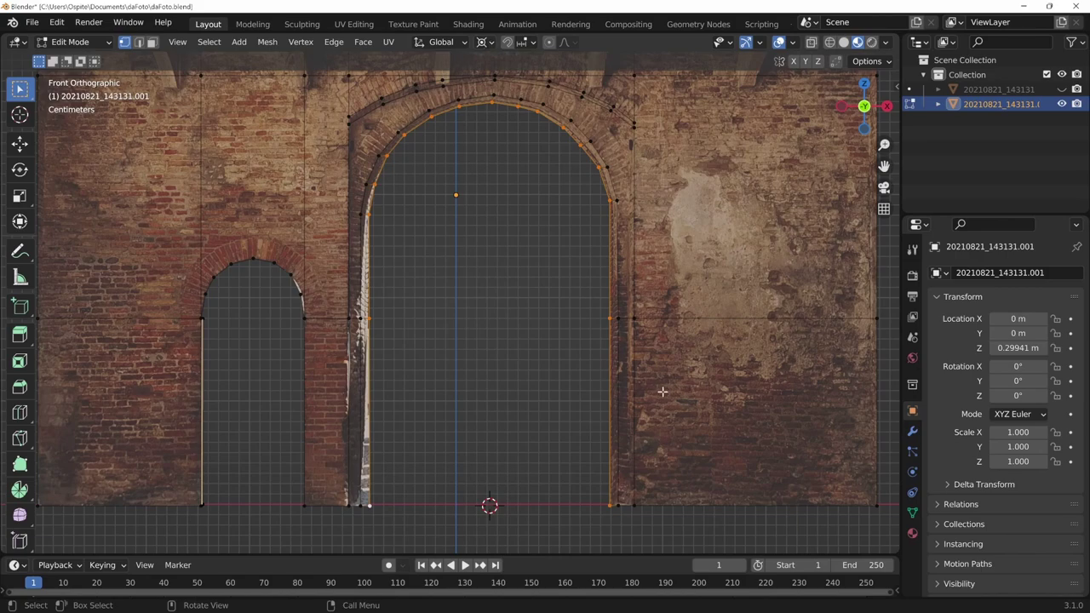
# Scale the arch outline up uniformly, then widen it along X (about 1.0127).
pyautogui.press('s')
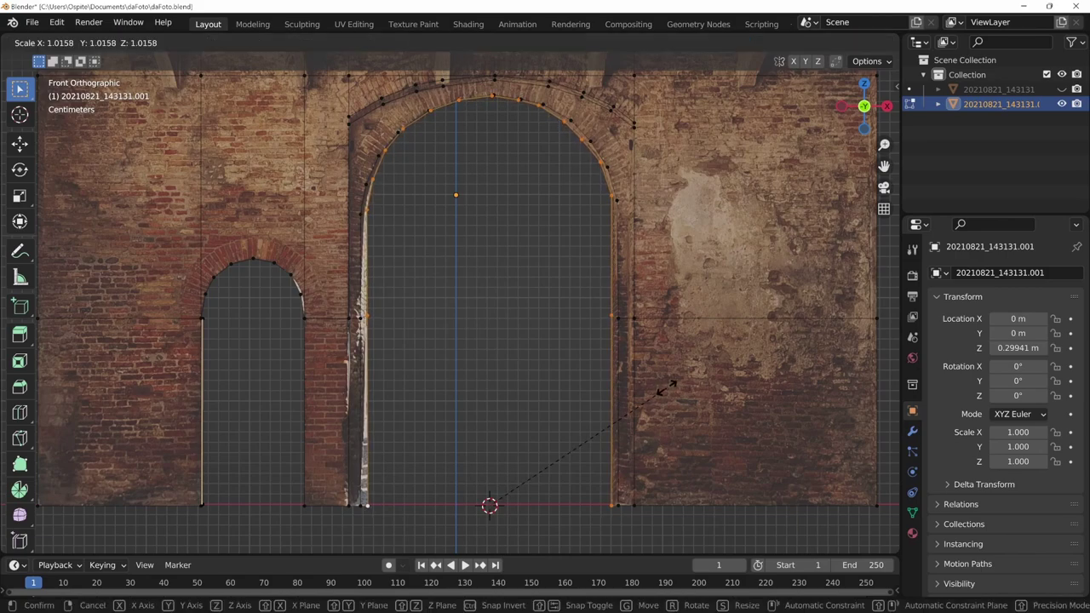
pyautogui.click(665, 388)
pyautogui.press('s')
pyautogui.press('x')
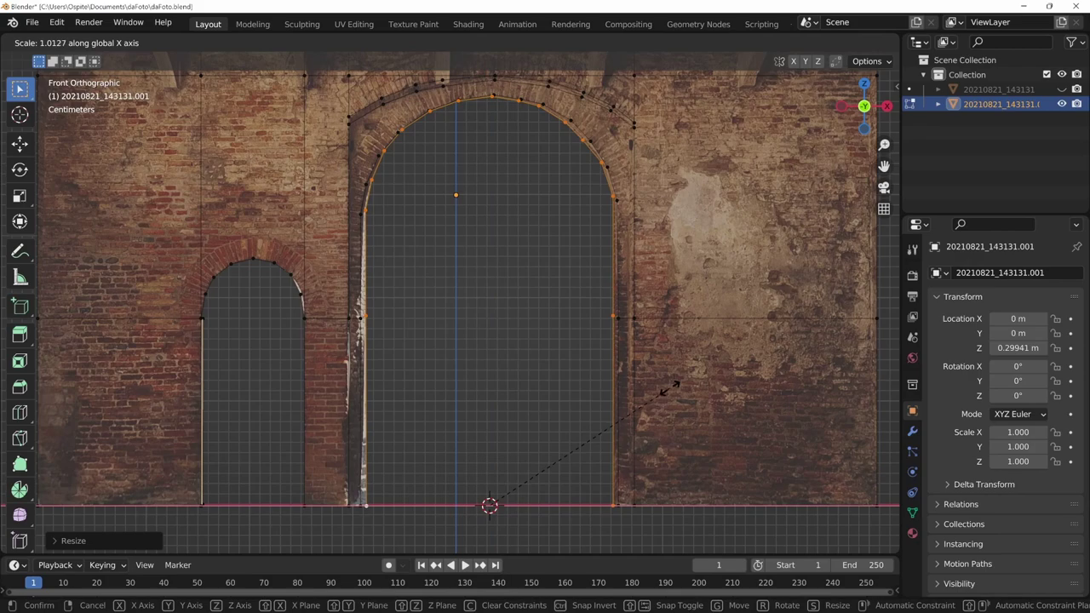
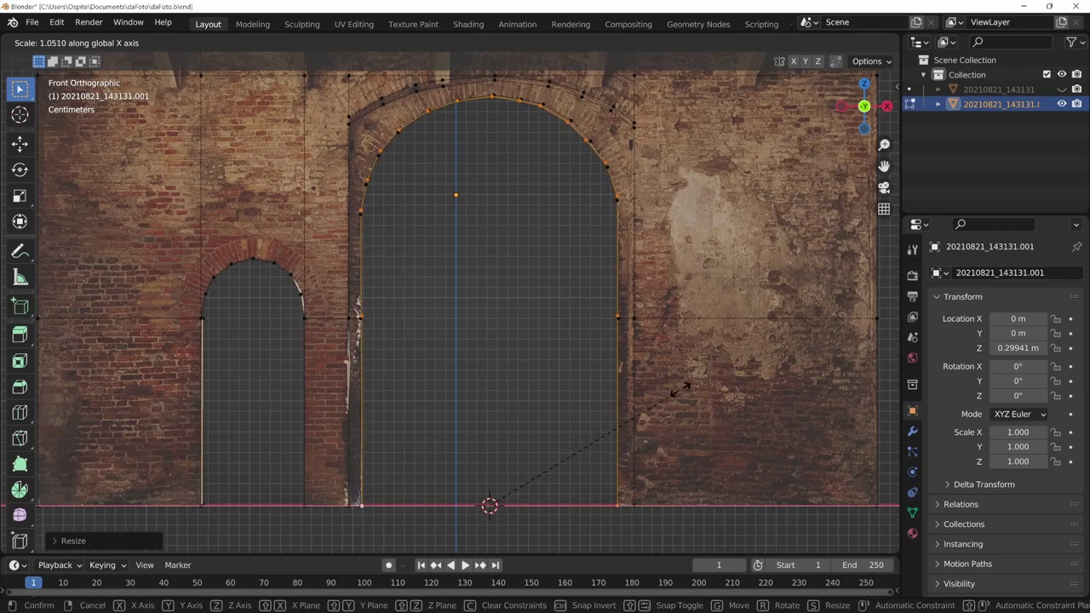
# Confirm the slight widening of the doorway along X, then view the wall at an angle.
pyautogui.click(679, 388)
pyautogui.press('s')
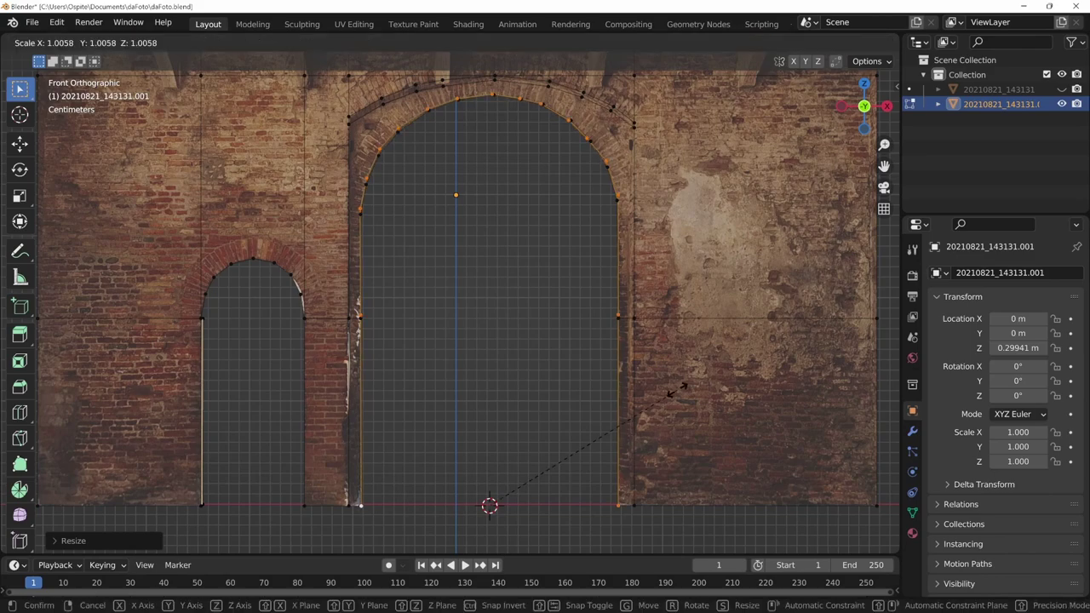
pyautogui.press('Escape')
pyautogui.moveTo(674, 391); pyautogui.dragTo(509, 406, button='middle')
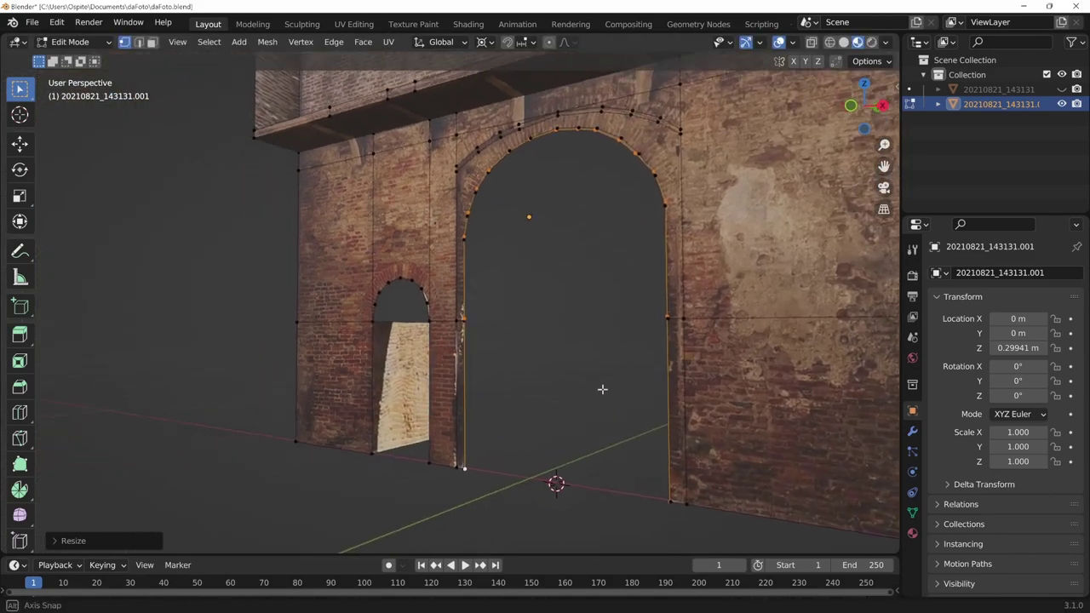
pyautogui.moveTo(601, 374); pyautogui.dragTo(627, 377, button='middle')
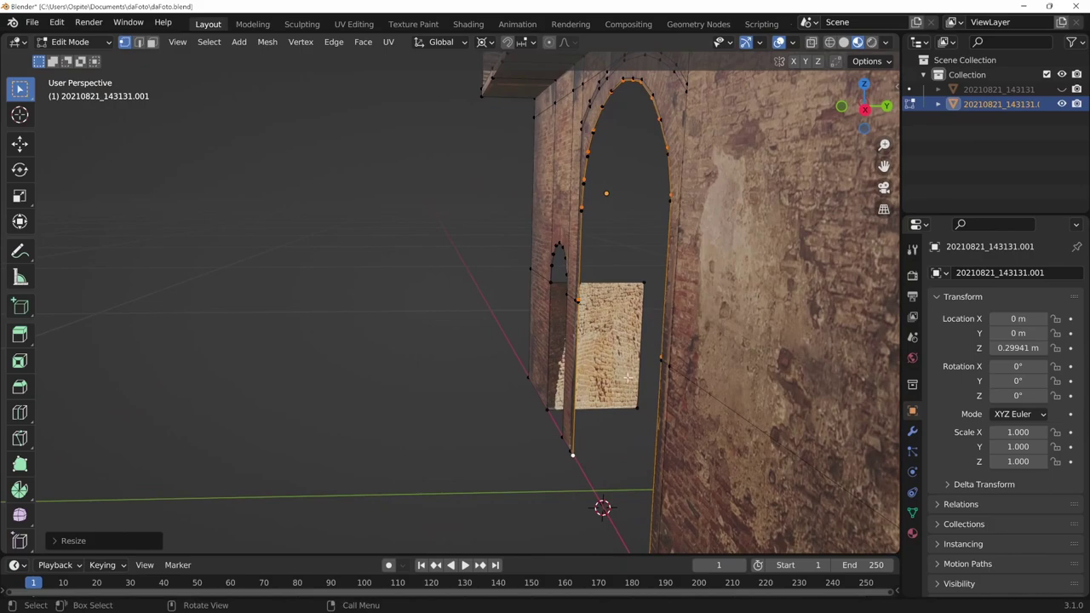
# Extrude the arch faces back along Y to form a shallow tunnel.
pyautogui.press('e')
pyautogui.press('y')
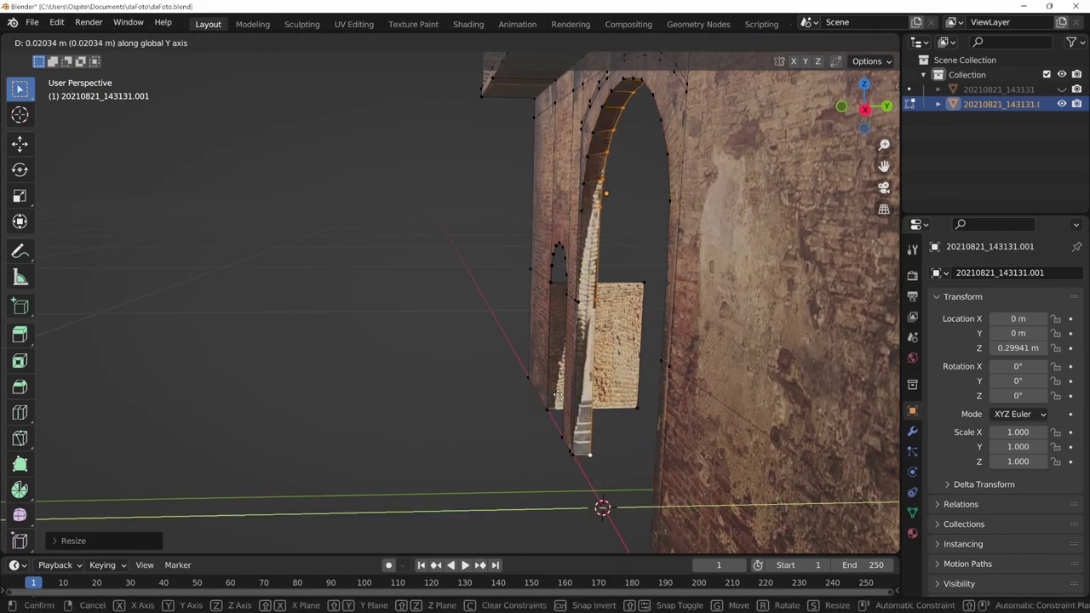
pyautogui.click(585, 403)
pyautogui.moveTo(585, 402)
pyautogui.mouseDown(button='middle')
pyautogui.moveTo(849, 387)
pyautogui.moveTo(653, 392)
pyautogui.moveTo(530, 418)
pyautogui.moveTo(664, 411)
pyautogui.moveTo(741, 378)
pyautogui.moveTo(579, 429)
pyautogui.moveTo(622, 447)
pyautogui.moveTo(588, 458)
pyautogui.moveTo(613, 360)
pyautogui.moveTo(545, 409)
pyautogui.moveTo(528, 465)
pyautogui.mouseUp(button='middle')
pyautogui.scroll(3, 622, 351)
pyautogui.keyDown('shift'); pyautogui.moveTo(623, 351); pyautogui.dragTo(631, 383, button='middle'); pyautogui.keyUp('shift')
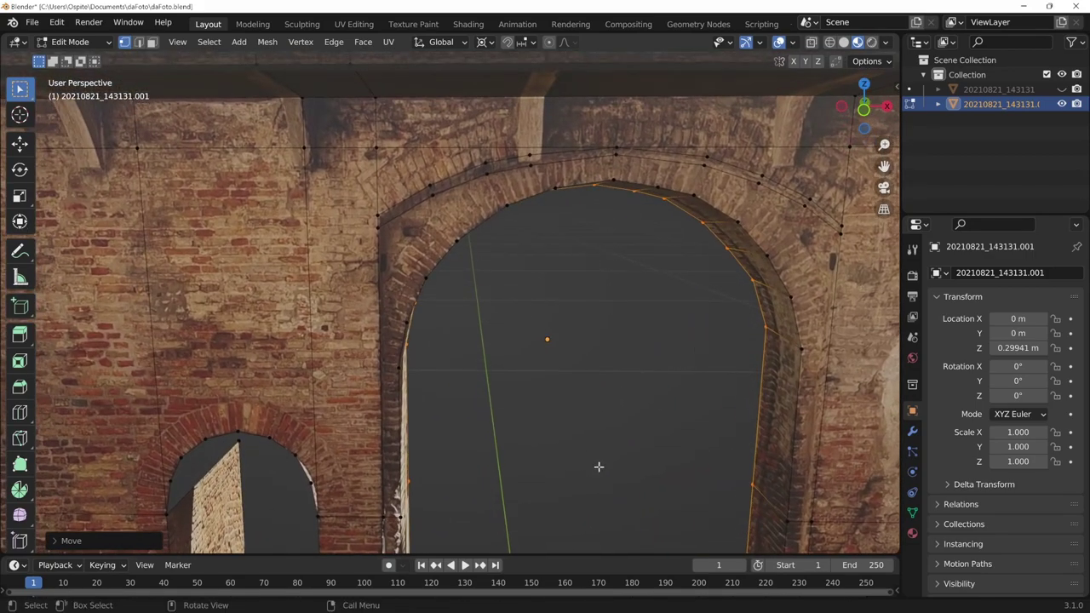
pyautogui.click(434, 194)
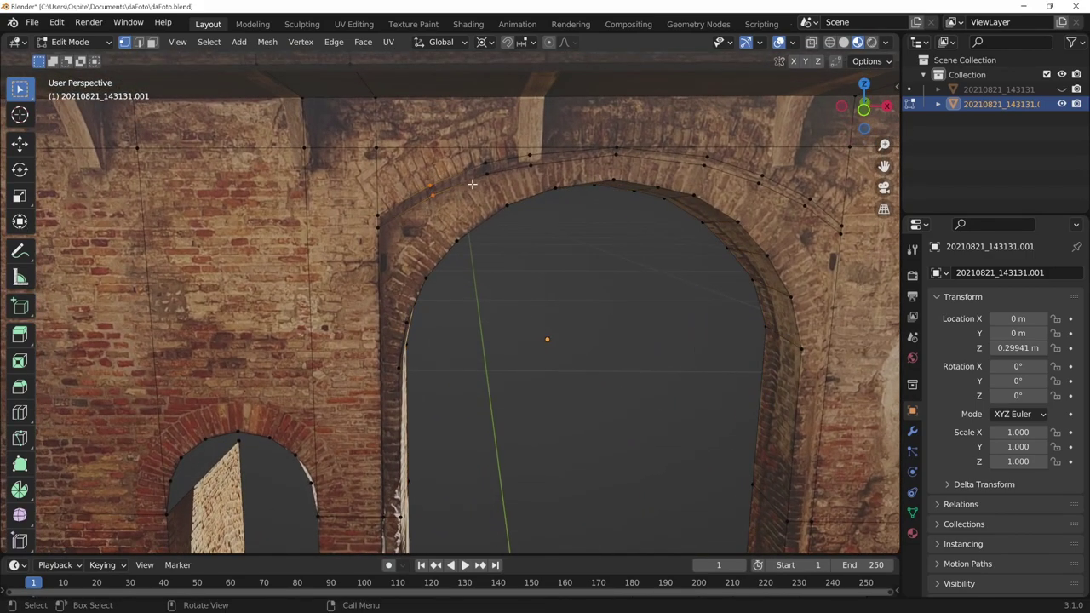
pyautogui.click(529, 161)
pyautogui.press('b')
pyautogui.moveTo(682, 174); pyautogui.dragTo(720, 153)
pyautogui.click(760, 176)
pyautogui.click(809, 202)
pyautogui.moveTo(796, 329); pyautogui.dragTo(723, 255, button='middle')
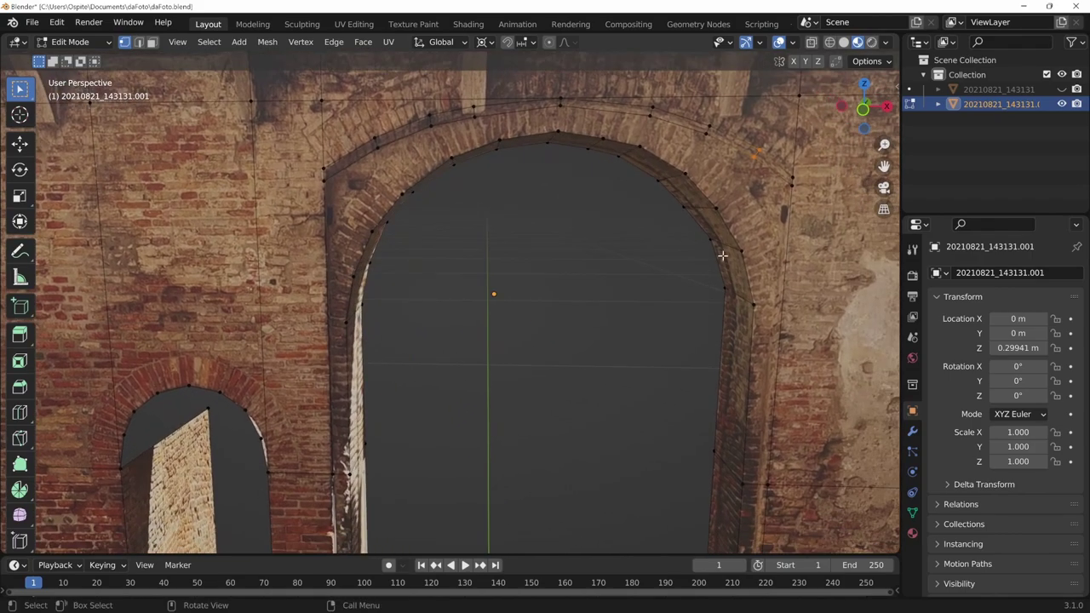
# Switch to face selection and make the arch band the active face.
pyautogui.press('l')
pyautogui.moveTo(733, 302); pyautogui.dragTo(710, 224, button='middle')
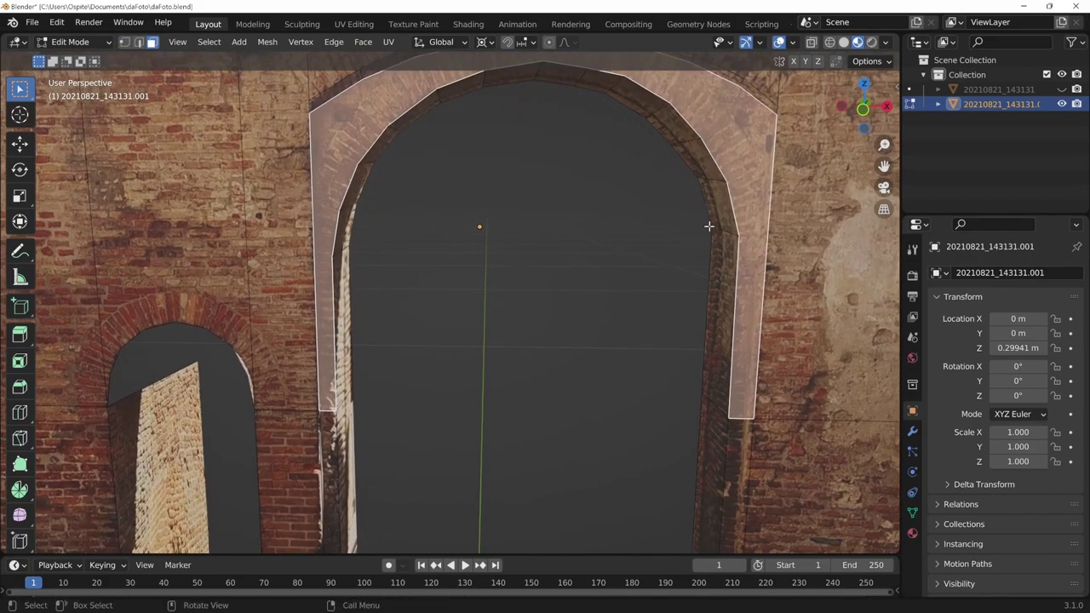
pyautogui.scroll(-3, 710, 224)
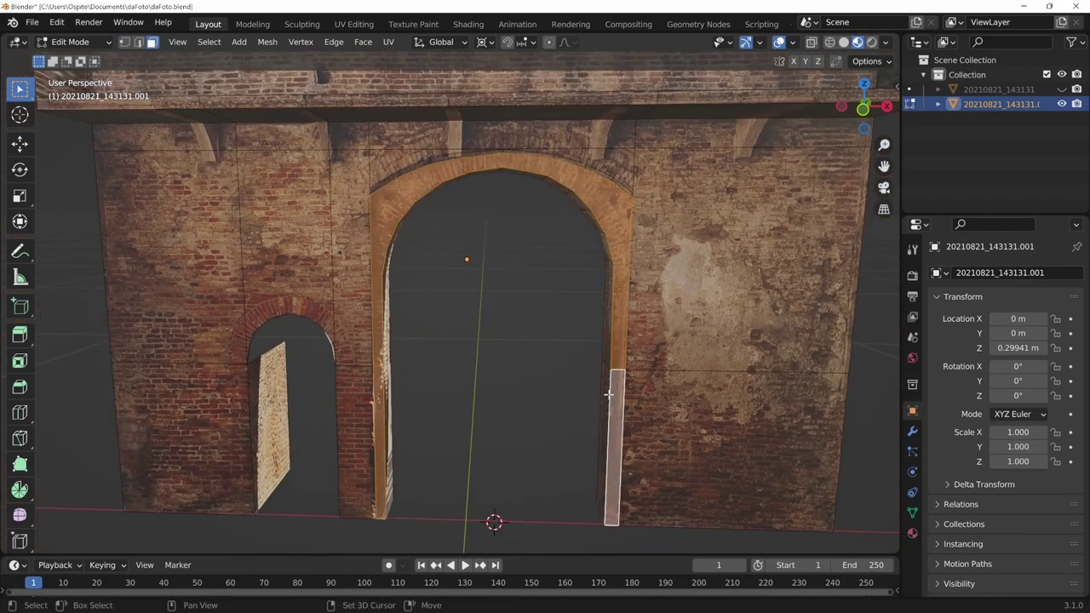
pyautogui.keyDown('shift'); pyautogui.click(619, 328); pyautogui.keyUp('shift')
pyautogui.moveTo(619, 329); pyautogui.dragTo(602, 404, button='middle')
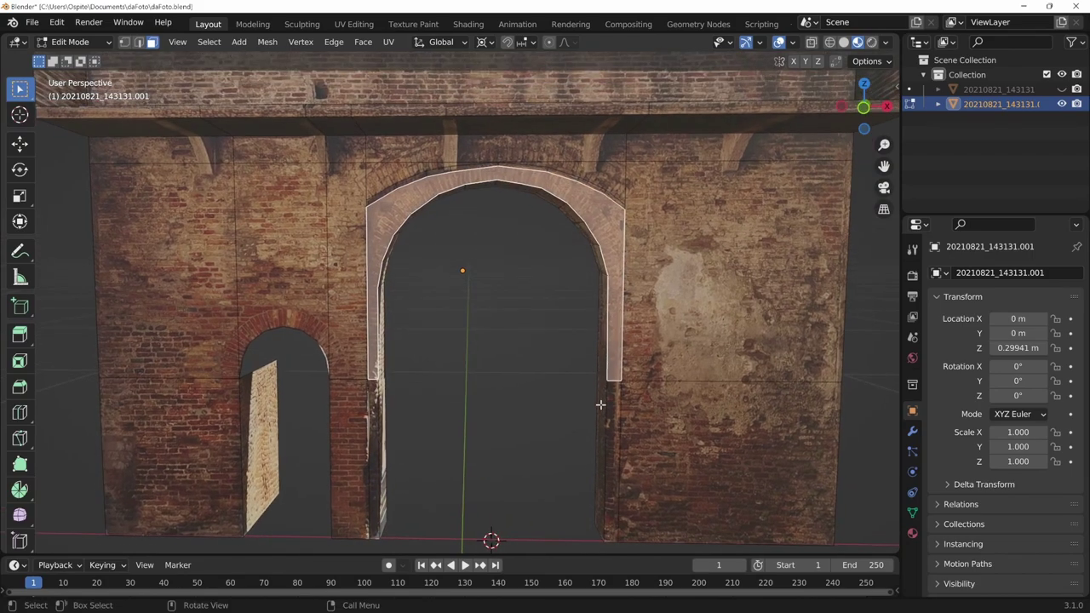
# Select the two face loops lining the doorway plus the left jamb face, and inspect the tunnel.
pyautogui.hotkey('alt', 'a')
pyautogui.keyDown('alt'); pyautogui.click(601, 380); pyautogui.keyUp('alt')
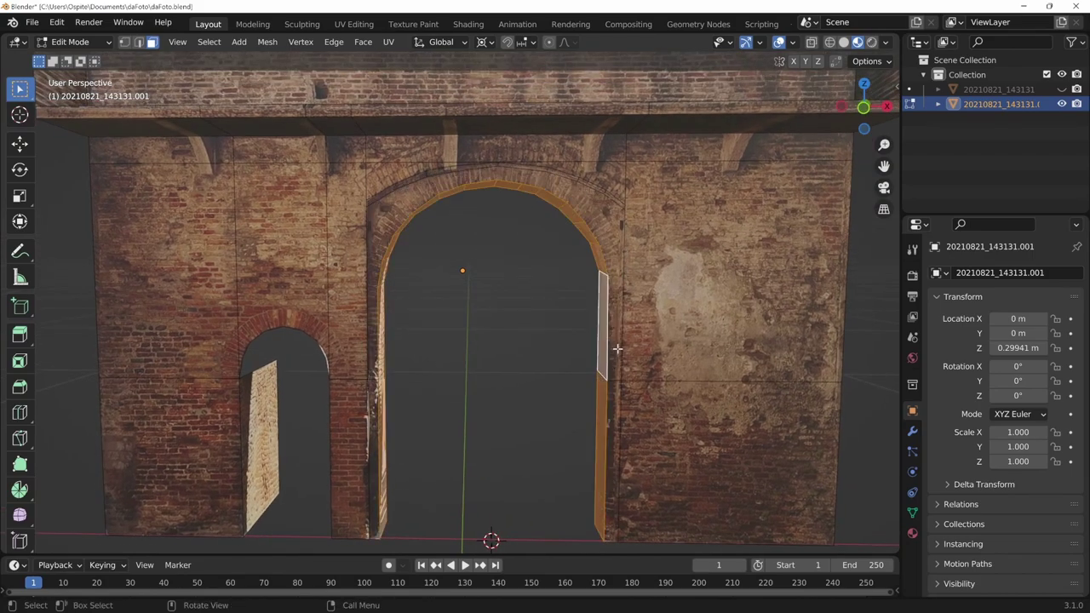
pyautogui.keyDown('alt'); pyautogui.keyDown('shift'); pyautogui.click(612, 396); pyautogui.keyUp('shift'); pyautogui.keyUp('alt')
pyautogui.keyDown('shift'); pyautogui.click(375, 415); pyautogui.keyUp('shift')
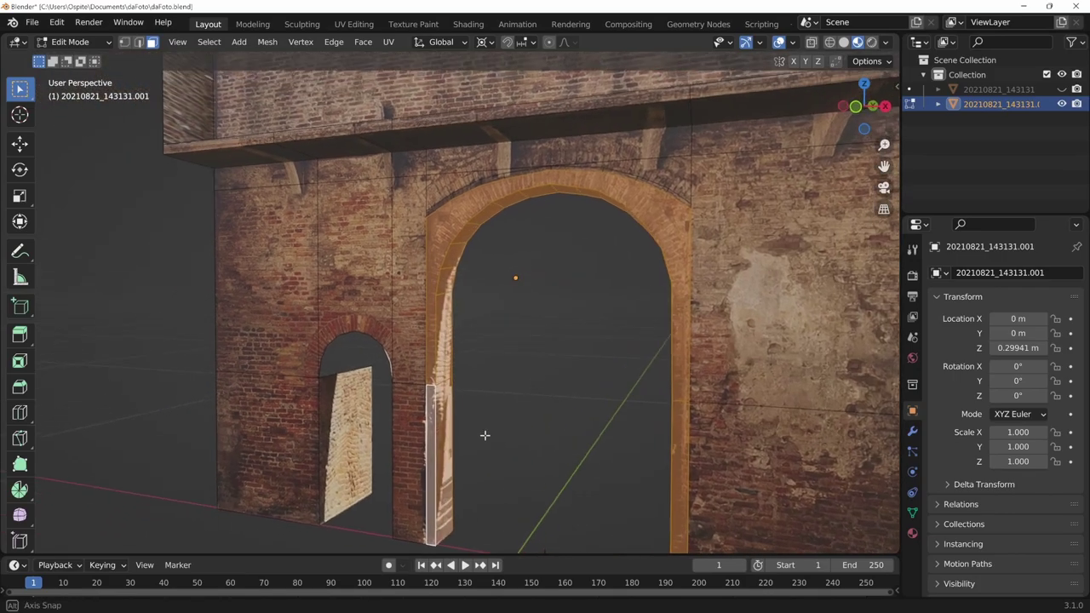
pyautogui.moveTo(389, 426)
pyautogui.mouseDown(button='middle')
pyautogui.moveTo(339, 411)
pyautogui.moveTo(332, 238)
pyautogui.mouseUp(button='middle')
pyautogui.scroll(2, 339, 411)
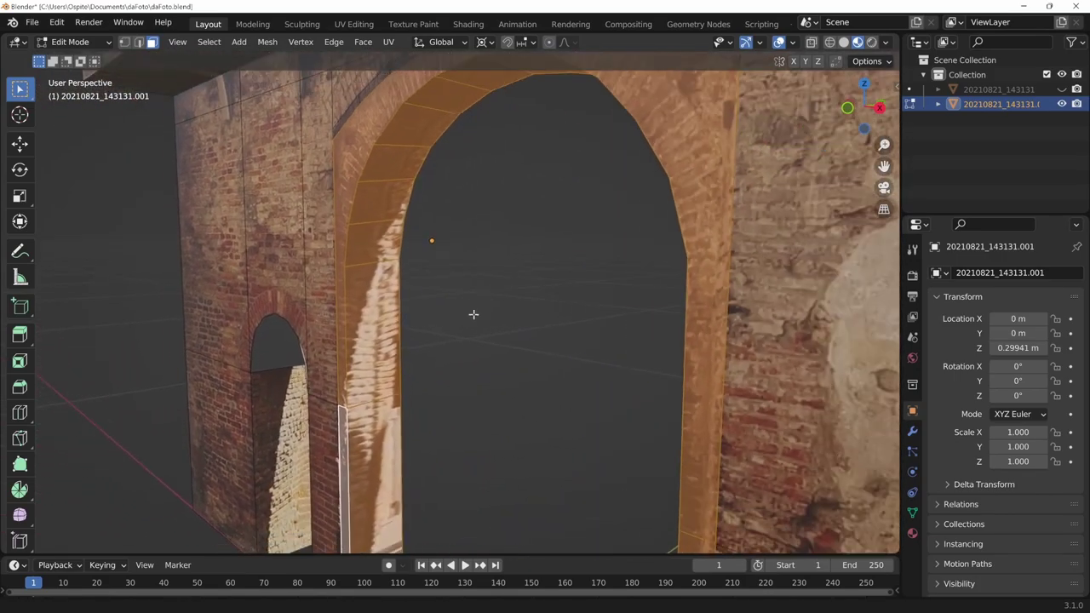
pyautogui.moveTo(419, 312)
pyautogui.mouseDown(button='middle')
pyautogui.moveTo(463, 361)
pyautogui.moveTo(472, 390)
pyautogui.mouseUp(button='middle')
pyautogui.press('g')
pyautogui.press('Escape')
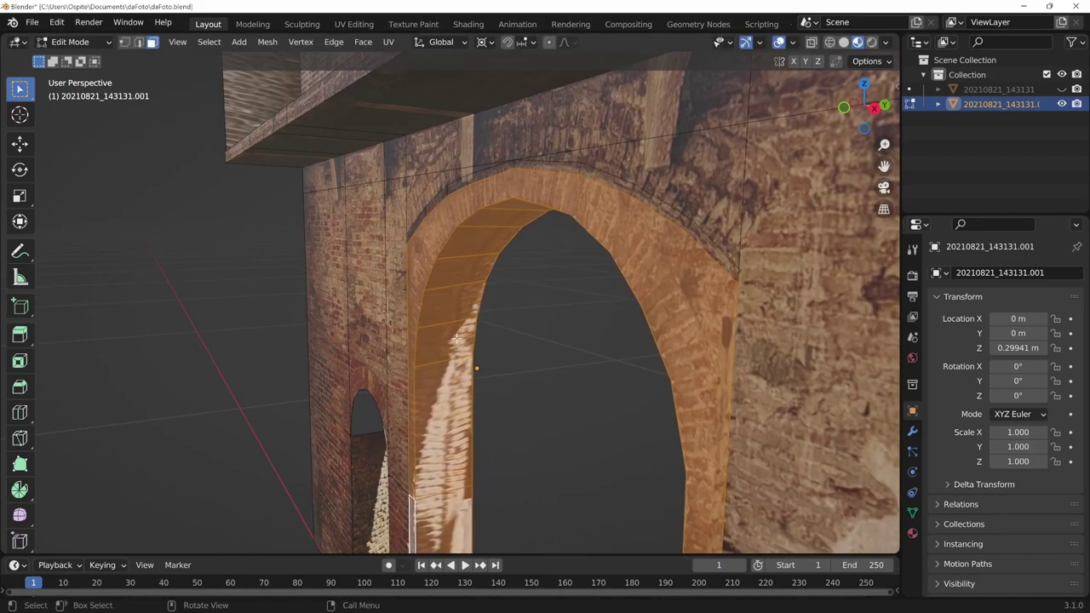
pyautogui.moveTo(407, 321)
pyautogui.mouseDown(button='middle')
pyautogui.moveTo(514, 295)
pyautogui.moveTo(555, 355)
pyautogui.moveTo(579, 338)
pyautogui.moveTo(455, 464)
pyautogui.moveTo(579, 332)
pyautogui.moveTo(611, 355)
pyautogui.moveTo(633, 403)
pyautogui.mouseUp(button='middle')
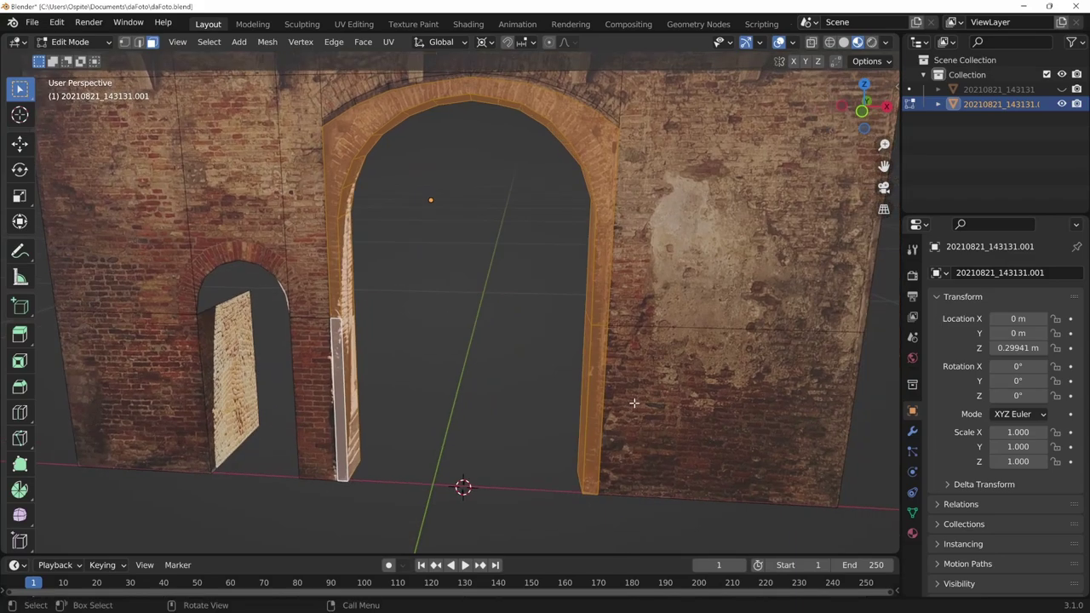
# Go to front orthographic view in vertex mode, frame the arch and floor, and deselect all.
pyautogui.press('KP_1')
pyautogui.press('1')
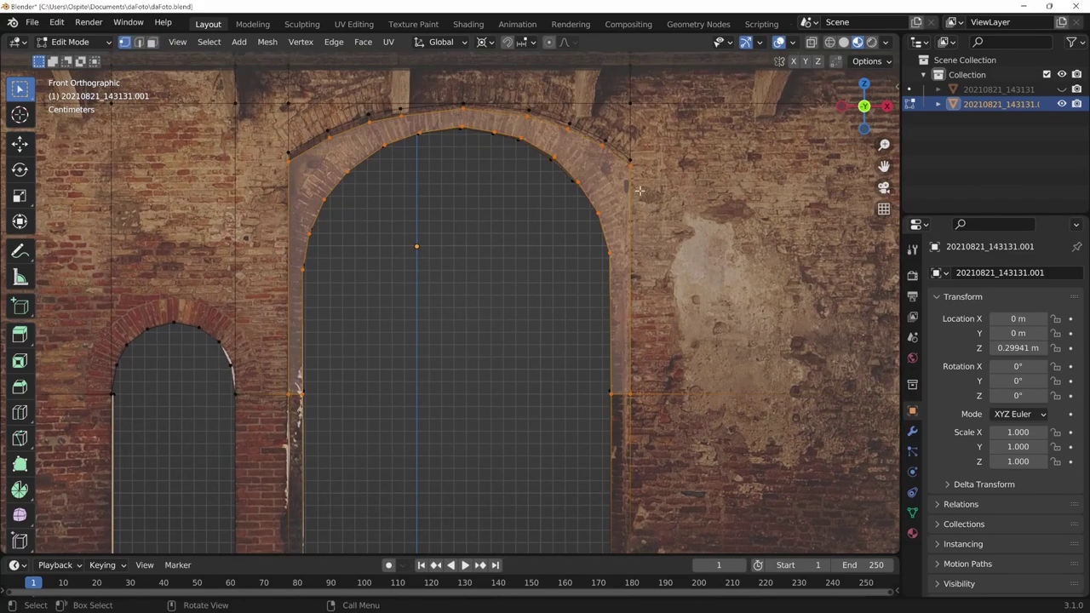
pyautogui.keyDown('shift'); pyautogui.moveTo(629, 172); pyautogui.dragTo(622, 361, button='middle'); pyautogui.keyUp('shift')
pyautogui.scroll(-1, 622, 361)
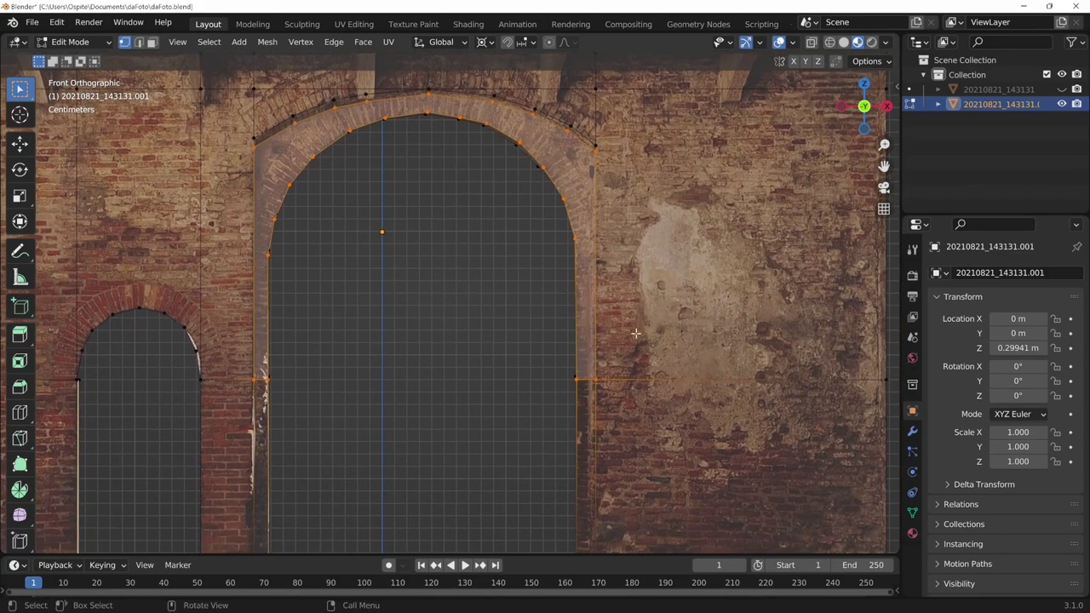
pyautogui.scroll(-1, 636, 319)
pyautogui.keyDown('shift'); pyautogui.moveTo(636, 319); pyautogui.dragTo(633, 254, button='middle'); pyautogui.keyUp('shift')
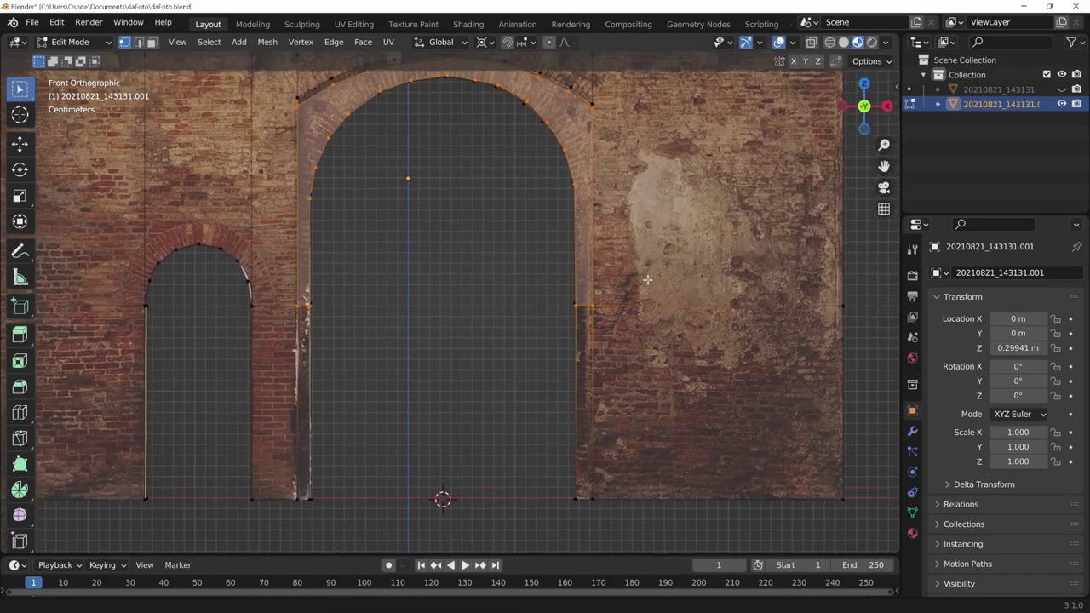
pyautogui.scroll(4, 611, 177)
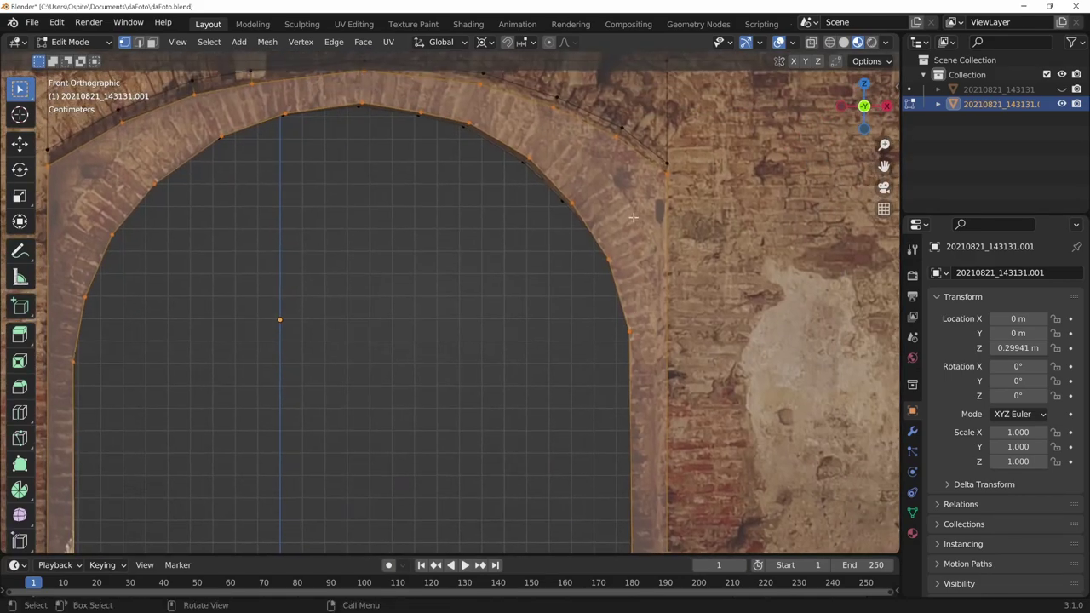
pyautogui.hotkey('alt', 'a')
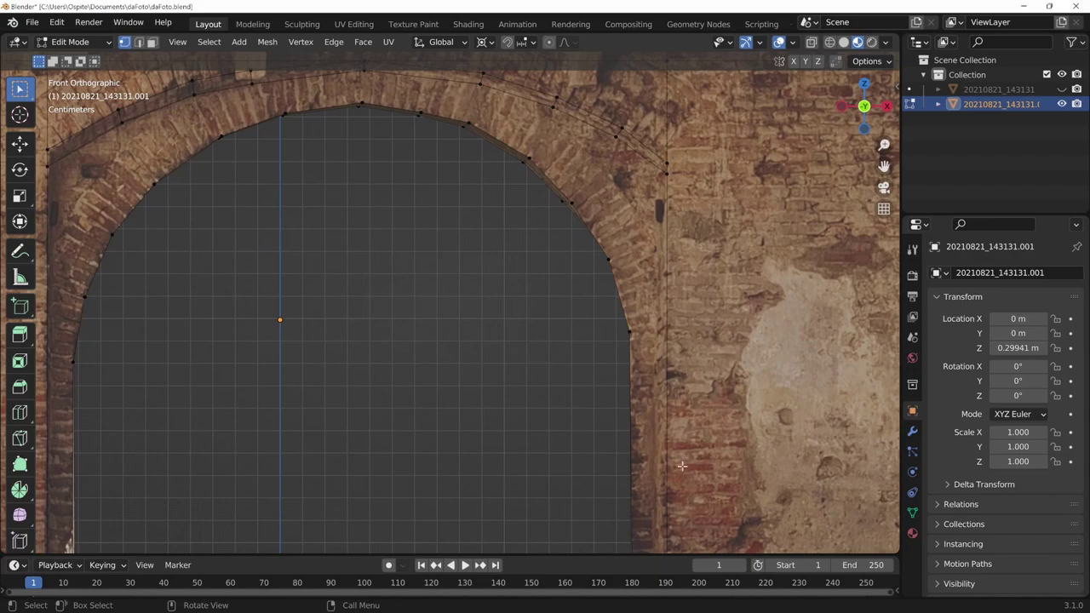
# Knife-cut an edge from the arch's upper-right corner down to the wall's bottom edge.
pyautogui.press('k')
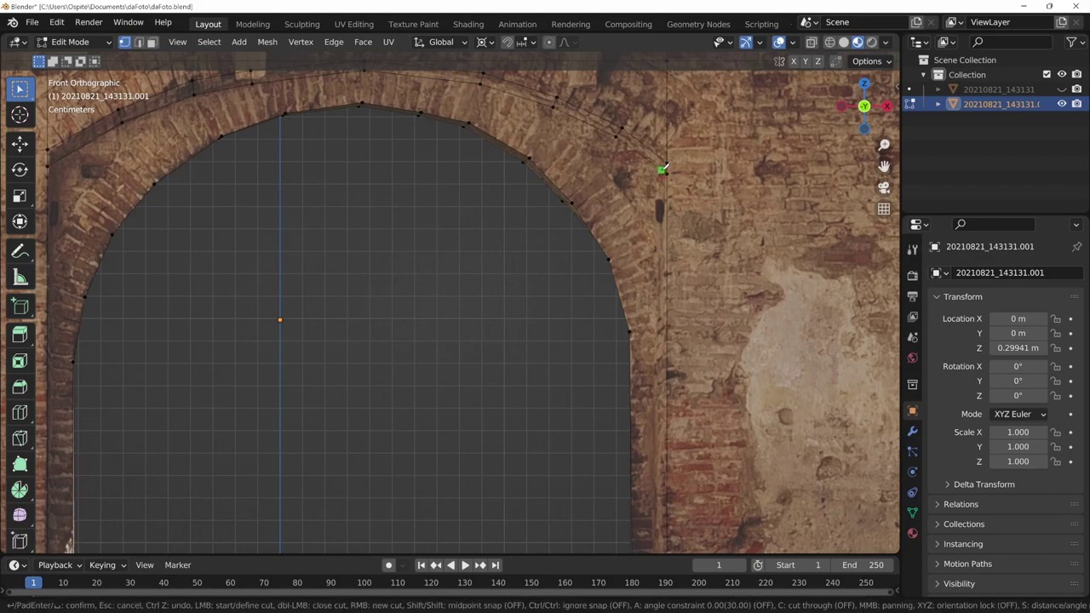
pyautogui.click(663, 169)
pyautogui.moveTo(657, 502)
pyautogui.keyDown('shift'); pyautogui.mouseDown(button='middle')
pyautogui.moveTo(658, 334)
pyautogui.moveTo(638, 165)
pyautogui.mouseUp(button='middle'); pyautogui.keyUp('shift')
pyautogui.keyDown('shift'); pyautogui.moveTo(655, 358); pyautogui.dragTo(641, 365, button='middle'); pyautogui.keyUp('shift')
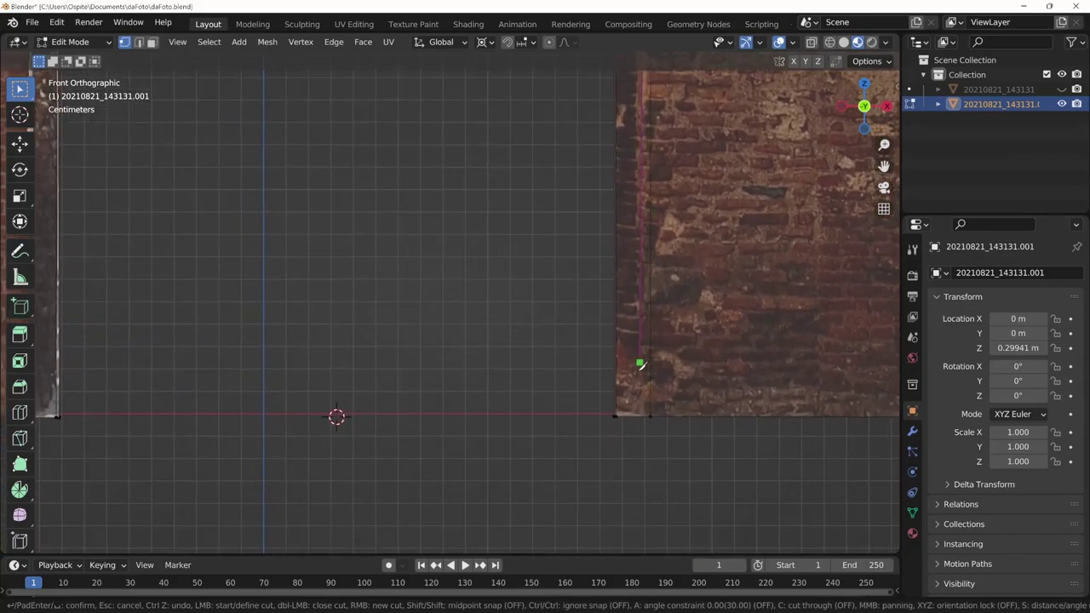
pyautogui.click(647, 438)
pyautogui.press('Return')
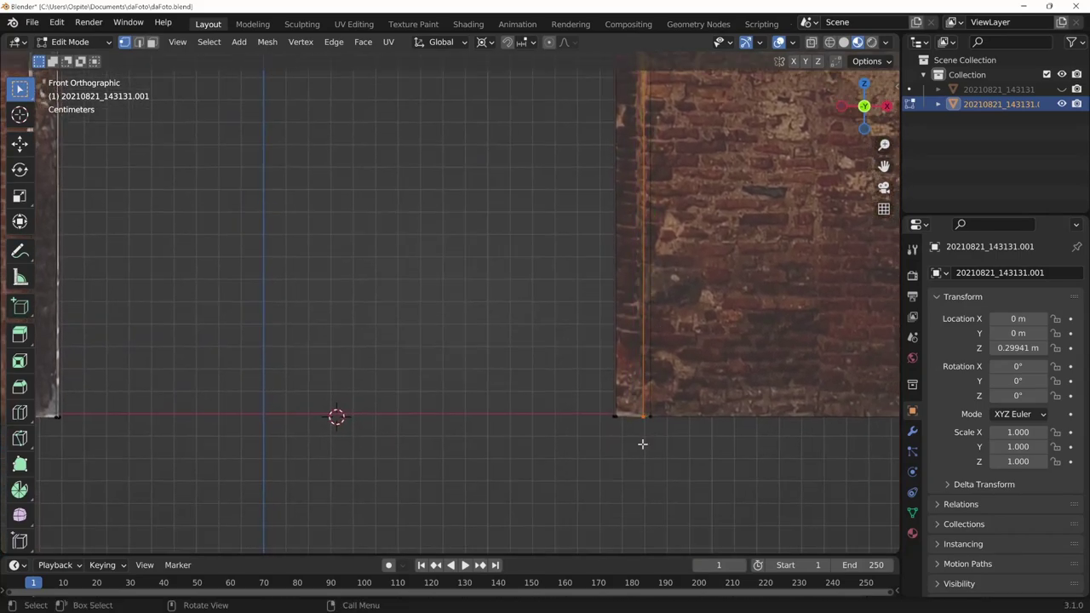
pyautogui.keyDown('shift'); pyautogui.moveTo(383, 318); pyautogui.dragTo(708, 468, button='middle'); pyautogui.keyUp('shift')
pyautogui.scroll(-2, 699, 453)
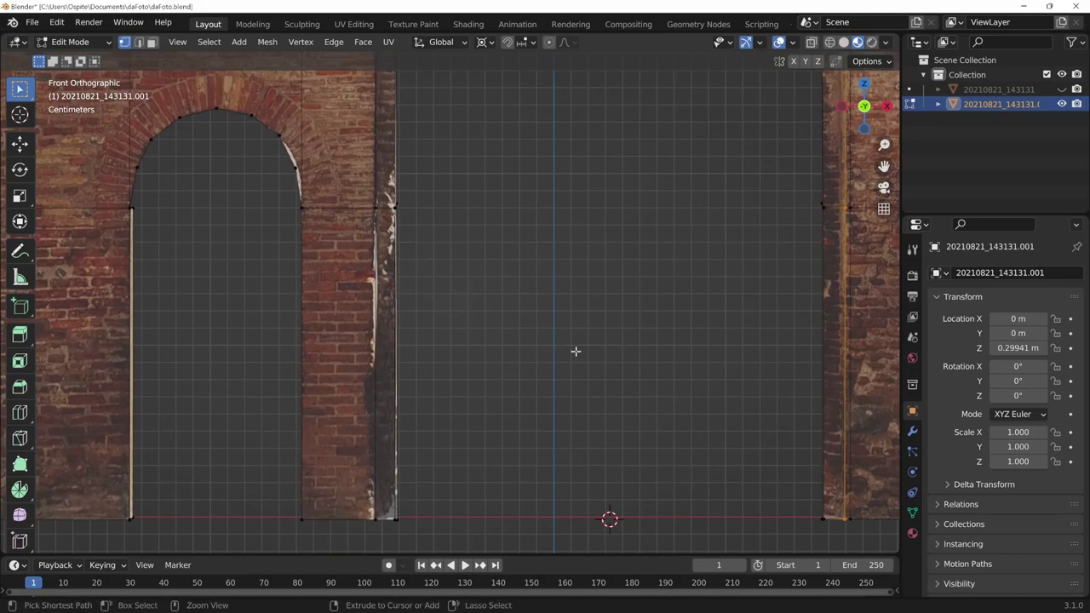
pyautogui.scroll(-2, 576, 352)
pyautogui.scroll(-1, 417, 287)
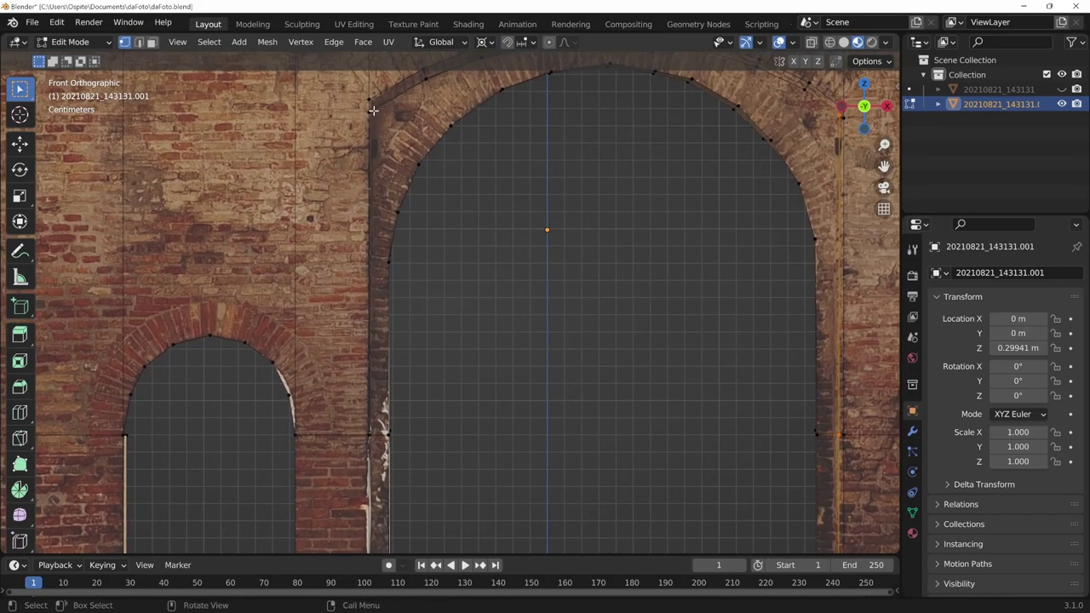
# Knife-cut from the upper-left corner to the arch edge.
pyautogui.press('k')
pyautogui.scroll(4, 376, 104)
pyautogui.click(388, 194)
pyautogui.press('Return')
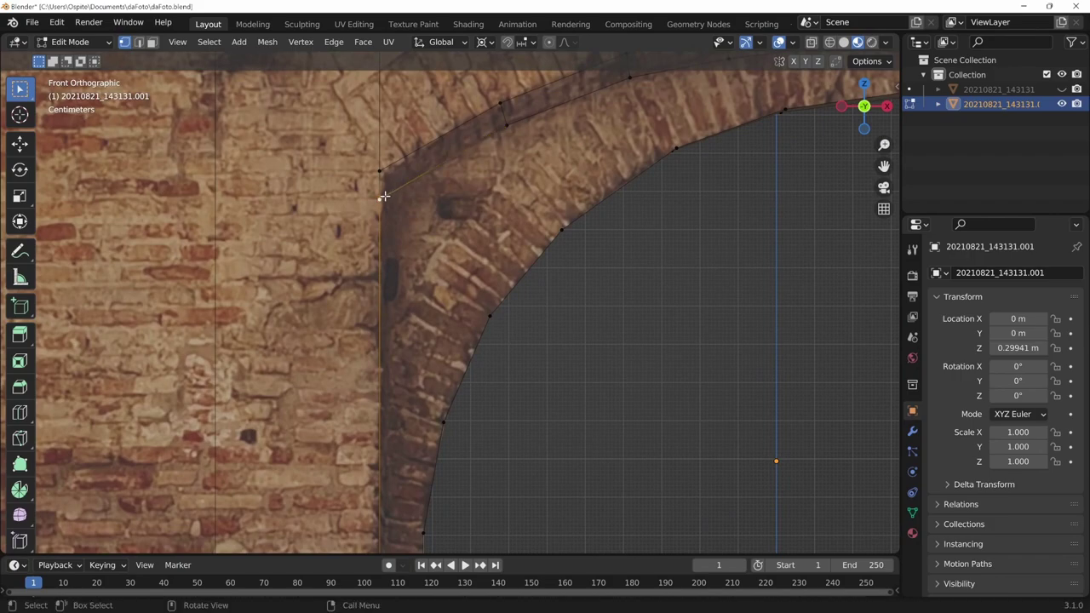
# Knife-cut from the arch's left corner down the left pillar.
pyautogui.press('k')
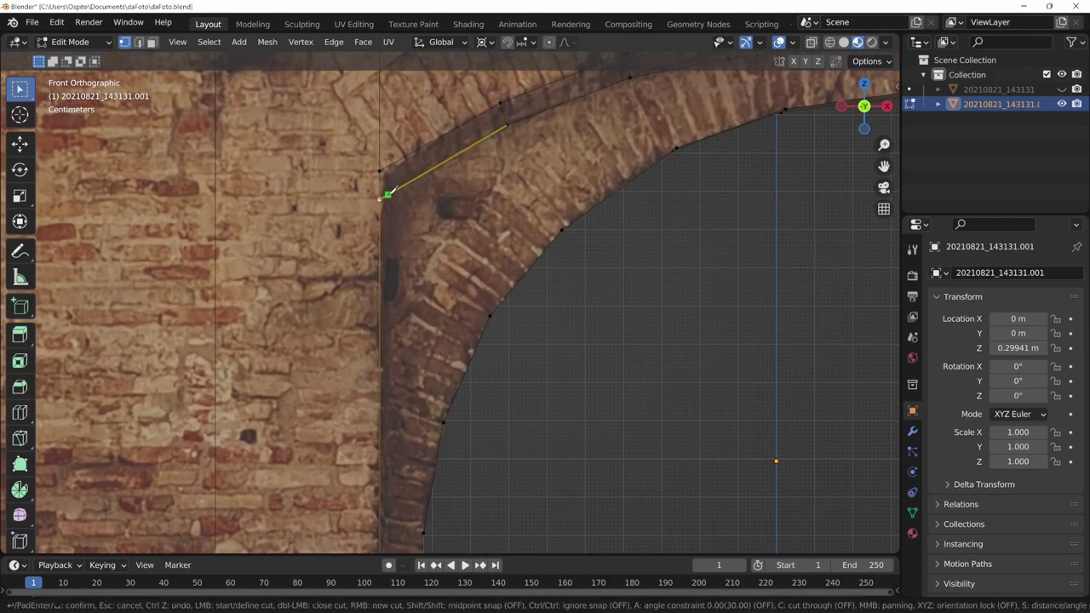
pyautogui.click(387, 195)
pyautogui.scroll(-4, 474, 357)
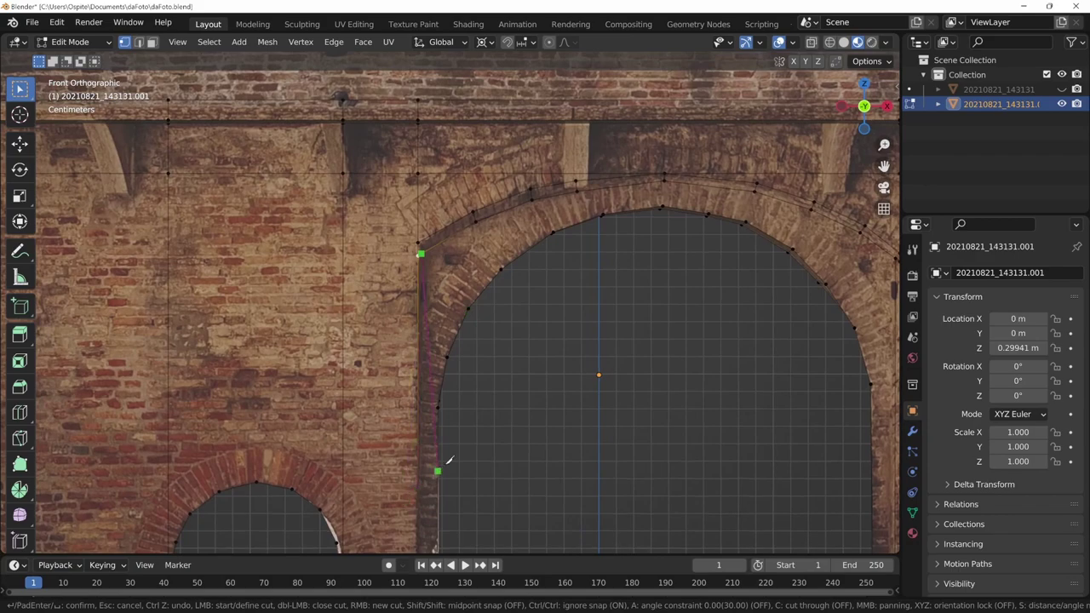
pyautogui.moveTo(443, 462); pyautogui.dragTo(499, 138, button='middle')
pyautogui.moveTo(527, 351); pyautogui.dragTo(528, 281, button='middle')
pyautogui.click(444, 129)
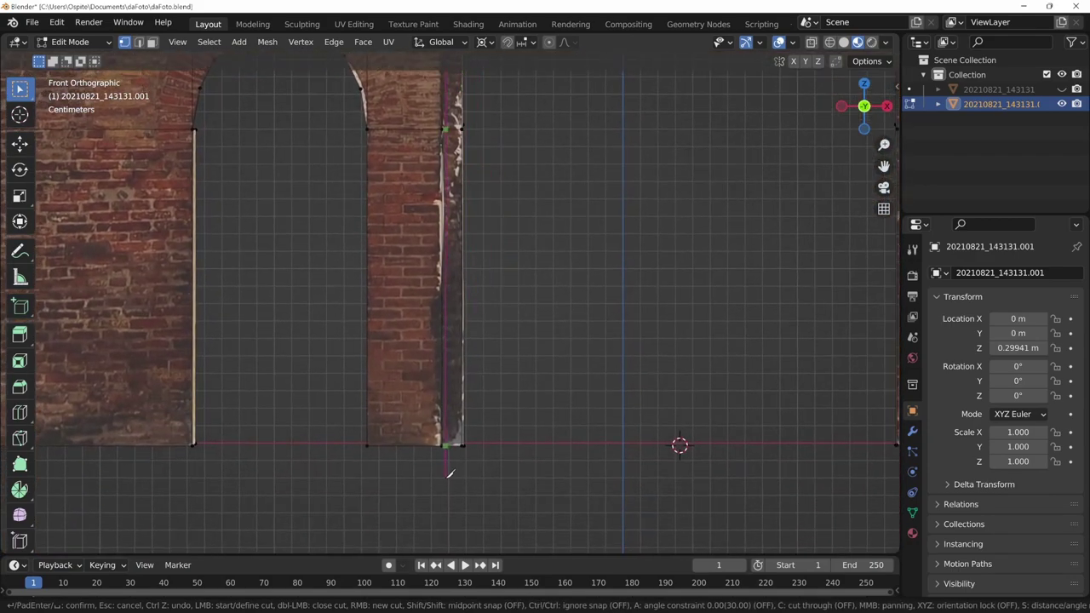
pyautogui.press('Return')
# Dissolve the extra edges at the big arch's upper-left corner.
pyautogui.press('Home')
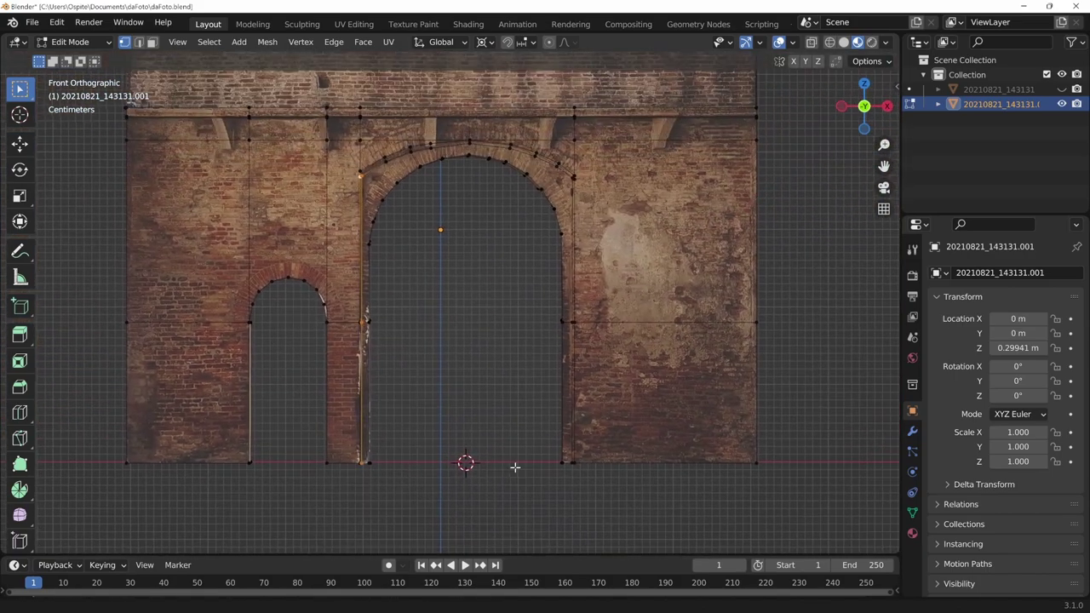
pyautogui.scroll(2, 475, 284)
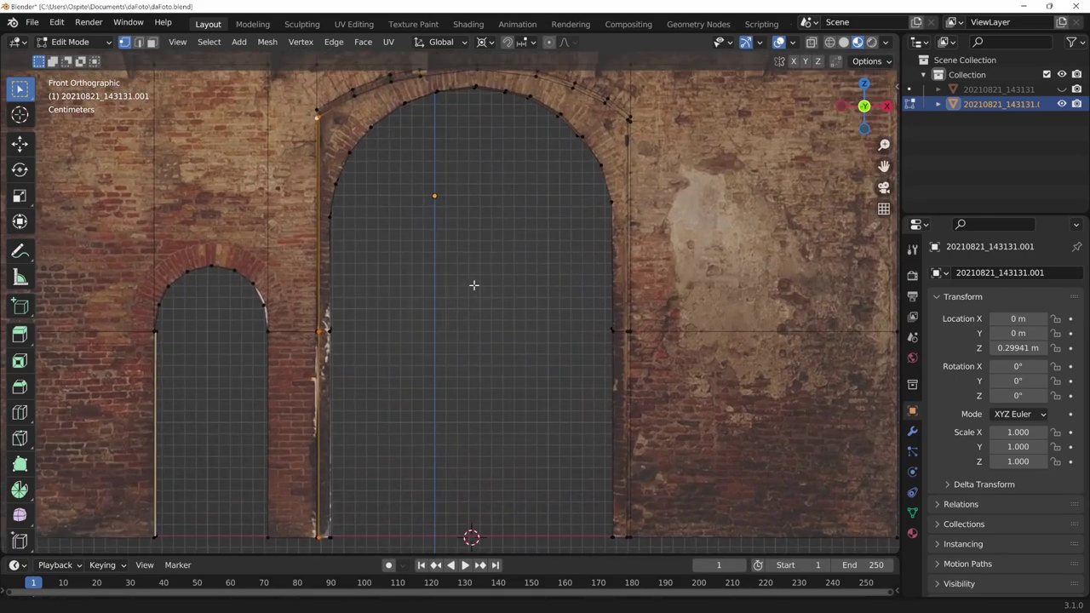
pyautogui.scroll(2, 463, 324)
pyautogui.moveTo(462, 324)
pyautogui.keyDown('shift'); pyautogui.mouseDown(button='middle')
pyautogui.moveTo(463, 392)
pyautogui.moveTo(475, 292)
pyautogui.moveTo(489, 343)
pyautogui.mouseUp(button='middle'); pyautogui.keyUp('shift')
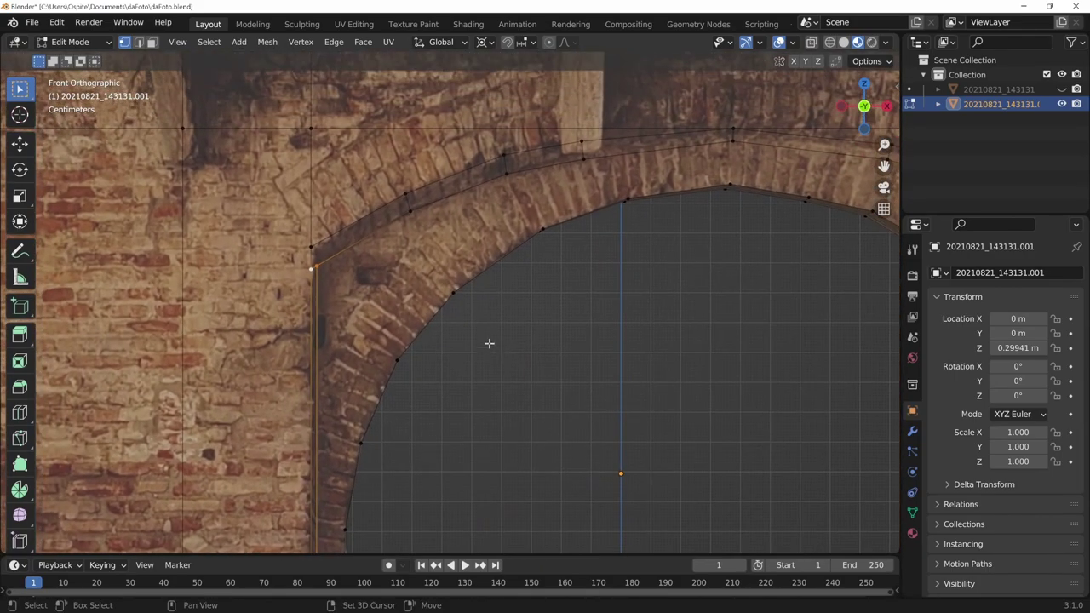
pyautogui.click(310, 258)
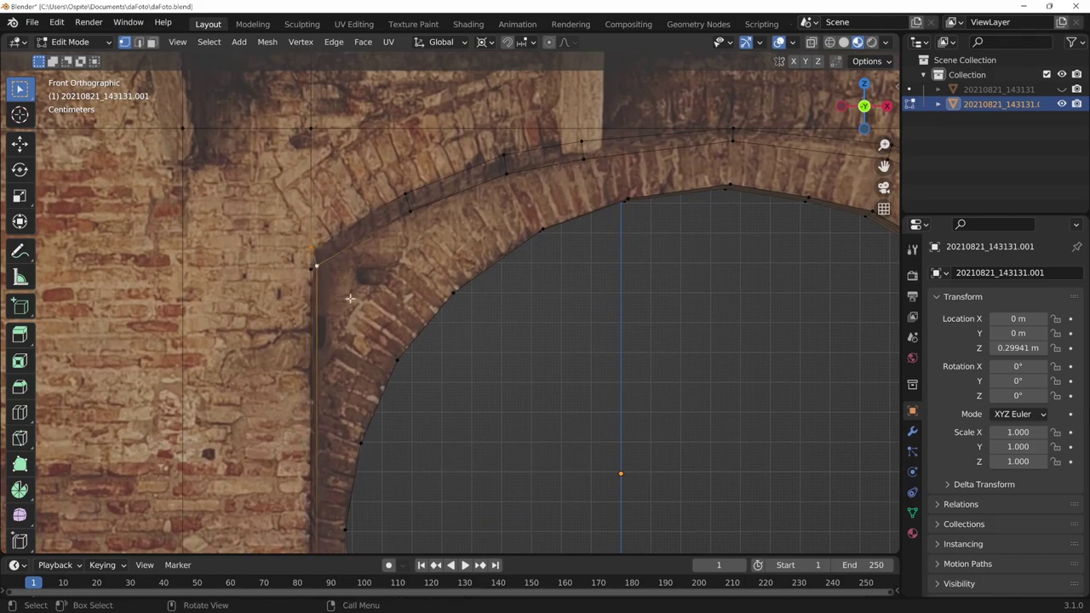
pyautogui.press('2')
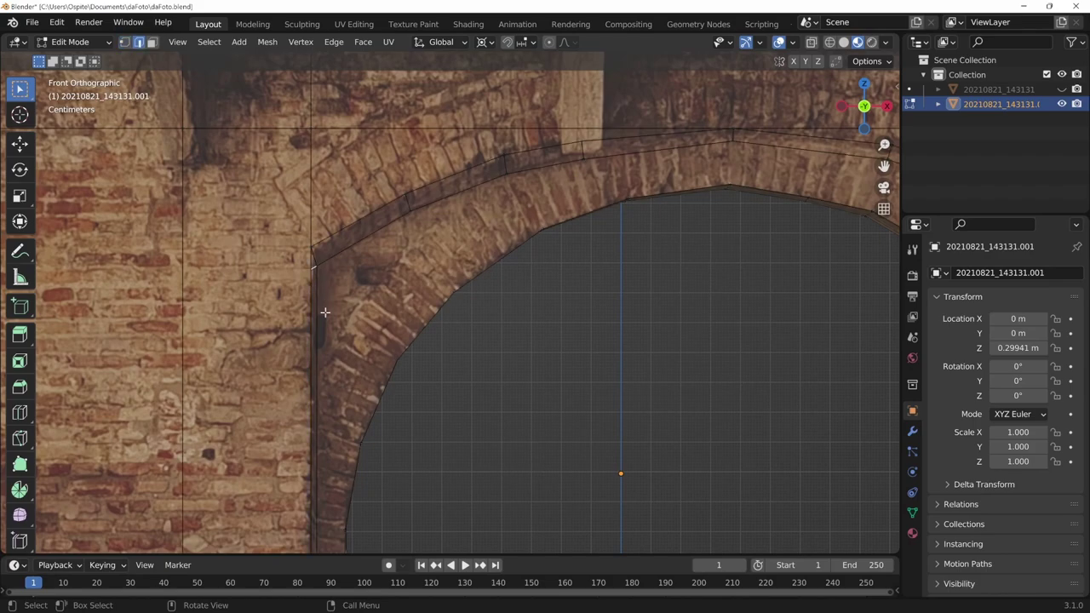
pyautogui.hotkey('ctrl', 'x')
# Dissolve the extra edges at the arch's upper-right corner.
pyautogui.keyDown('shift'); pyautogui.moveTo(438, 335); pyautogui.dragTo(687, 344, button='middle'); pyautogui.keyUp('shift')
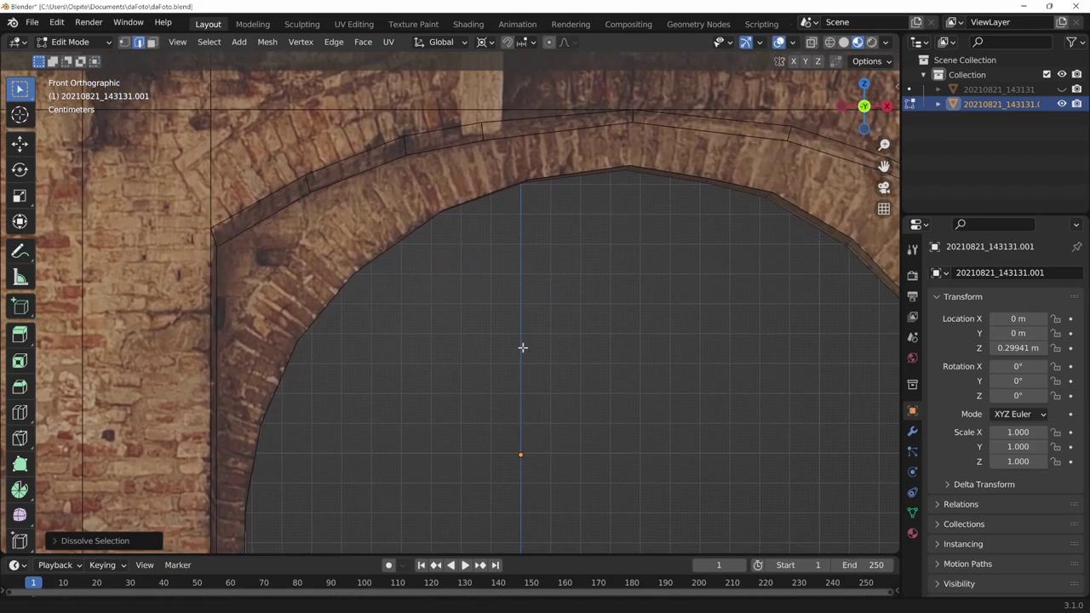
pyautogui.scroll(2, 687, 344)
pyautogui.scroll(3, 706, 268)
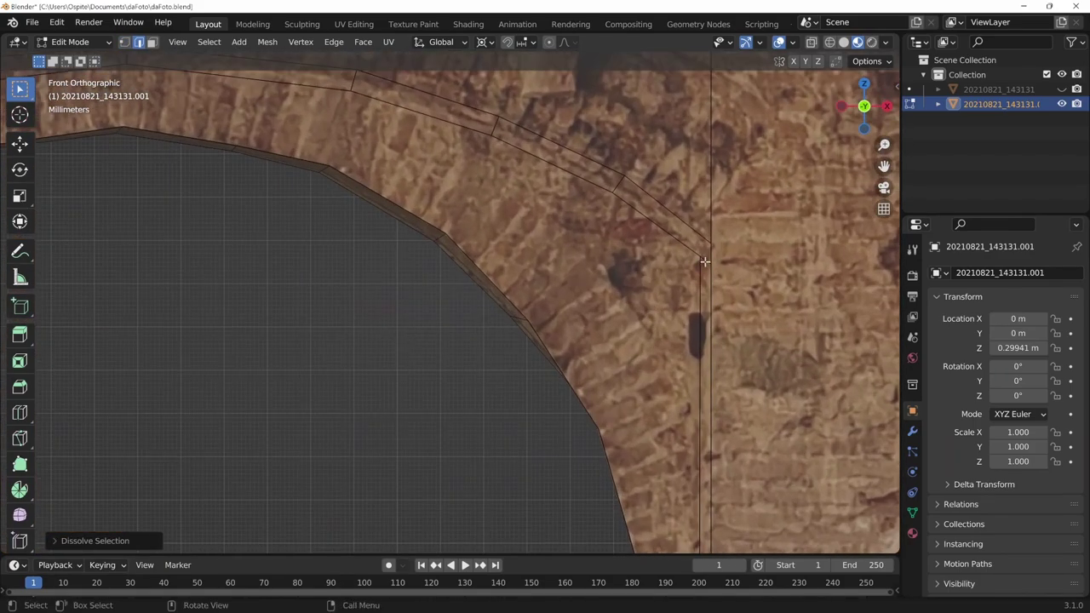
pyautogui.keyDown('ctrl'); pyautogui.click(707, 267); pyautogui.keyUp('ctrl')
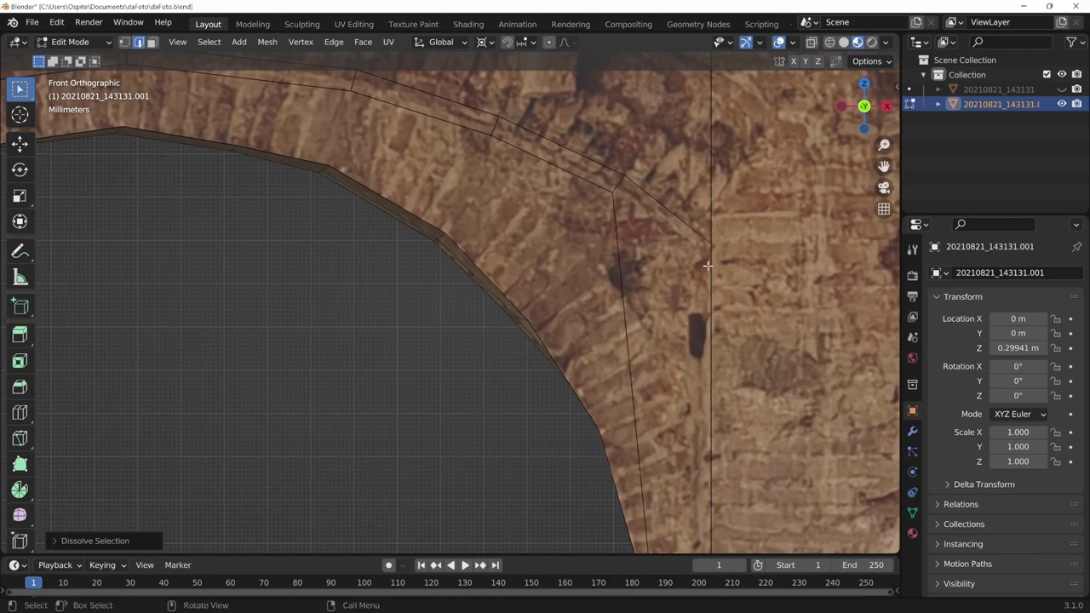
pyautogui.hotkey('ctrl', 'z')
pyautogui.press('1')
pyautogui.click(700, 256)
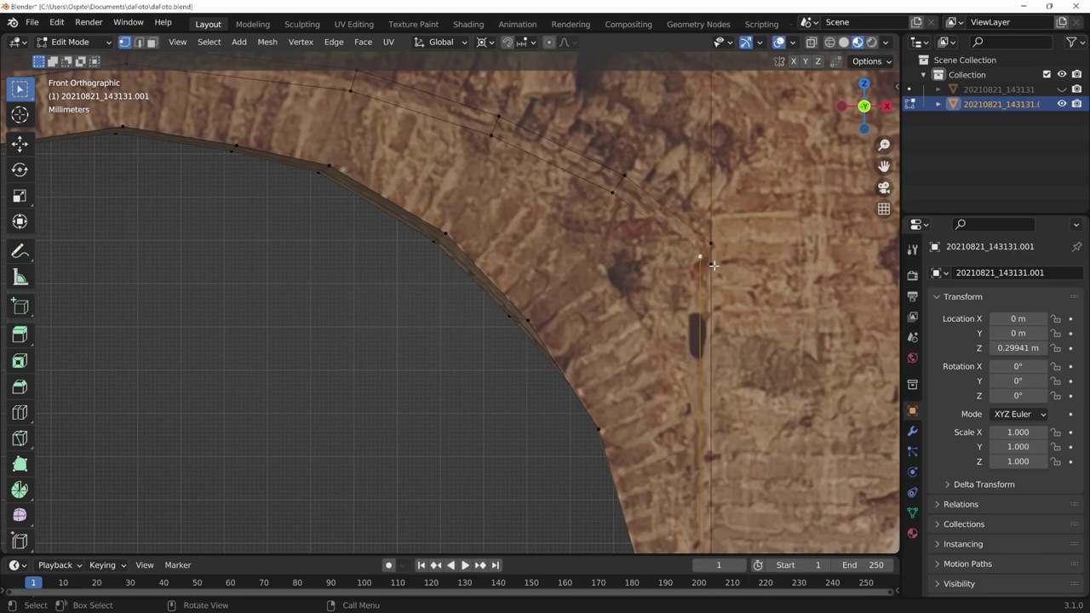
pyautogui.press('2')
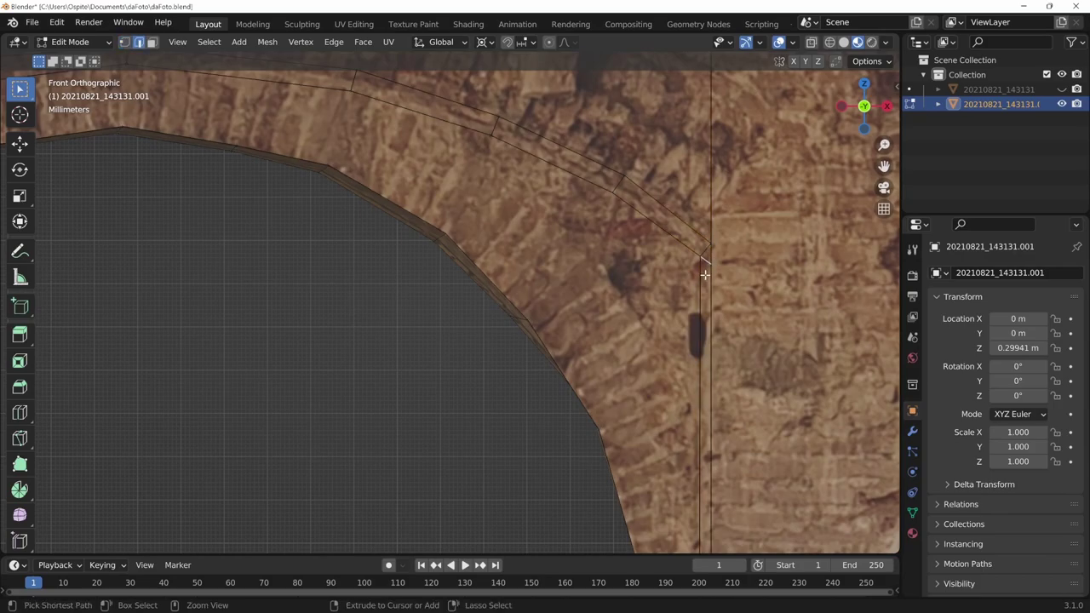
pyautogui.hotkey('ctrl', 'x')
# Select the arch band faces and the narrow strip to its right, back in front view.
pyautogui.scroll(-4, 690, 281)
pyautogui.scroll(-2, 673, 290)
pyautogui.scroll(-1, 614, 337)
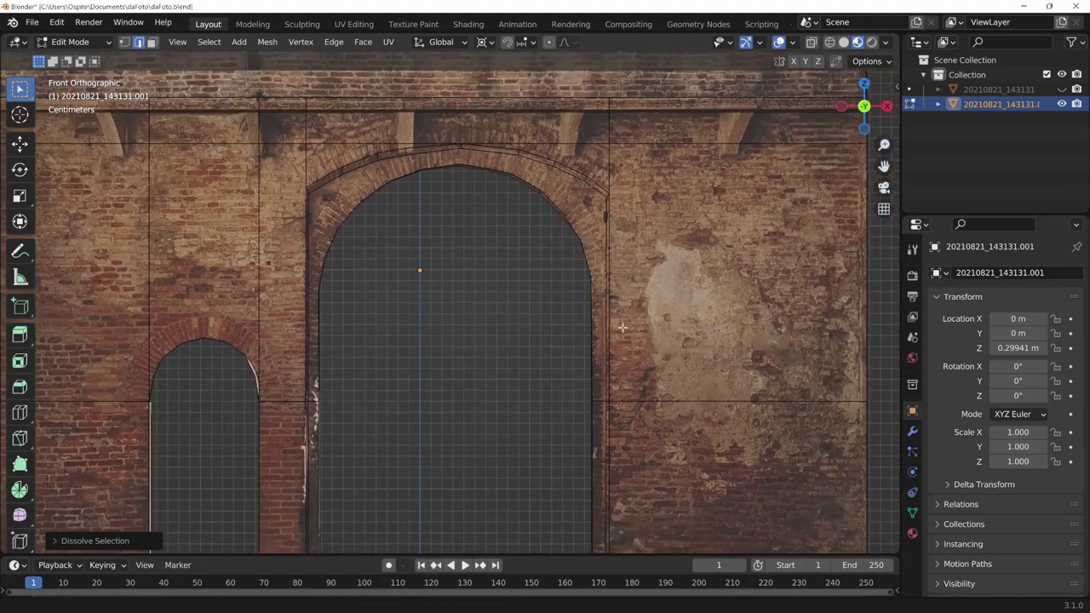
pyautogui.scroll(-2, 552, 383)
pyautogui.moveTo(516, 395)
pyautogui.mouseDown(button='middle')
pyautogui.moveTo(433, 368)
pyautogui.moveTo(489, 358)
pyautogui.mouseUp(button='middle')
pyautogui.click(423, 408)
pyautogui.keyDown('alt'); pyautogui.click(445, 393); pyautogui.keyUp('alt')
pyautogui.keyDown('shift'); pyautogui.click(551, 266); pyautogui.keyUp('shift')
pyautogui.keyDown('shift'); pyautogui.click(556, 387); pyautogui.keyUp('shift')
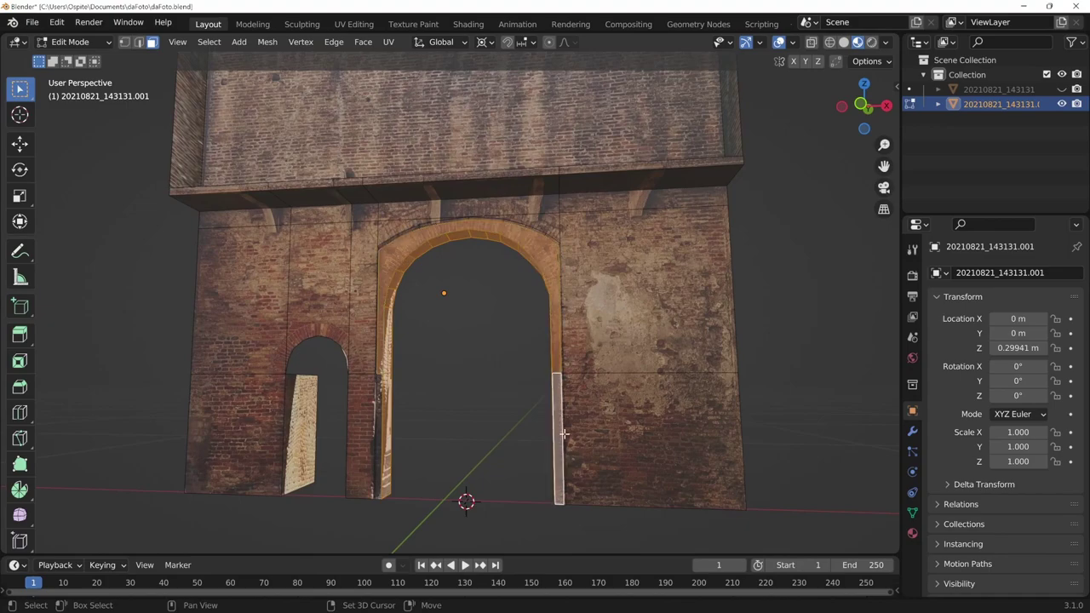
pyautogui.moveTo(556, 387)
pyautogui.mouseDown(button='middle')
pyautogui.moveTo(641, 452)
pyautogui.moveTo(693, 462)
pyautogui.mouseUp(button='middle')
pyautogui.press('KP_1')
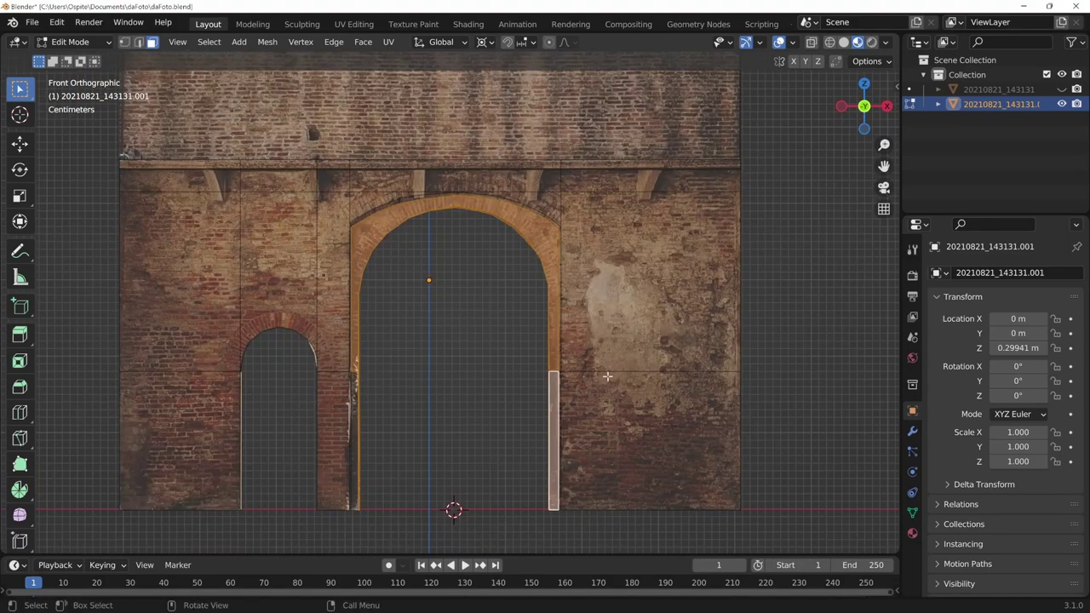
pyautogui.scroll(-2, 612, 380)
# Add the left strip to the selection and scale the arch faces up slightly.
pyautogui.scroll(1, 506, 448)
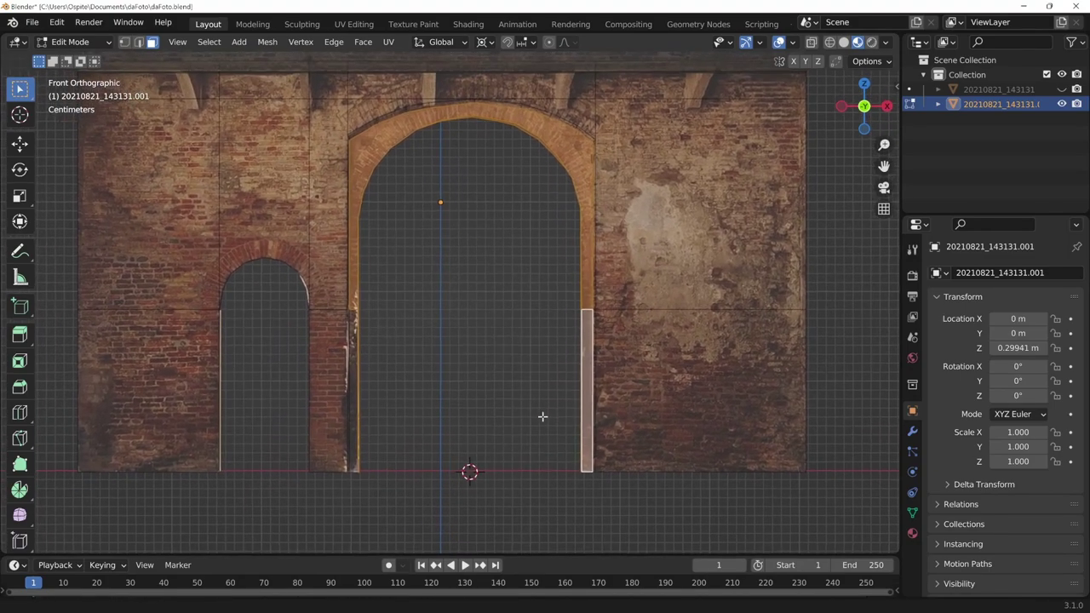
pyautogui.keyDown('shift'); pyautogui.scroll(-2, 349, 344); pyautogui.keyUp('shift')
pyautogui.keyDown('shift'); pyautogui.click(358, 350); pyautogui.keyUp('shift')
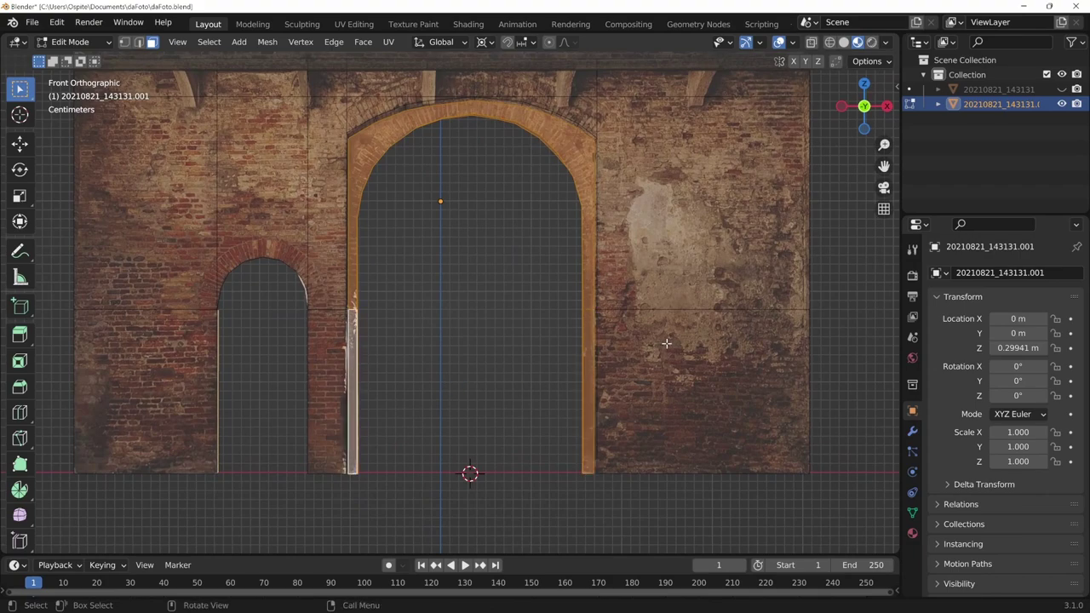
pyautogui.press('s')
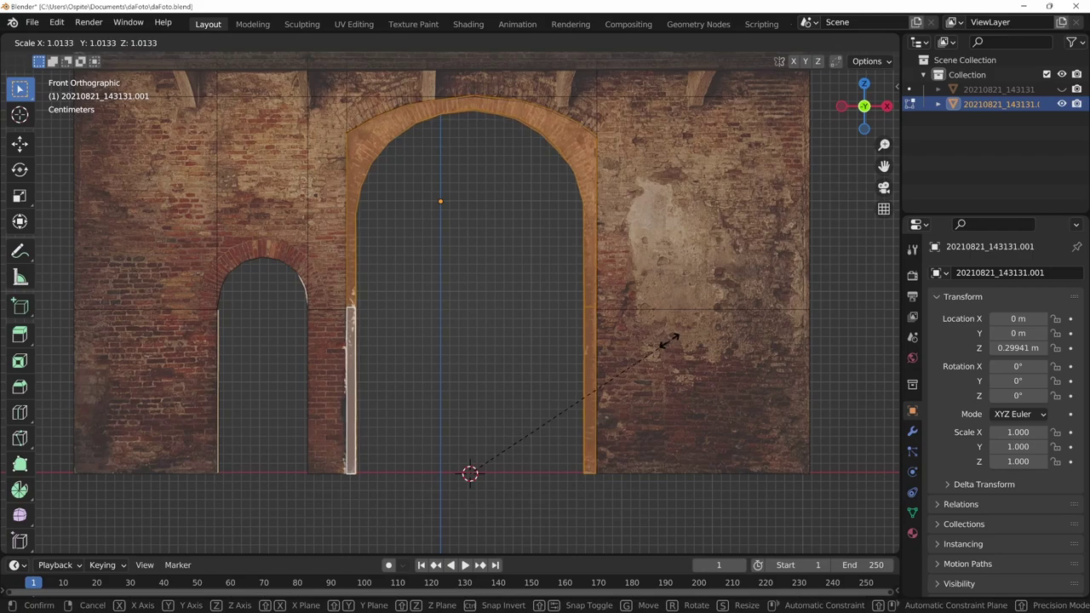
pyautogui.click(668, 341)
pyautogui.press('s')
pyautogui.press('z')
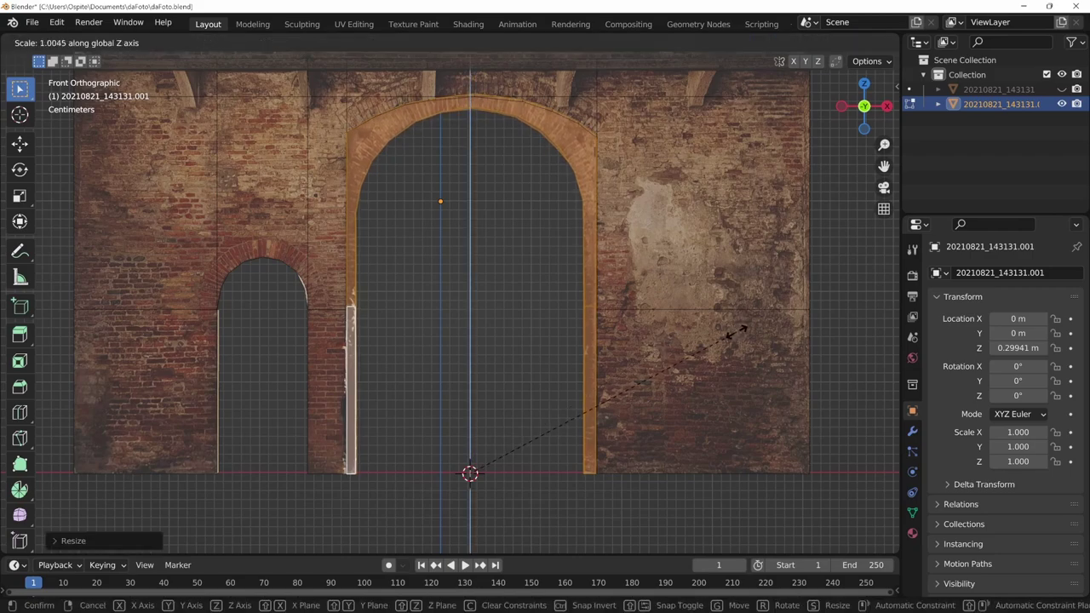
pyautogui.rightClick(735, 332)
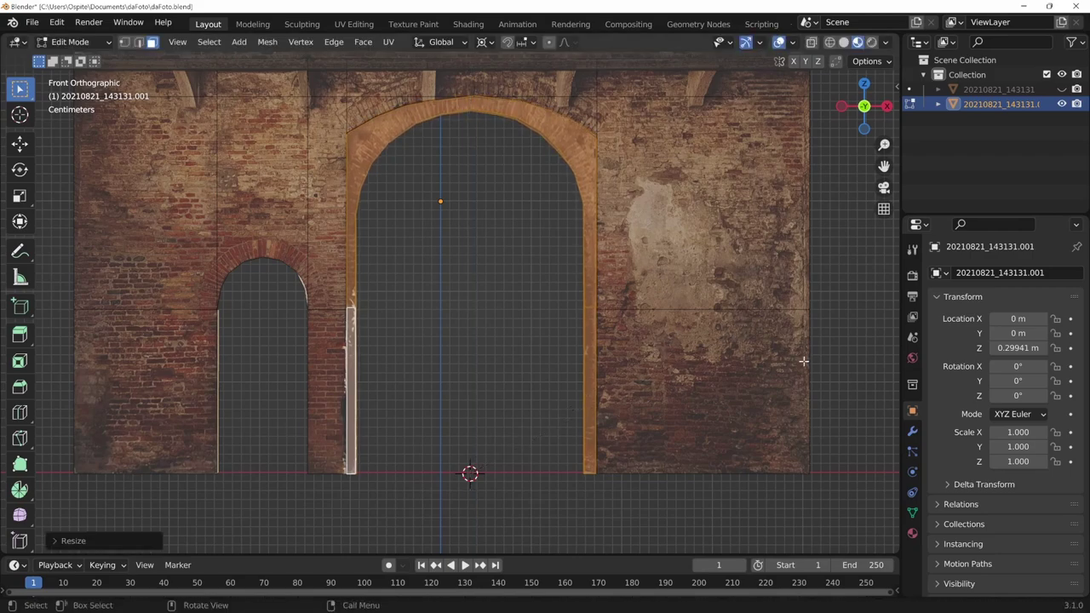
# Move the arch band and side strips 0.015 m along Y, then check from another angle.
pyautogui.moveTo(803, 361); pyautogui.dragTo(643, 358, button='middle')
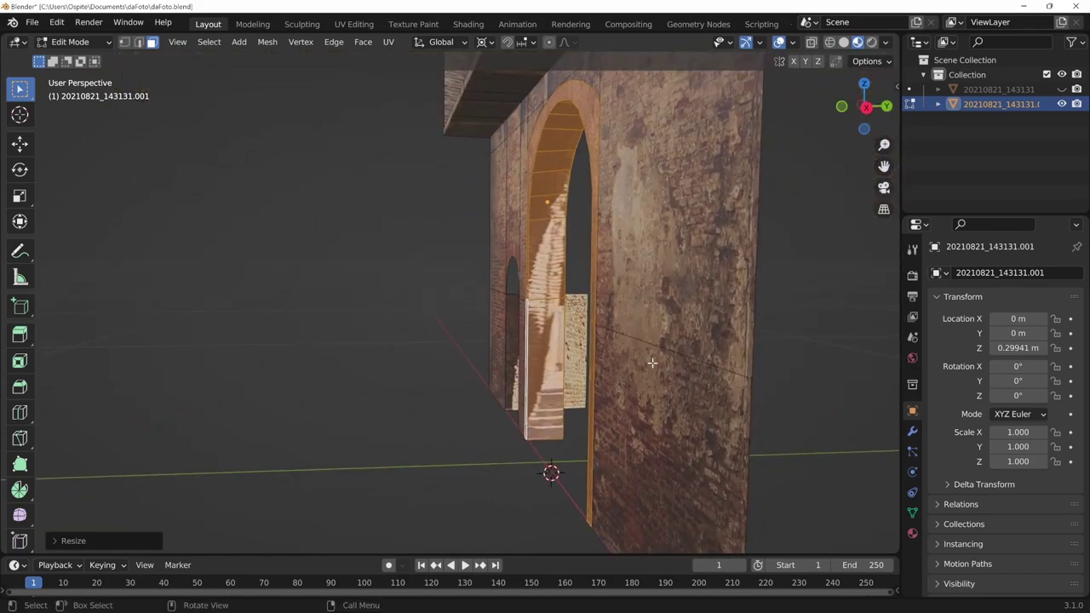
pyautogui.press('g')
pyautogui.press('y')
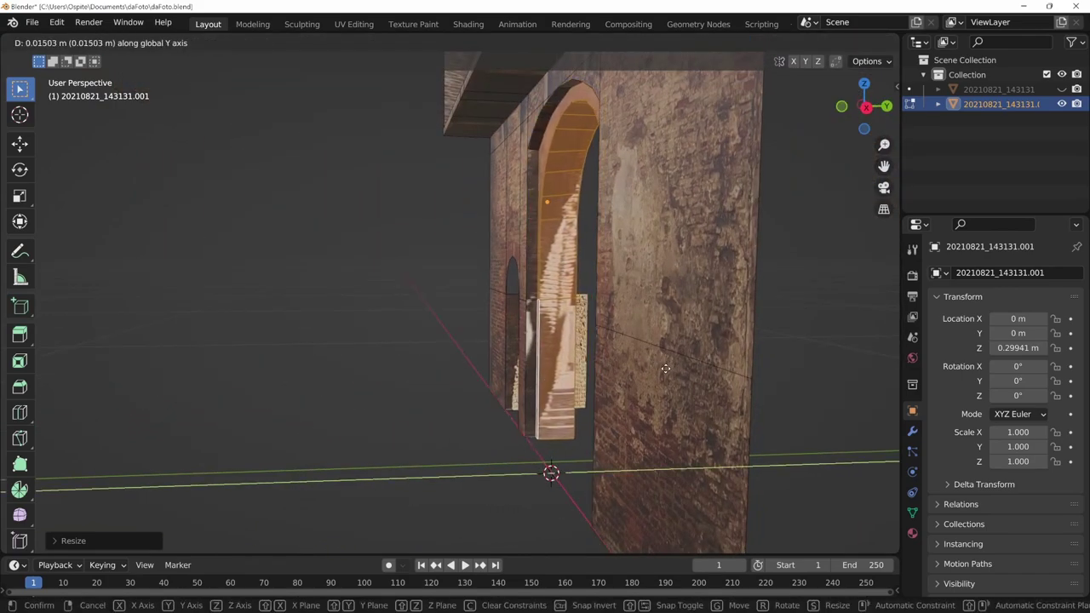
pyautogui.click(660, 372)
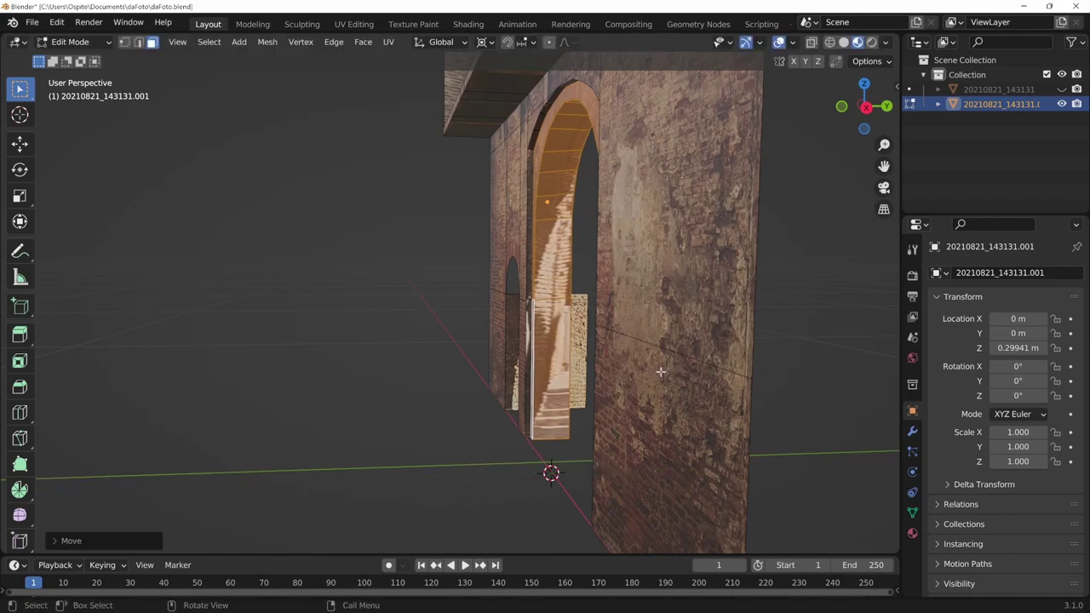
pyautogui.moveTo(660, 372); pyautogui.dragTo(833, 365, button='middle')
pyautogui.moveTo(866, 378)
pyautogui.mouseDown(button='middle')
pyautogui.moveTo(773, 330)
pyautogui.moveTo(753, 436)
pyautogui.moveTo(676, 462)
pyautogui.mouseUp(button='middle')
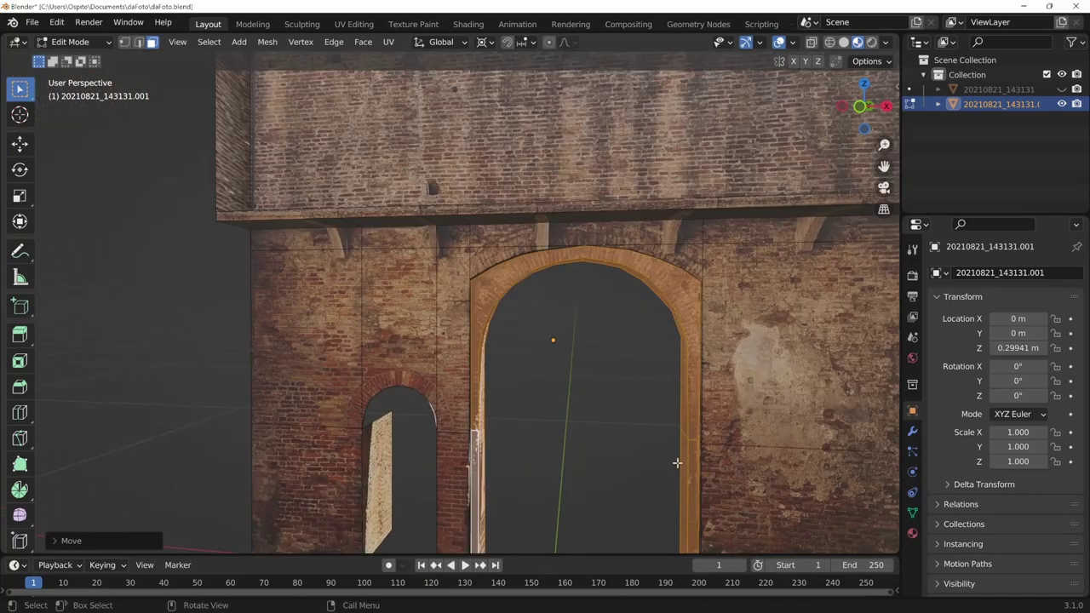
# Knife-cut a horizontal edge along the cornice line beneath the upper ledge.
pyautogui.scroll(1, 579, 401)
pyautogui.scroll(3, 434, 375)
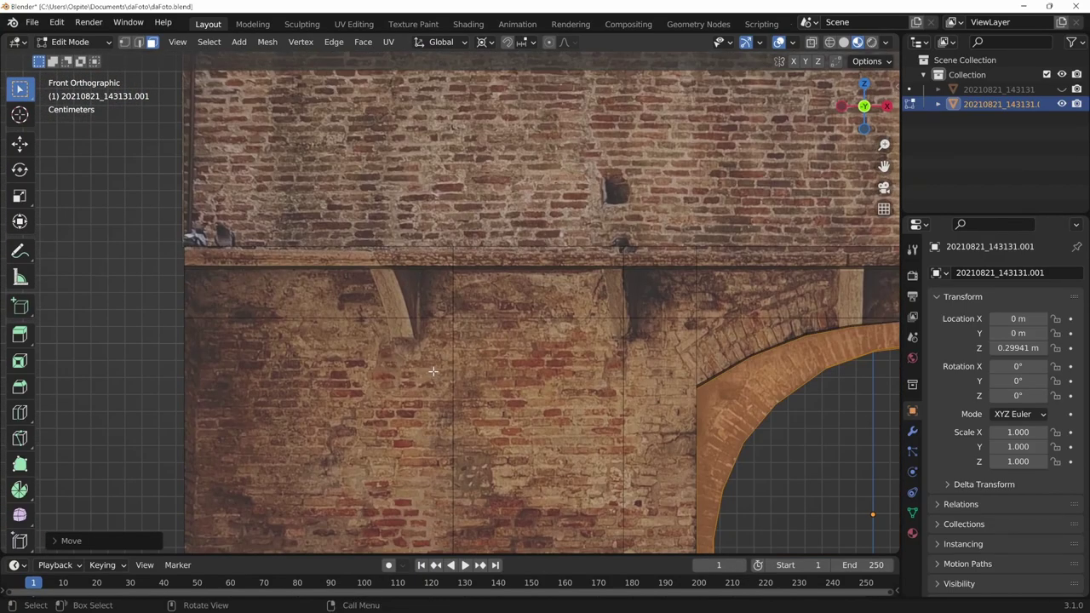
pyautogui.scroll(-1, 432, 372)
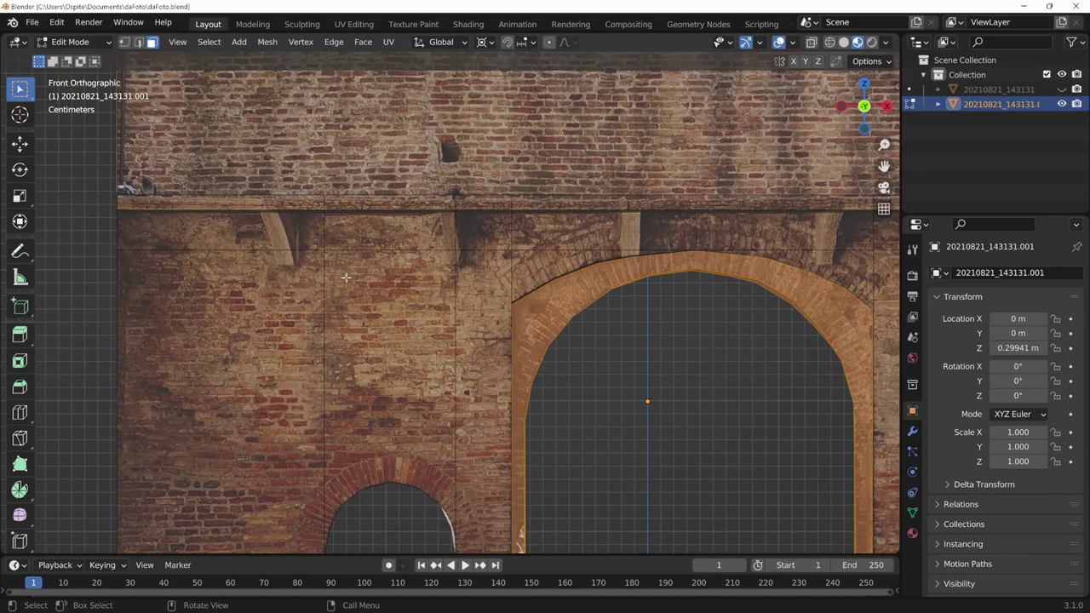
pyautogui.keyDown('ctrl'); pyautogui.scroll(-1, 572, 375); pyautogui.keyUp('ctrl')
pyautogui.keyDown('ctrl'); pyautogui.scroll(-3, 596, 366); pyautogui.keyUp('ctrl')
pyautogui.scroll(-1, 613, 358)
pyautogui.keyDown('ctrl'); pyautogui.scroll(-1, 639, 350); pyautogui.keyUp('ctrl')
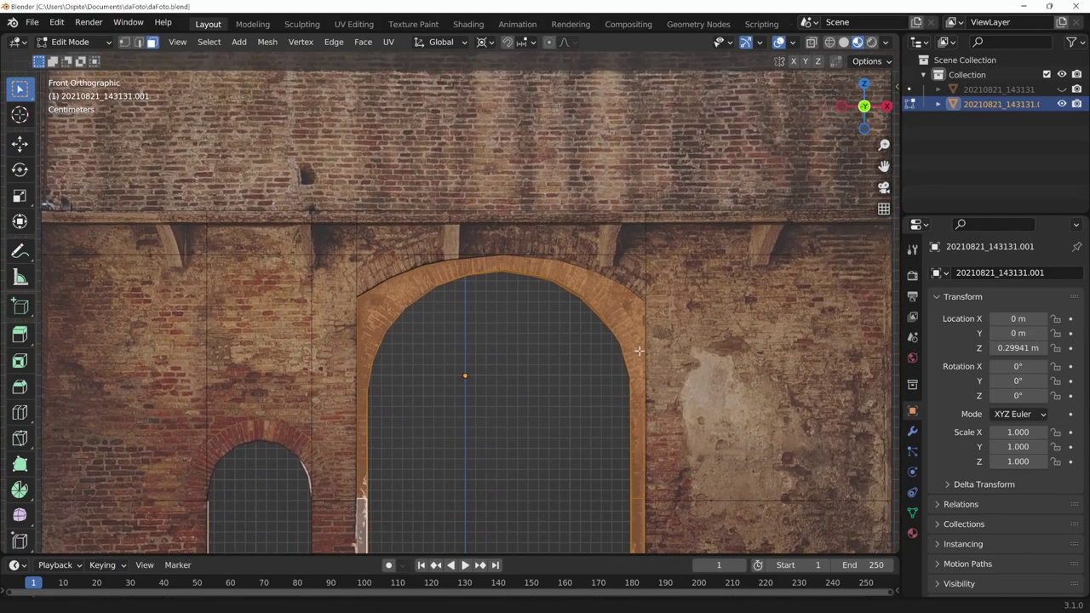
pyautogui.keyDown('shift'); pyautogui.moveTo(639, 350); pyautogui.dragTo(617, 355, button='middle'); pyautogui.keyUp('shift')
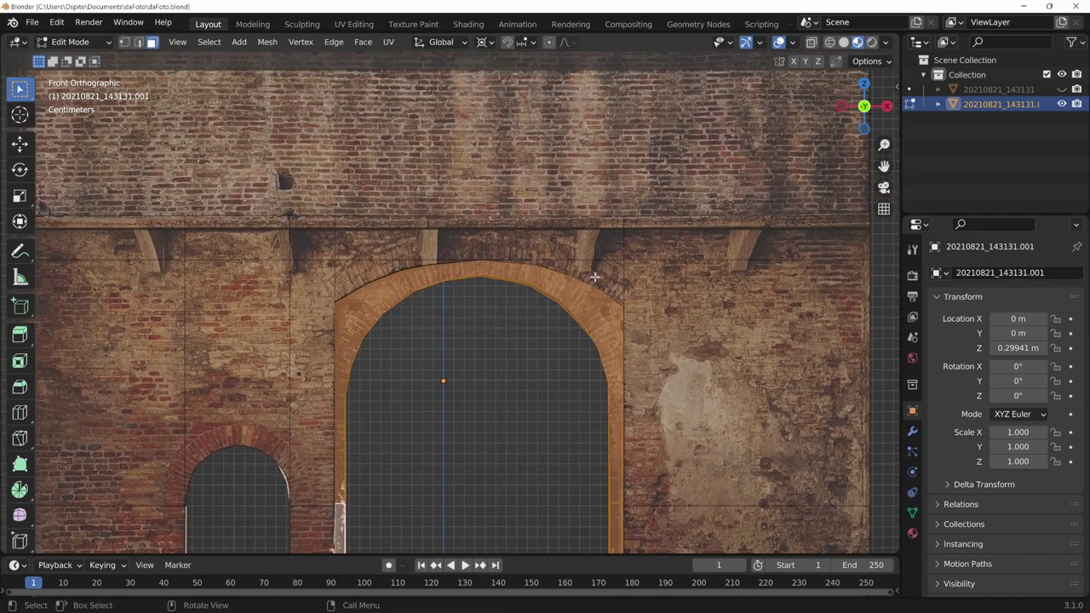
pyautogui.scroll(1, 594, 277)
pyautogui.keyDown('shift'); pyautogui.moveTo(594, 277); pyautogui.dragTo(506, 319, button='middle'); pyautogui.keyUp('shift')
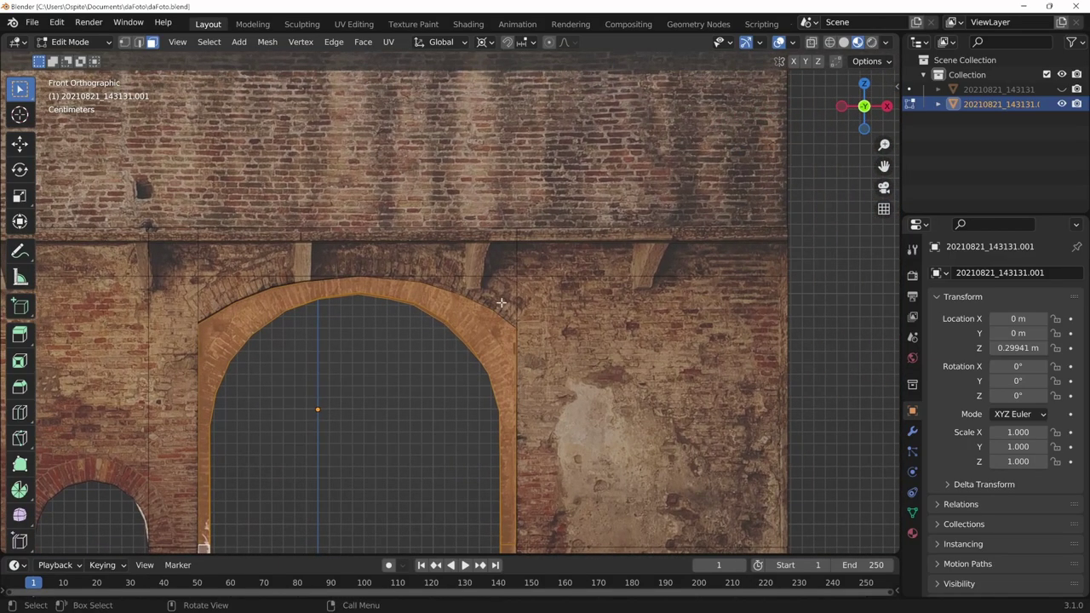
pyautogui.press('k')
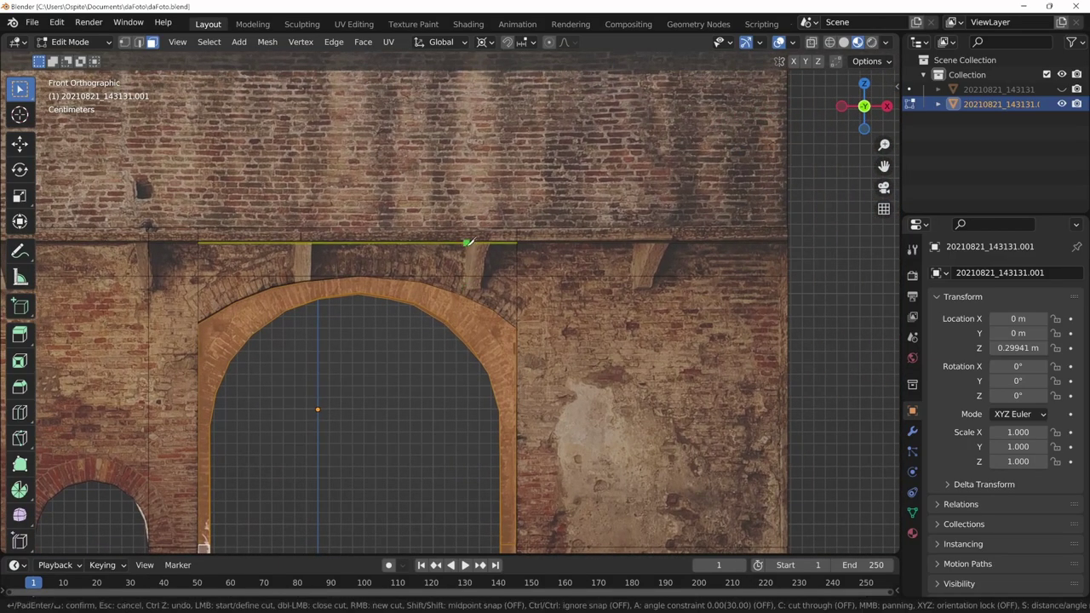
pyautogui.click(466, 243)
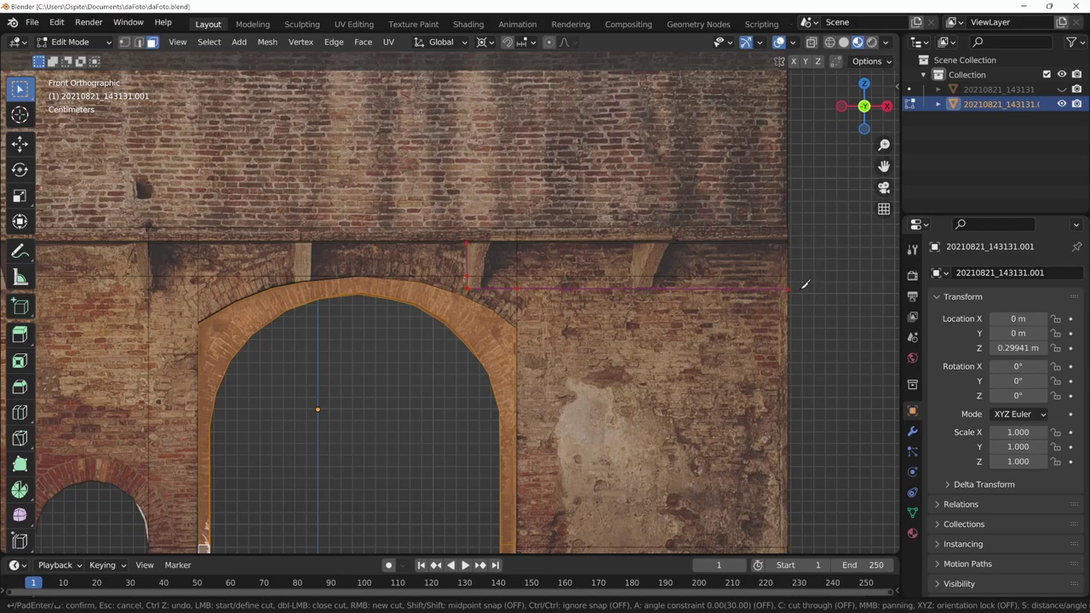
pyautogui.press('Return')
pyautogui.keyDown('ctrl'); pyautogui.hscroll(-5, 656, 369); pyautogui.keyUp('ctrl')
pyautogui.keyDown('ctrl'); pyautogui.hscroll(-1, 726, 349); pyautogui.keyUp('ctrl')
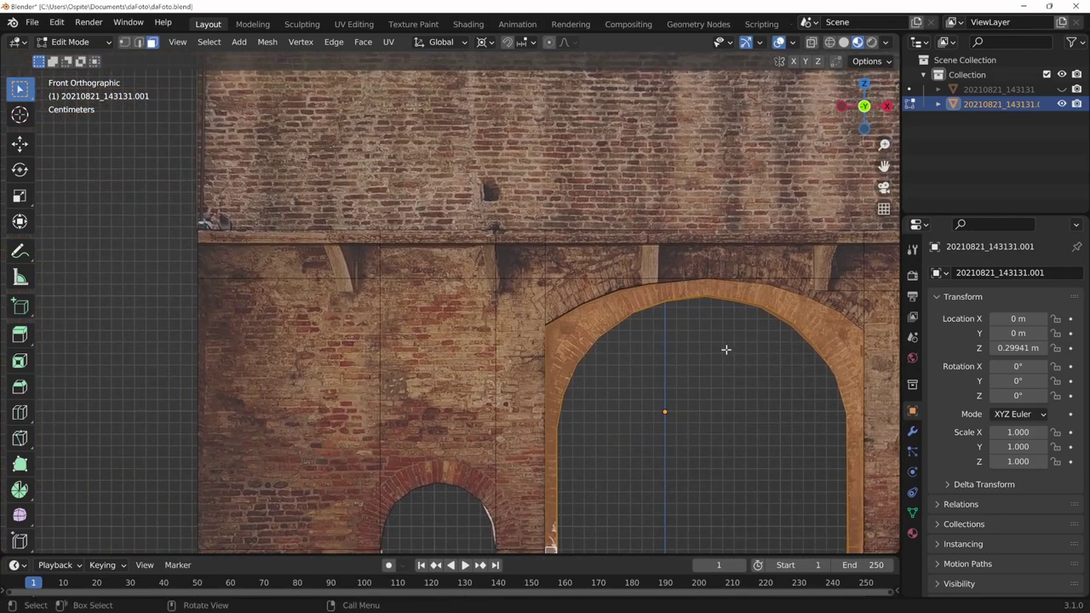
# Knife-cut a second horizontal edge just above the brackets.
pyautogui.press('k')
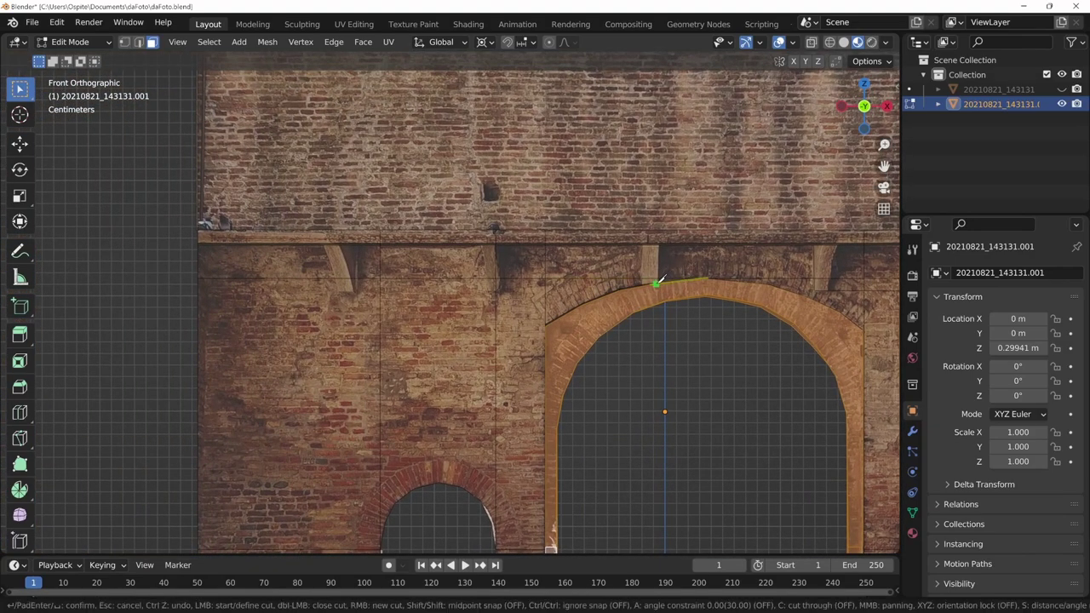
pyautogui.scroll(1, 649, 285)
pyautogui.scroll(1, 682, 281)
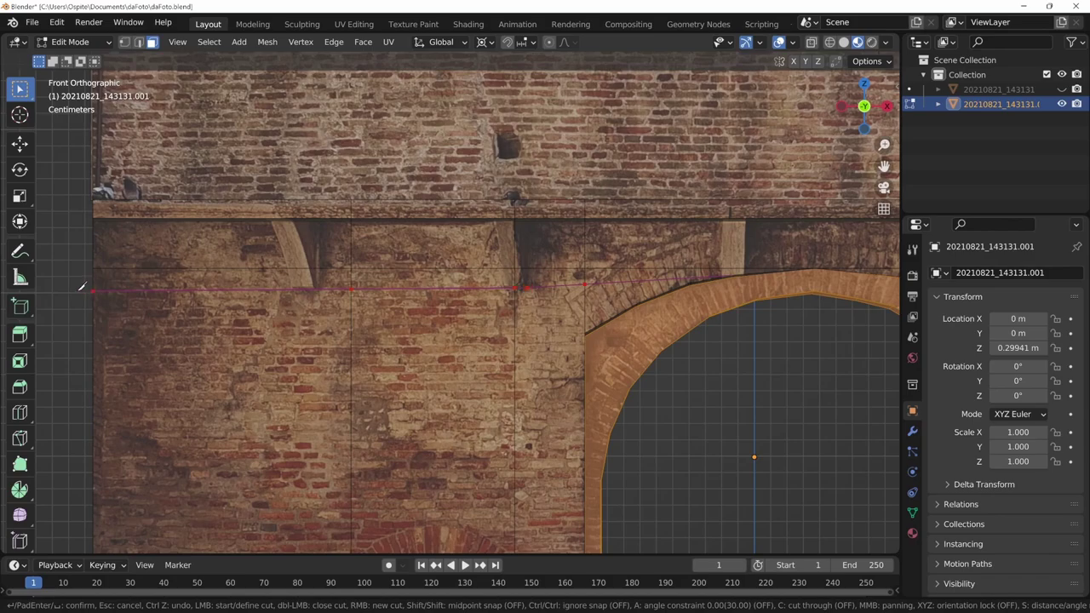
pyautogui.press('Return')
pyautogui.keyDown('shift'); pyautogui.moveTo(397, 342); pyautogui.dragTo(482, 362, button='middle'); pyautogui.keyUp('shift')
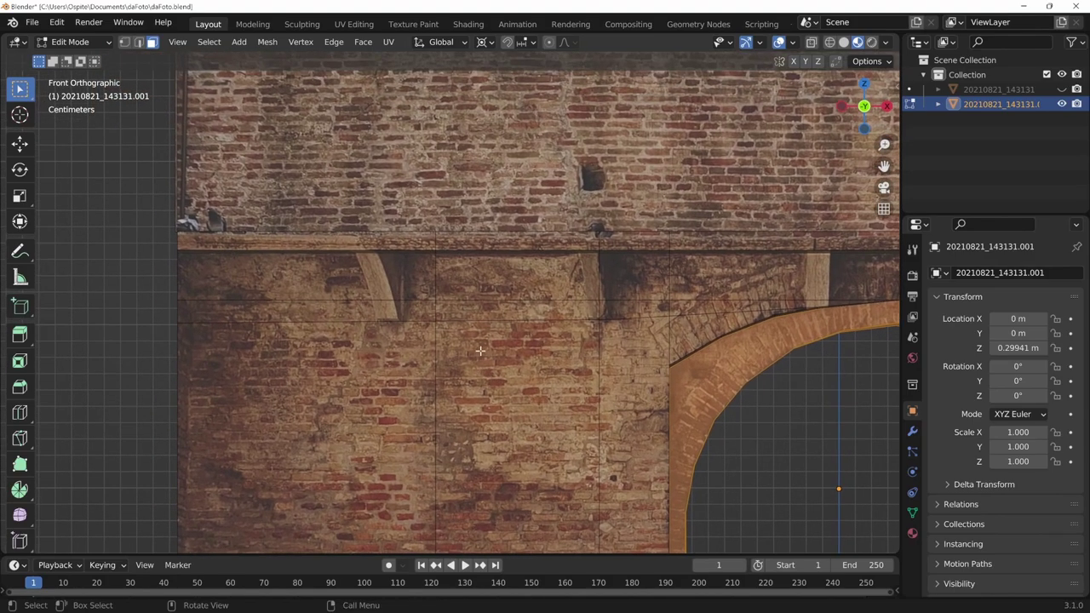
pyautogui.hscroll(2, 511, 321)
pyautogui.hscroll(4, 511, 321)
pyautogui.hscroll(5, 516, 317)
pyautogui.hscroll(2, 669, 354)
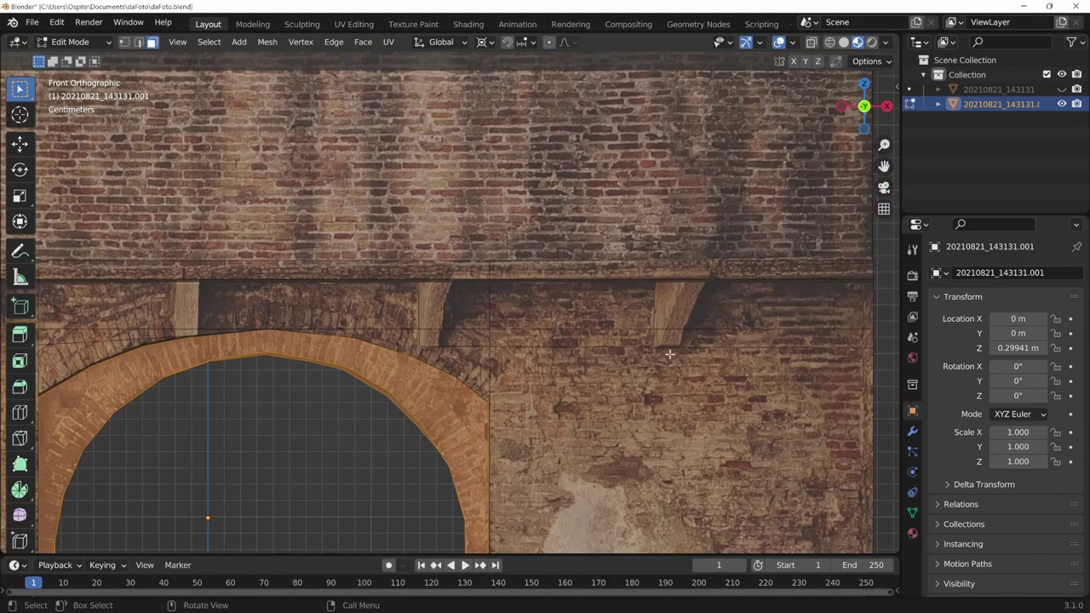
pyautogui.hscroll(2, 669, 354)
# Knife-cut from the first bracket's top vertex down its edge.
pyautogui.press('k')
pyautogui.hscroll(-12, 584, 351)
pyautogui.click(307, 273)
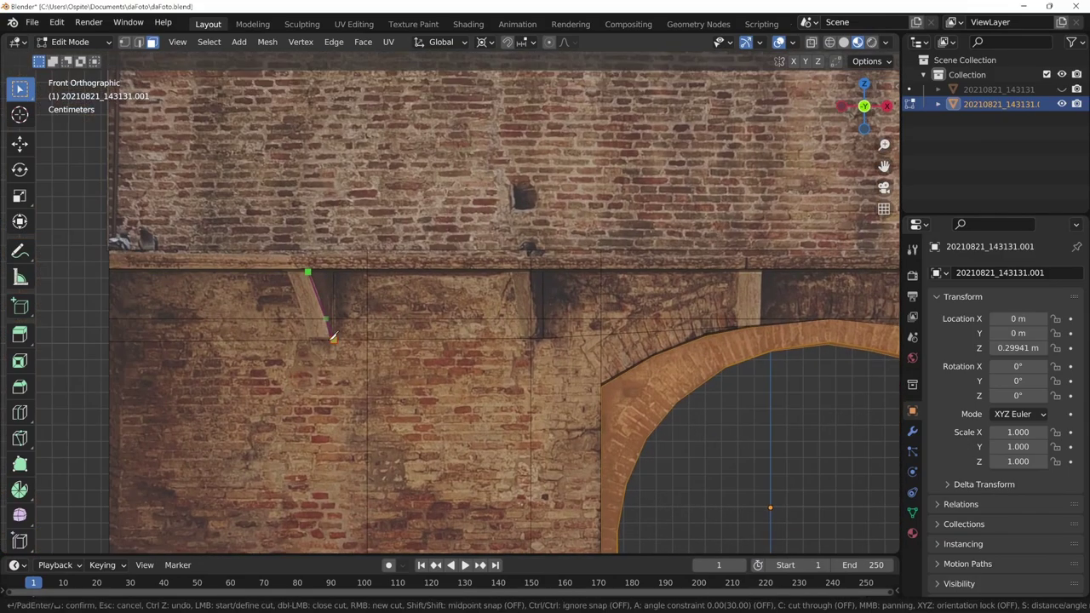
pyautogui.scroll(3, 333, 337)
pyautogui.press('Return')
# Knife-cut down the edges of the next two brackets, from top vertex to bracket bottom.
pyautogui.scroll(-3, 425, 311)
pyautogui.press('k')
pyautogui.hscroll(3, 426, 329)
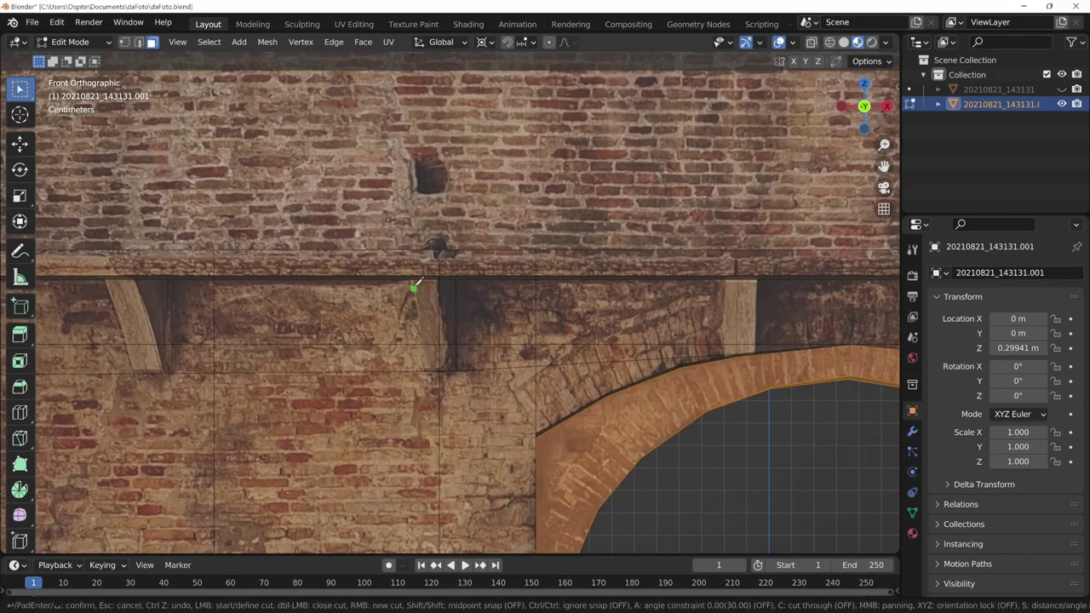
pyautogui.hscroll(4, 447, 369)
pyautogui.click(508, 299)
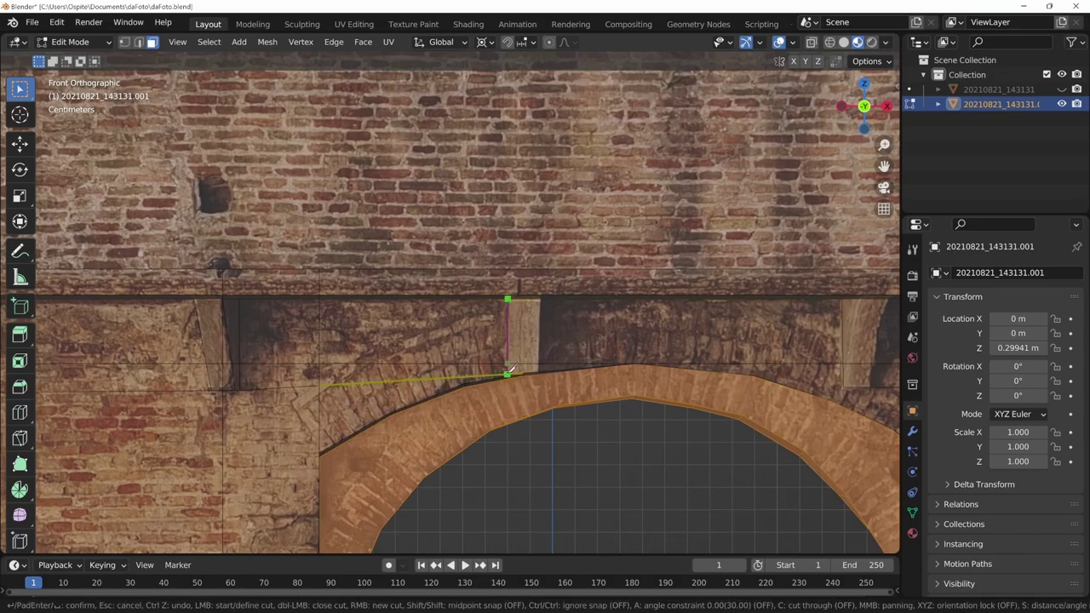
pyautogui.click(507, 373)
pyautogui.hscroll(5, 536, 370)
pyautogui.click(584, 307)
pyautogui.click(569, 395)
pyautogui.scroll(-2, 577, 390)
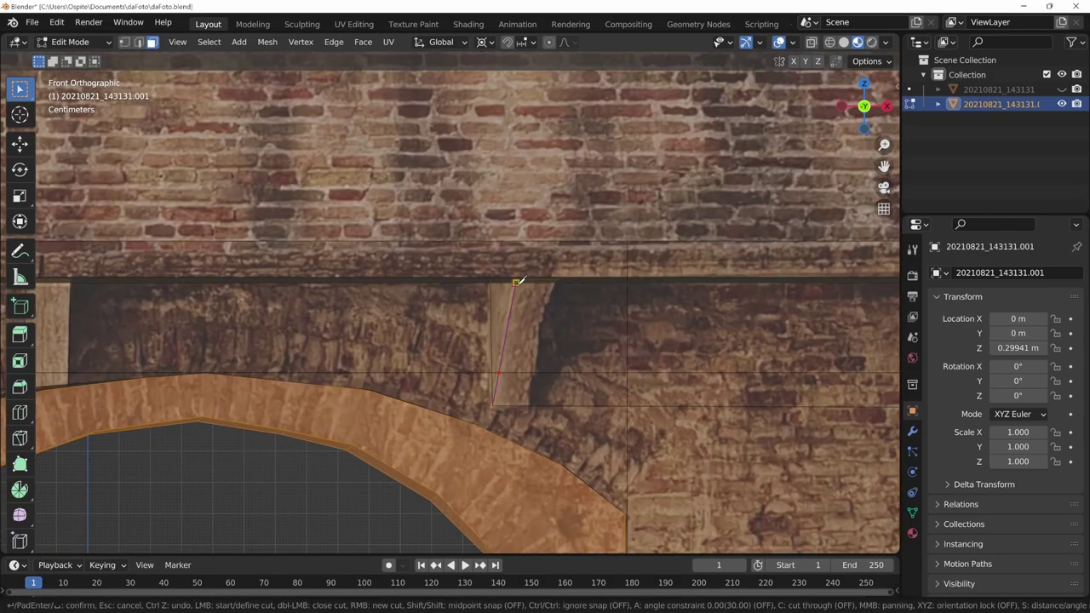
pyautogui.hscroll(3, 597, 401)
pyautogui.scroll(2, 639, 409)
pyautogui.scroll(-2, 703, 425)
pyautogui.press('Return')
# Clear the selection, switch to edge select, and dissolve the first stray bracket edge.
pyautogui.hotkey('alt', 'a')
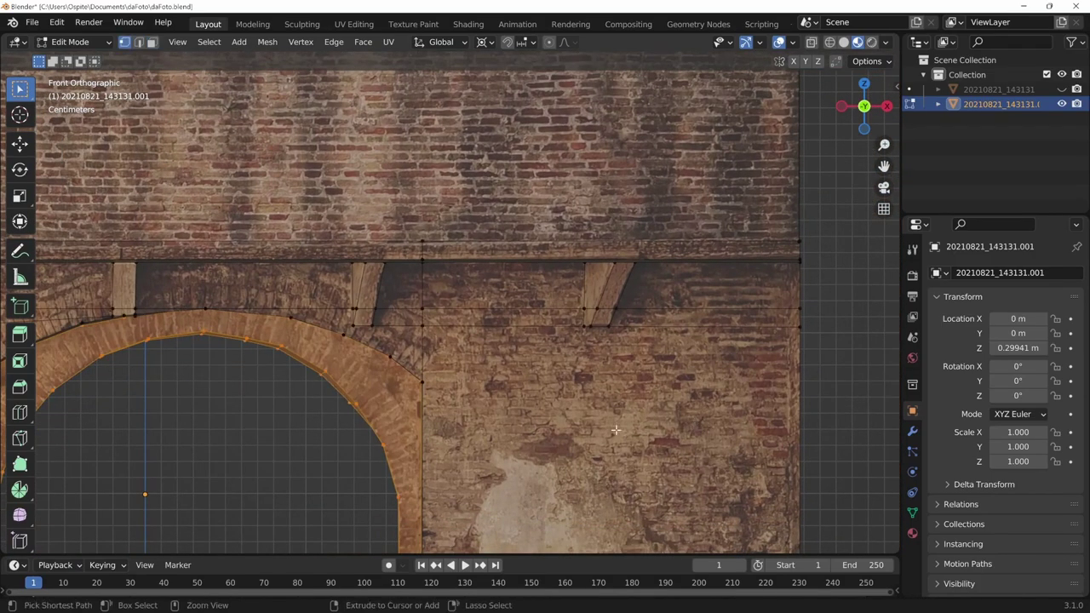
pyautogui.scroll(3, 692, 315)
pyautogui.press('2')
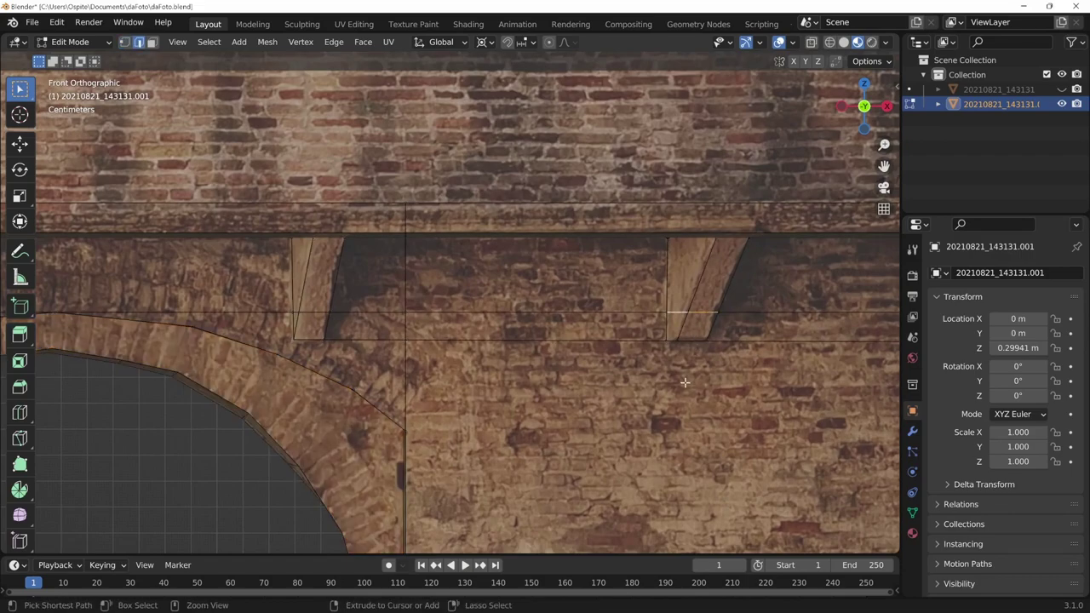
pyautogui.keyDown('ctrl'); pyautogui.hscroll(-1, 684, 381); pyautogui.keyUp('ctrl')
pyautogui.keyDown('ctrl'); pyautogui.hscroll(-1, 596, 358); pyautogui.keyUp('ctrl')
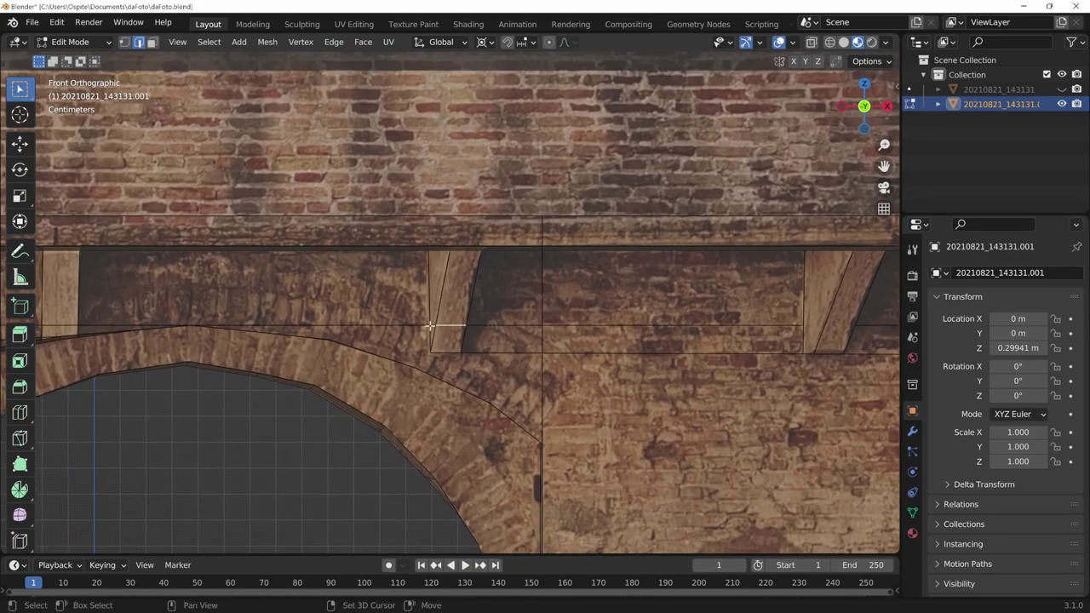
pyautogui.hotkey('ctrl', 'x')
# Dissolve the short stray edges inside the next brackets along the facade.
pyautogui.keyDown('shift'); pyautogui.moveTo(494, 397); pyautogui.dragTo(774, 387, button='middle'); pyautogui.keyUp('shift')
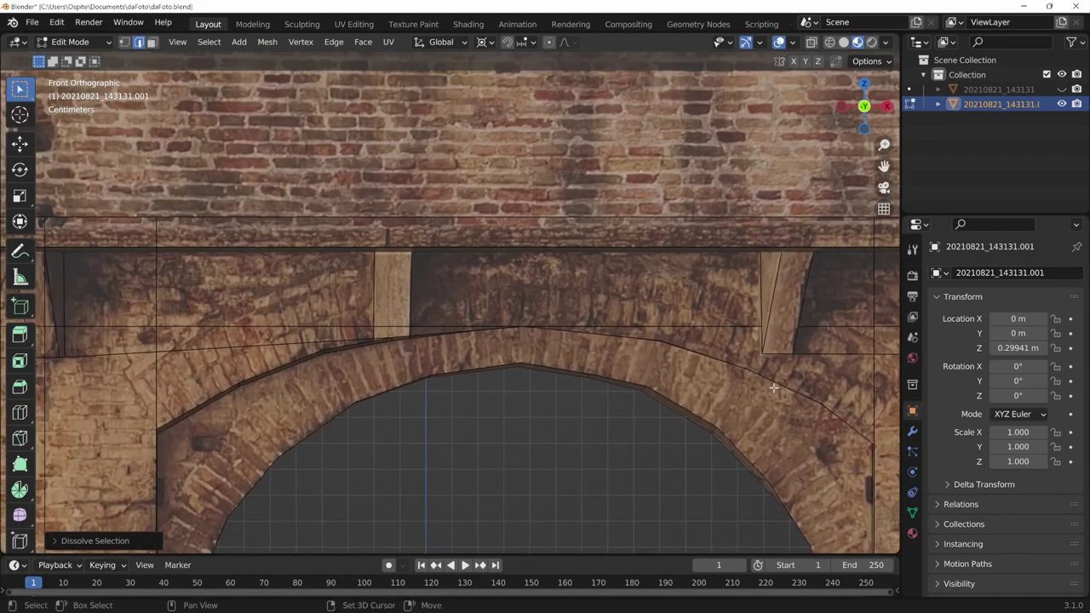
pyautogui.click(385, 327)
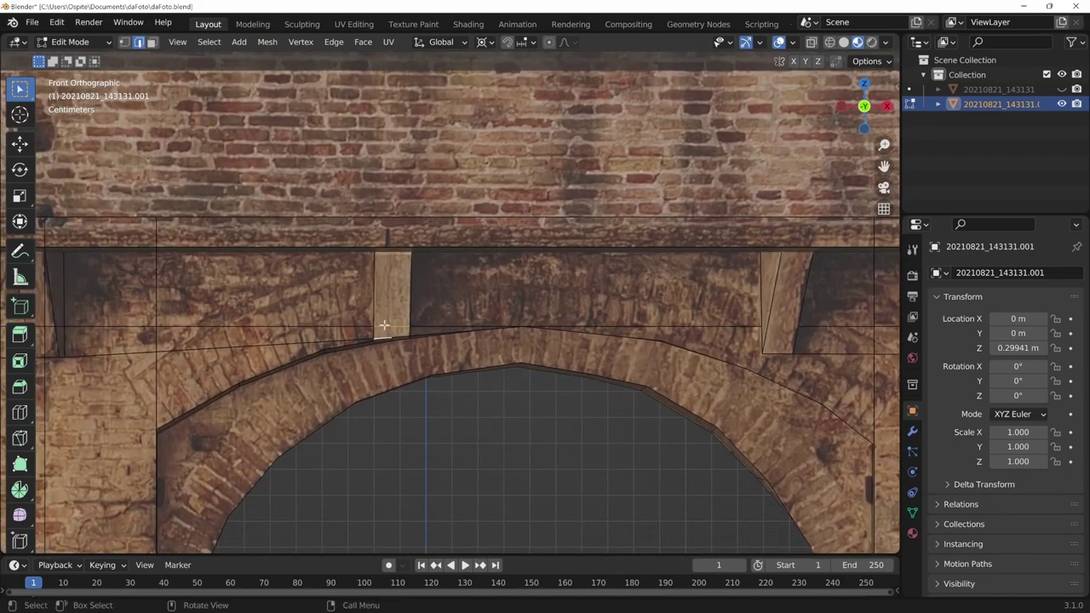
pyautogui.hotkey('ctrl', 'x')
pyautogui.keyDown('shift'); pyautogui.moveTo(332, 345); pyautogui.dragTo(660, 350, button='middle'); pyautogui.keyUp('shift')
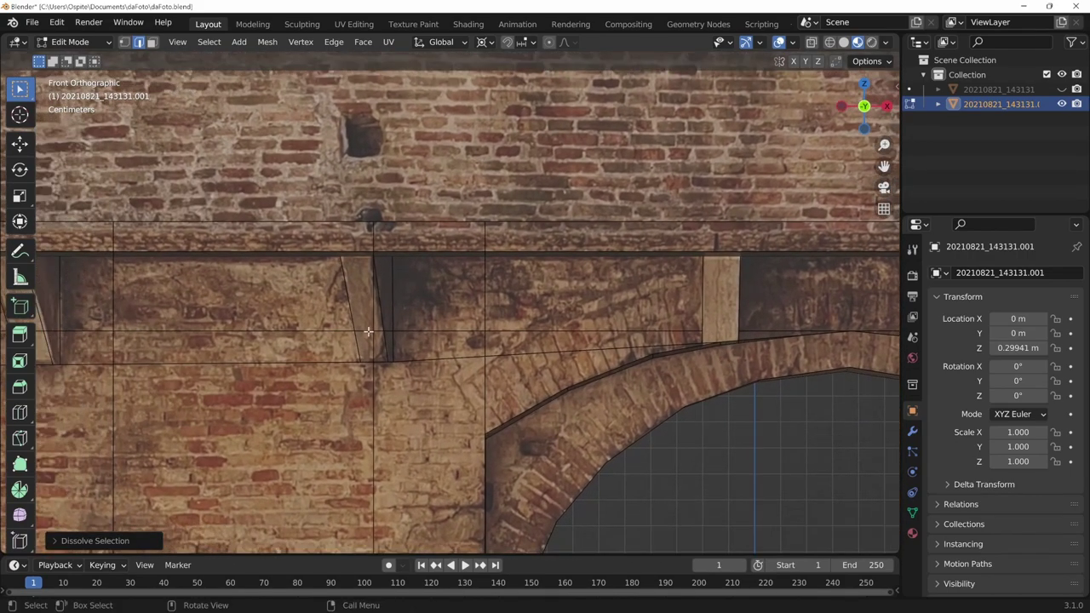
pyautogui.click(376, 330)
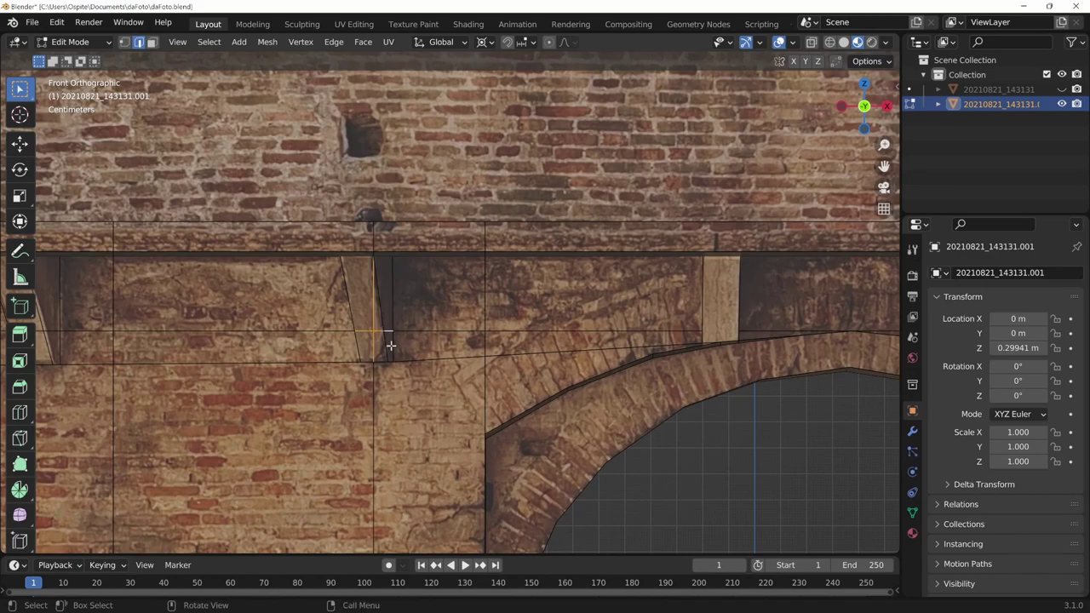
pyautogui.hotkey('ctrl', 'x')
pyautogui.keyDown('shift'); pyautogui.moveTo(32, 334); pyautogui.dragTo(340, 334, button='middle'); pyautogui.keyUp('shift')
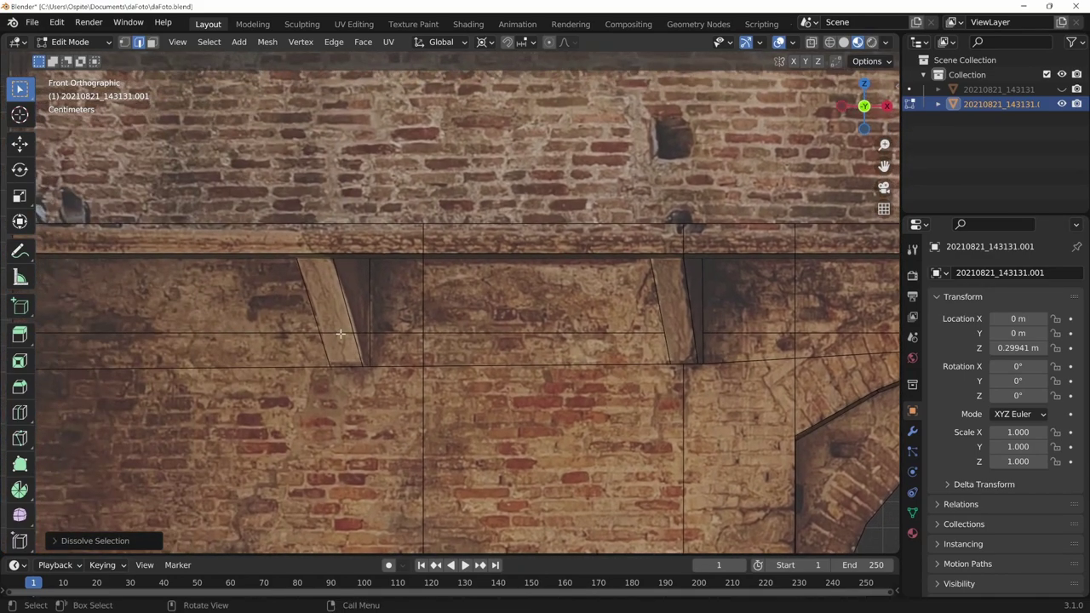
pyautogui.click(349, 334)
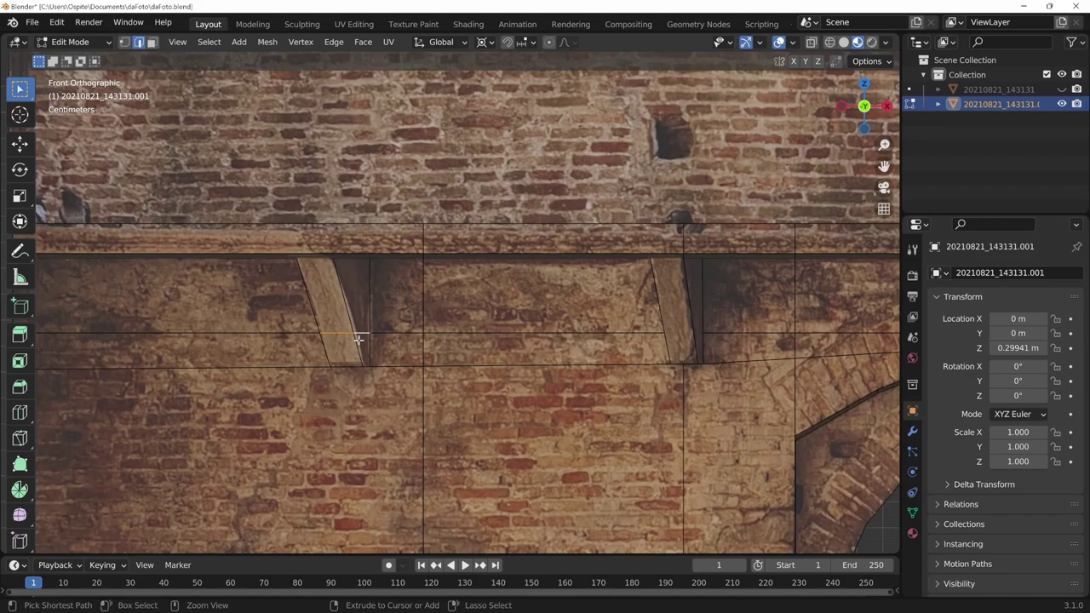
# Dissolve the last stray bracket edge and check the bracket face's shape in face select.
pyautogui.hotkey('ctrl', 'x')
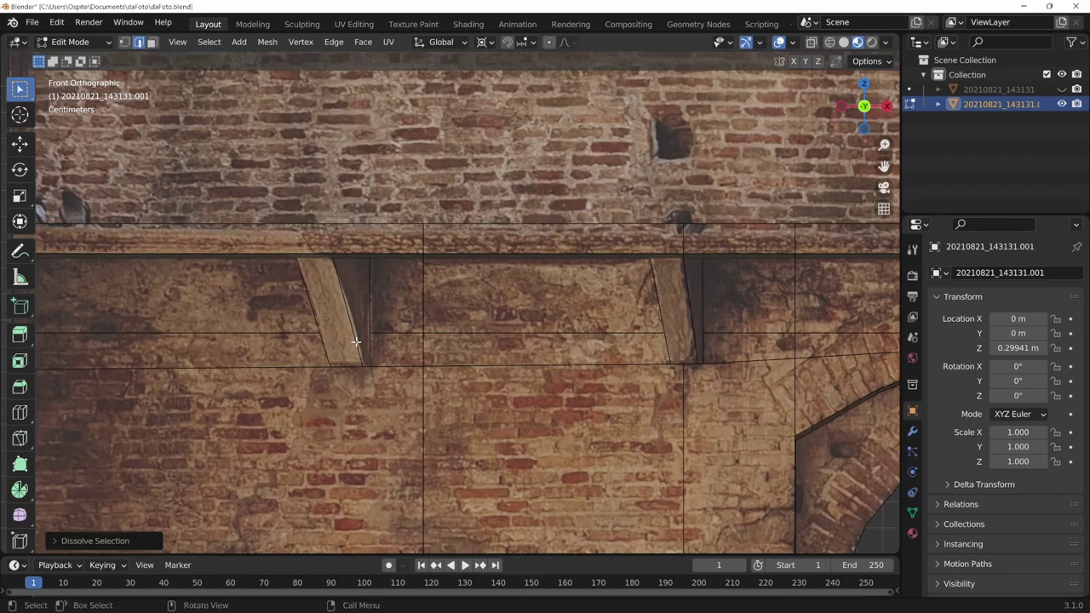
pyautogui.keyDown('shift'); pyautogui.moveTo(358, 337); pyautogui.dragTo(406, 333, button='middle'); pyautogui.keyUp('shift')
pyautogui.click(410, 325)
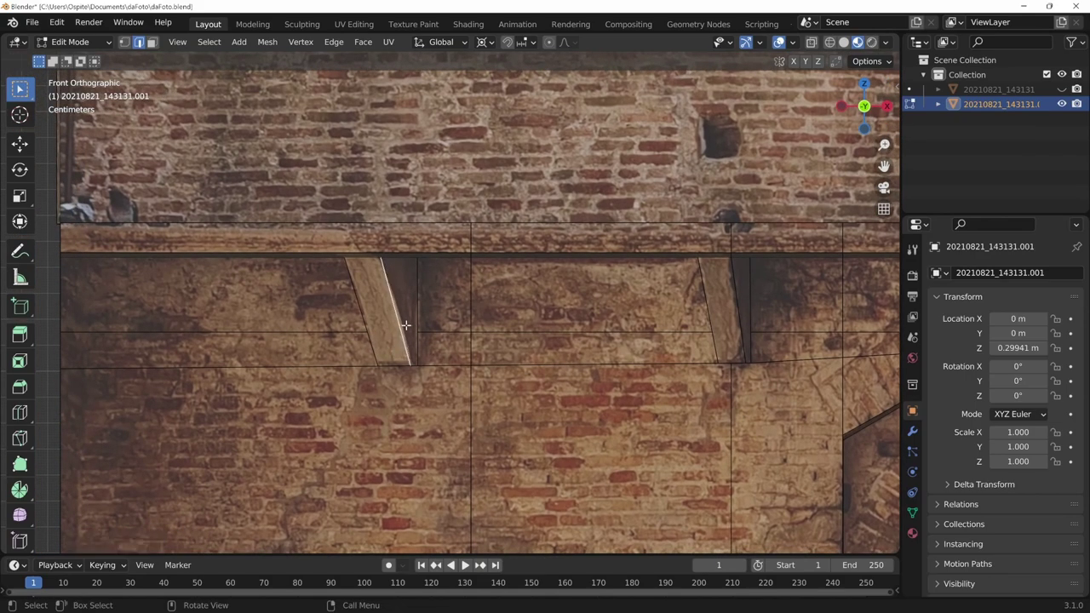
pyautogui.press('3')
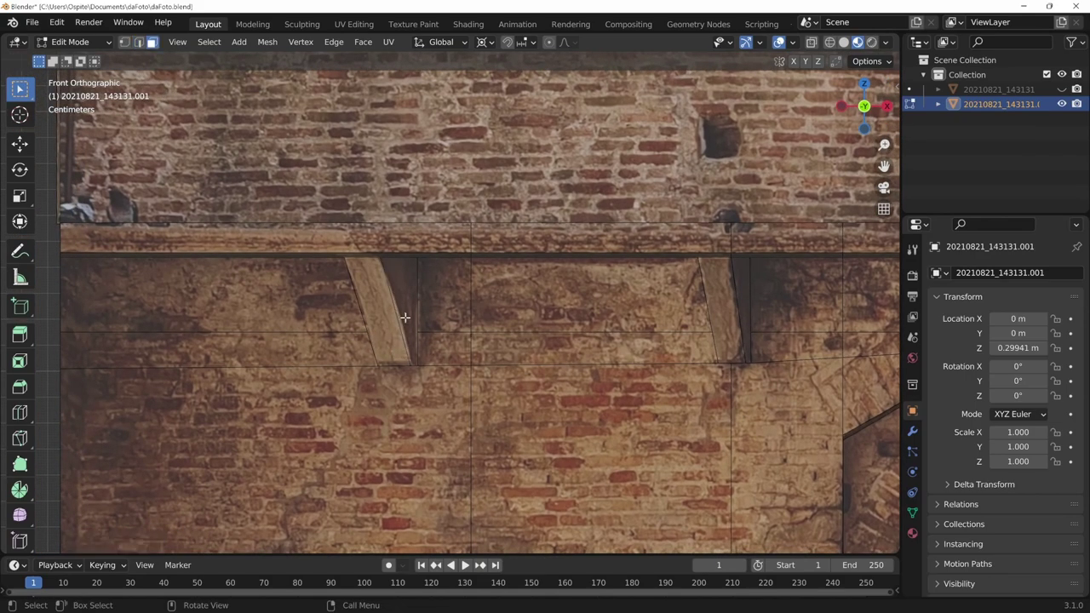
pyautogui.click(414, 338)
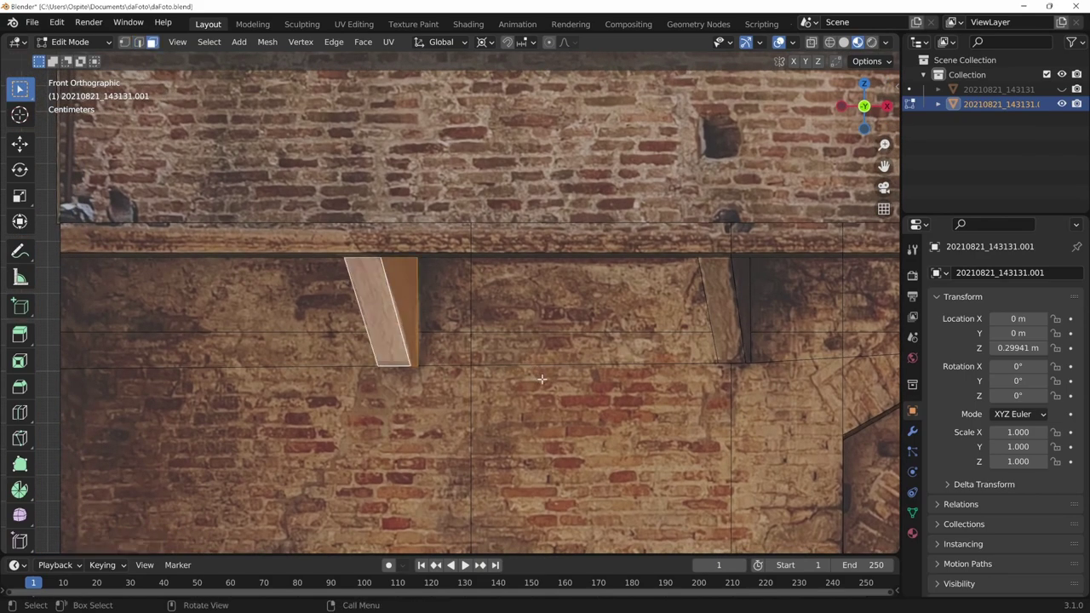
pyautogui.hotkey('alt', 'a')
# Inspect the remaining bracket faces, ending with the parallelogram bracket face selected.
pyautogui.keyDown('shift'); pyautogui.moveTo(621, 361); pyautogui.dragTo(446, 367, button='middle'); pyautogui.keyUp('shift')
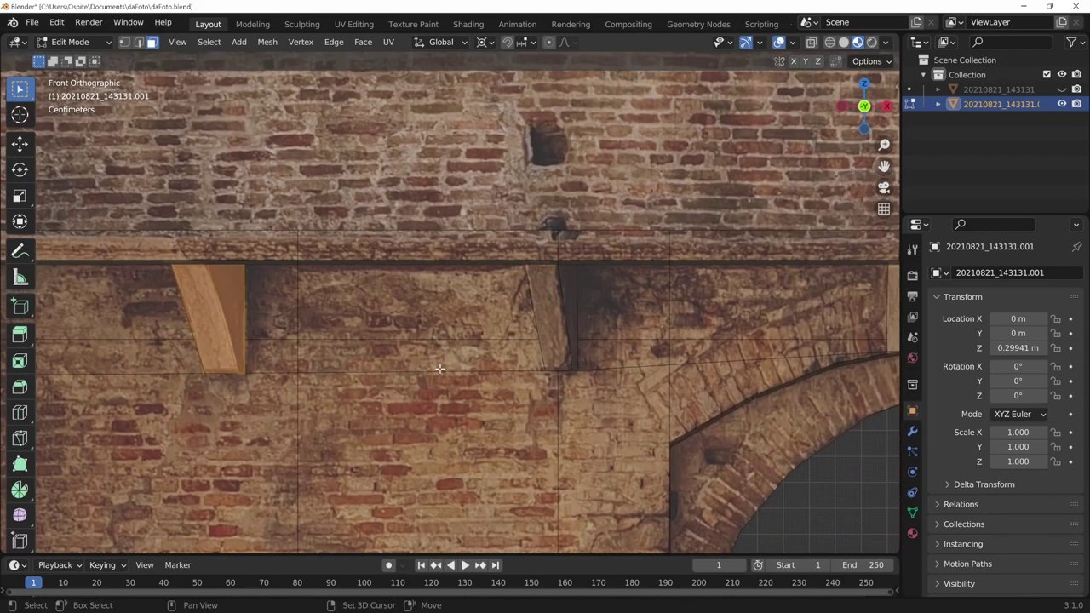
pyautogui.click(551, 336)
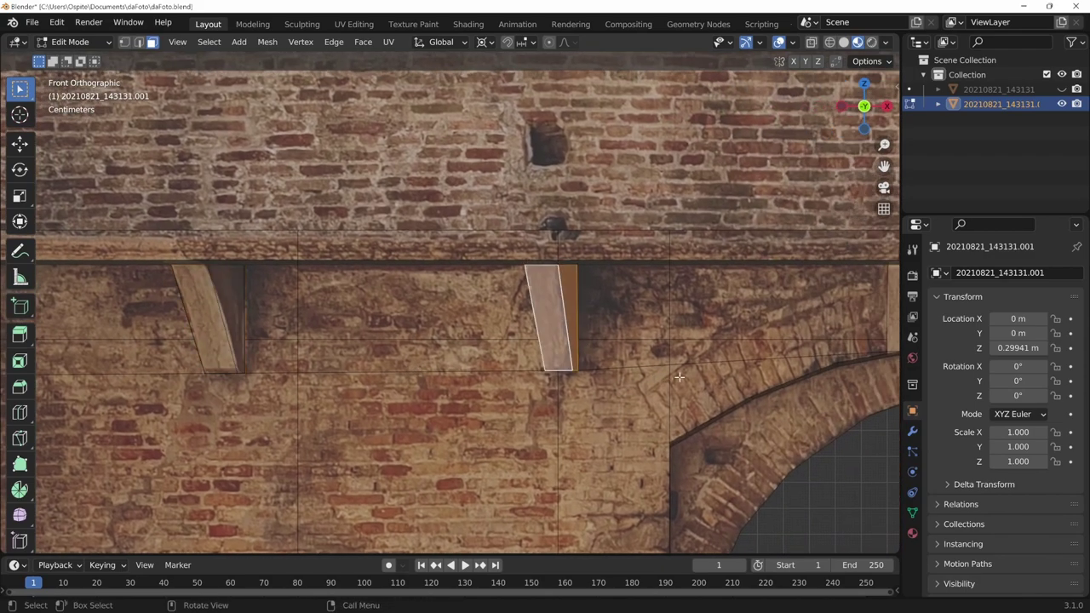
pyautogui.hotkey('alt', 'a')
pyautogui.keyDown('shift'); pyautogui.moveTo(679, 376); pyautogui.dragTo(359, 342, button='middle'); pyautogui.keyUp('shift')
pyautogui.click(585, 274)
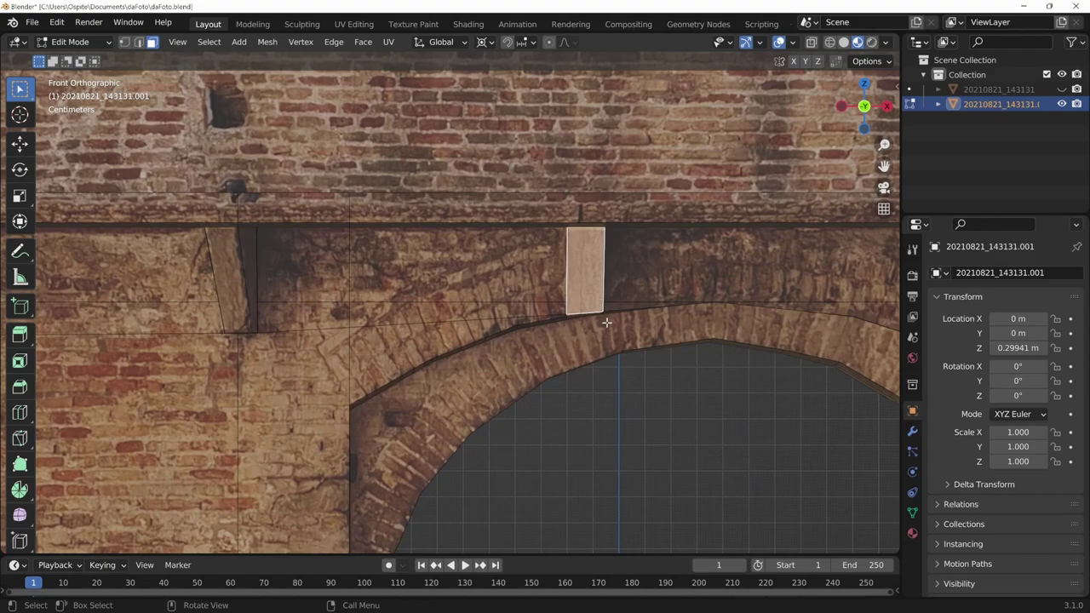
pyautogui.hotkey('alt', 'a')
pyautogui.keyDown('shift'); pyautogui.moveTo(821, 315); pyautogui.dragTo(542, 323, button='middle'); pyautogui.keyUp('shift')
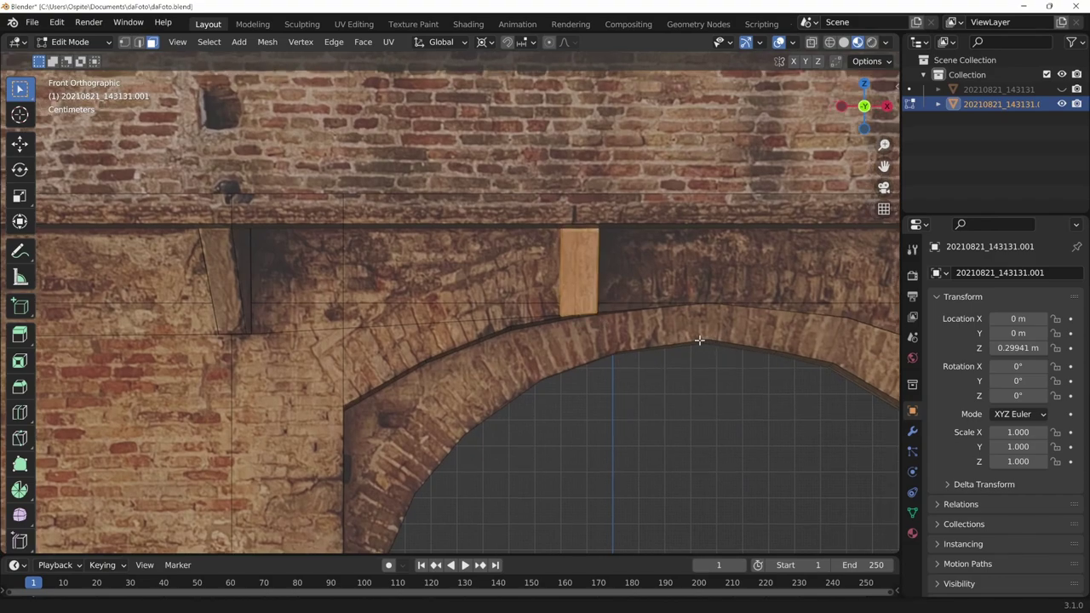
pyautogui.click(695, 293)
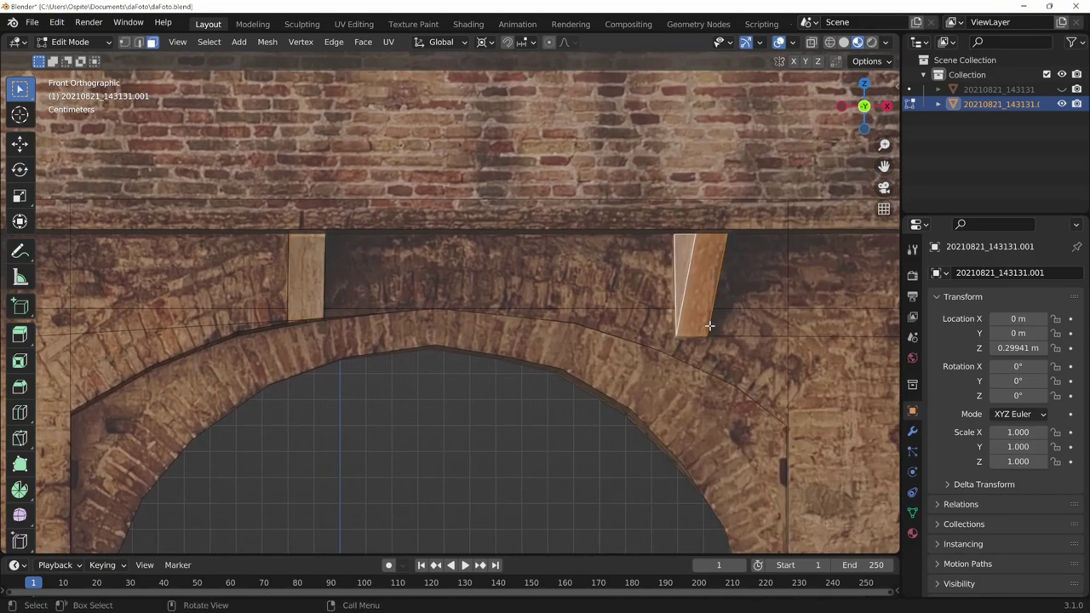
pyautogui.moveTo(710, 329); pyautogui.dragTo(708, 296, button='middle')
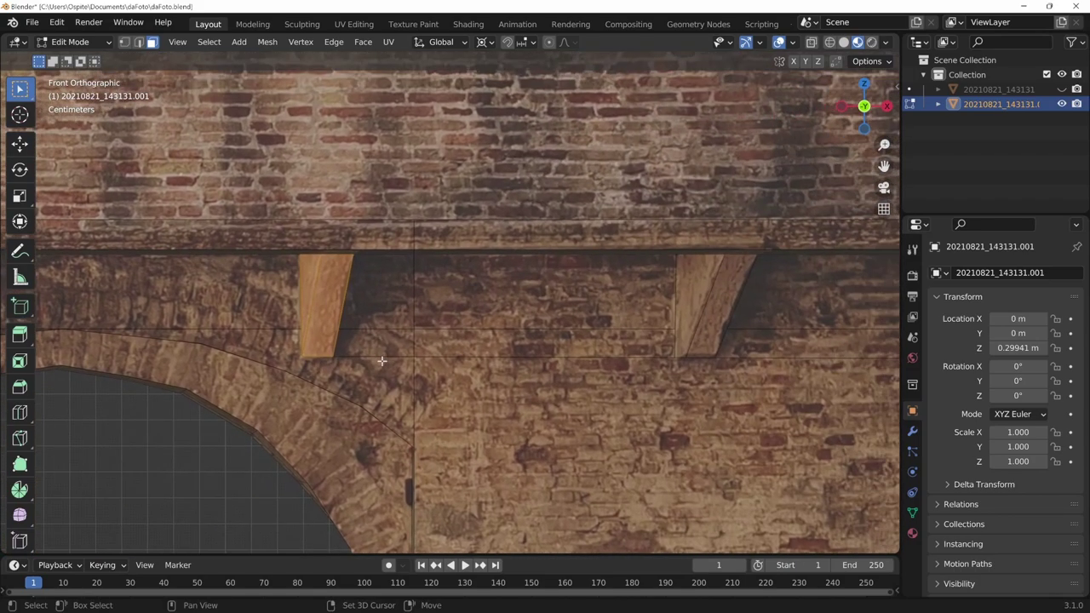
pyautogui.keyDown('shift'); pyautogui.click(705, 300); pyautogui.keyUp('shift')
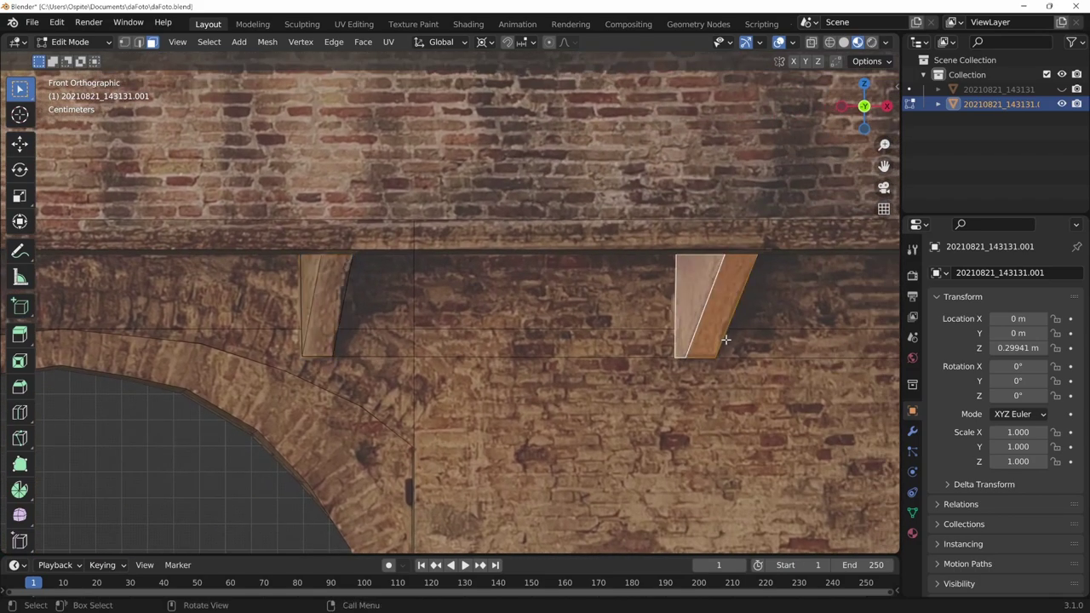
pyautogui.keyDown('shift'); pyautogui.click(726, 340); pyautogui.keyUp('shift')
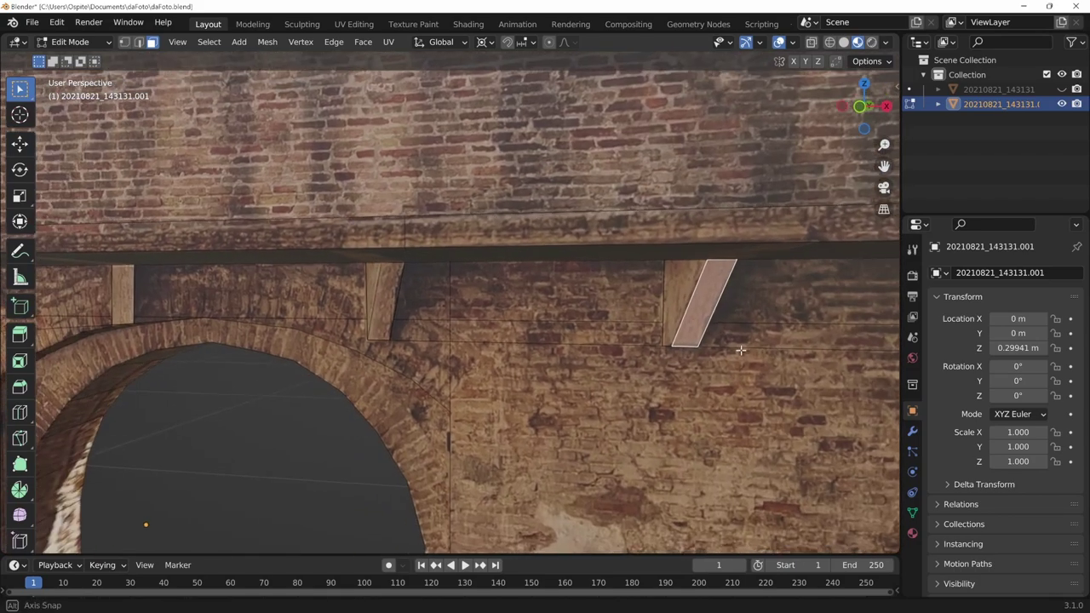
pyautogui.moveTo(751, 349); pyautogui.dragTo(638, 417, button='middle')
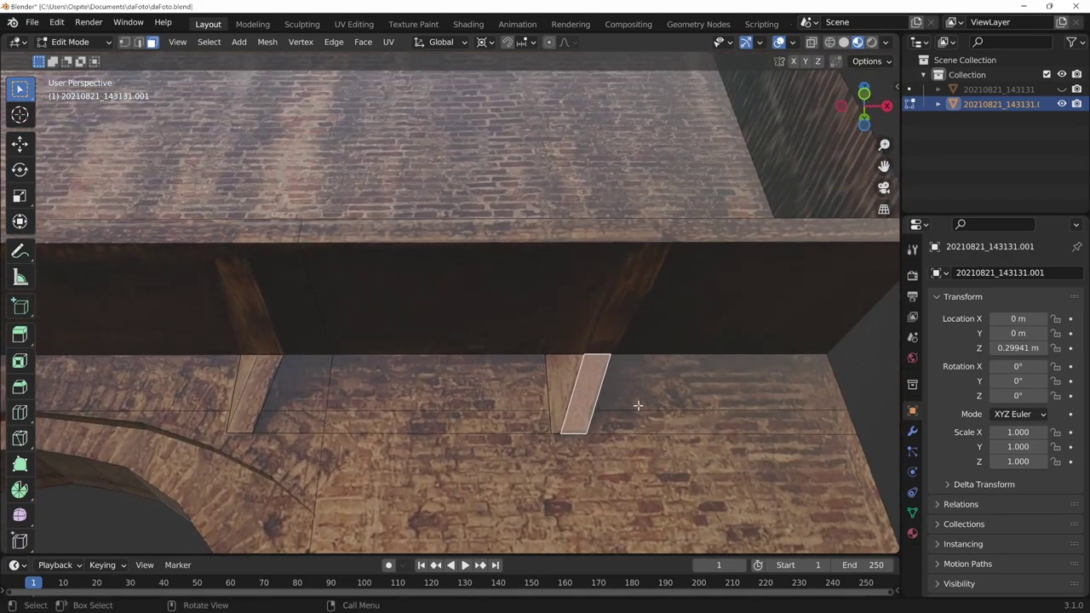
# Square the bracket by shifting its top edge and lower corner vertex along X.
pyautogui.press('2')
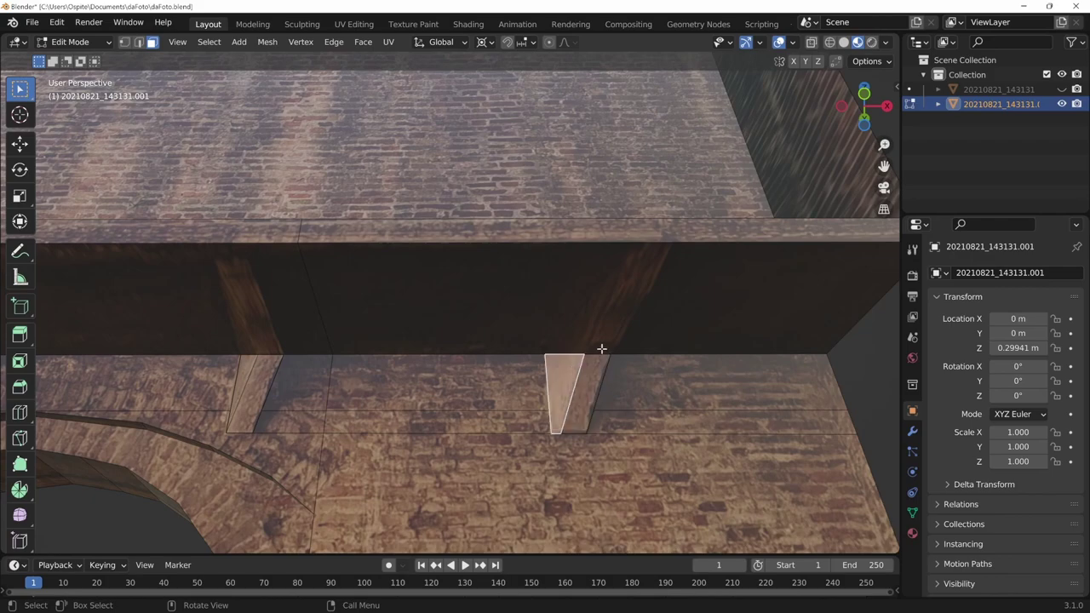
pyautogui.click(601, 357)
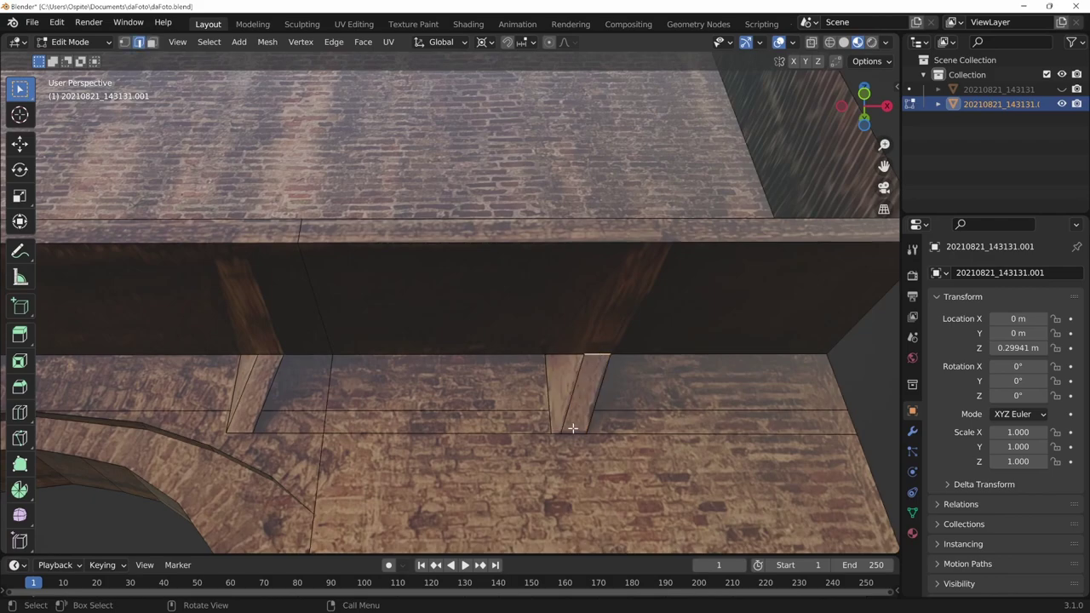
pyautogui.press('g')
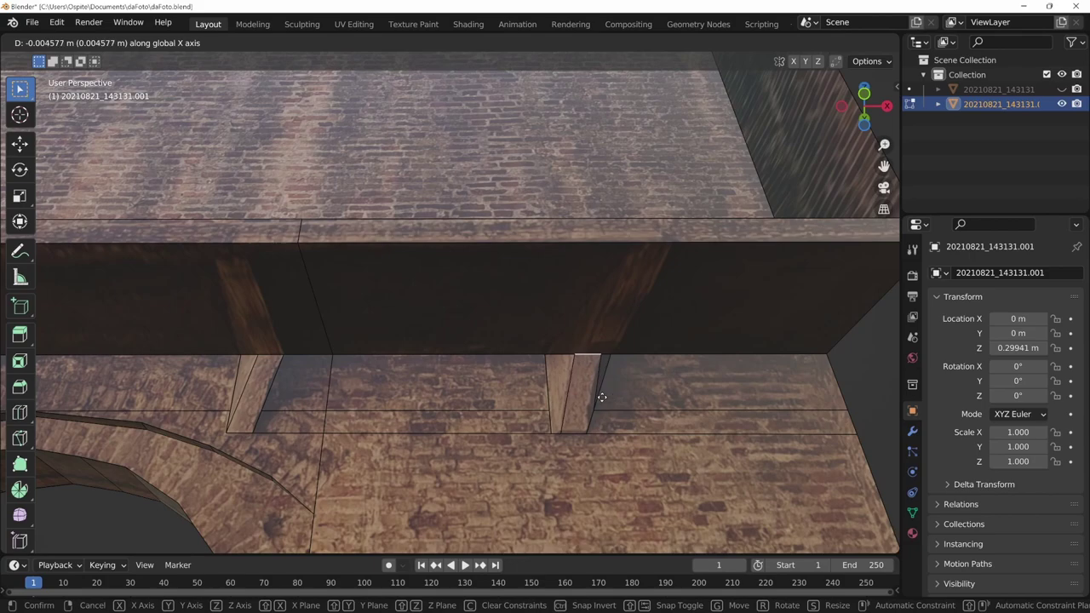
pyautogui.click(525, 423)
pyautogui.press('KP_1')
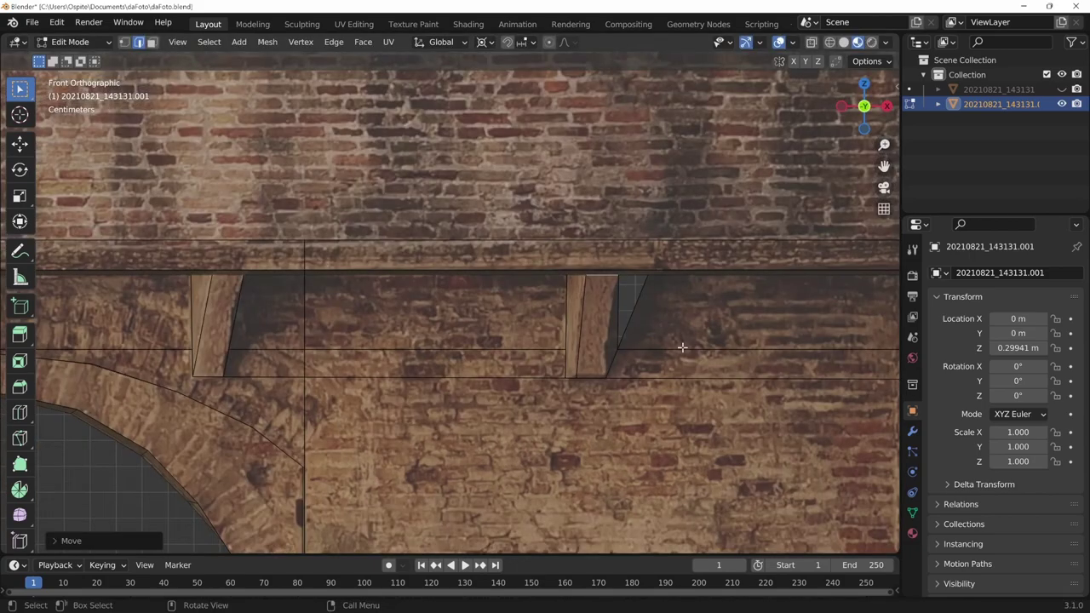
pyautogui.press('g')
pyautogui.press('x')
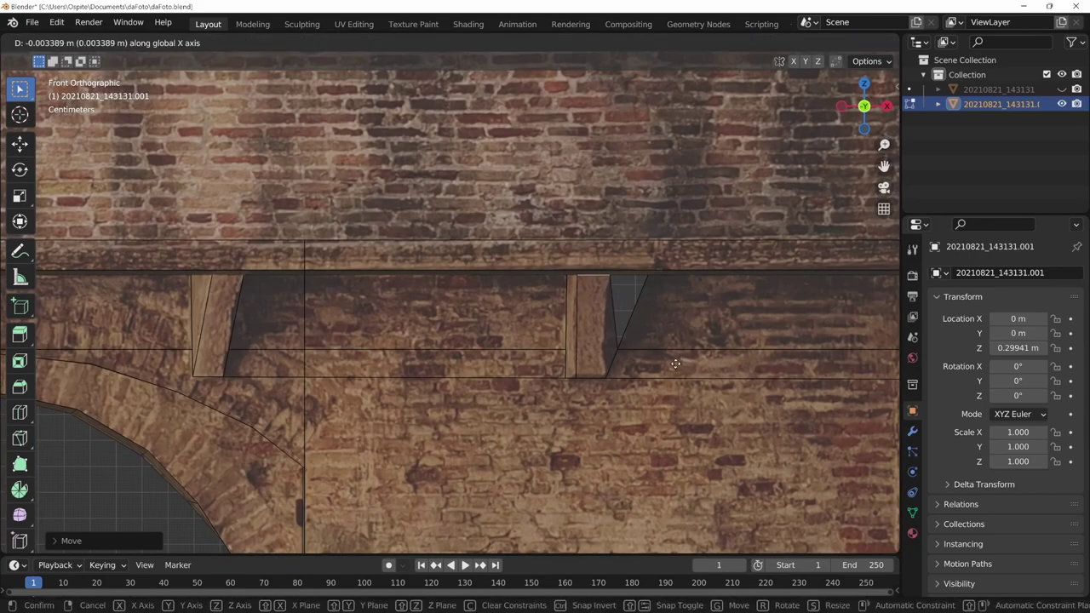
pyautogui.click(615, 350)
pyautogui.click(616, 350)
pyautogui.keyDown('shift'); pyautogui.moveTo(615, 350); pyautogui.dragTo(592, 365, button='middle'); pyautogui.keyUp('shift')
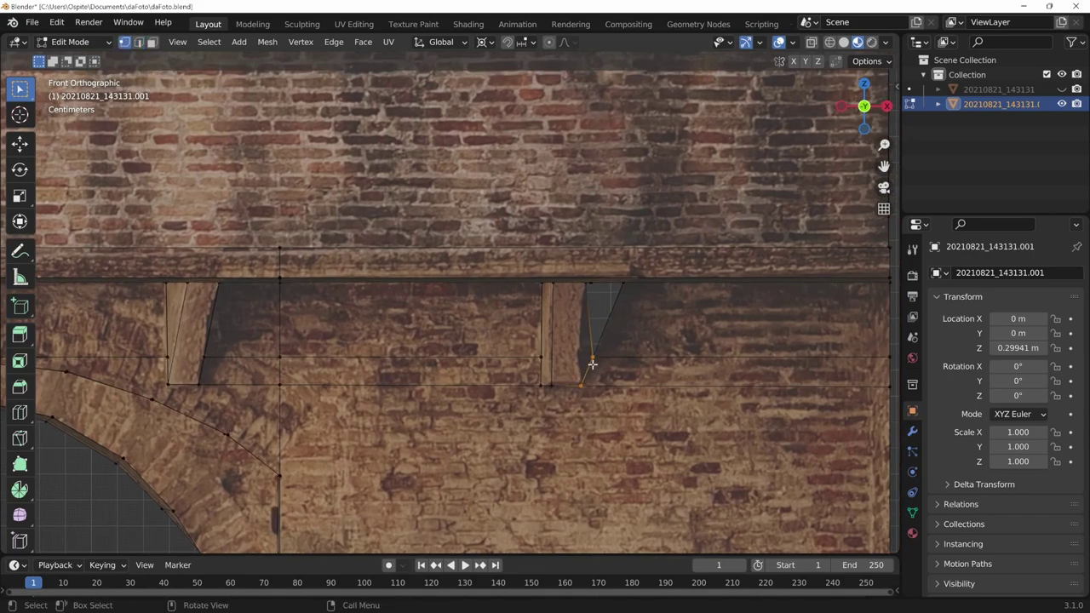
pyautogui.press('g')
pyautogui.press('x')
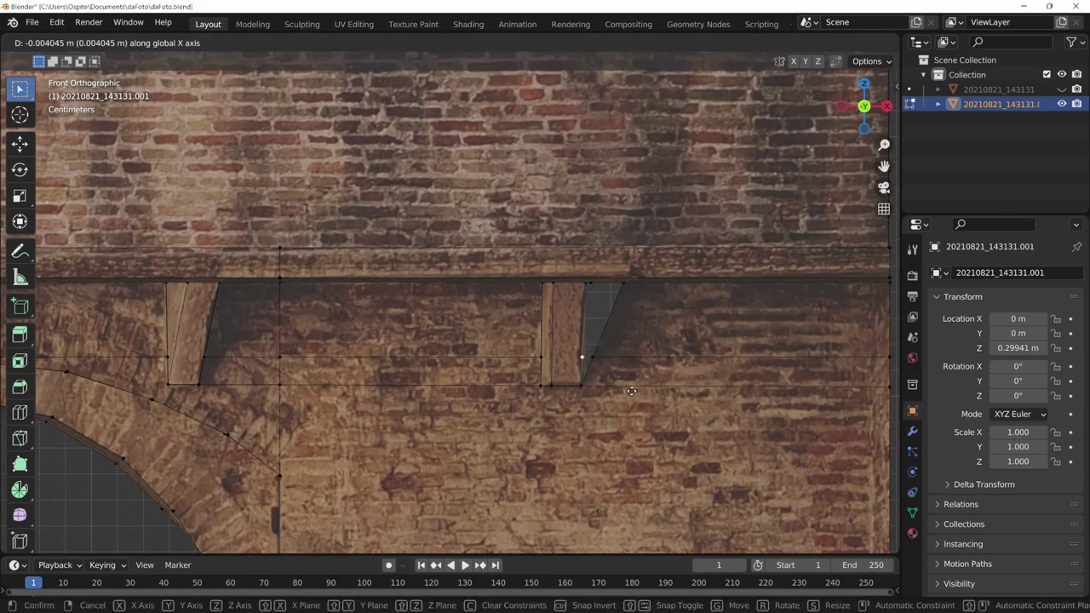
pyautogui.click(631, 391)
# Extrude the narrow bracket face out from the wall into a board.
pyautogui.press('2')
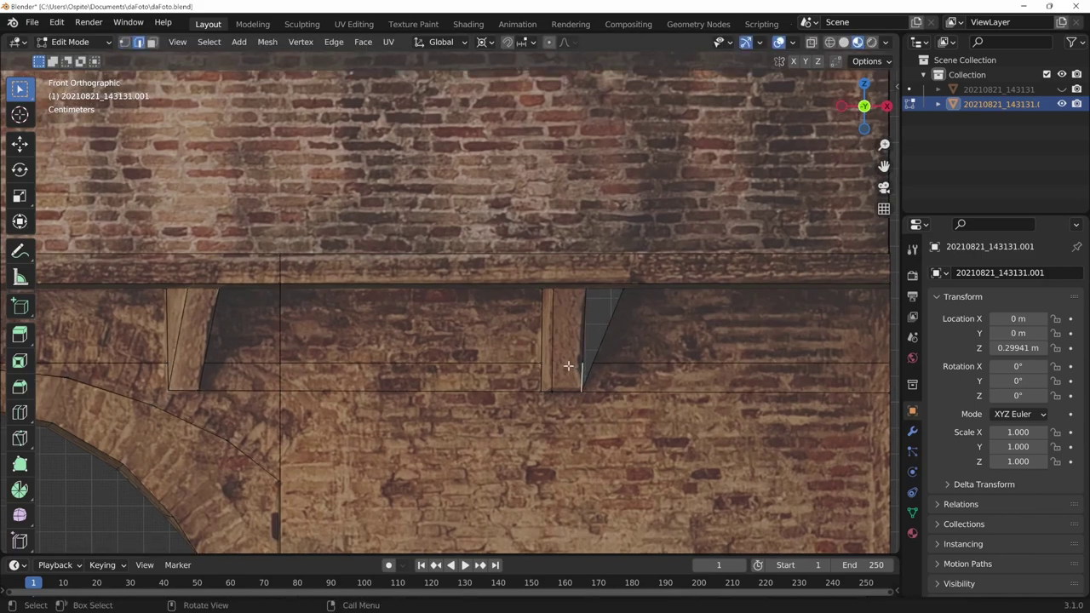
pyautogui.press('3')
pyautogui.click(567, 370)
pyautogui.moveTo(594, 391)
pyautogui.mouseDown(button='middle')
pyautogui.moveTo(584, 358)
pyautogui.moveTo(554, 377)
pyautogui.moveTo(591, 370)
pyautogui.moveTo(580, 431)
pyautogui.mouseUp(button='middle')
pyautogui.press('e')
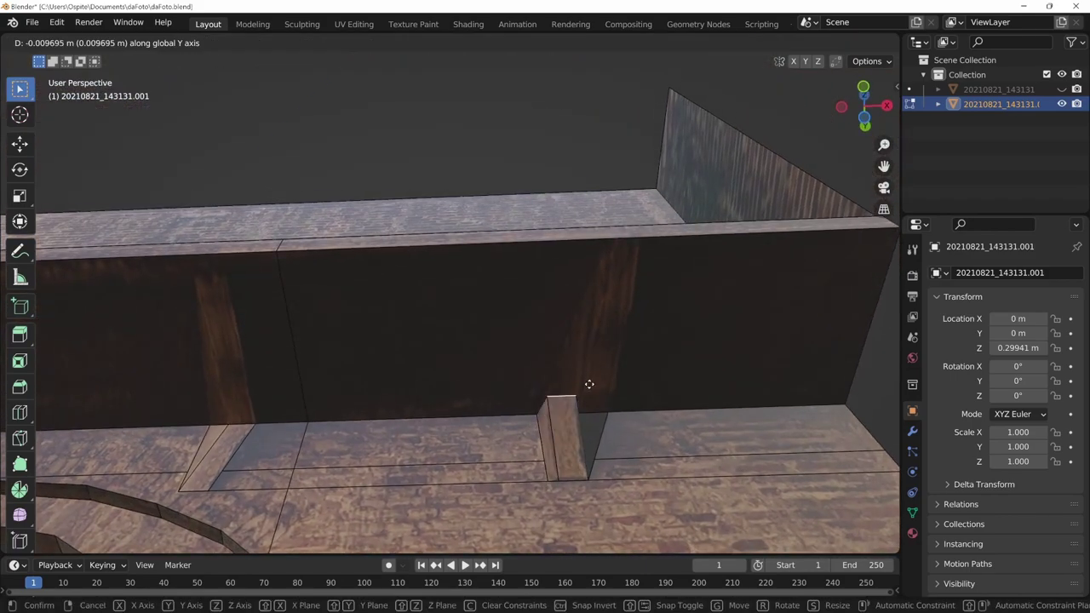
pyautogui.click(582, 77)
pyautogui.moveTo(581, 77)
pyautogui.mouseDown(button='middle')
pyautogui.moveTo(608, 409)
pyautogui.moveTo(633, 453)
pyautogui.mouseUp(button='middle')
# Nudge the extruded board face slightly along X in front view.
pyautogui.press('KP_1')
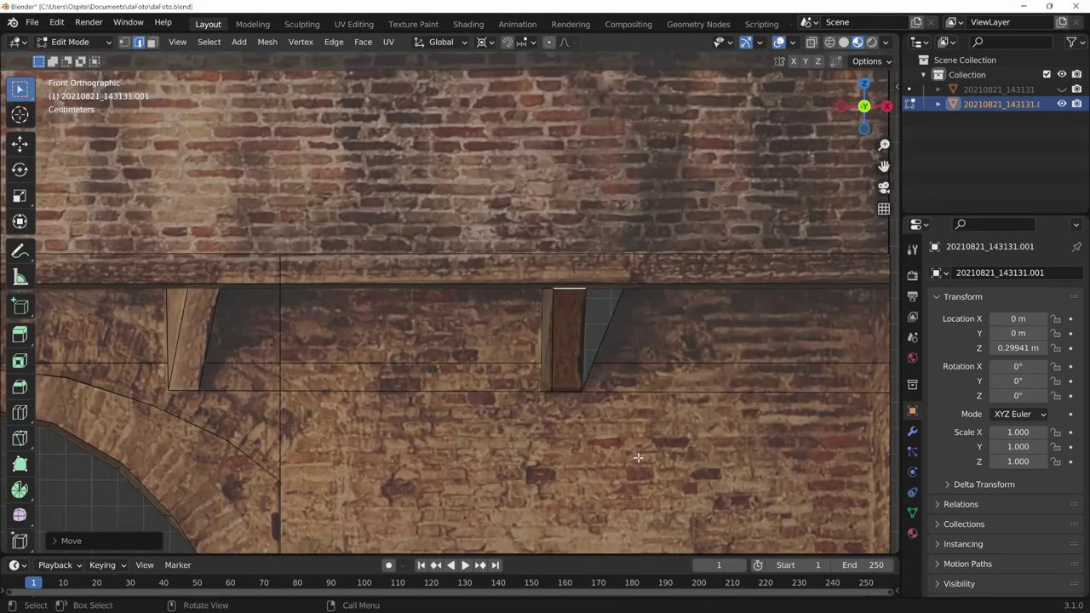
pyautogui.click(569, 362)
pyautogui.press('g')
pyautogui.press('x')
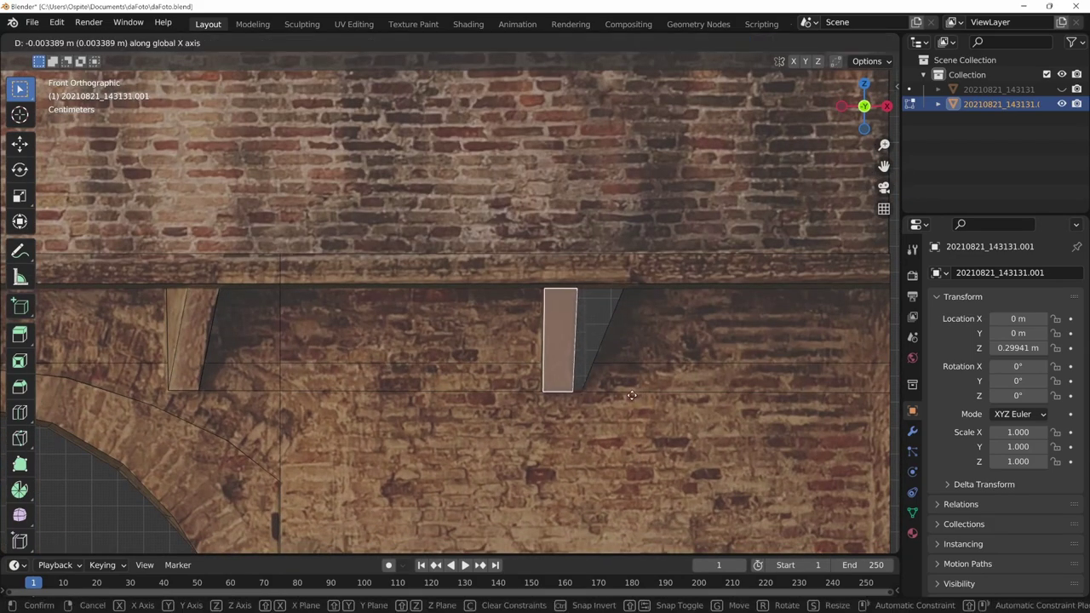
pyautogui.click(631, 396)
pyautogui.moveTo(630, 396)
pyautogui.mouseDown(button='middle')
pyautogui.moveTo(547, 387)
pyautogui.moveTo(604, 368)
pyautogui.moveTo(458, 378)
pyautogui.mouseUp(button='middle')
# Move the middle bracket's top corner vertex along X.
pyautogui.hotkey('alt', 'a')
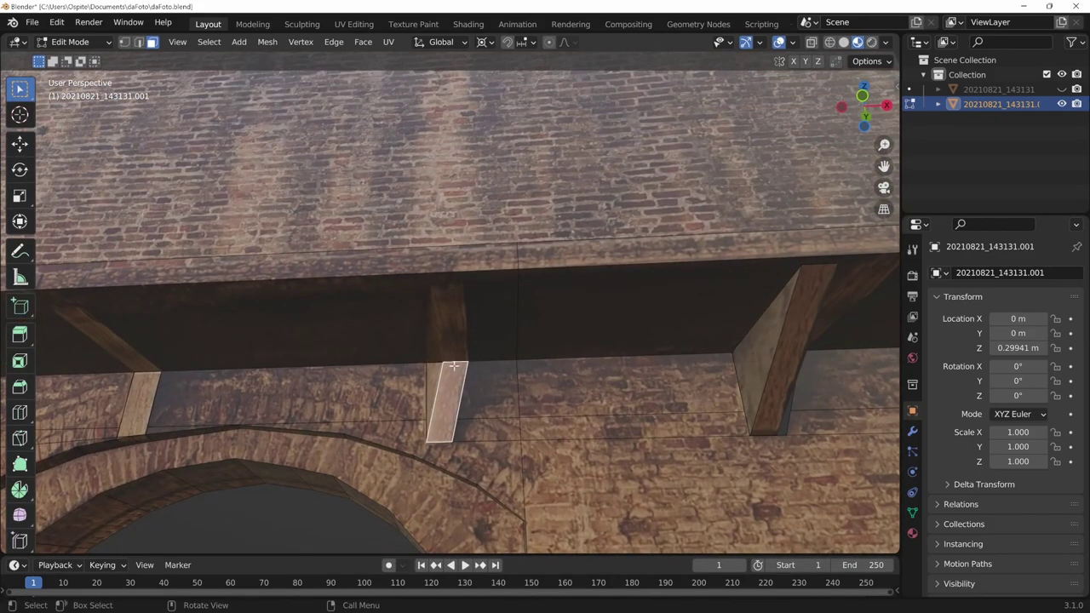
pyautogui.press('1')
pyautogui.click(459, 379)
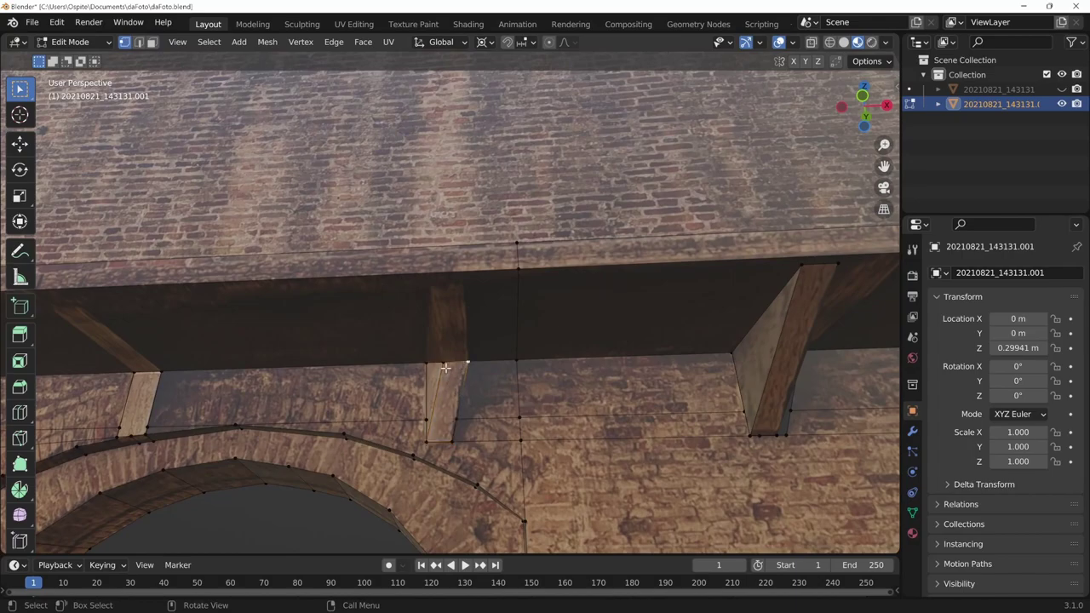
pyautogui.press('KP_1')
pyautogui.press('g')
pyautogui.press('x')
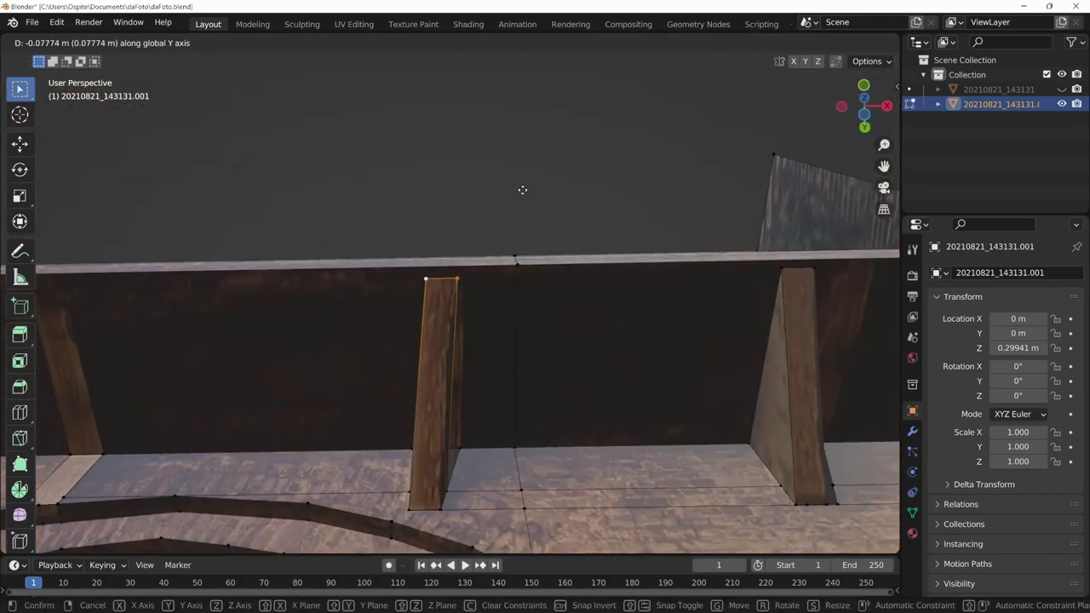
pyautogui.click(538, 413)
pyautogui.moveTo(539, 413)
pyautogui.mouseDown(button='middle')
pyautogui.moveTo(555, 441)
pyautogui.moveTo(588, 373)
pyautogui.mouseUp(button='middle')
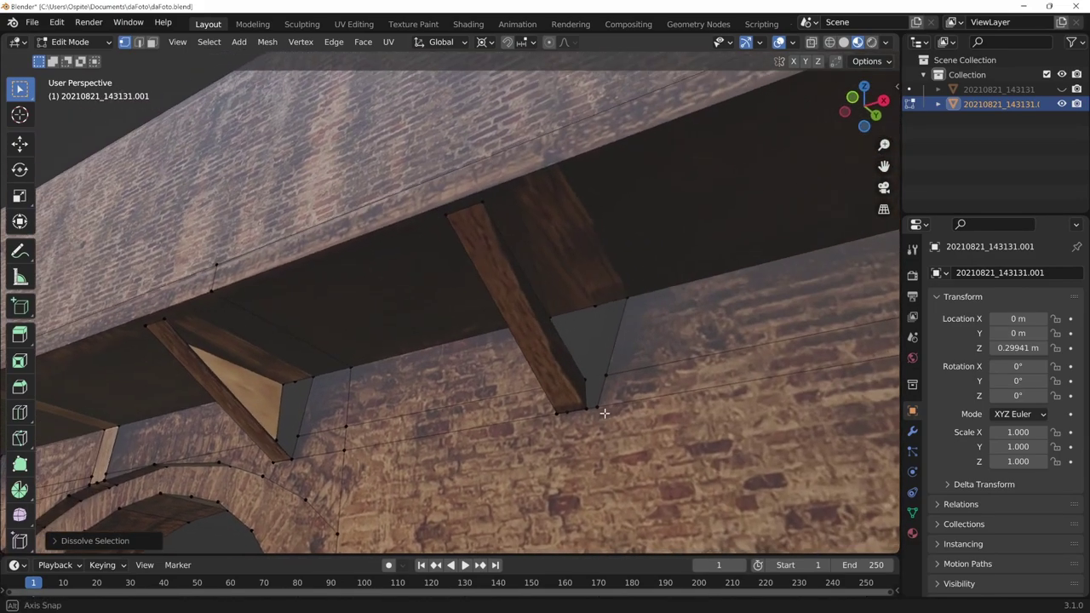
pyautogui.moveTo(631, 425)
pyautogui.mouseDown(button='middle')
pyautogui.moveTo(663, 416)
pyautogui.moveTo(474, 322)
pyautogui.moveTo(510, 414)
pyautogui.moveTo(554, 221)
pyautogui.moveTo(528, 302)
pyautogui.mouseUp(button='middle')
# Raise the bracket's base face along Z and push it back against the wall along Y.
pyautogui.press('2')
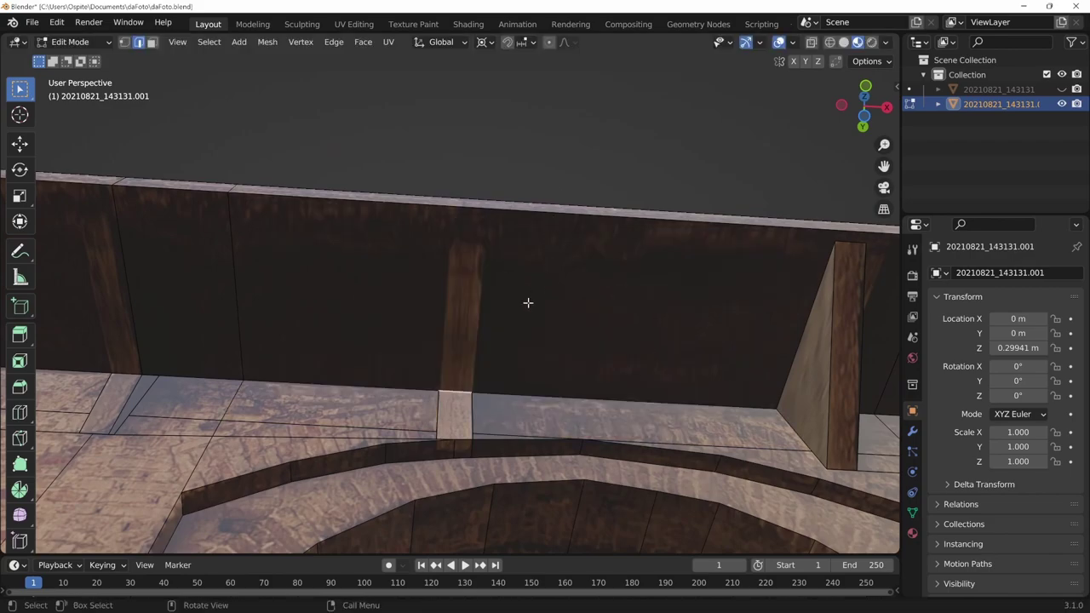
pyautogui.press('1')
pyautogui.click(463, 391)
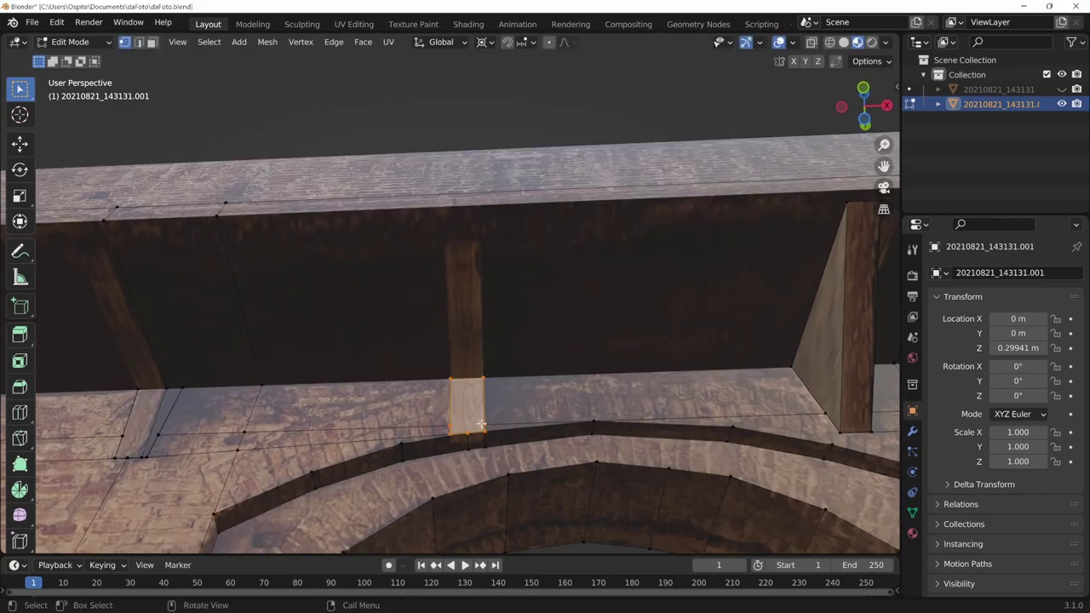
pyautogui.press('g')
pyautogui.press('z')
pyautogui.click(494, 318)
pyautogui.moveTo(494, 319)
pyautogui.mouseDown(button='middle')
pyautogui.moveTo(499, 432)
pyautogui.moveTo(511, 299)
pyautogui.mouseUp(button='middle')
pyautogui.press('g')
pyautogui.press('y')
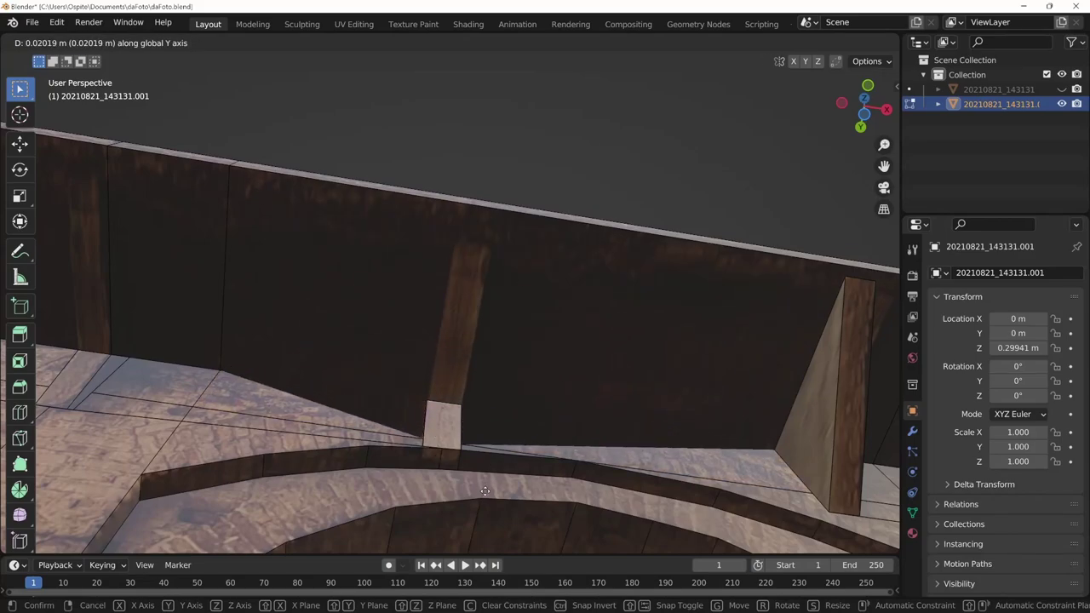
pyautogui.click(503, 446)
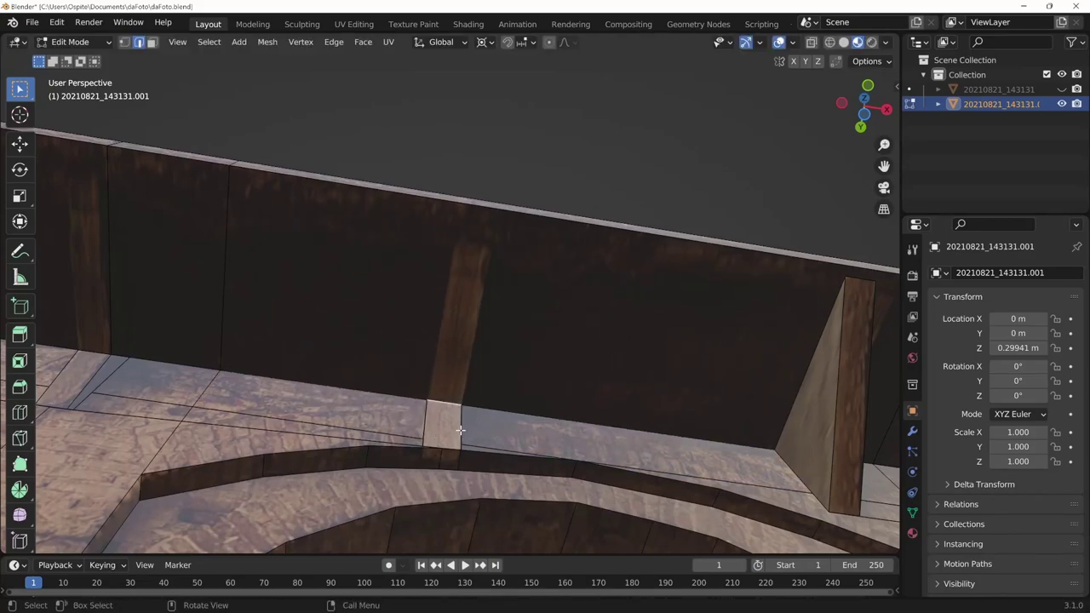
# Hide the cornice panel and raise the bracket top along Z to the cornice underside.
pyautogui.press('h')
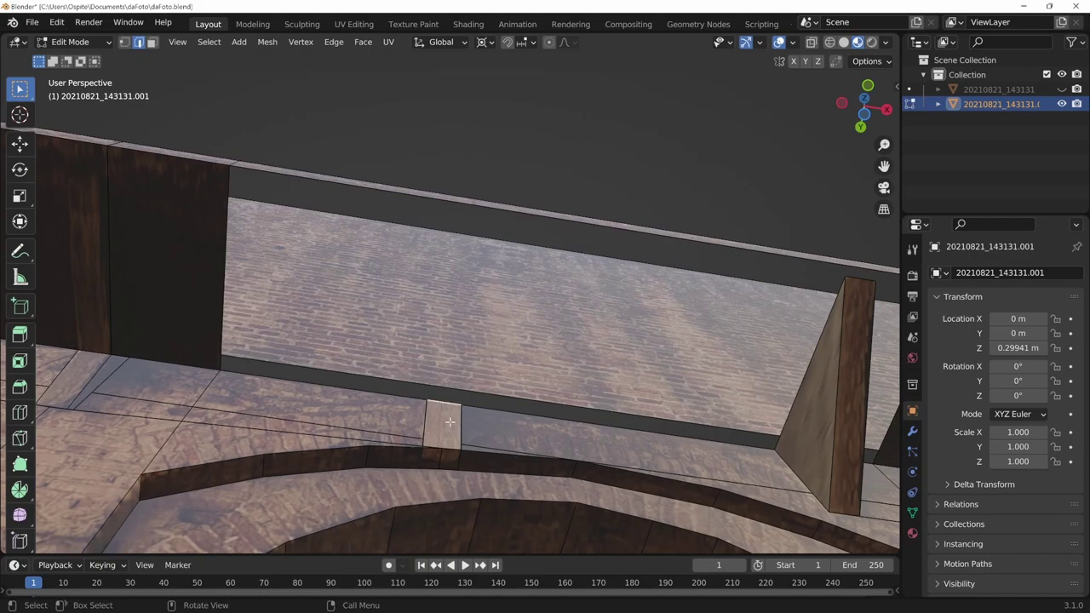
pyautogui.press('g')
pyautogui.press('z')
pyautogui.click(478, 361)
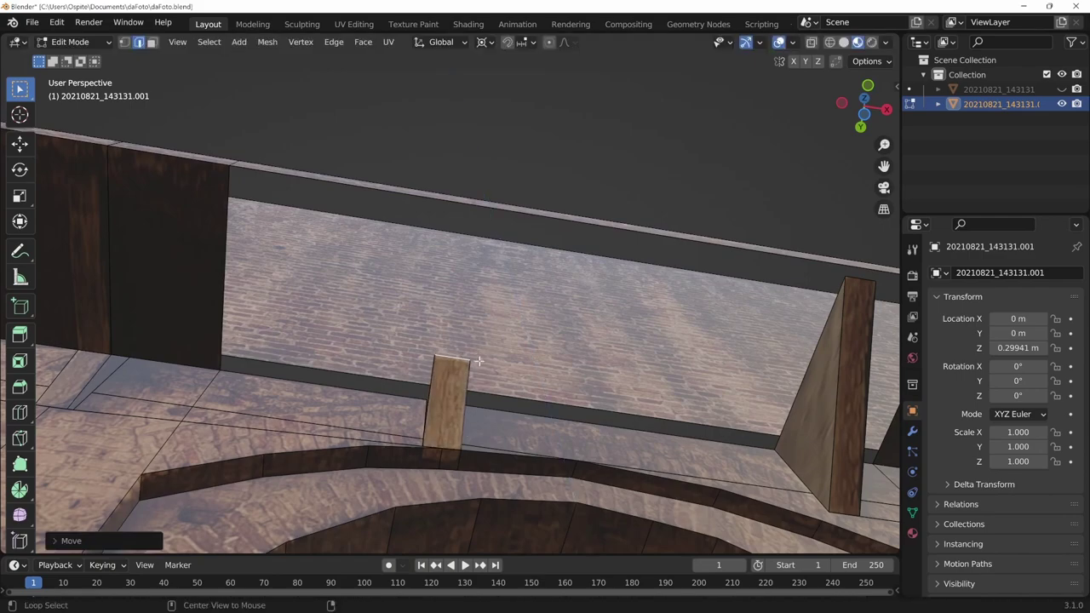
pyautogui.hotkey('alt', 'h')
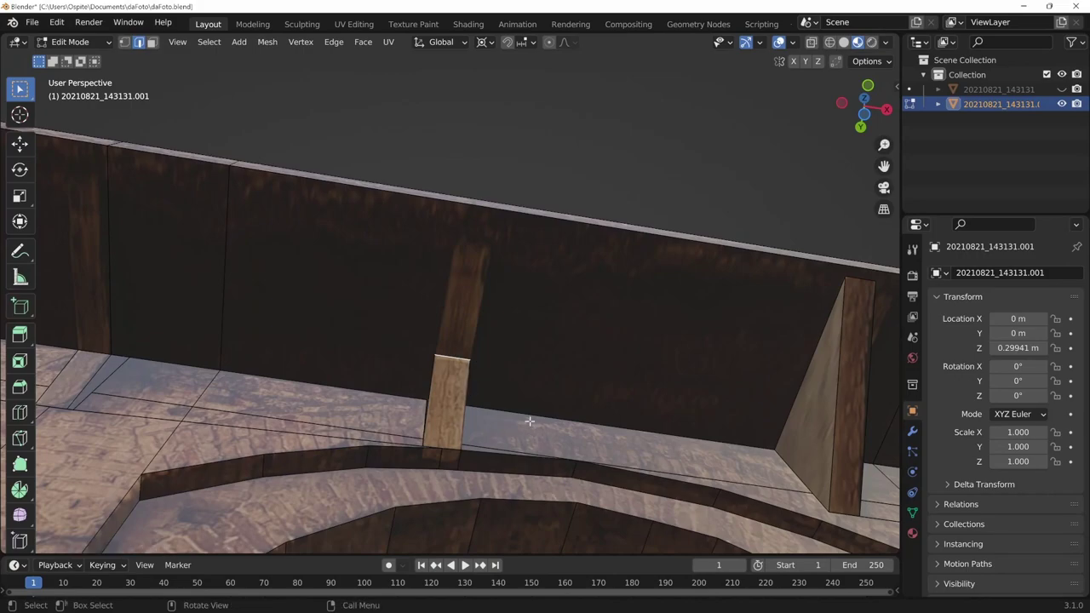
pyautogui.press('g')
pyautogui.press('z')
pyautogui.click(603, 230)
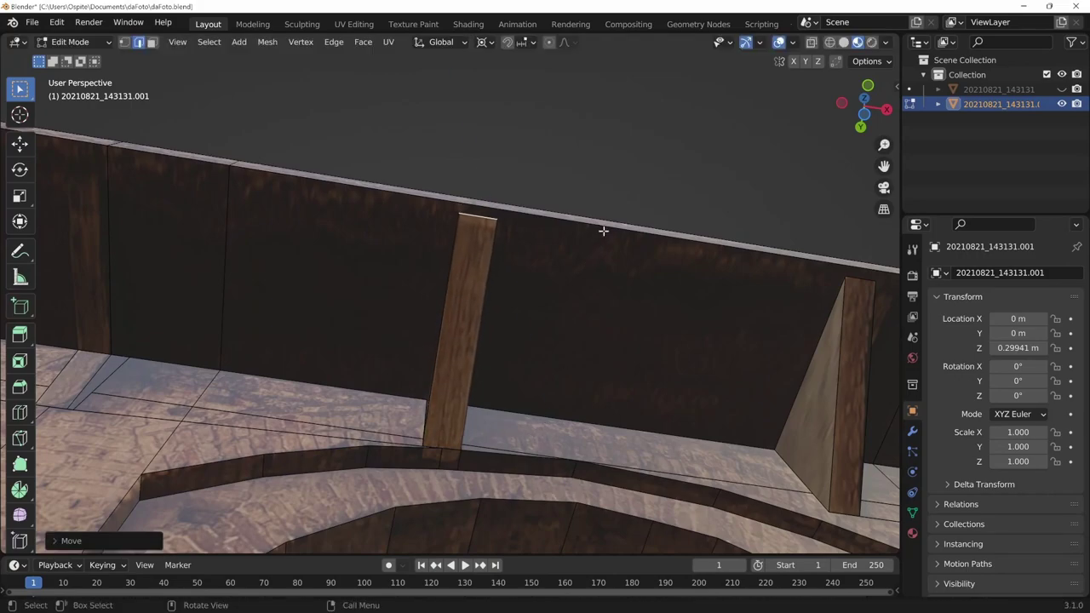
pyautogui.press('KP_1')
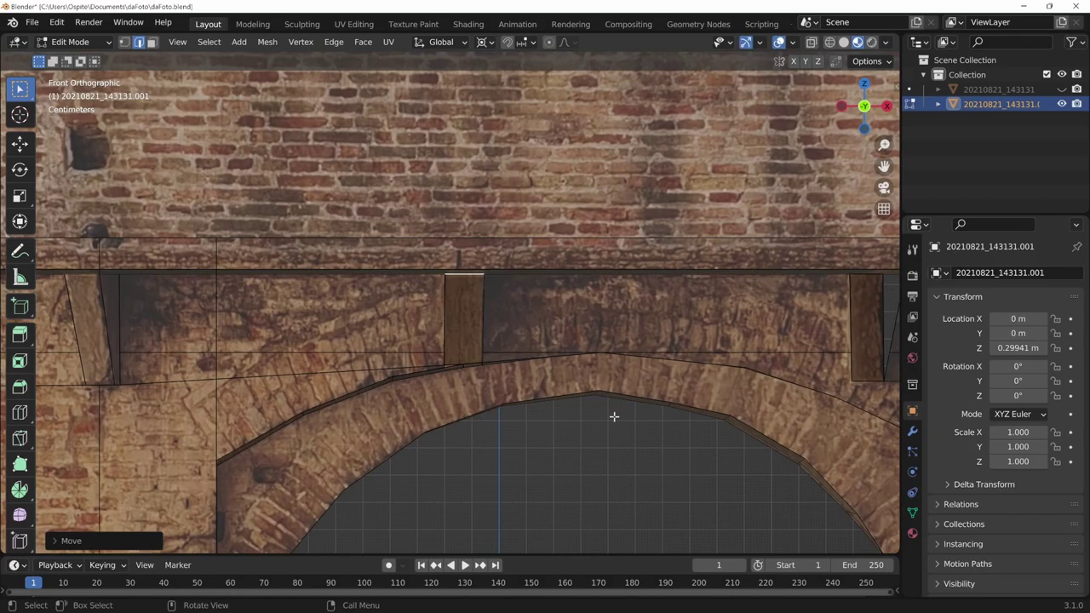
# Dissolve the extra bracket vertices and move the bracket geometry along Y to the wall.
pyautogui.moveTo(614, 416)
pyautogui.mouseDown(button='middle')
pyautogui.moveTo(653, 405)
pyautogui.moveTo(660, 324)
pyautogui.moveTo(672, 362)
pyautogui.mouseUp(button='middle')
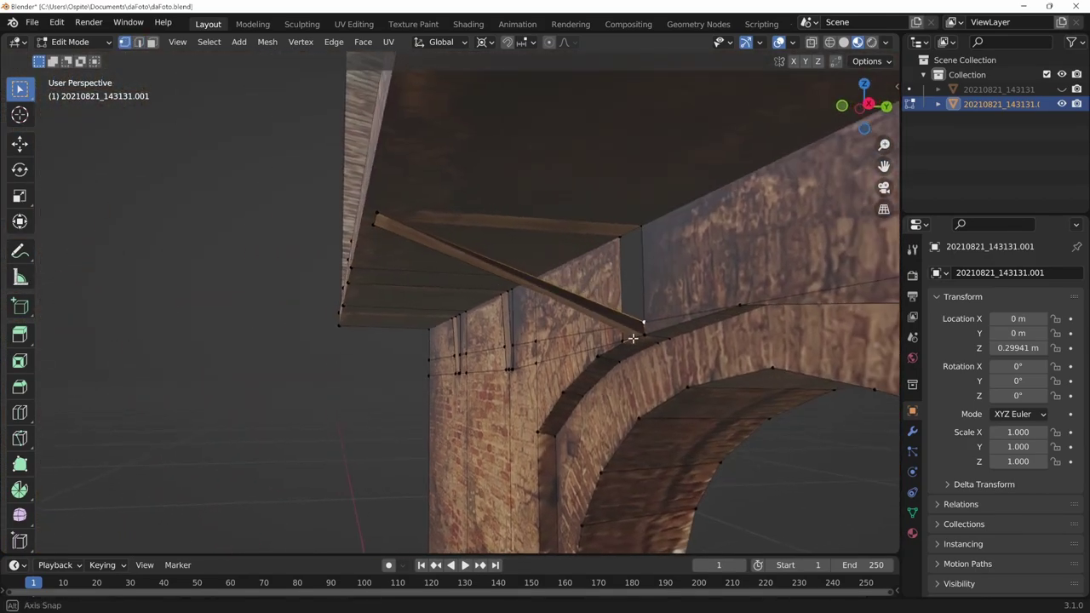
pyautogui.press('g')
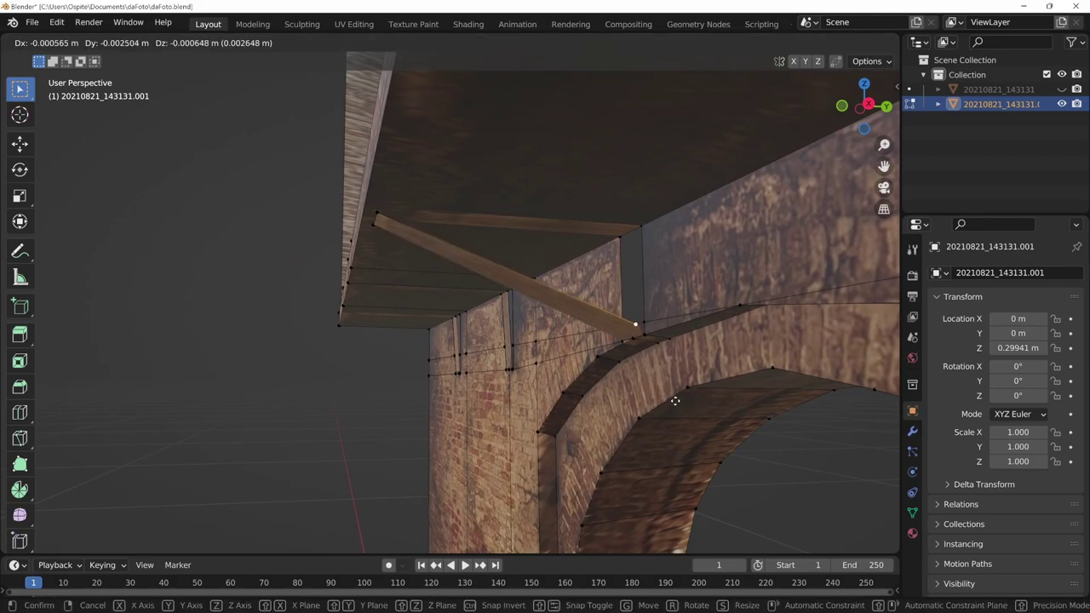
pyautogui.press('Escape')
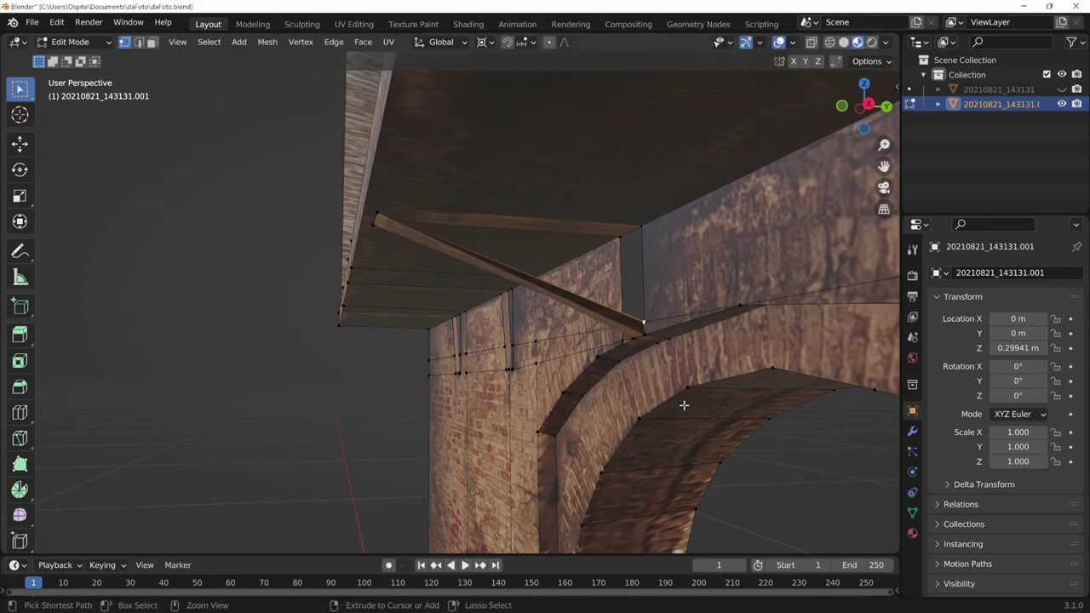
pyautogui.hotkey('ctrl', 'x')
pyautogui.moveTo(677, 408); pyautogui.dragTo(801, 414, button='middle')
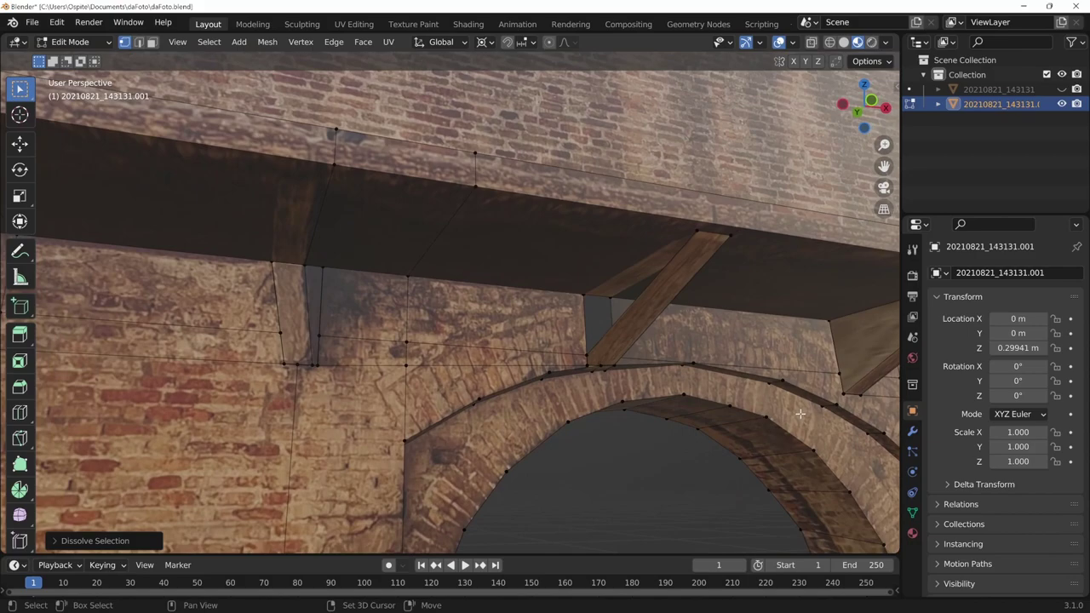
pyautogui.moveTo(589, 350); pyautogui.dragTo(655, 384, button='middle')
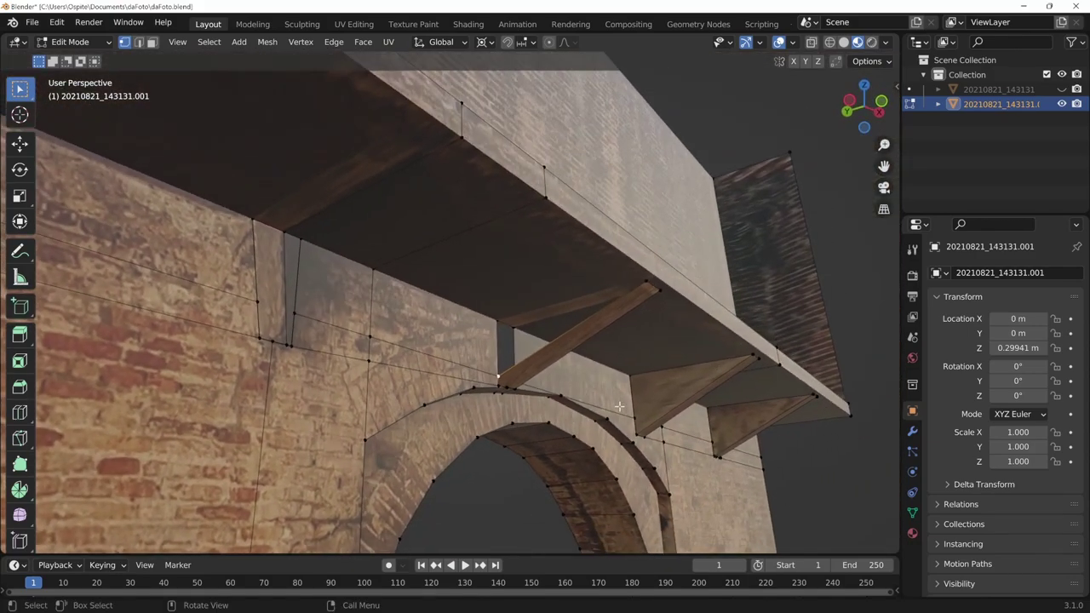
pyautogui.press('g')
pyautogui.rightClick(638, 396)
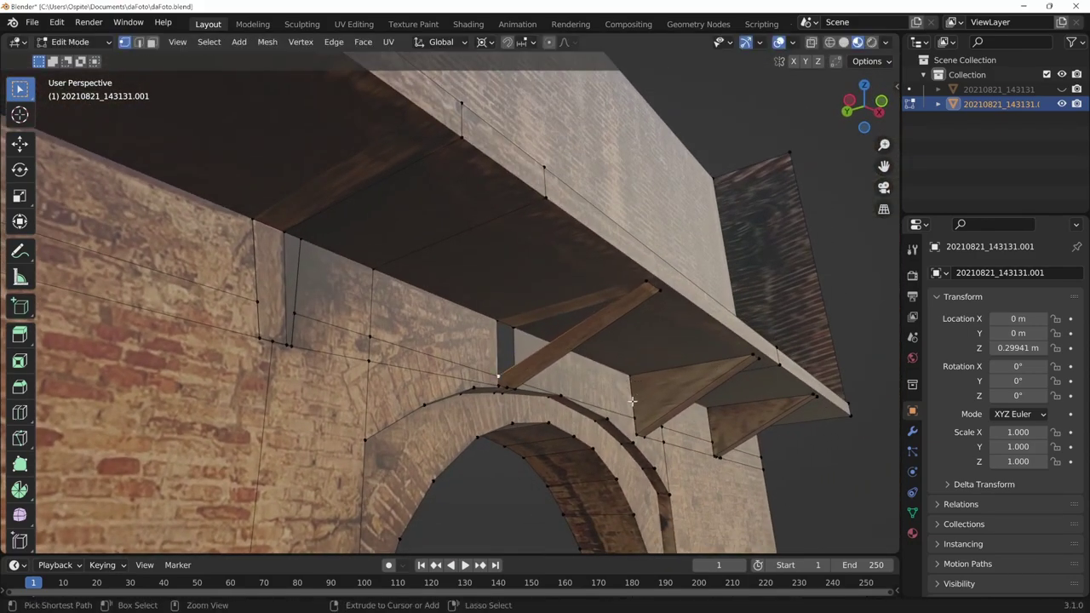
pyautogui.moveTo(633, 406); pyautogui.dragTo(587, 213, button='middle')
pyautogui.press('g')
pyautogui.press('y')
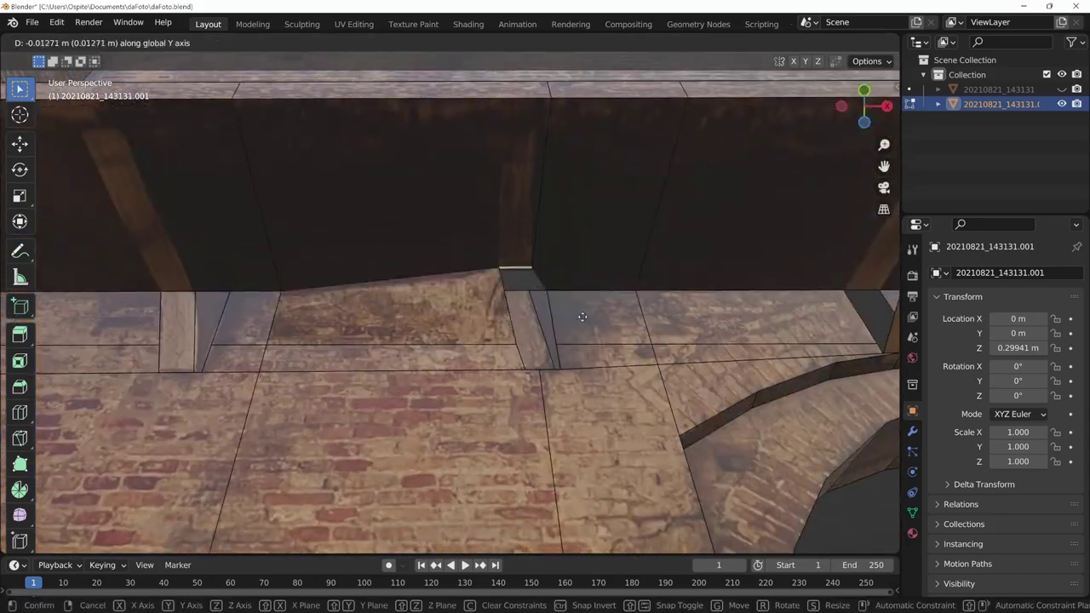
pyautogui.click(586, 204)
# Nudge the middle bracket's lower tip slightly along Z and save daFoto.blend.
pyautogui.moveTo(599, 411); pyautogui.dragTo(627, 260, button='middle')
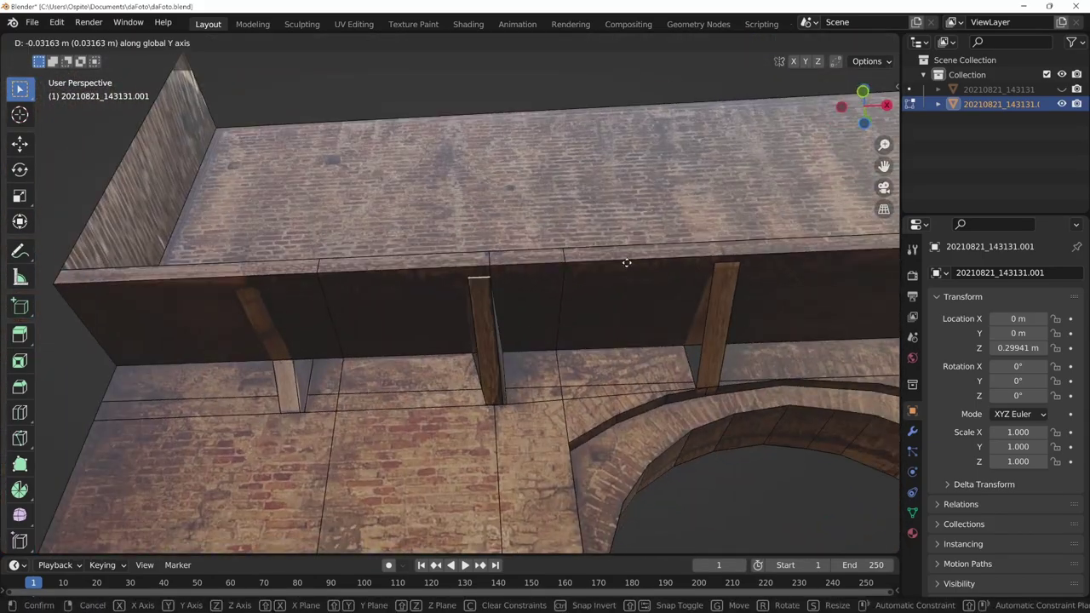
pyautogui.press('KP_1')
pyautogui.moveTo(578, 394)
pyautogui.mouseDown(button='middle')
pyautogui.moveTo(672, 298)
pyautogui.moveTo(518, 402)
pyautogui.moveTo(478, 384)
pyautogui.moveTo(638, 341)
pyautogui.moveTo(464, 428)
pyautogui.moveTo(573, 467)
pyautogui.moveTo(678, 440)
pyautogui.moveTo(565, 469)
pyautogui.moveTo(713, 440)
pyautogui.moveTo(557, 299)
pyautogui.moveTo(525, 451)
pyautogui.moveTo(745, 447)
pyautogui.moveTo(553, 452)
pyautogui.moveTo(741, 459)
pyautogui.moveTo(533, 460)
pyautogui.moveTo(628, 436)
pyautogui.moveTo(309, 537)
pyautogui.moveTo(642, 395)
pyautogui.moveTo(579, 430)
pyautogui.moveTo(617, 437)
pyautogui.moveTo(610, 448)
pyautogui.mouseUp(button='middle')
pyautogui.press('g')
pyautogui.click(694, 277)
pyautogui.press('KP_1')
pyautogui.press('g')
pyautogui.click(638, 340)
pyautogui.hotkey('ctrl', 's')
# Duplicate the door panel and place the copy beside the original along X.
pyautogui.scroll(4, 628, 435)
pyautogui.scroll(-5, 642, 394)
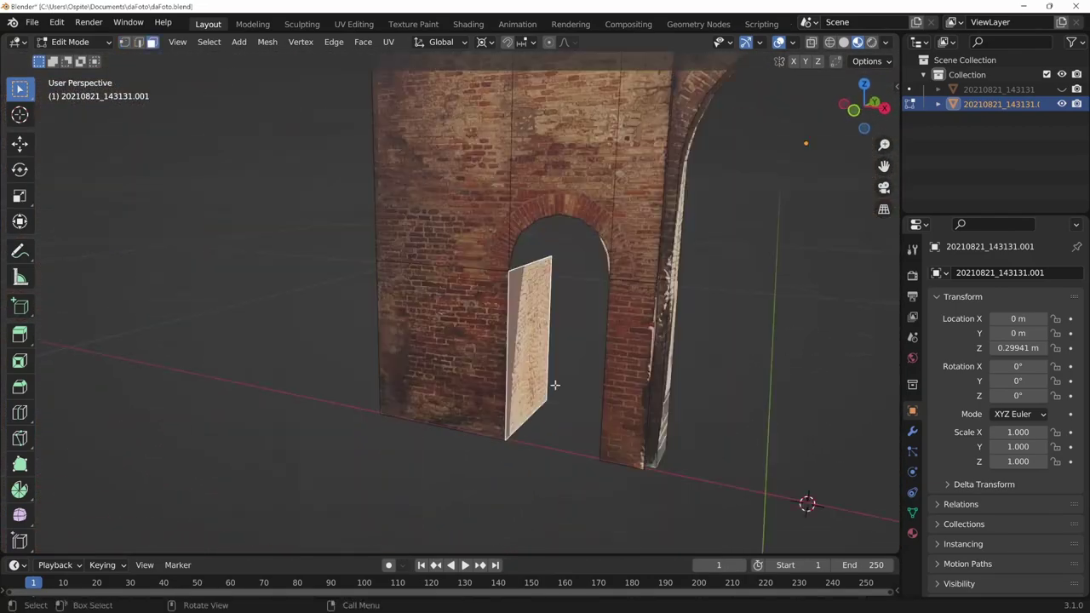
pyautogui.hotkey('shift', 'd')
pyautogui.press('x')
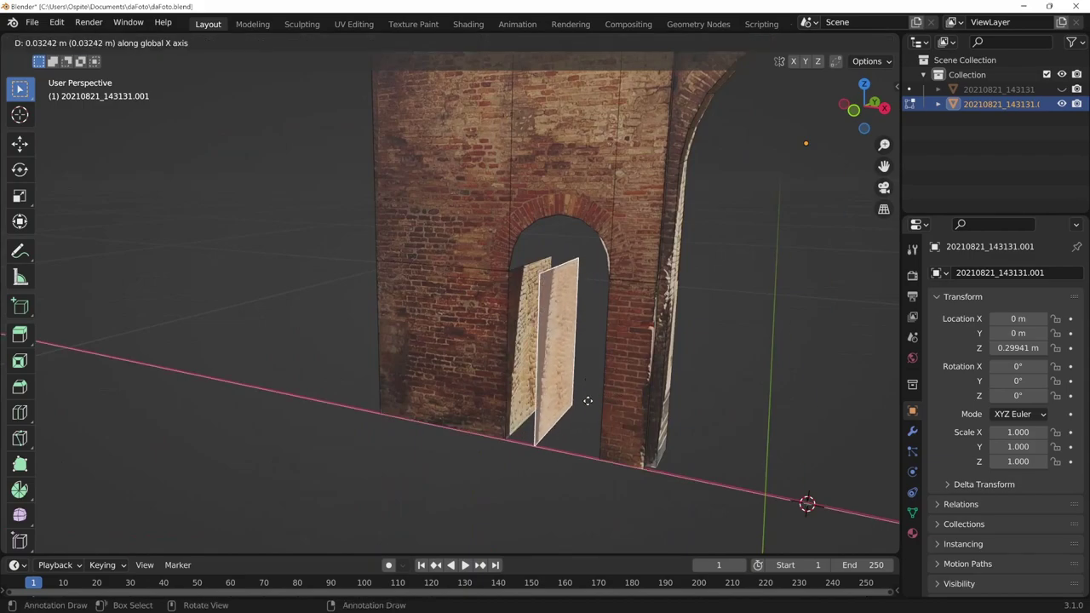
pyautogui.click(611, 401)
pyautogui.moveTo(576, 432); pyautogui.dragTo(665, 447, button='middle')
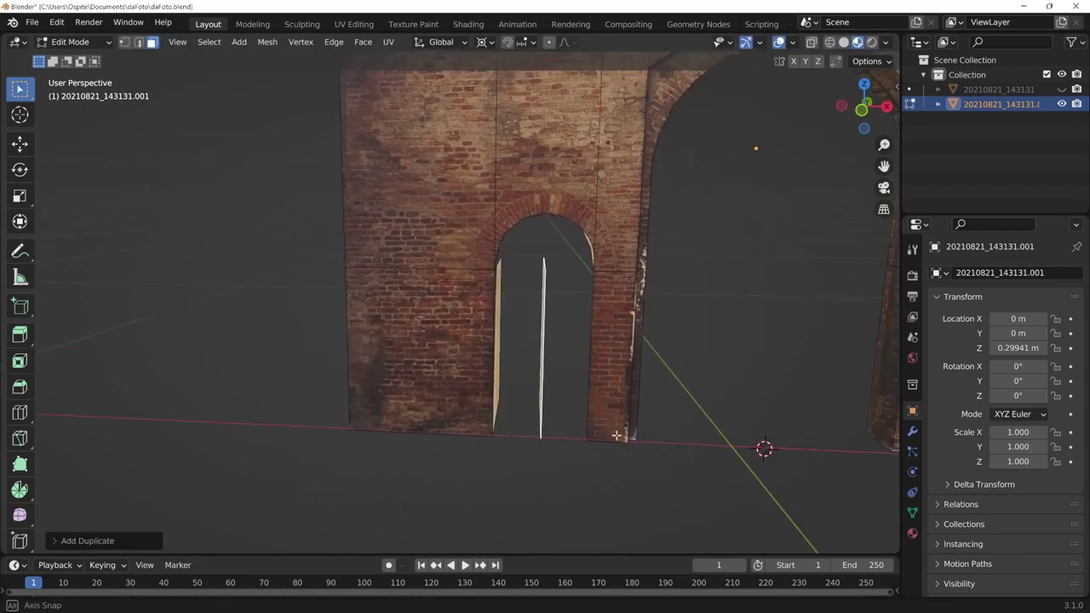
# Turn the door copy 180 degrees about Z around its Median Point pivot.
pyautogui.press('r')
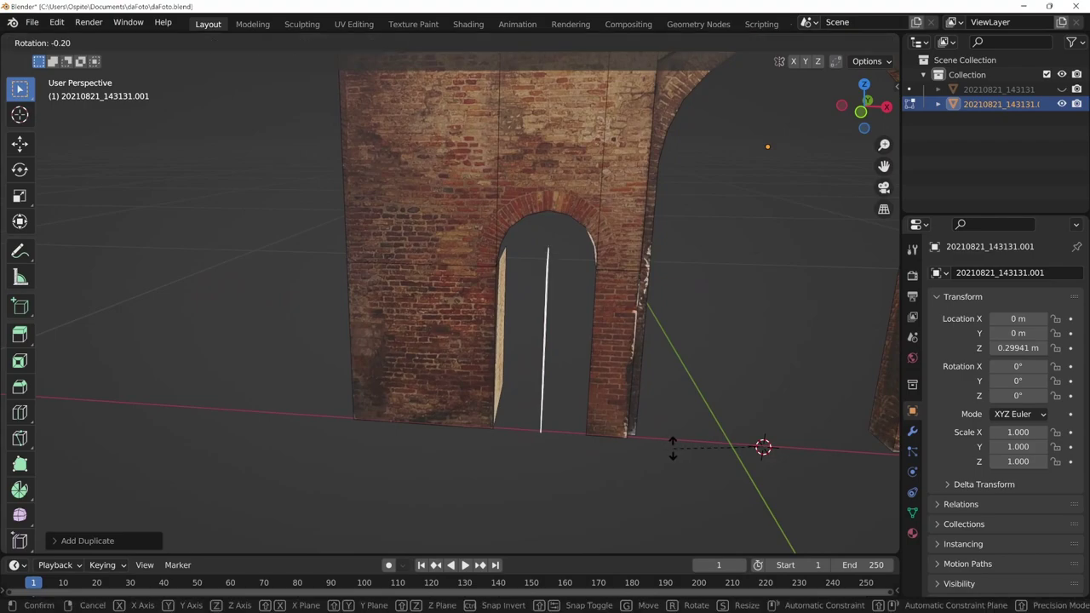
pyautogui.write('z')
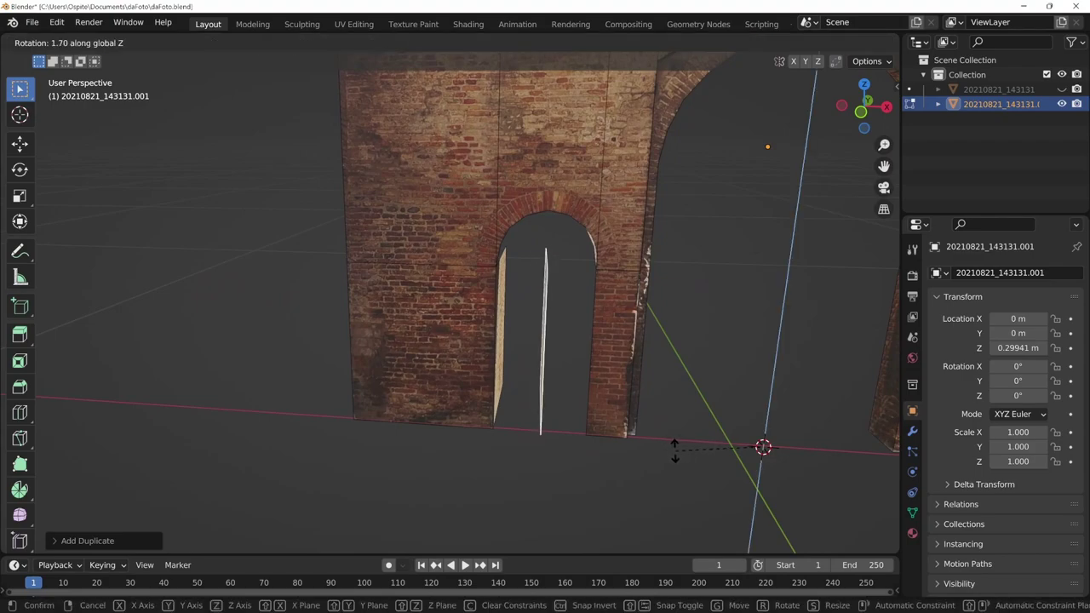
pyautogui.write('80')
pyautogui.press('Return')
pyautogui.press('Tab')
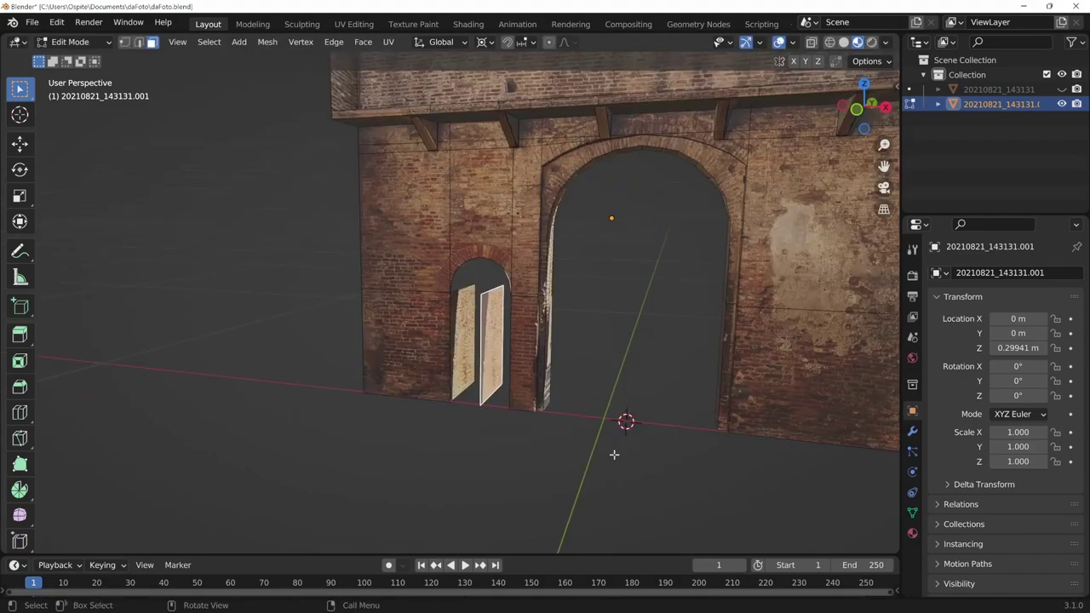
pyautogui.press('.')
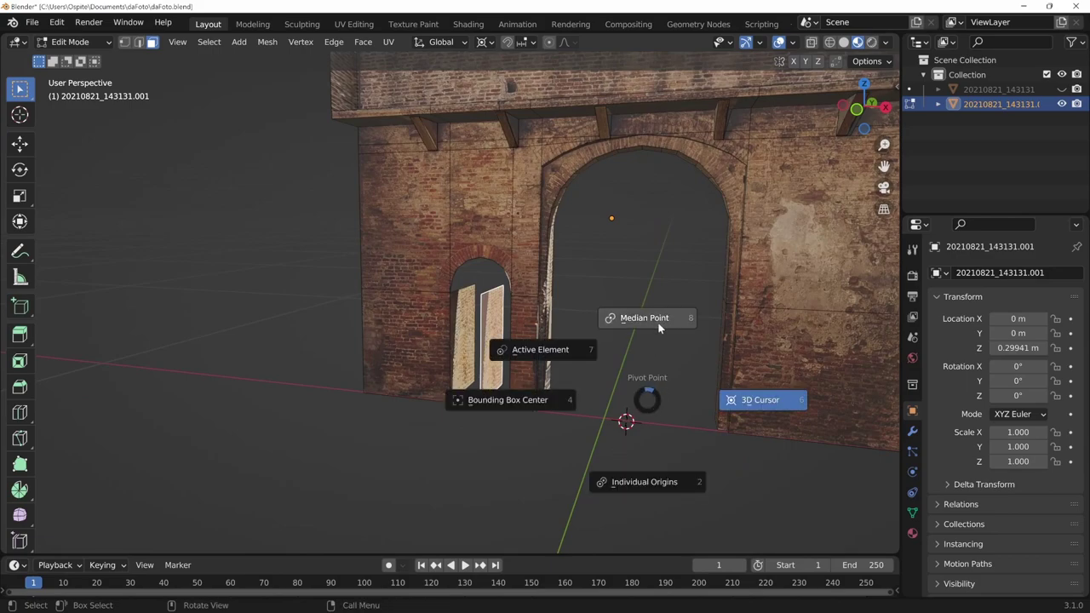
pyautogui.click(658, 328)
pyautogui.press('r')
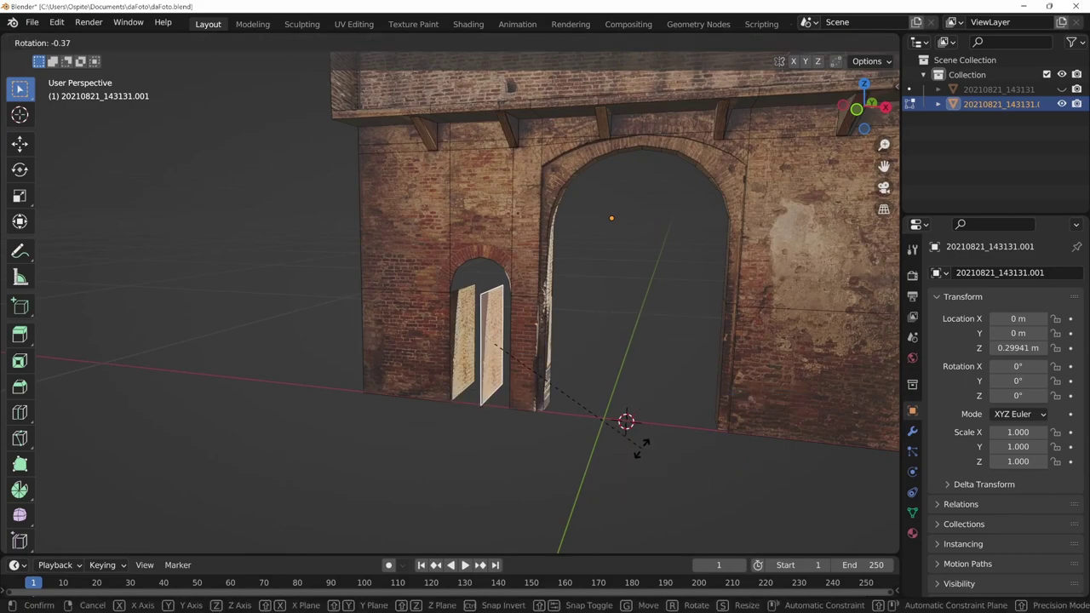
pyautogui.press('z')
pyautogui.press('Return')
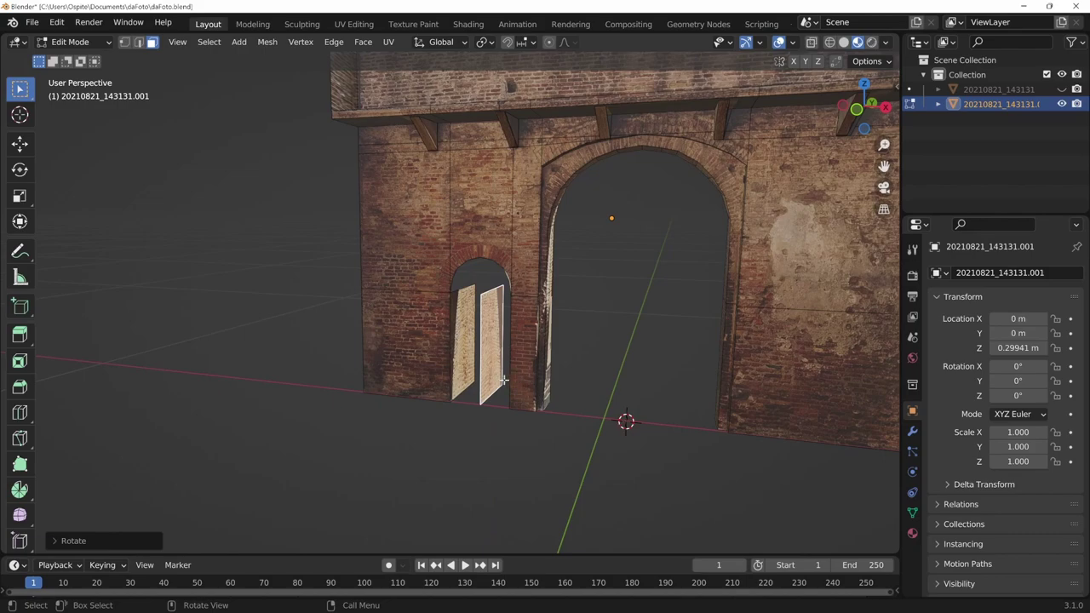
# Slide the door copy along X into its final spot in the small arch.
pyautogui.moveTo(503, 380)
pyautogui.mouseDown(button='middle')
pyautogui.moveTo(550, 382)
pyautogui.moveTo(550, 392)
pyautogui.mouseUp(button='middle')
pyautogui.press('g')
pyautogui.press('x')
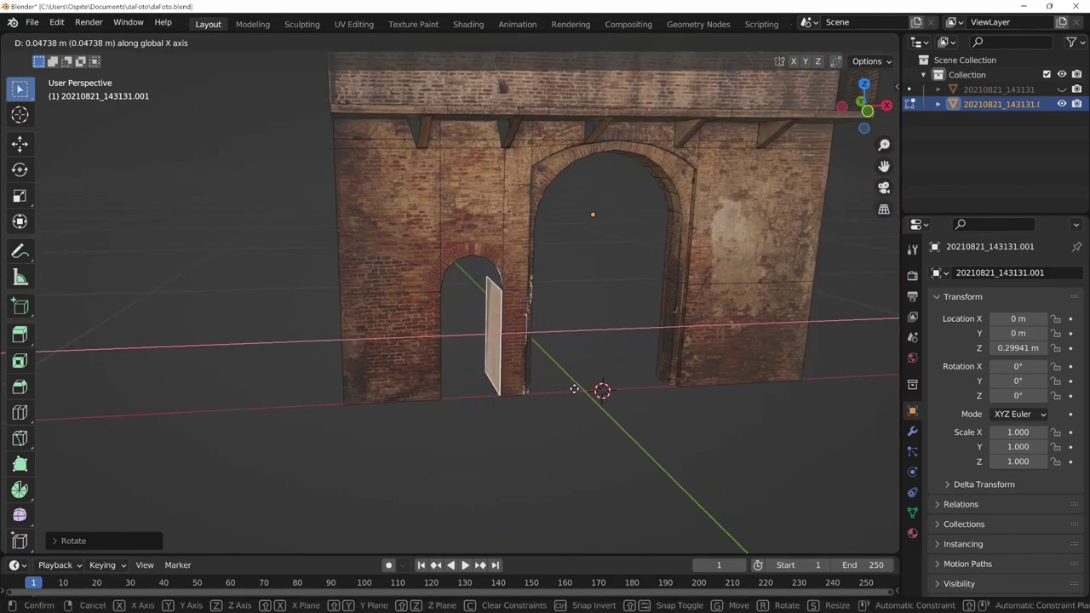
pyautogui.click(574, 389)
pyautogui.scroll(3, 638, 324)
pyautogui.scroll(3, 742, 287)
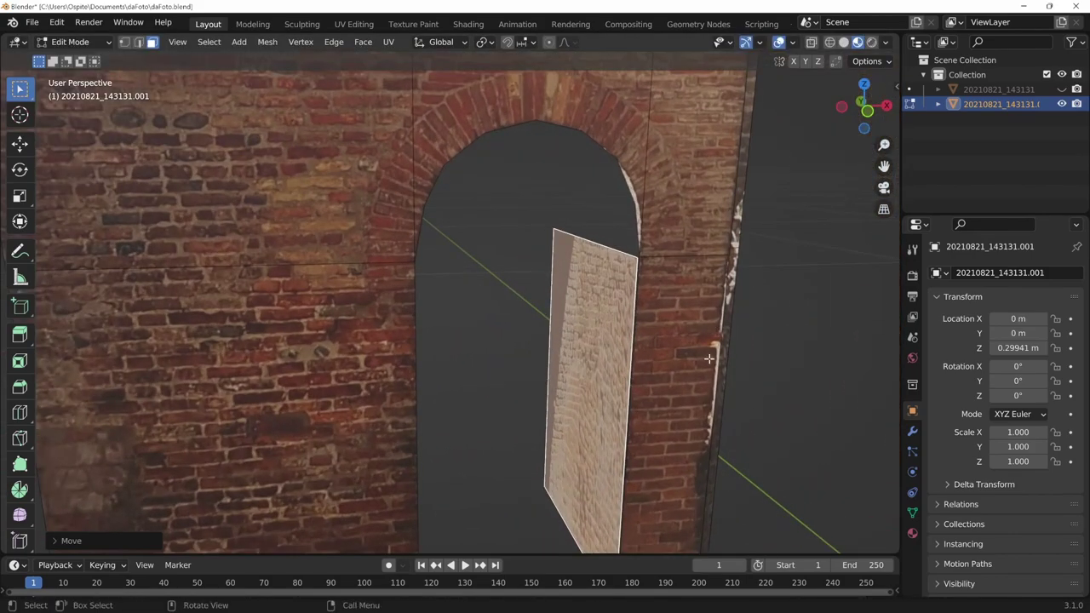
pyautogui.moveTo(708, 359); pyautogui.dragTo(669, 382, button='middle')
pyautogui.press('g')
pyautogui.press('x')
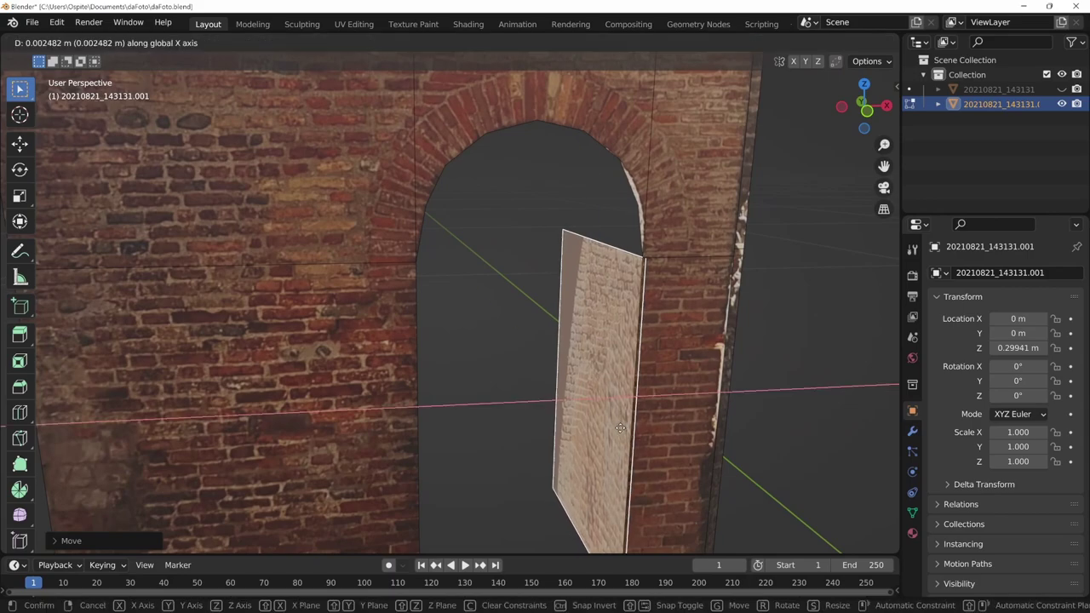
pyautogui.click(645, 407)
pyautogui.moveTo(644, 406)
pyautogui.keyDown('ctrl'); pyautogui.mouseDown(button='middle')
pyautogui.moveTo(549, 468)
pyautogui.moveTo(529, 294)
pyautogui.moveTo(609, 327)
pyautogui.moveTo(625, 351)
pyautogui.mouseUp(button='middle'); pyautogui.keyUp('ctrl')
pyautogui.scroll(3, 550, 468)
pyautogui.click(529, 294)
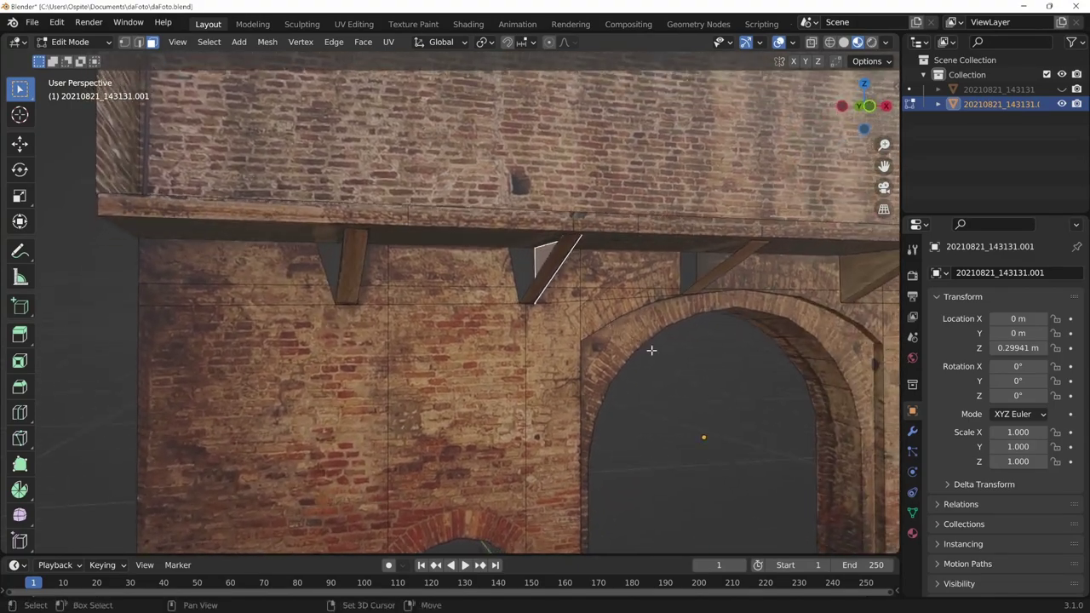
# Move the bracket's triangular face sideways along the X axis.
pyautogui.press('g')
pyautogui.press('x')
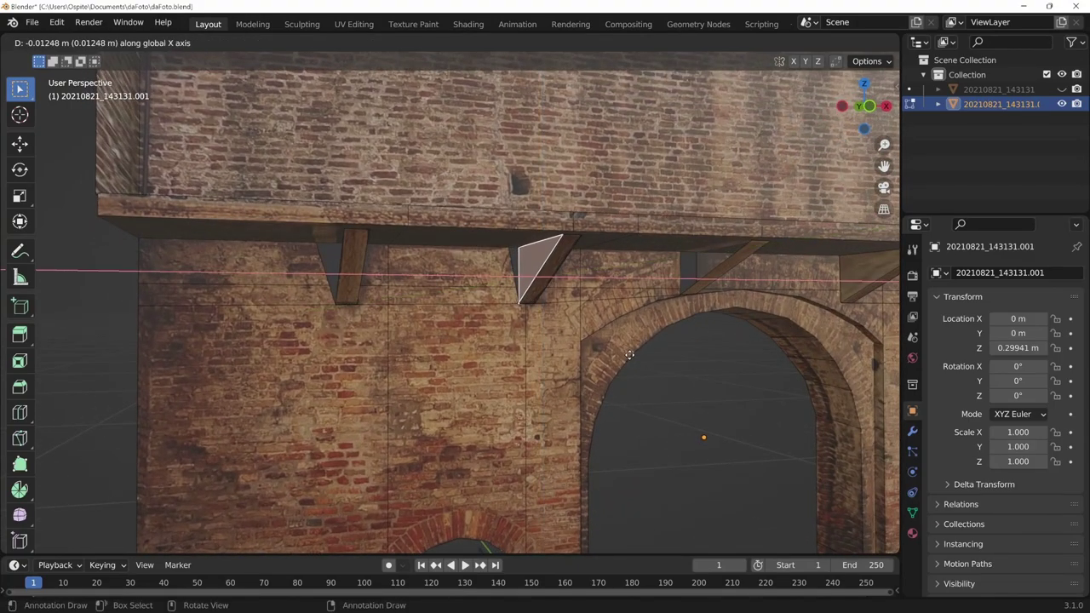
pyautogui.click(629, 355)
# Copy the bracket's right edge and offset it along X.
pyautogui.scroll(3, 630, 354)
pyautogui.moveTo(629, 354)
pyautogui.mouseDown(button='middle')
pyautogui.moveTo(442, 298)
pyautogui.moveTo(479, 329)
pyautogui.mouseUp(button='middle')
pyautogui.click(421, 267)
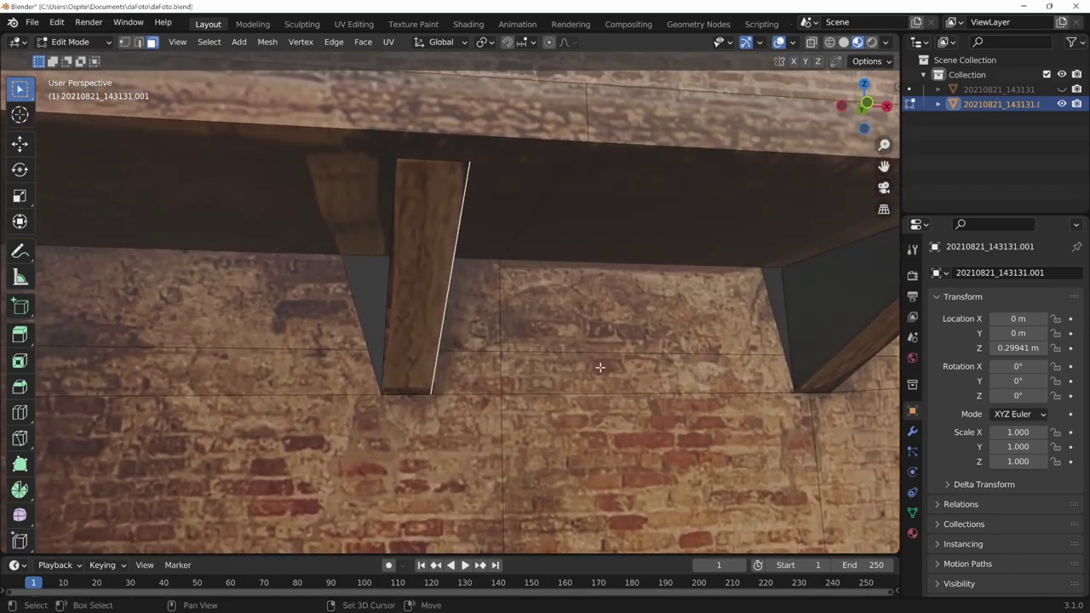
pyautogui.press('g')
pyautogui.press('x')
pyautogui.click(547, 380)
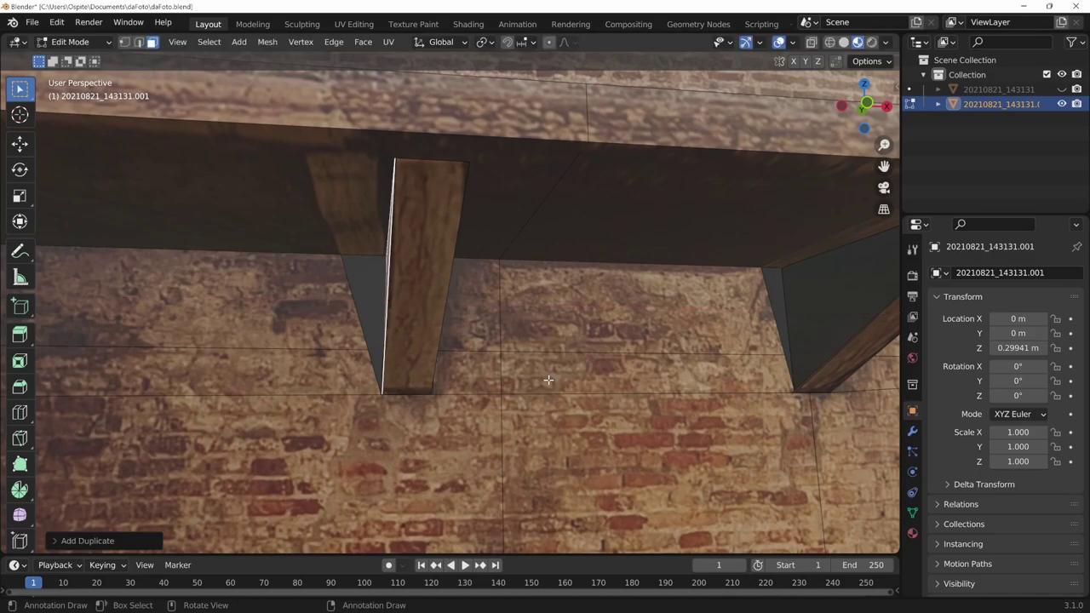
# Reveal the hidden geometry and switch between vertex and edge selection.
pyautogui.moveTo(548, 380)
pyautogui.mouseDown(button='middle')
pyautogui.moveTo(581, 391)
pyautogui.moveTo(648, 366)
pyautogui.moveTo(709, 387)
pyautogui.moveTo(429, 315)
pyautogui.moveTo(523, 349)
pyautogui.moveTo(458, 349)
pyautogui.mouseUp(button='middle')
pyautogui.hotkey('alt', 'h')
pyautogui.press('1')
pyautogui.press('2')
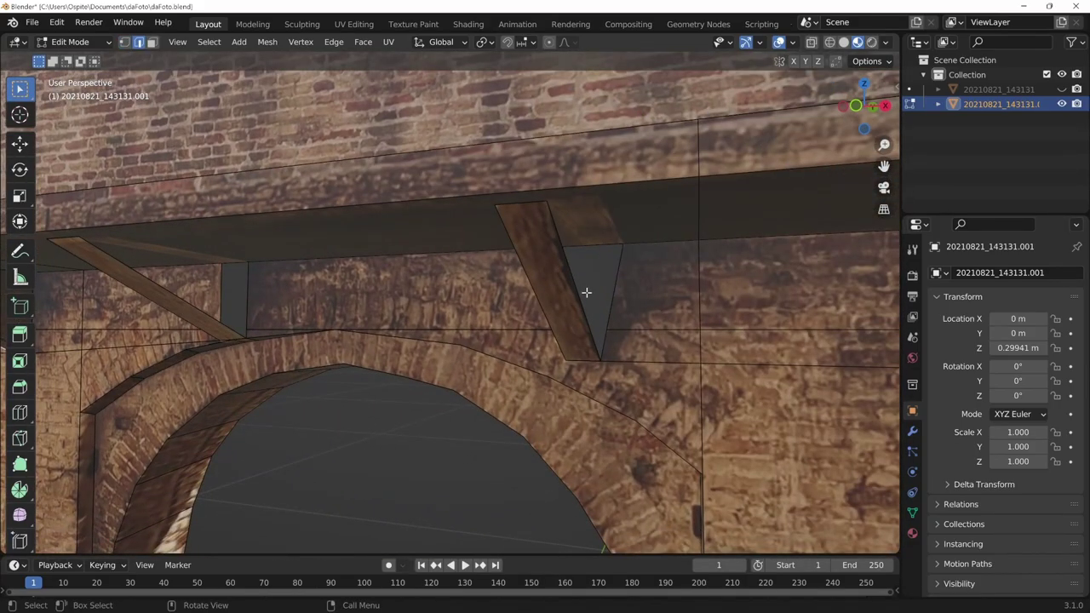
# Duplicate the other bracket triangle face, constrained to the X axis.
pyautogui.moveTo(586, 292); pyautogui.dragTo(630, 341, button='middle')
pyautogui.press('g')
pyautogui.press('x')
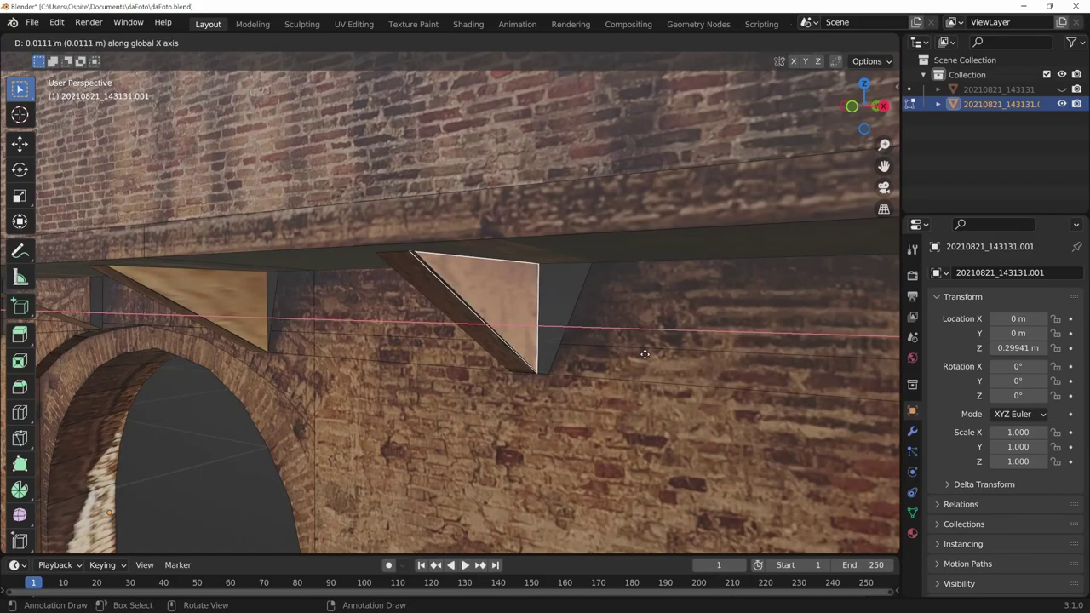
pyautogui.press('Escape')
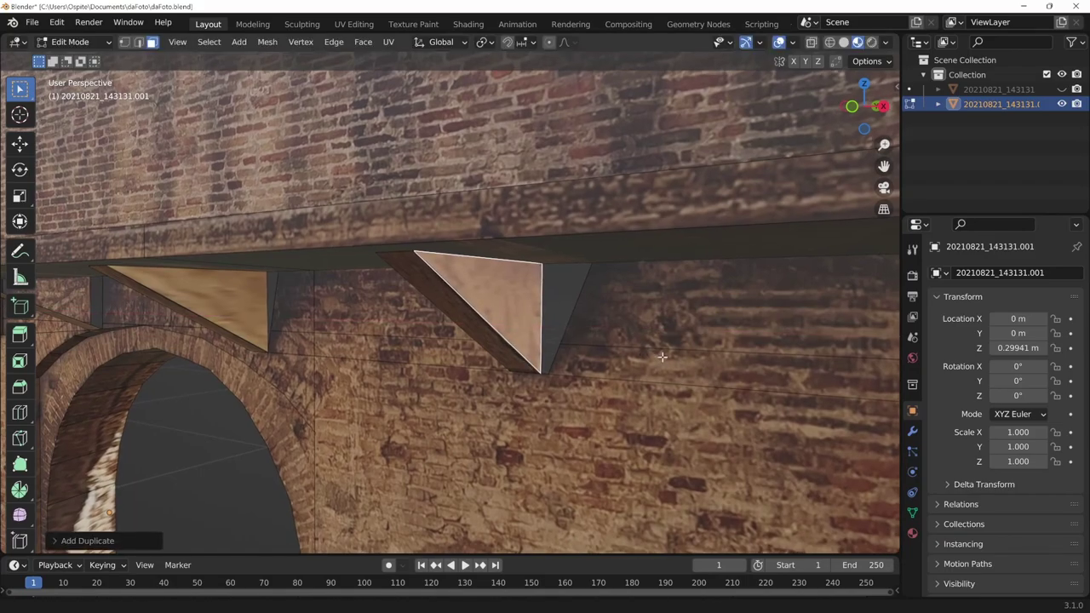
pyautogui.moveTo(662, 357)
pyautogui.mouseDown(button='middle')
pyautogui.moveTo(710, 341)
pyautogui.moveTo(651, 332)
pyautogui.moveTo(779, 99)
pyautogui.mouseUp(button='middle')
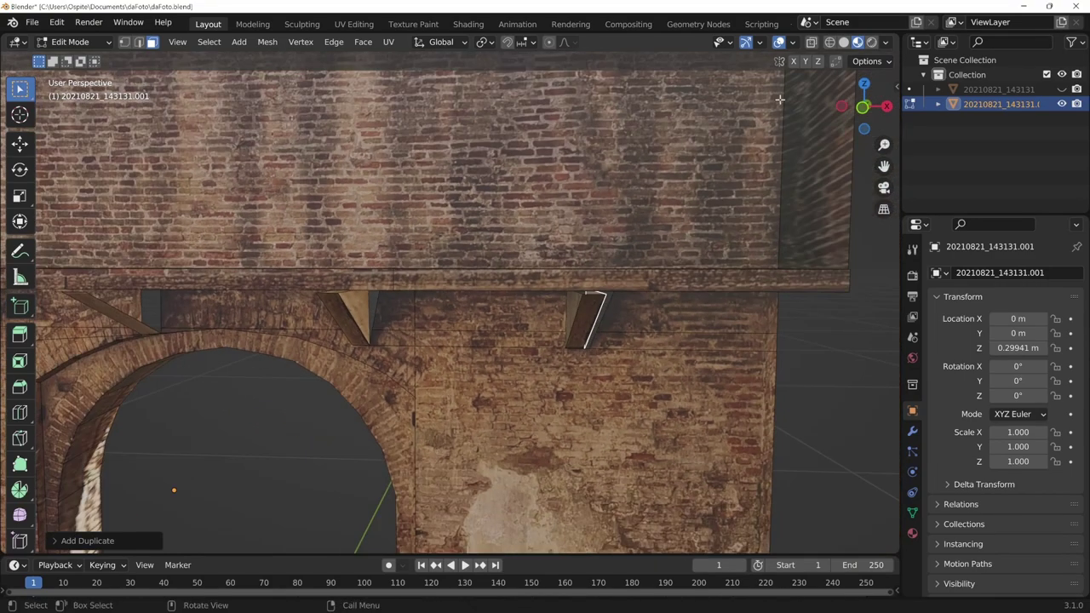
# Turn on the Face Orientation overlay to reveal the red back-facing bracket faces.
pyautogui.click(791, 43)
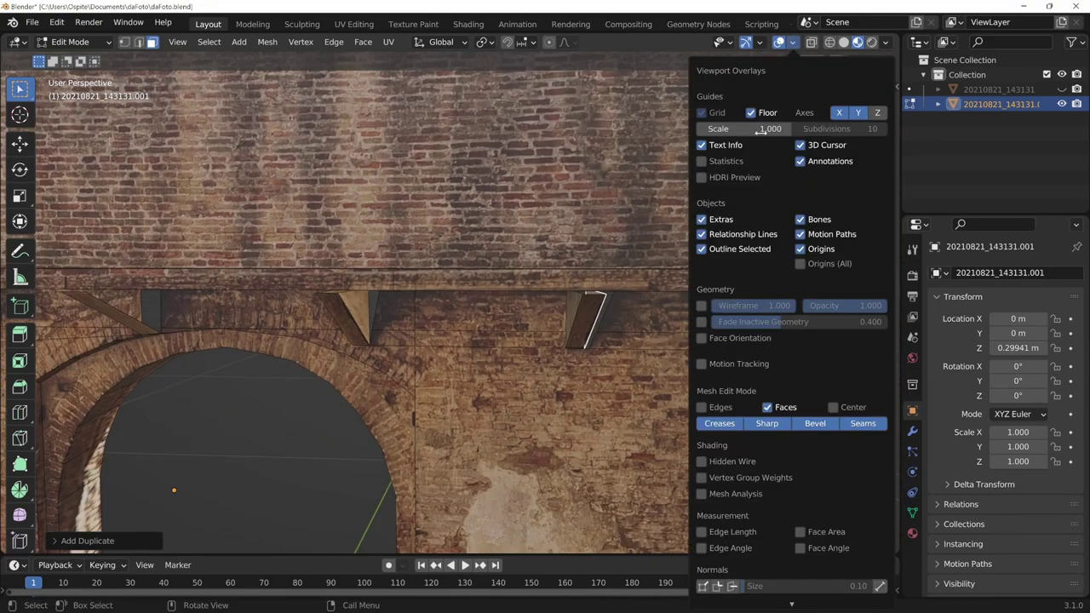
pyautogui.click(761, 338)
pyautogui.moveTo(615, 446)
pyautogui.mouseDown(button='middle')
pyautogui.moveTo(546, 432)
pyautogui.moveTo(688, 443)
pyautogui.moveTo(771, 377)
pyautogui.moveTo(645, 445)
pyautogui.moveTo(676, 408)
pyautogui.moveTo(554, 414)
pyautogui.moveTo(706, 384)
pyautogui.moveTo(560, 373)
pyautogui.moveTo(628, 405)
pyautogui.mouseUp(button='middle')
pyautogui.scroll(5, 562, 415)
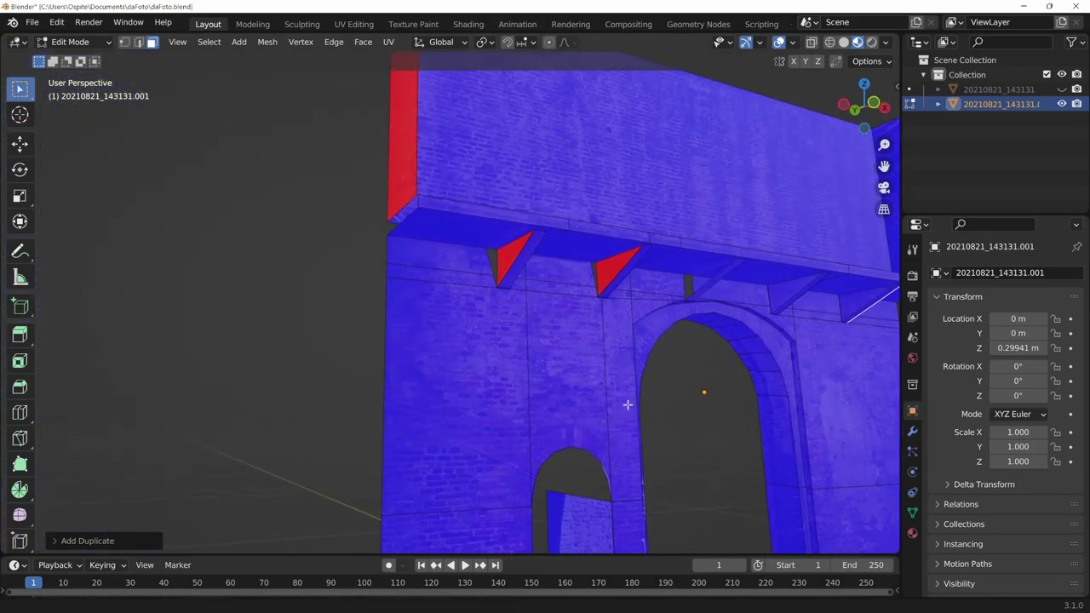
pyautogui.scroll(3, 627, 405)
pyautogui.moveTo(690, 318); pyautogui.dragTo(630, 321, button='middle')
pyautogui.moveTo(273, 270); pyautogui.dragTo(492, 270, button='middle')
pyautogui.scroll(-8, 492, 270)
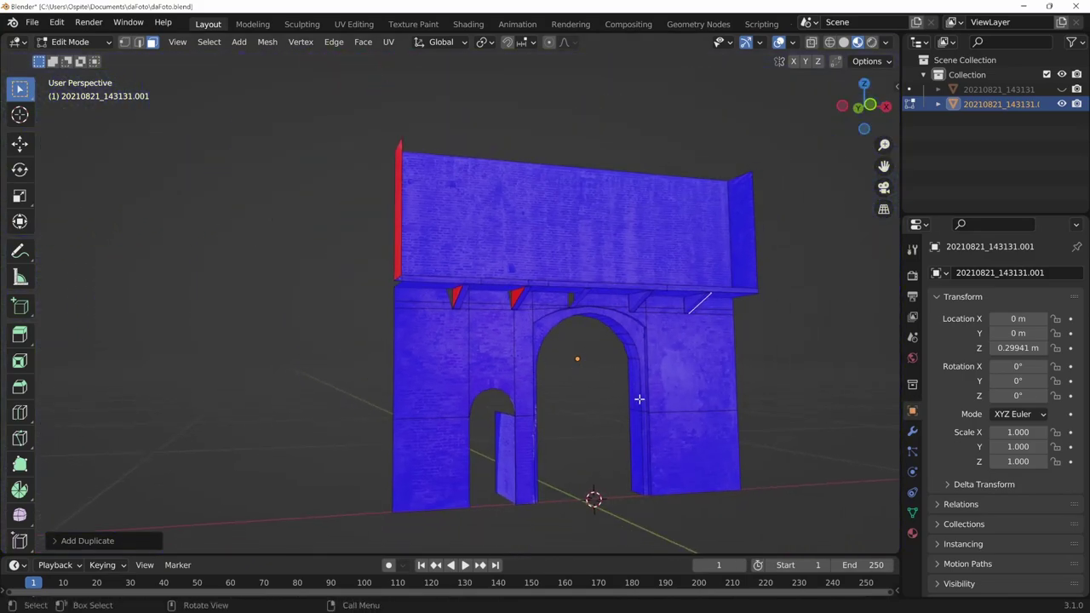
pyautogui.scroll(8, 624, 290)
# Flip the normals of the two red bracket triangles with Alt+N.
pyautogui.hotkey('alt', 'n')
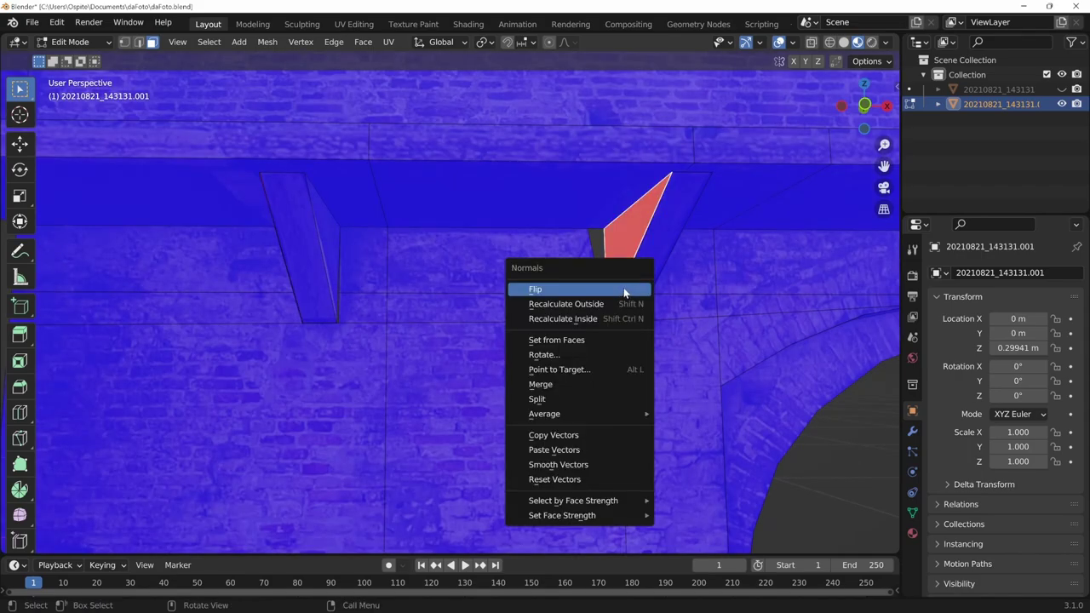
pyautogui.click(625, 292)
pyautogui.scroll(-3, 695, 428)
pyautogui.scroll(-3, 497, 389)
pyautogui.moveTo(496, 389)
pyautogui.mouseDown(button='middle')
pyautogui.moveTo(449, 361)
pyautogui.moveTo(469, 366)
pyautogui.mouseUp(button='middle')
pyautogui.scroll(2, 477, 370)
pyautogui.hotkey('alt', 'n')
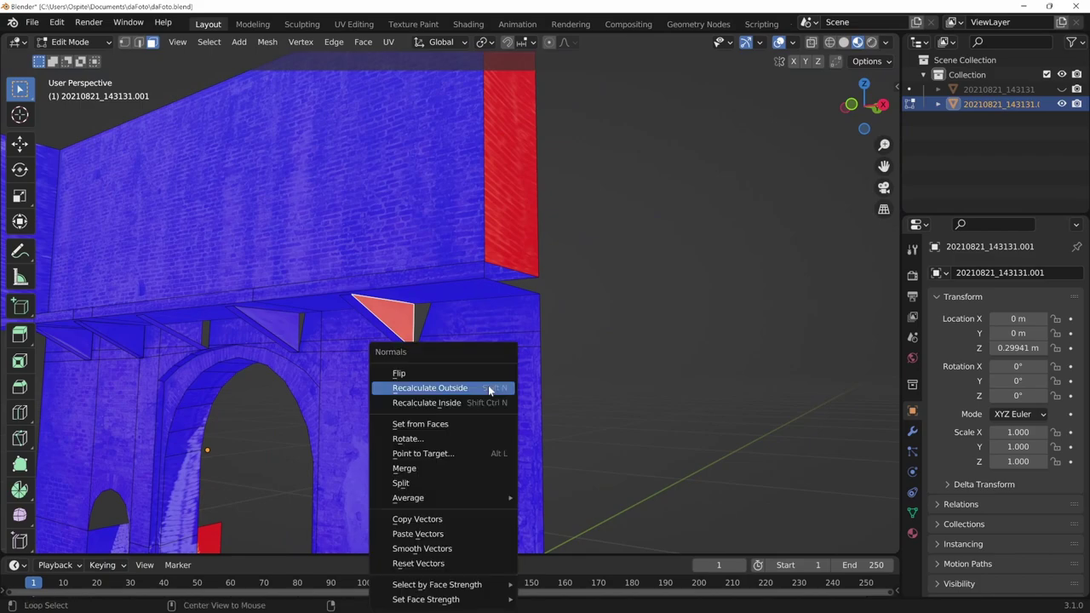
pyautogui.click(491, 377)
pyautogui.scroll(-3, 610, 350)
pyautogui.moveTo(609, 350)
pyautogui.mouseDown(button='middle')
pyautogui.moveTo(506, 433)
pyautogui.moveTo(584, 452)
pyautogui.moveTo(504, 469)
pyautogui.moveTo(531, 388)
pyautogui.moveTo(650, 474)
pyautogui.moveTo(588, 323)
pyautogui.mouseUp(button='middle')
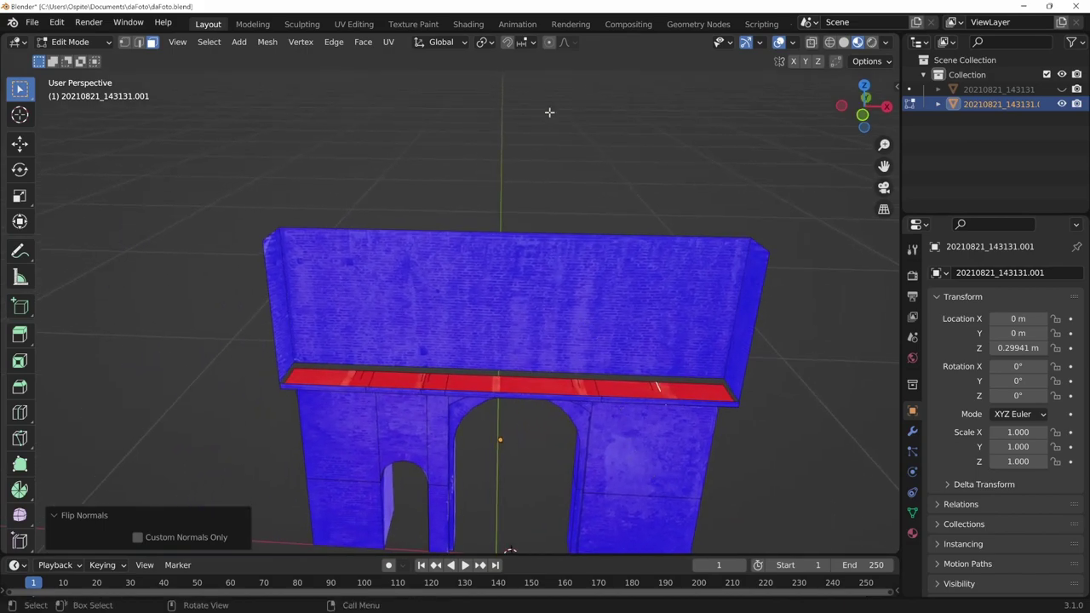
# Turn Face Orientation off and begin selecting the cornice ledge faces.
pyautogui.click(792, 43)
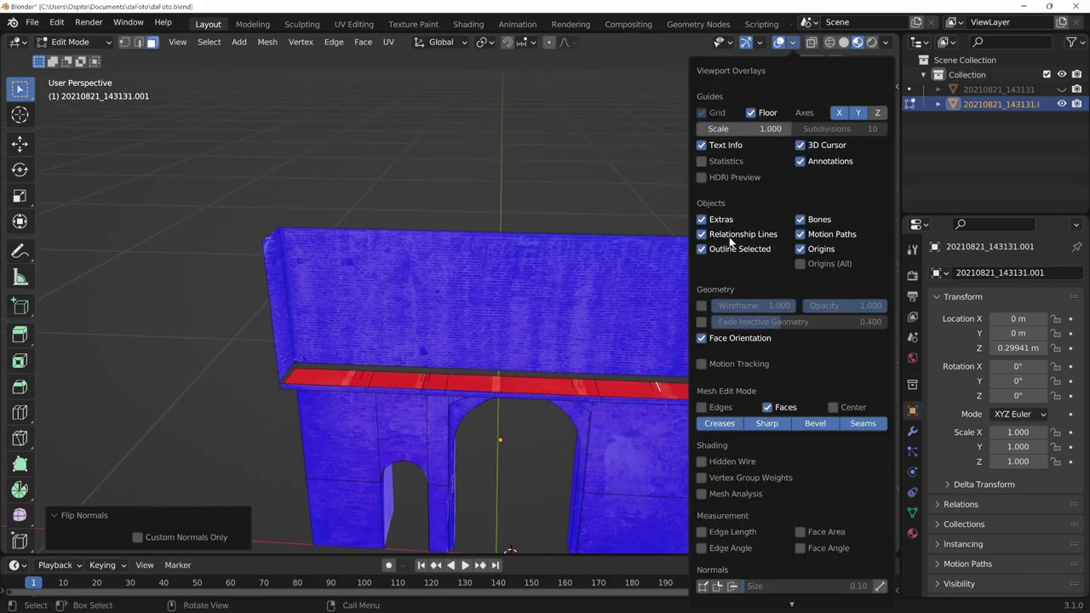
pyautogui.click(703, 340)
pyautogui.moveTo(648, 357)
pyautogui.mouseDown(button='middle')
pyautogui.moveTo(545, 434)
pyautogui.moveTo(697, 483)
pyautogui.mouseUp(button='middle')
pyautogui.click(545, 438)
pyautogui.keyDown('shift'); pyautogui.click(694, 479); pyautogui.keyUp('shift')
# Add the remaining ledge faces and copy them 0.0114 m up along Z.
pyautogui.keyDown('shift'); pyautogui.click(399, 468); pyautogui.keyUp('shift')
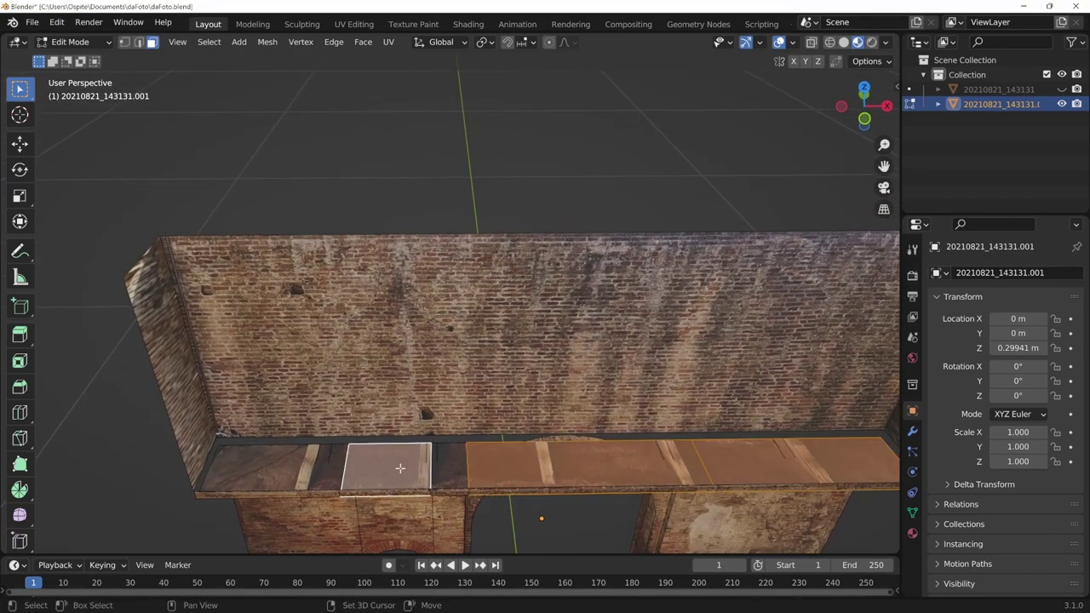
pyautogui.keyDown('shift'); pyautogui.click(305, 458); pyautogui.keyUp('shift')
pyautogui.keyDown('shift'); pyautogui.click(448, 466); pyautogui.keyUp('shift')
pyautogui.moveTo(448, 467)
pyautogui.mouseDown(button='middle')
pyautogui.moveTo(567, 455)
pyautogui.moveTo(551, 387)
pyautogui.moveTo(545, 479)
pyautogui.moveTo(563, 469)
pyautogui.mouseUp(button='middle')
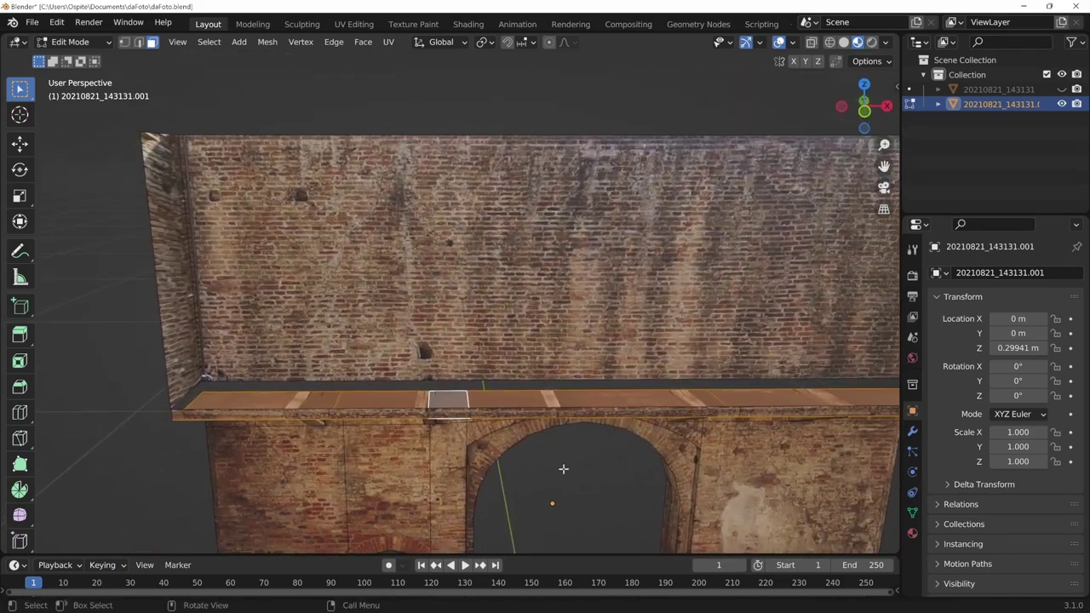
pyautogui.press('g')
pyautogui.press('y')
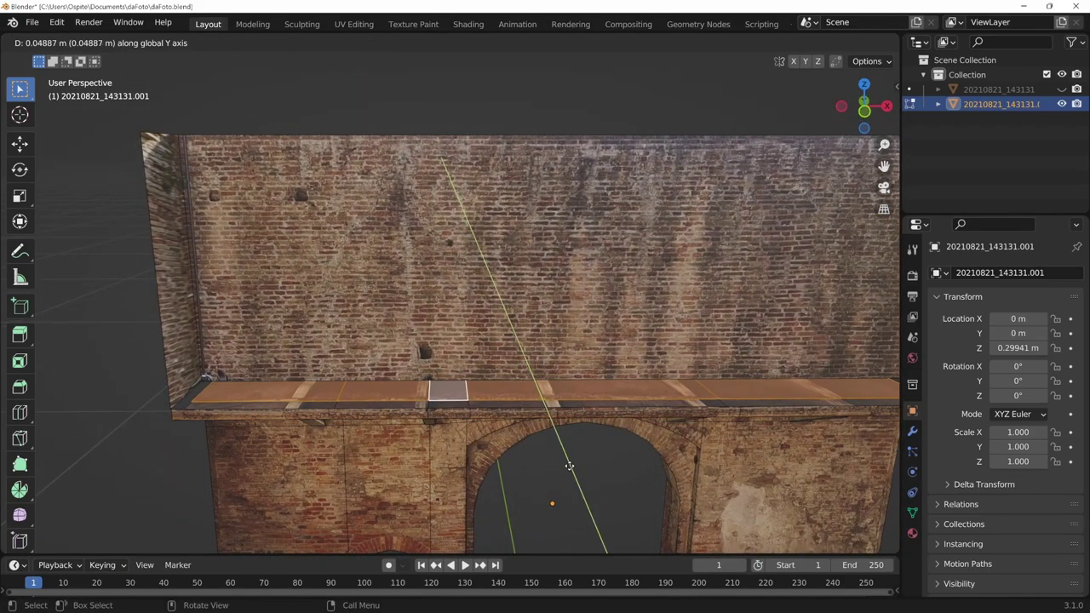
pyautogui.press('z')
pyautogui.click(572, 461)
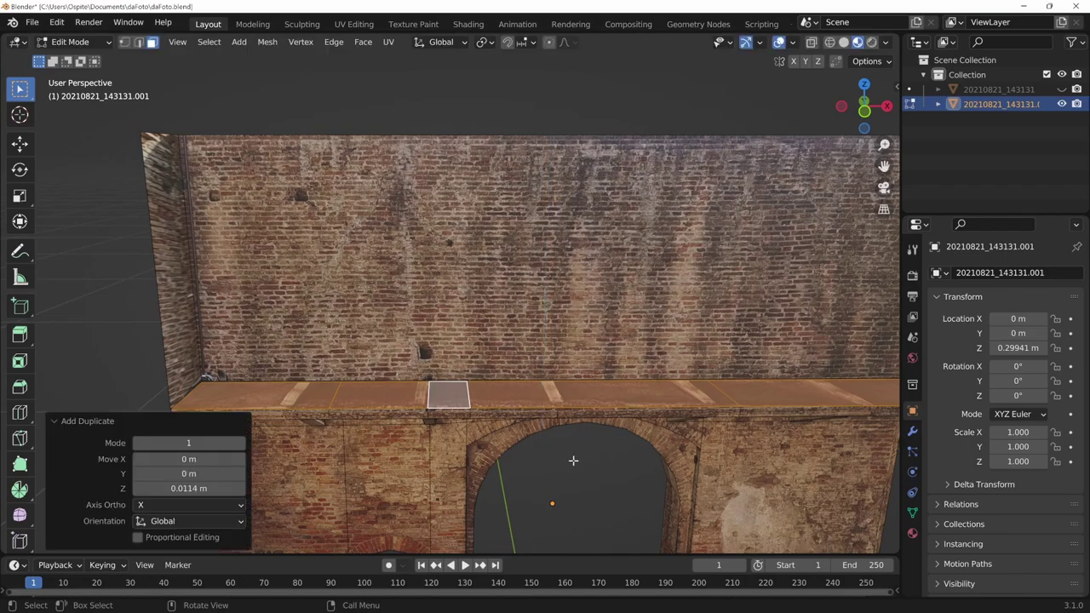
# Flip the copied ledge faces' normals and save daFoto.blend.
pyautogui.moveTo(572, 461)
pyautogui.mouseDown(button='middle')
pyautogui.moveTo(572, 352)
pyautogui.moveTo(586, 394)
pyautogui.mouseUp(button='middle')
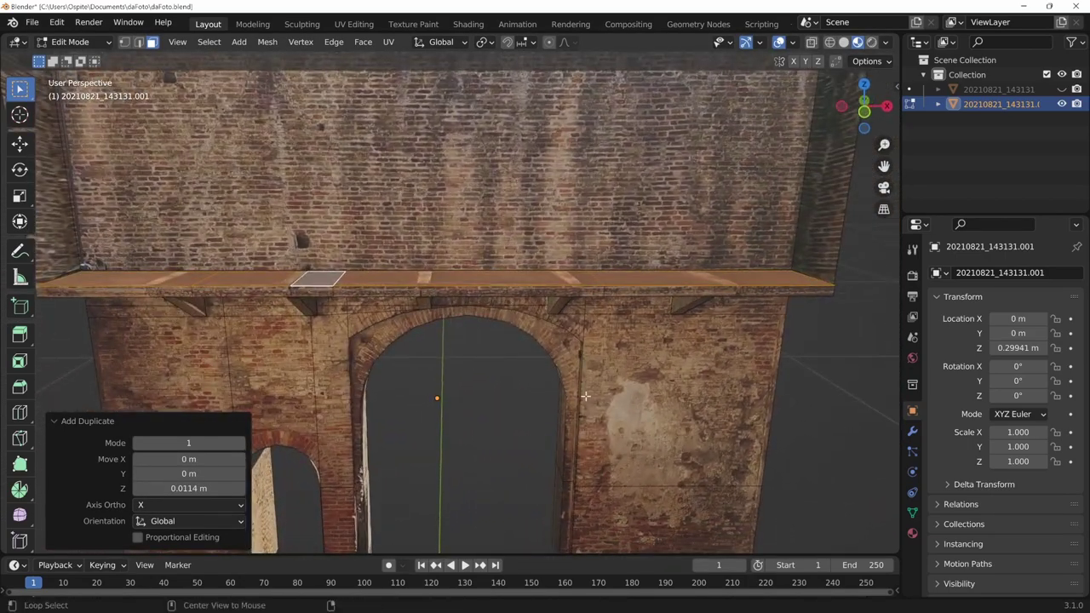
pyautogui.hotkey('alt', 'n')
pyautogui.click(574, 374)
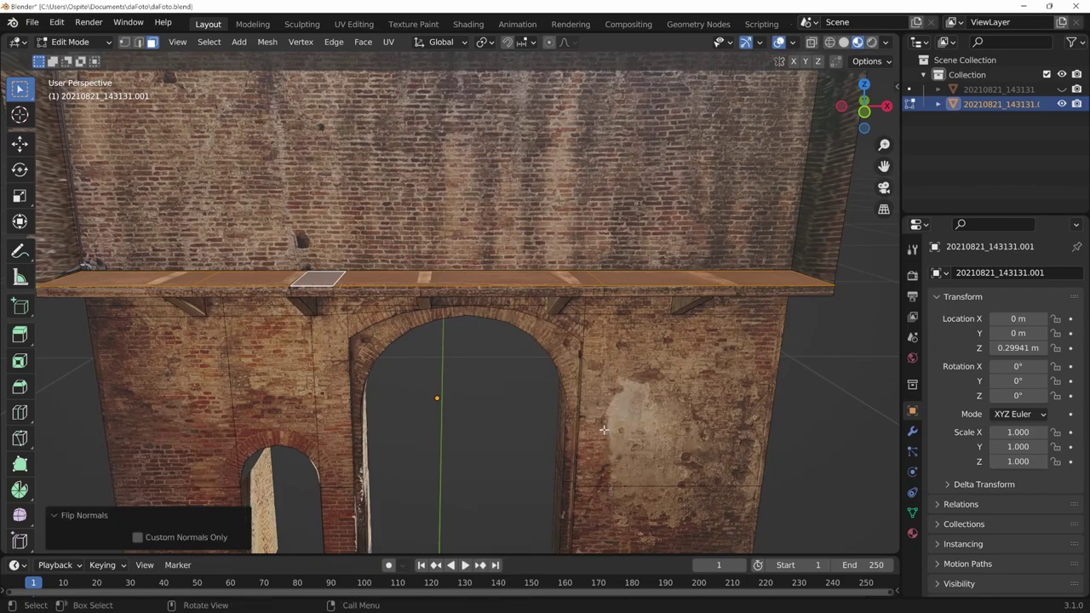
pyautogui.moveTo(574, 375)
pyautogui.mouseDown(button='middle')
pyautogui.moveTo(769, 396)
pyautogui.moveTo(699, 361)
pyautogui.mouseUp(button='middle')
pyautogui.hotkey('ctrl', 's')
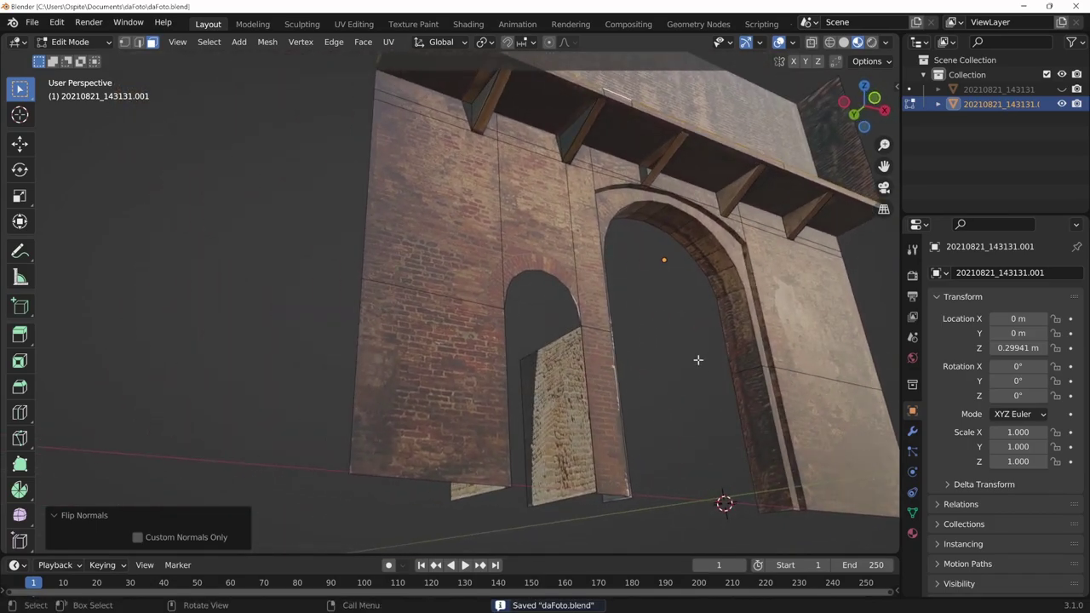
# Select the edge path along the small arch's top and left rim.
pyautogui.click(569, 296)
pyautogui.scroll(3, 569, 296)
pyautogui.scroll(3, 601, 341)
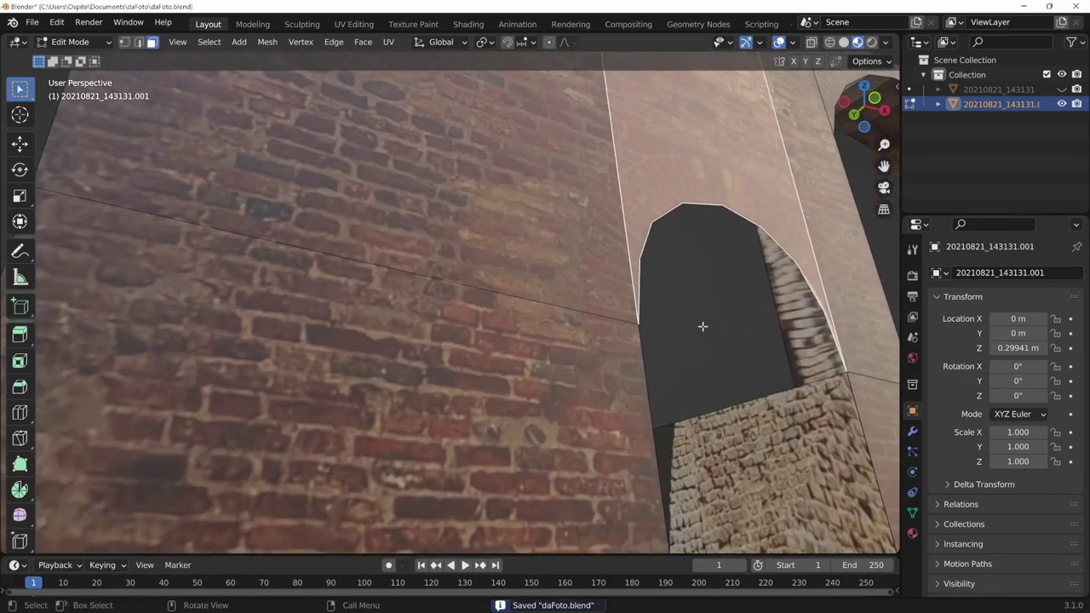
pyautogui.moveTo(703, 324)
pyautogui.mouseDown(button='middle')
pyautogui.moveTo(642, 347)
pyautogui.moveTo(769, 350)
pyautogui.mouseUp(button='middle')
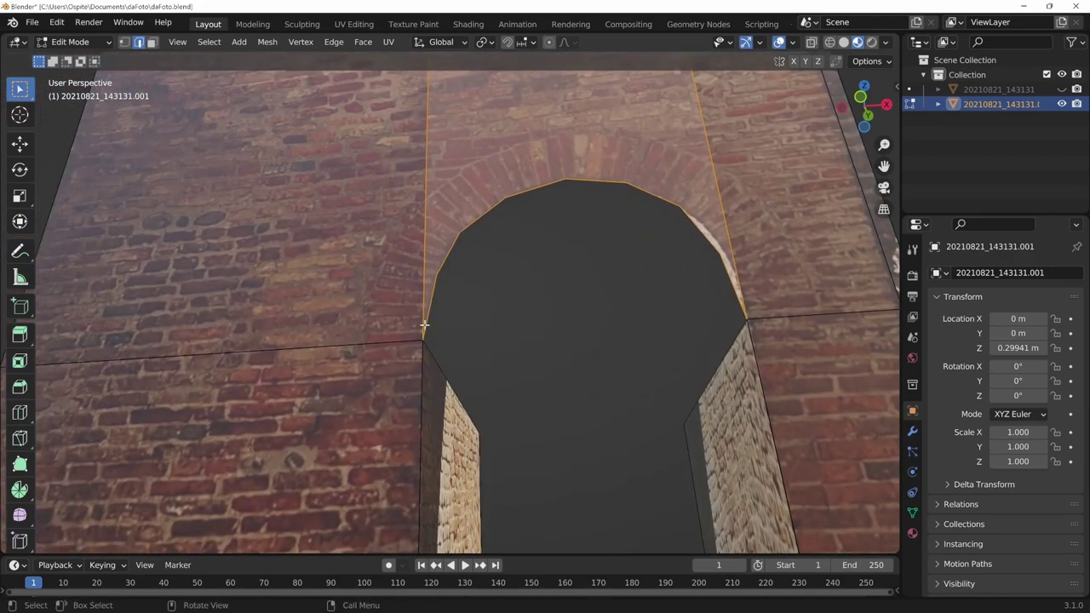
pyautogui.keyDown('ctrl'); pyautogui.keyDown('shift'); pyautogui.click(667, 372); pyautogui.keyUp('shift'); pyautogui.keyUp('ctrl')
pyautogui.click(554, 185)
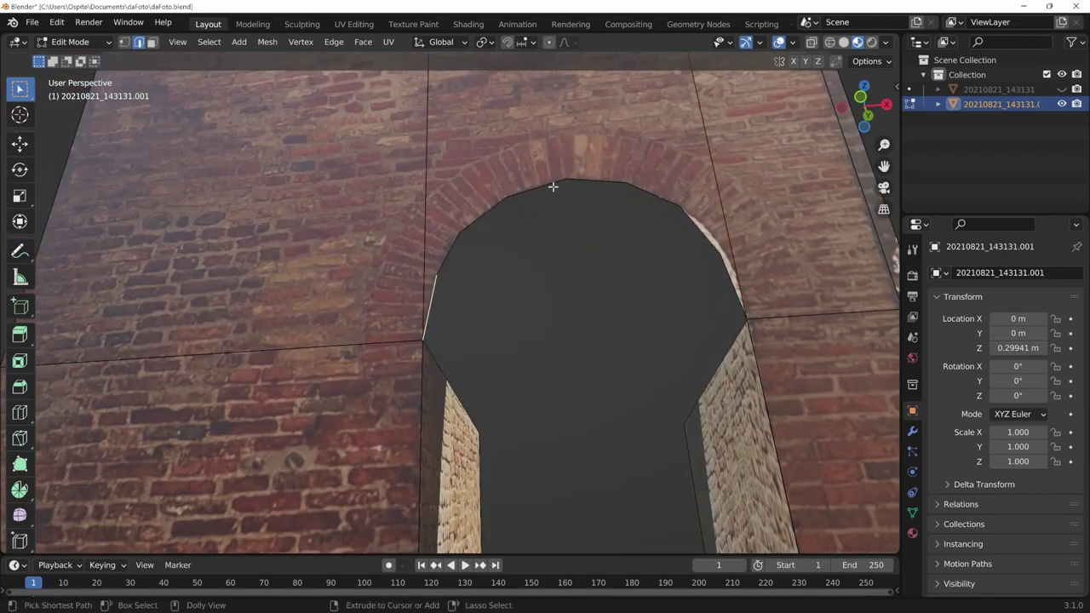
pyautogui.keyDown('ctrl'); pyautogui.click(637, 209); pyautogui.keyUp('ctrl')
pyautogui.keyDown('shift'); pyautogui.click(640, 187); pyautogui.keyUp('shift')
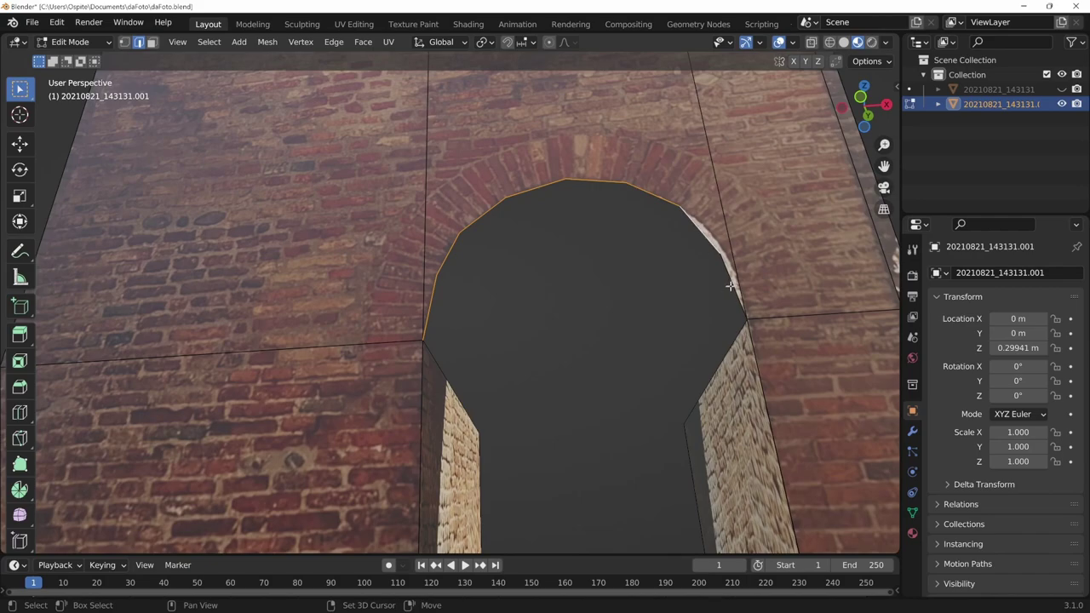
pyautogui.moveTo(699, 352); pyautogui.dragTo(656, 207, button='middle')
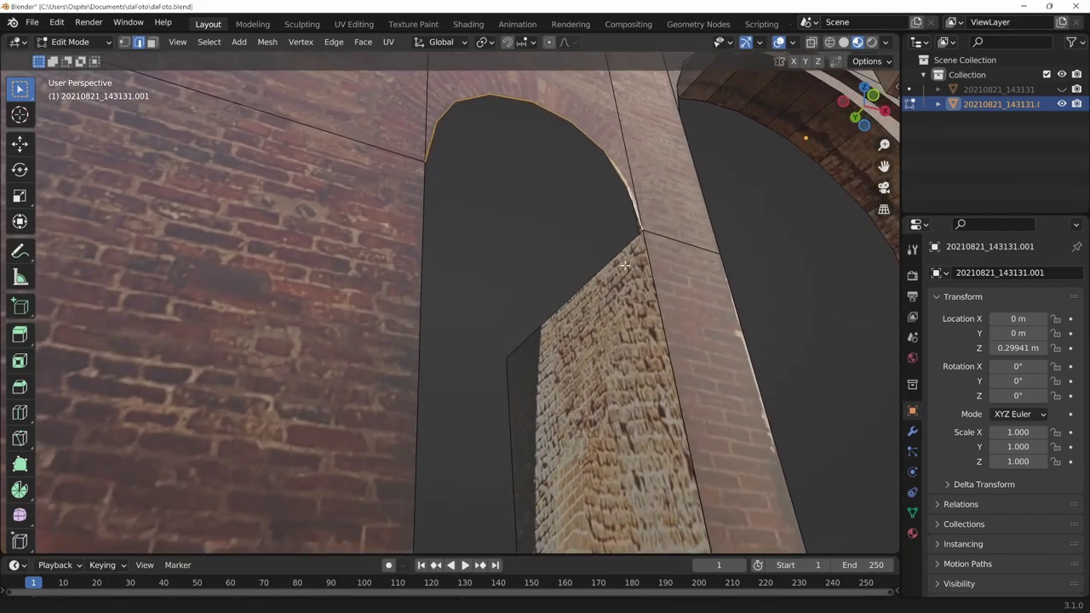
# Extrude the arch rim edges 0.12494 m along Y to form the soffit.
pyautogui.press('g')
pyautogui.press('y')
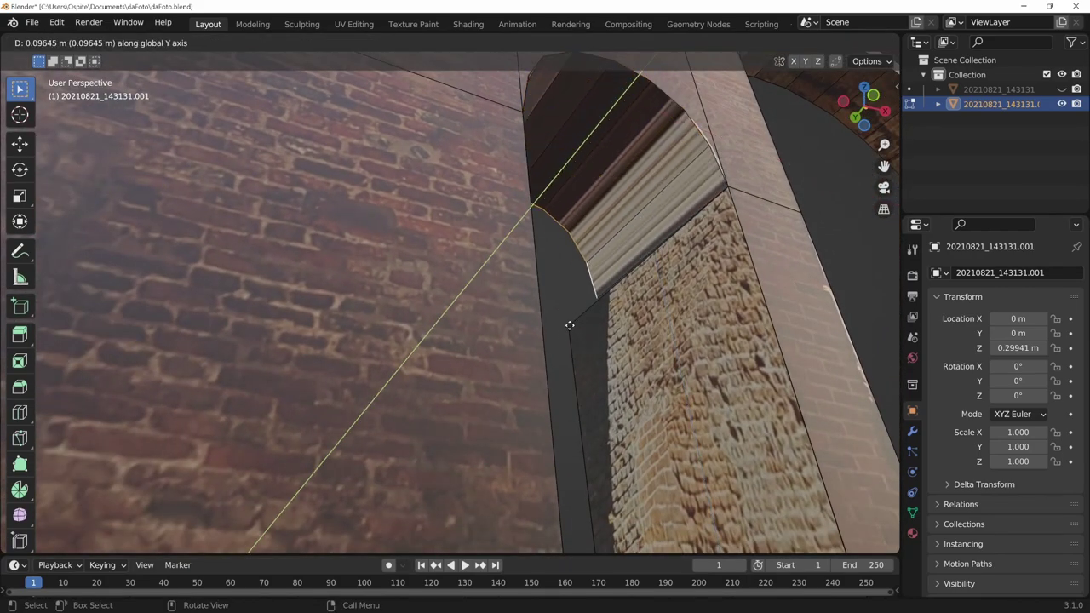
pyautogui.click(547, 358)
pyautogui.moveTo(547, 359)
pyautogui.mouseDown(button='middle')
pyautogui.moveTo(729, 378)
pyautogui.moveTo(514, 333)
pyautogui.moveTo(616, 323)
pyautogui.mouseUp(button='middle')
pyautogui.scroll(3, 523, 335)
pyautogui.scroll(-3, 616, 324)
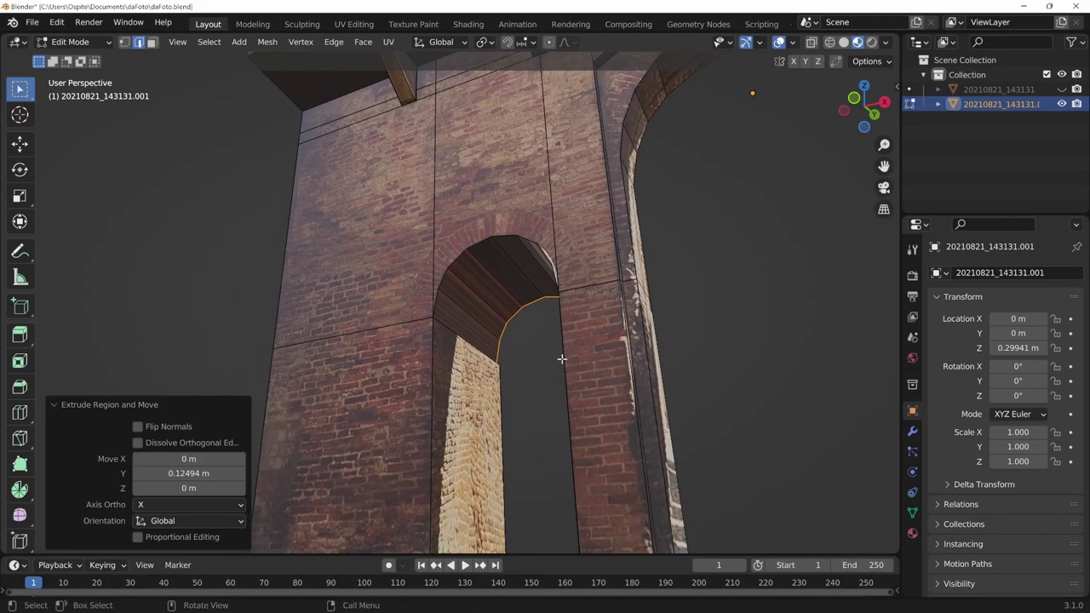
pyautogui.moveTo(560, 360)
pyautogui.mouseDown(button='middle')
pyautogui.moveTo(547, 365)
pyautogui.moveTo(545, 354)
pyautogui.mouseUp(button='middle')
pyautogui.scroll(1, 558, 381)
# Switch to face mode and select a face beside the arch.
pyautogui.press('3')
pyautogui.click(542, 349)
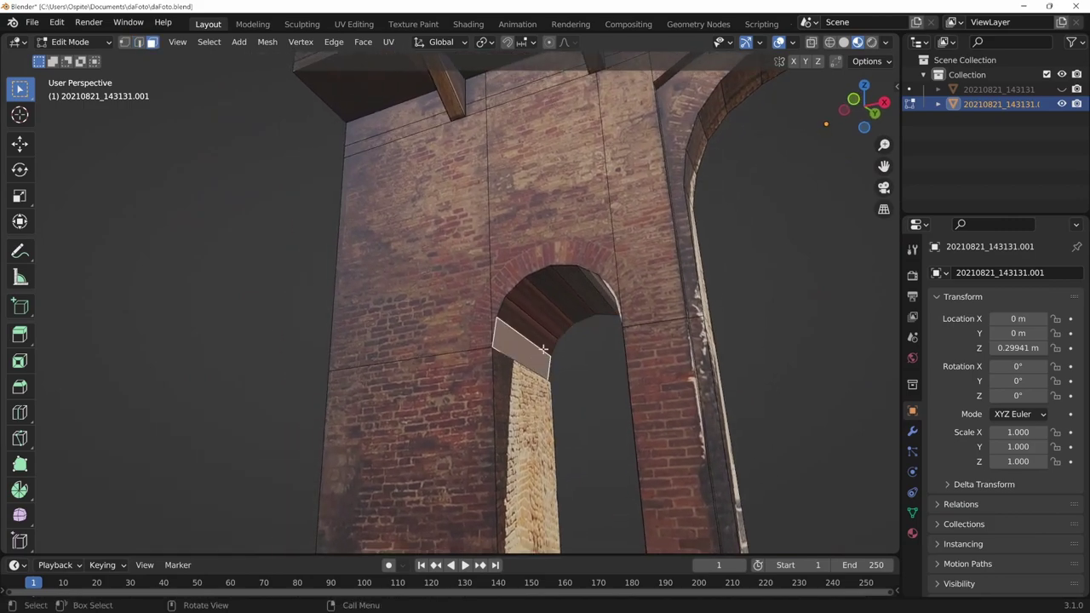
pyautogui.moveTo(563, 299); pyautogui.dragTo(649, 307, button='middle')
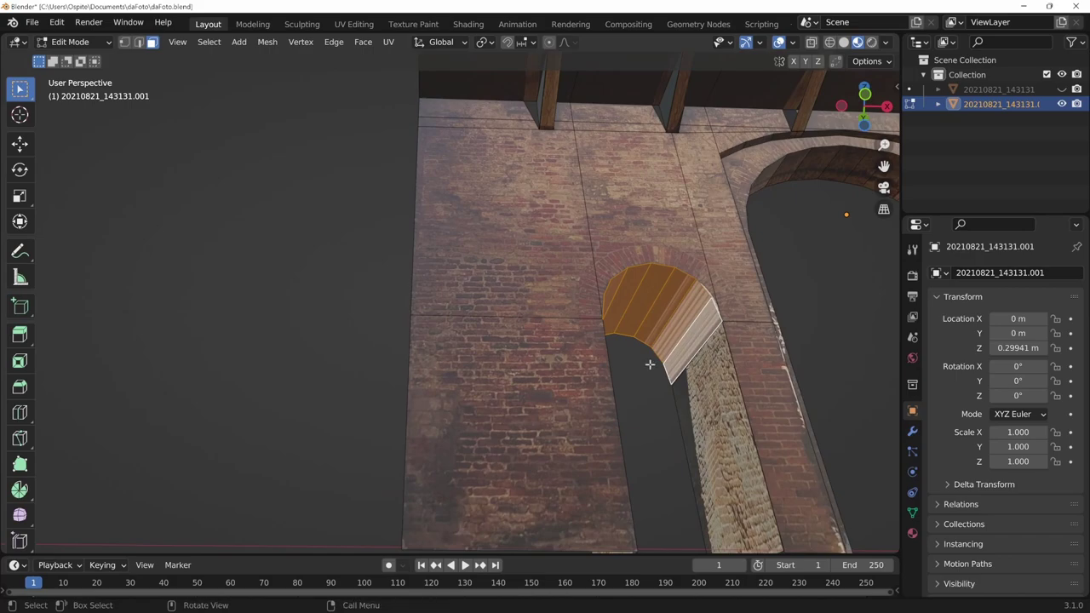
# Switch to the UV Editing workspace and frame the underside of the arch.
pyautogui.click(353, 24)
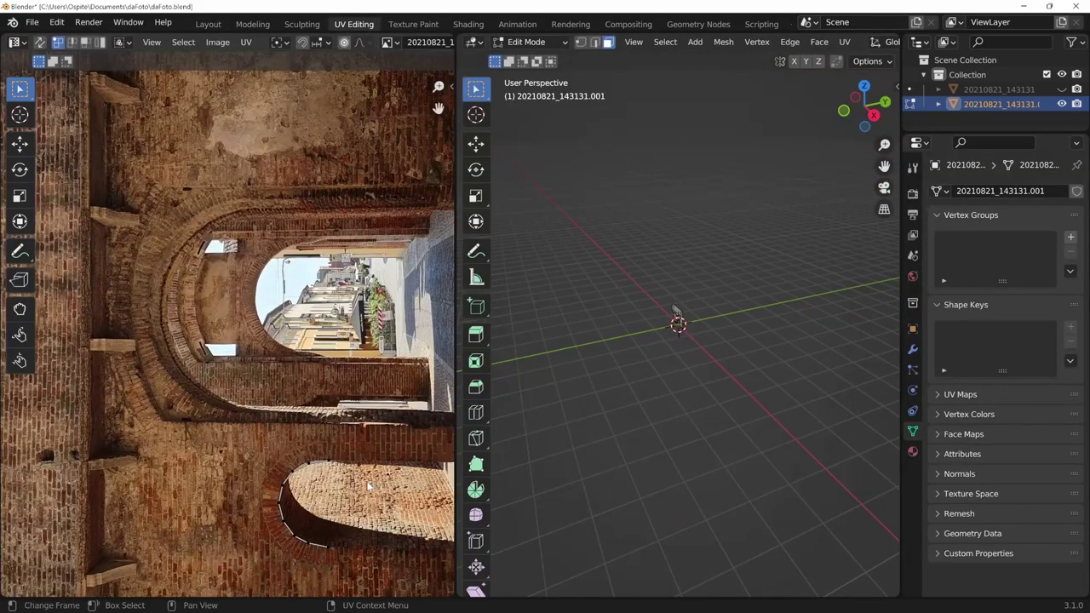
pyautogui.scroll(-1, 358, 438)
pyautogui.scroll(-1, 332, 447)
pyautogui.scroll(-1, 307, 455)
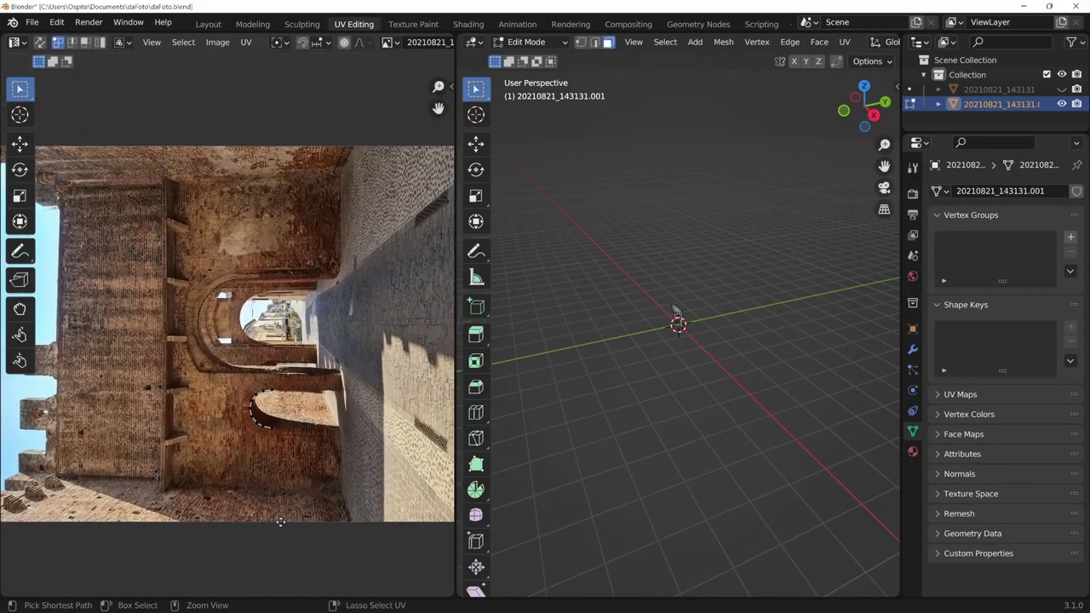
pyautogui.scroll(-1, 287, 462)
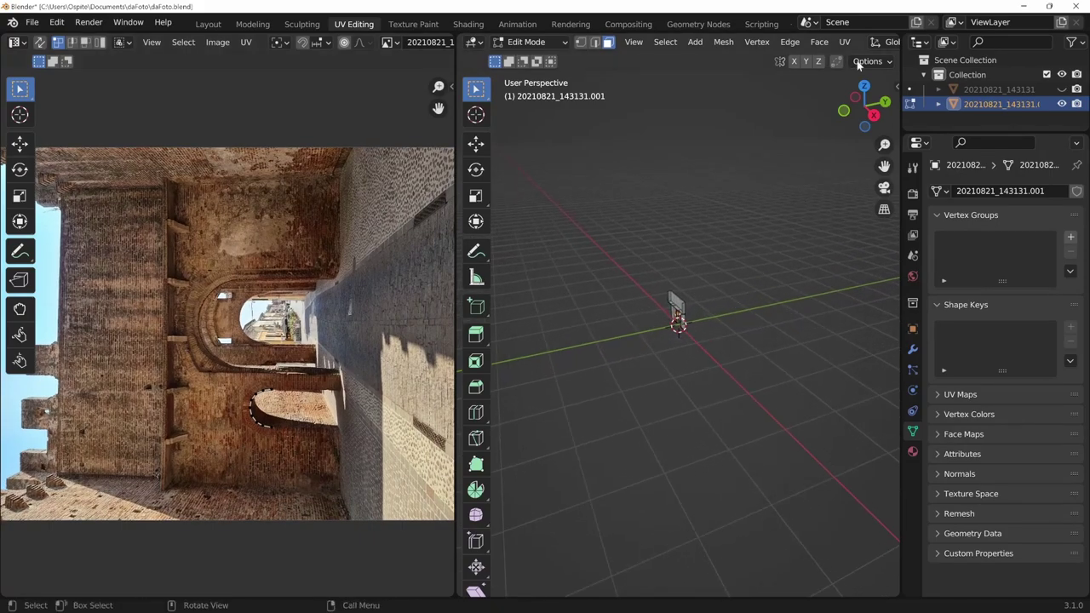
pyautogui.scroll(-2, 856, 42)
pyautogui.scroll(-2, 856, 47)
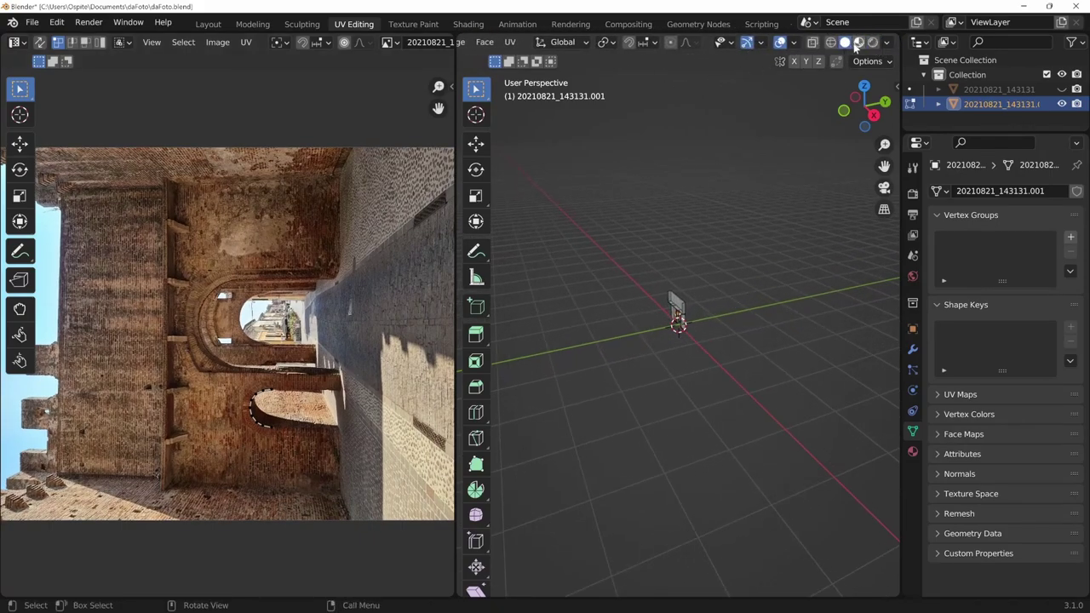
pyautogui.moveTo(724, 389); pyautogui.dragTo(732, 378, button='middle')
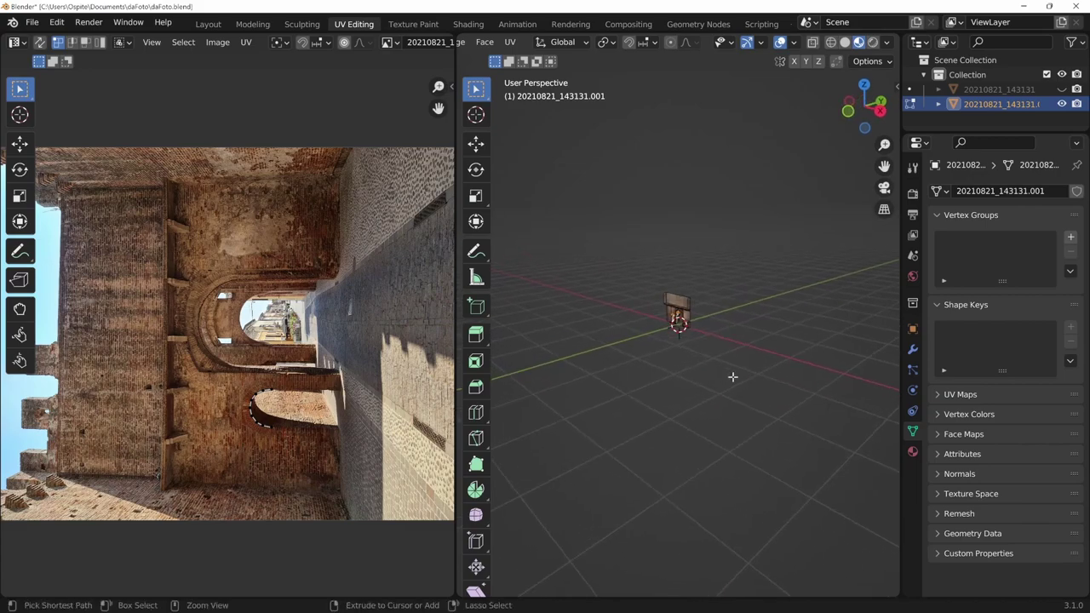
pyautogui.scroll(3, 862, 266)
pyautogui.scroll(3, 862, 266)
pyautogui.moveTo(861, 267)
pyautogui.mouseDown(button='middle')
pyautogui.moveTo(725, 270)
pyautogui.moveTo(698, 385)
pyautogui.moveTo(718, 370)
pyautogui.moveTo(638, 395)
pyautogui.moveTo(733, 343)
pyautogui.mouseUp(button='middle')
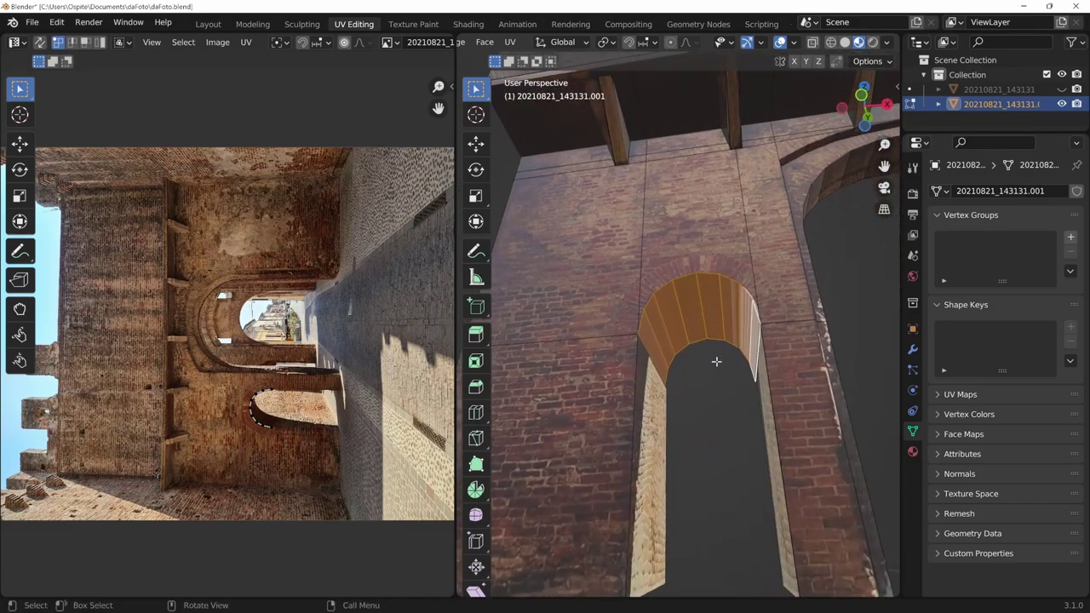
# Unwrap the arch's inner faces and scale the whole UV island down.
pyautogui.press('u')
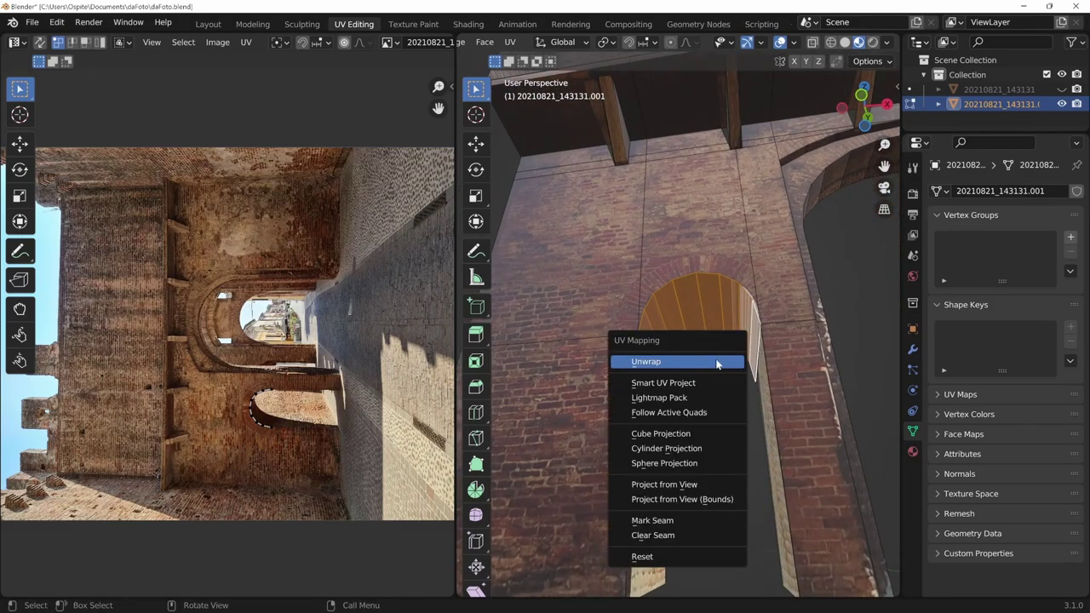
pyautogui.click(716, 364)
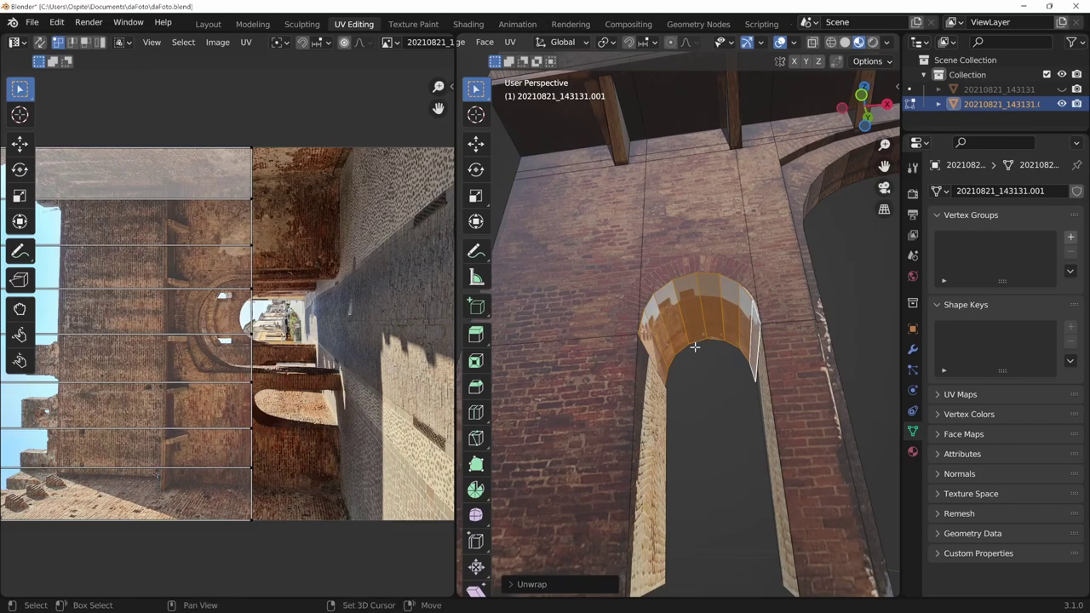
pyautogui.moveTo(255, 341); pyautogui.dragTo(369, 314, button='middle')
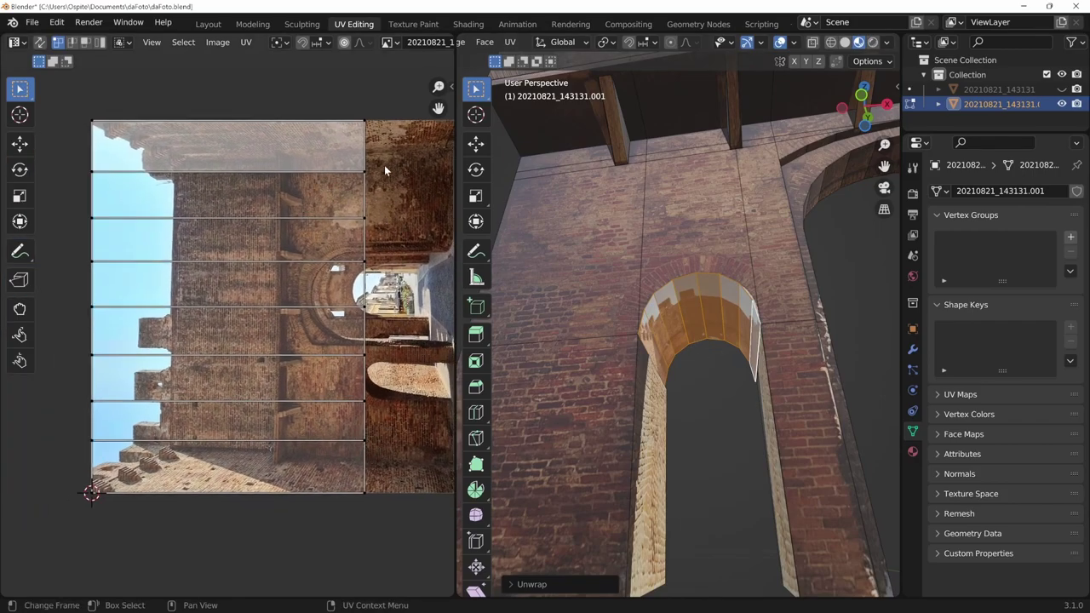
pyautogui.press('a')
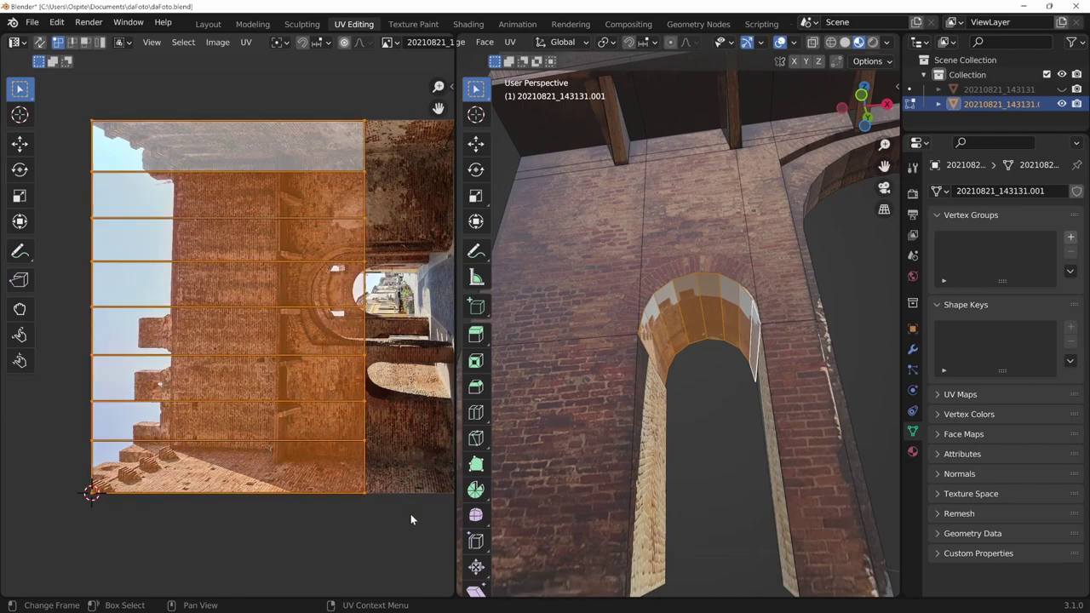
pyautogui.press('s')
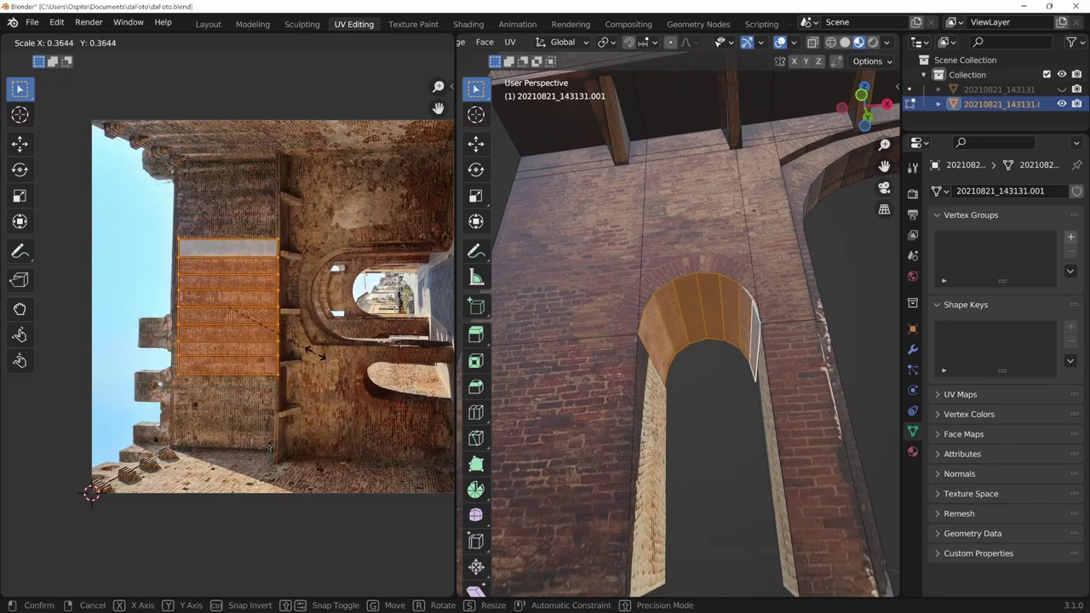
pyautogui.press('Return')
pyautogui.moveTo(318, 481); pyautogui.dragTo(238, 420, button='middle')
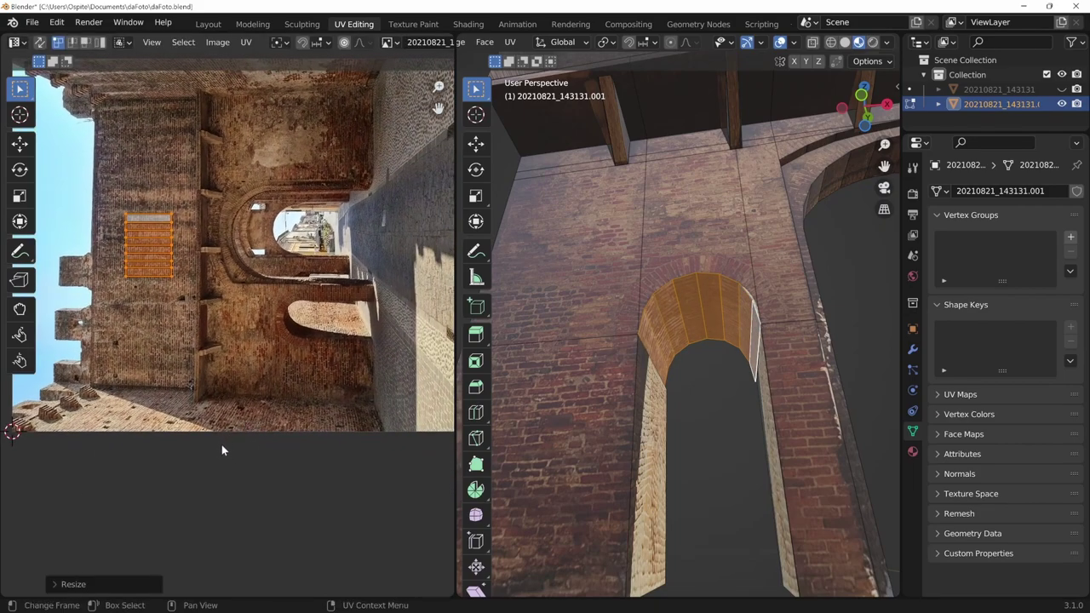
# Rotate the UV island -90° and hide the face and wireframe overlays.
pyautogui.press('r')
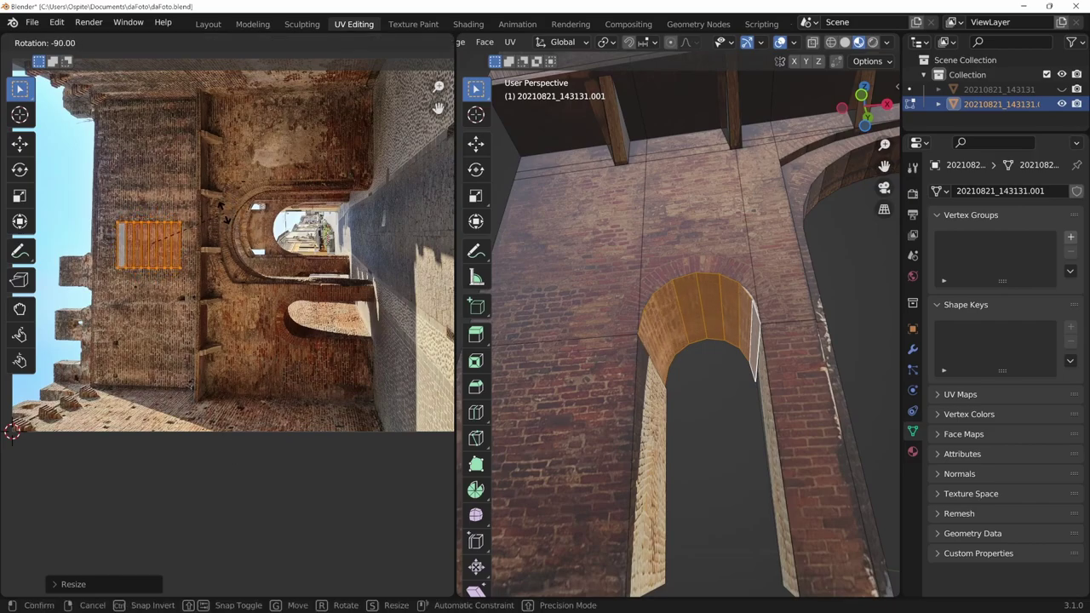
pyautogui.click(224, 220)
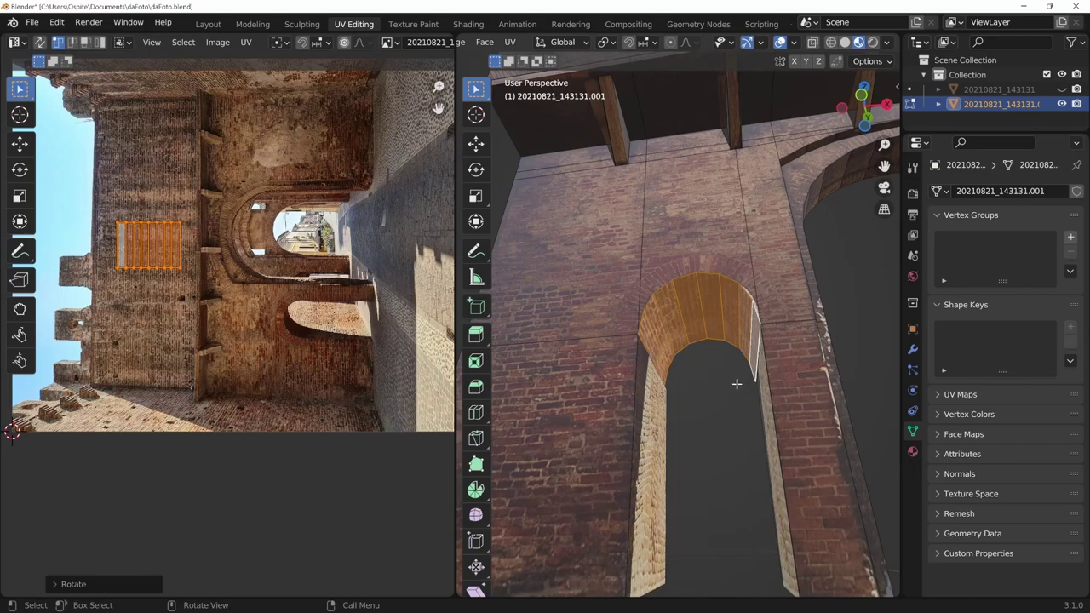
pyautogui.moveTo(737, 384)
pyautogui.mouseDown(button='middle')
pyautogui.moveTo(744, 397)
pyautogui.moveTo(717, 440)
pyautogui.moveTo(775, 381)
pyautogui.moveTo(544, 374)
pyautogui.mouseUp(button='middle')
pyautogui.click(780, 43)
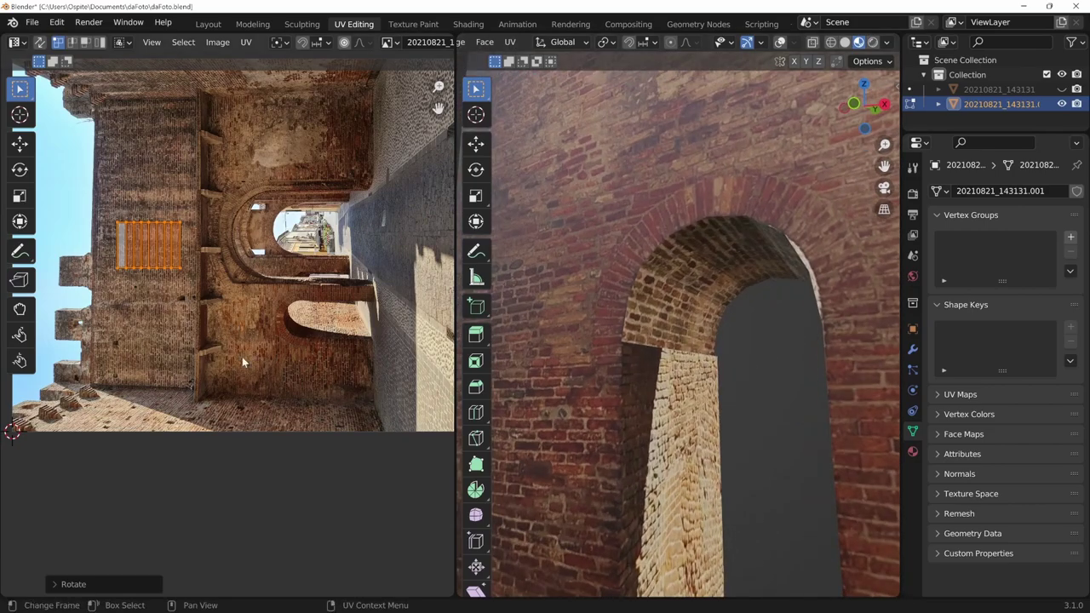
# Move and resize the UV island over the arch underside in the brick photo.
pyautogui.press('g')
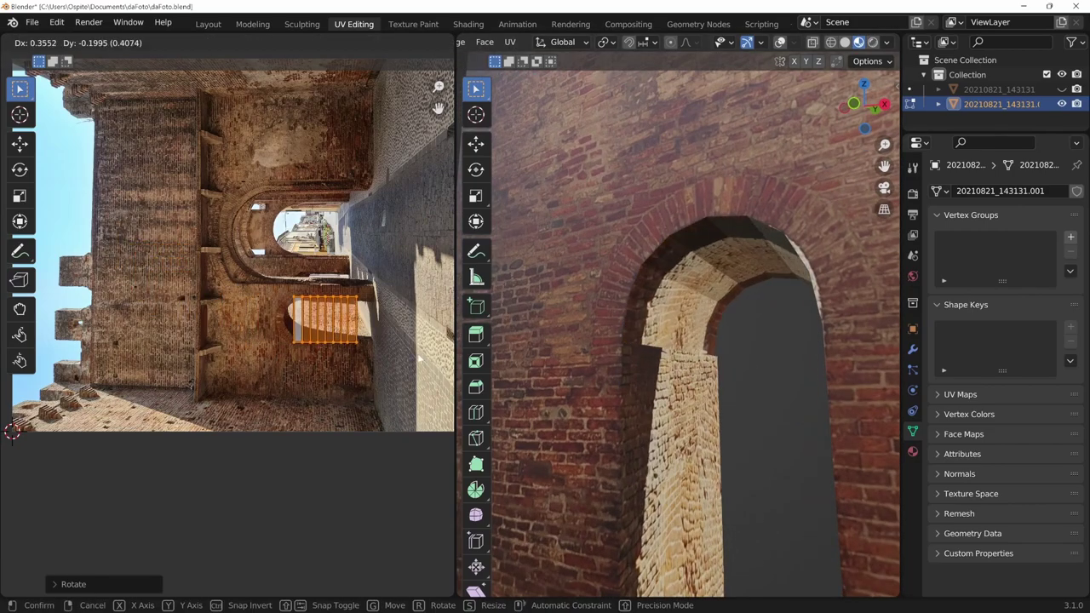
pyautogui.click(372, 378)
pyautogui.scroll(3, 372, 378)
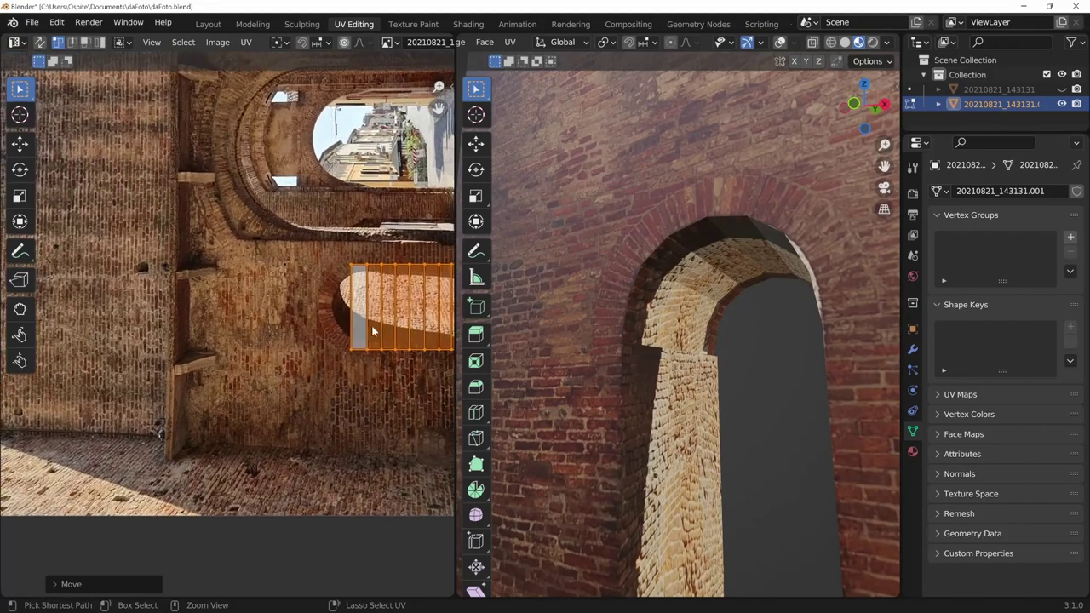
pyautogui.press('s')
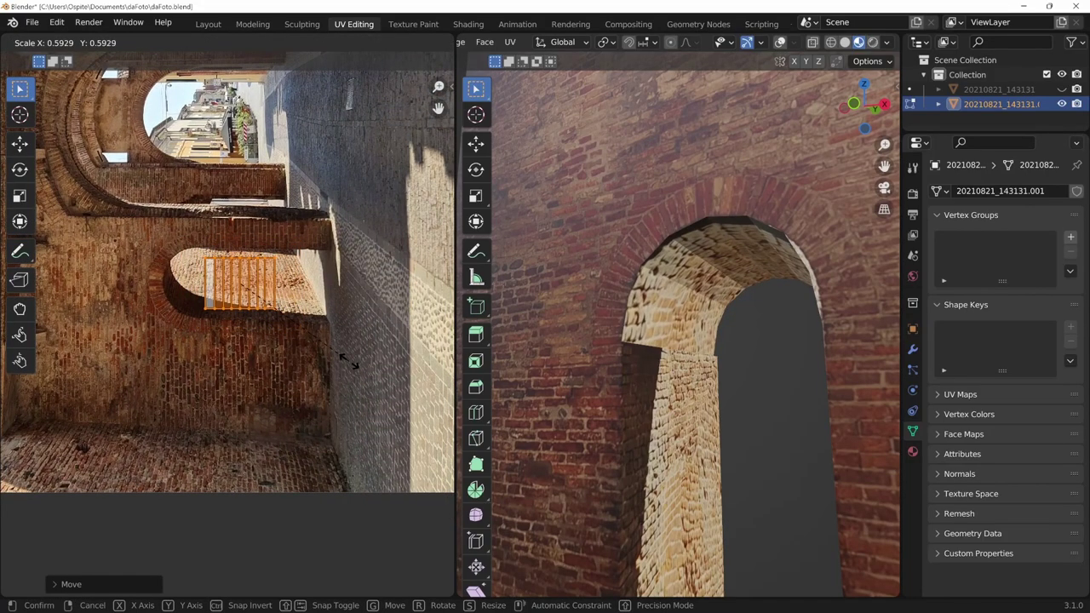
pyautogui.click(368, 379)
pyautogui.scroll(3, 335, 397)
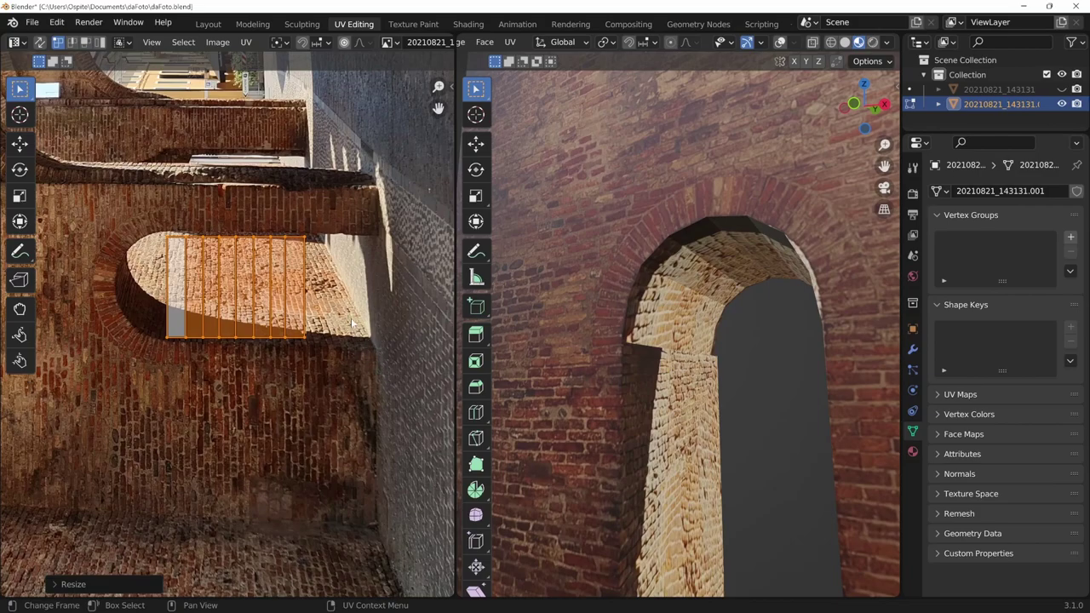
pyautogui.moveTo(344, 319); pyautogui.dragTo(386, 333, button='middle')
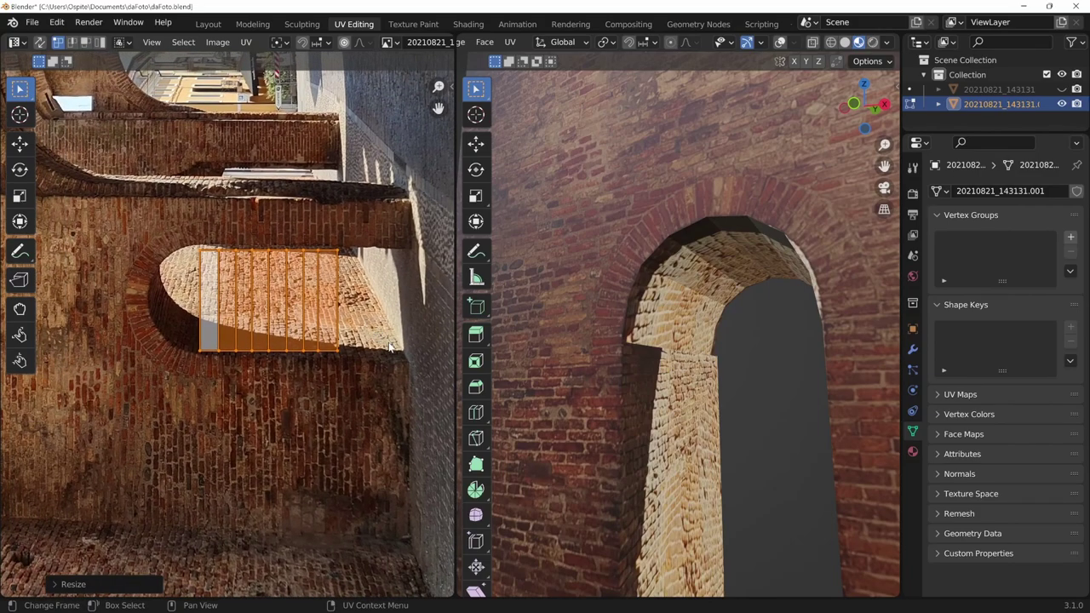
# Nudge the island sideways, try a rotation, then deselect it to edit individual points.
pyautogui.press('g')
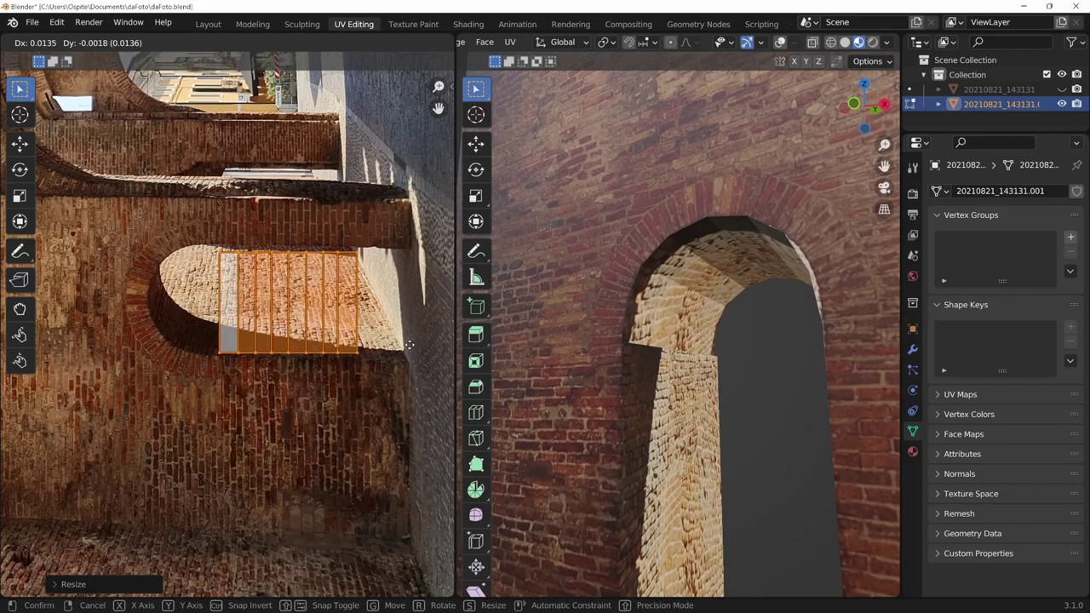
pyautogui.click(407, 354)
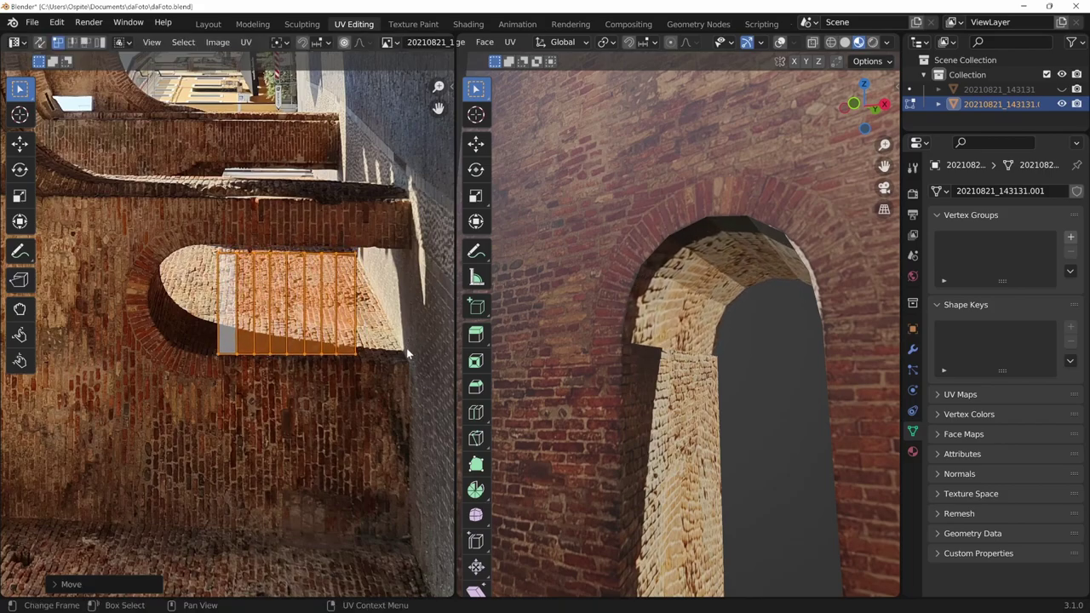
pyautogui.press('r')
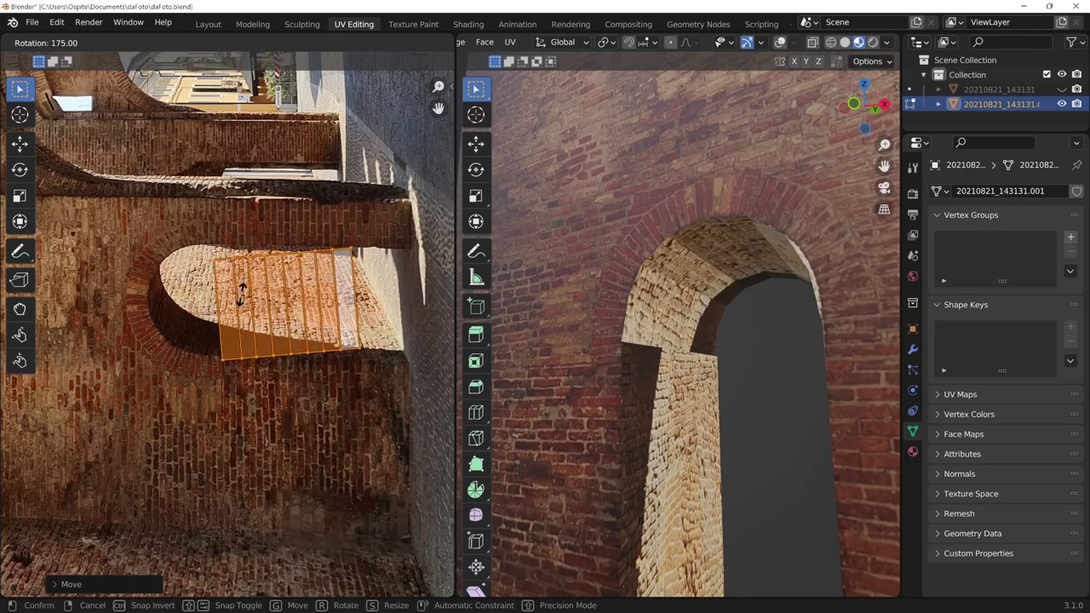
pyautogui.click(361, 330)
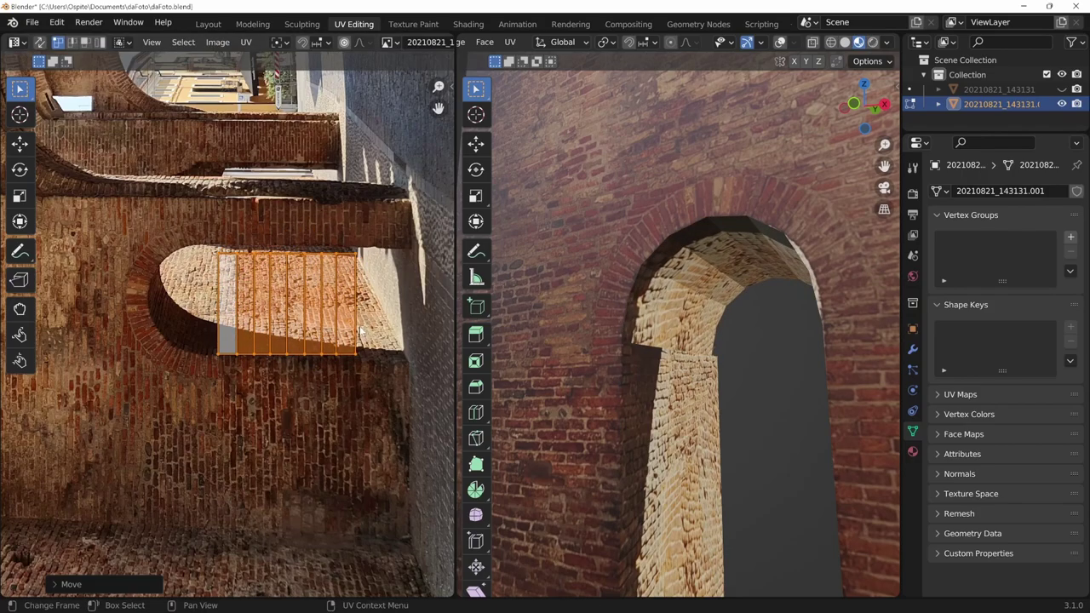
pyautogui.scroll(-2, 373, 372)
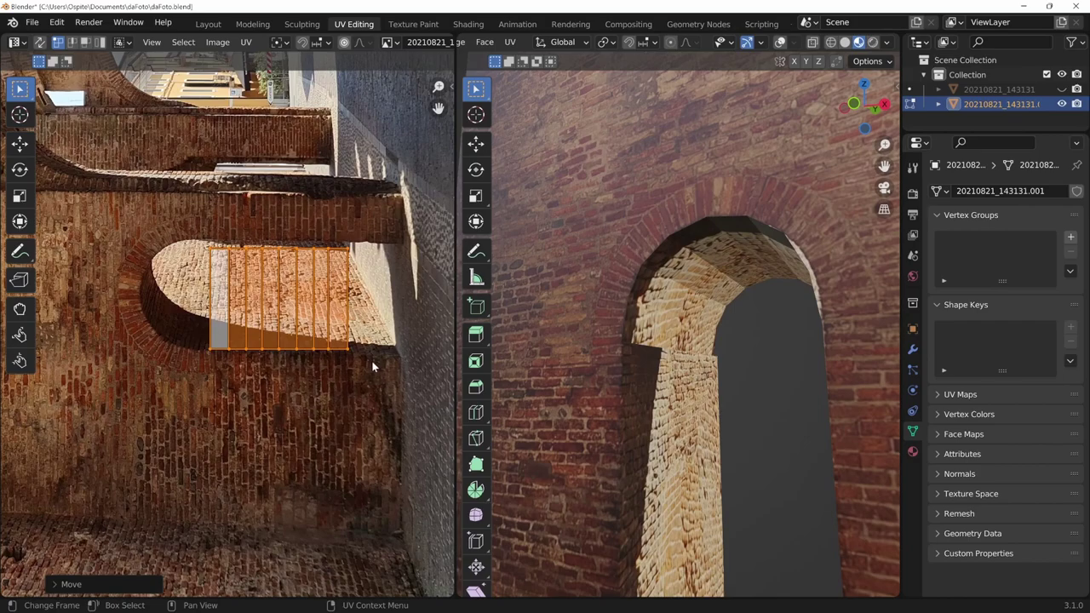
pyautogui.click(204, 274)
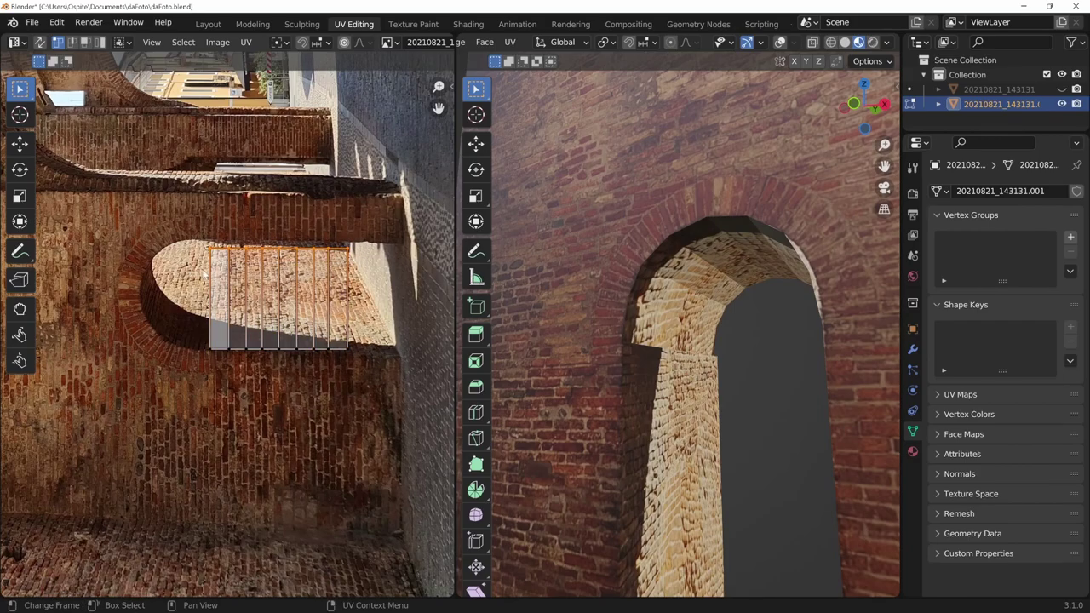
# Shift the chosen UV points slightly along Y, then along X.
pyautogui.press('g')
pyautogui.press('y')
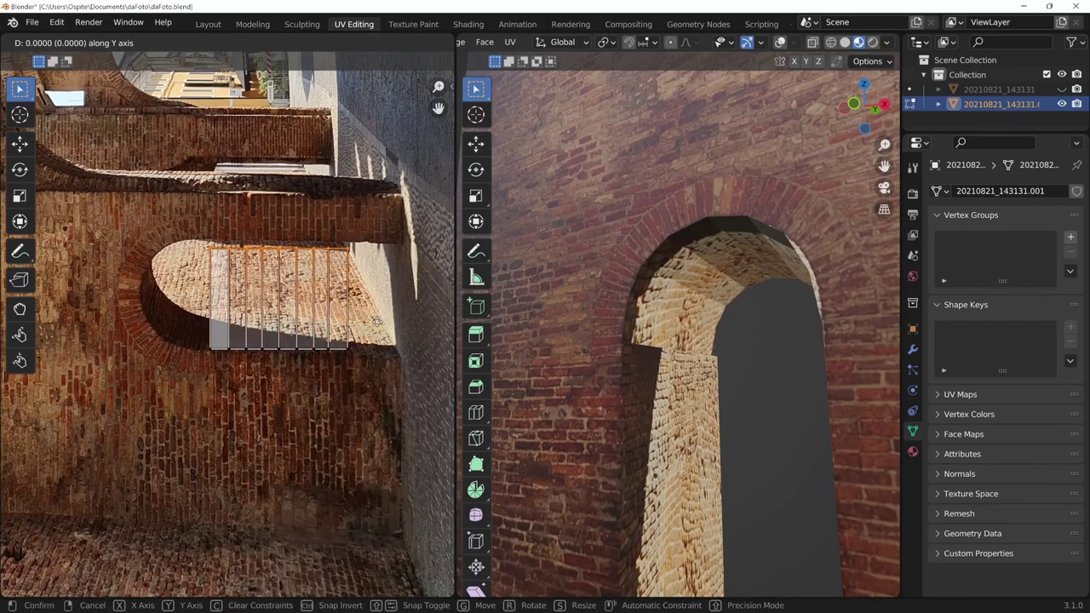
pyautogui.click(374, 322)
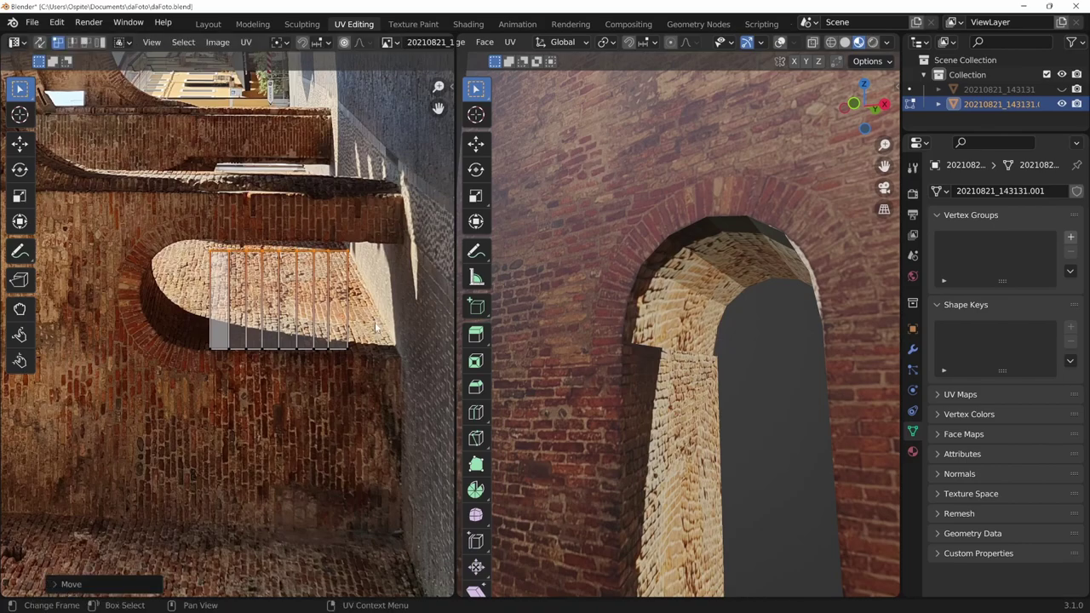
pyautogui.press('g')
pyautogui.press('x')
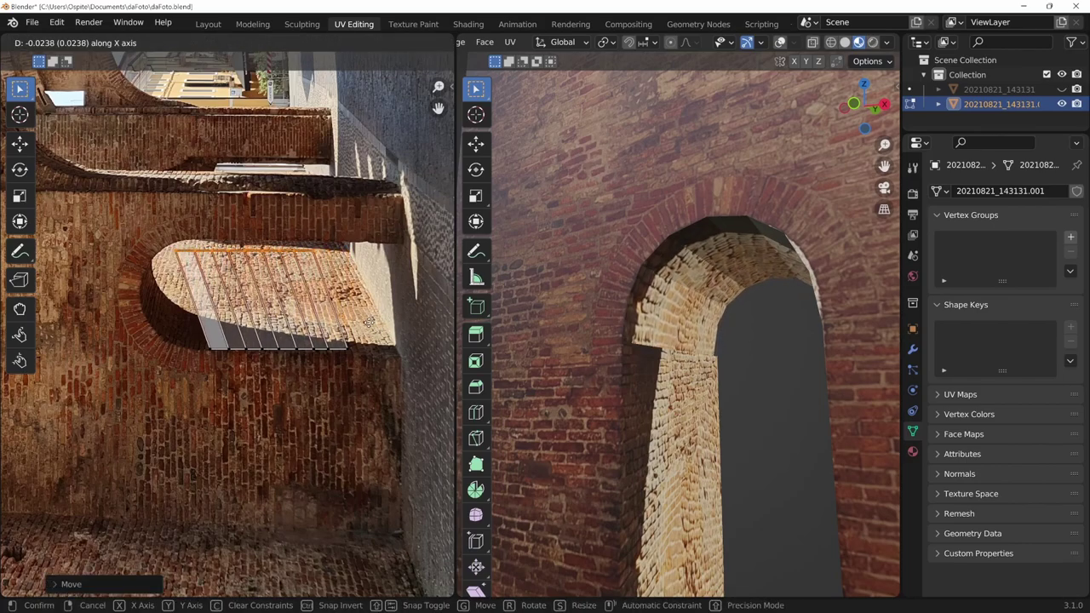
pyautogui.click(368, 322)
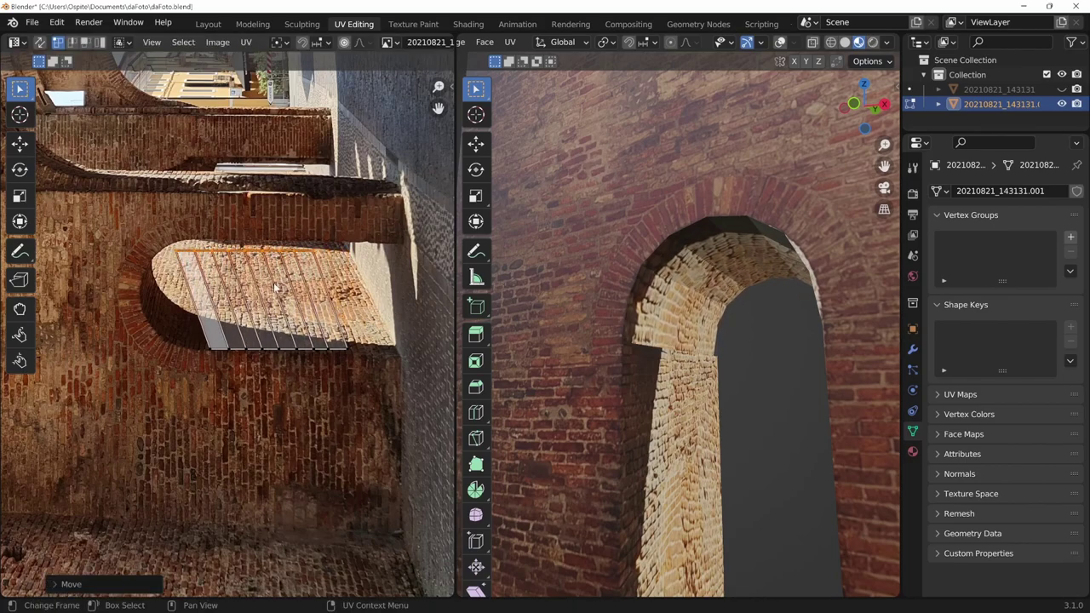
# Squeeze the UV points along X and shift them horizontally again.
pyautogui.press('s')
pyautogui.press('x')
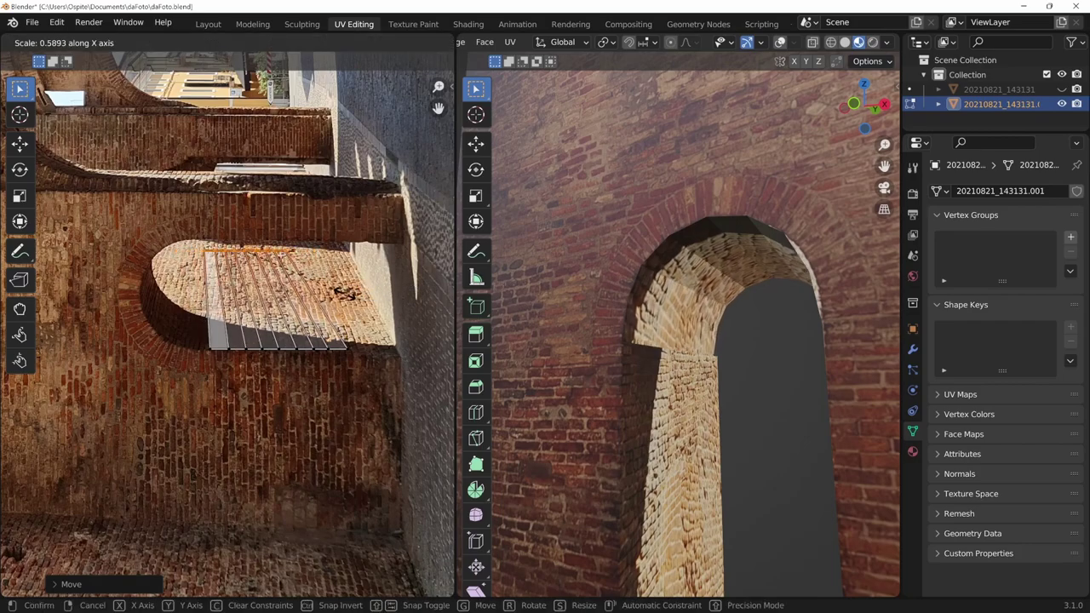
pyautogui.click(359, 300)
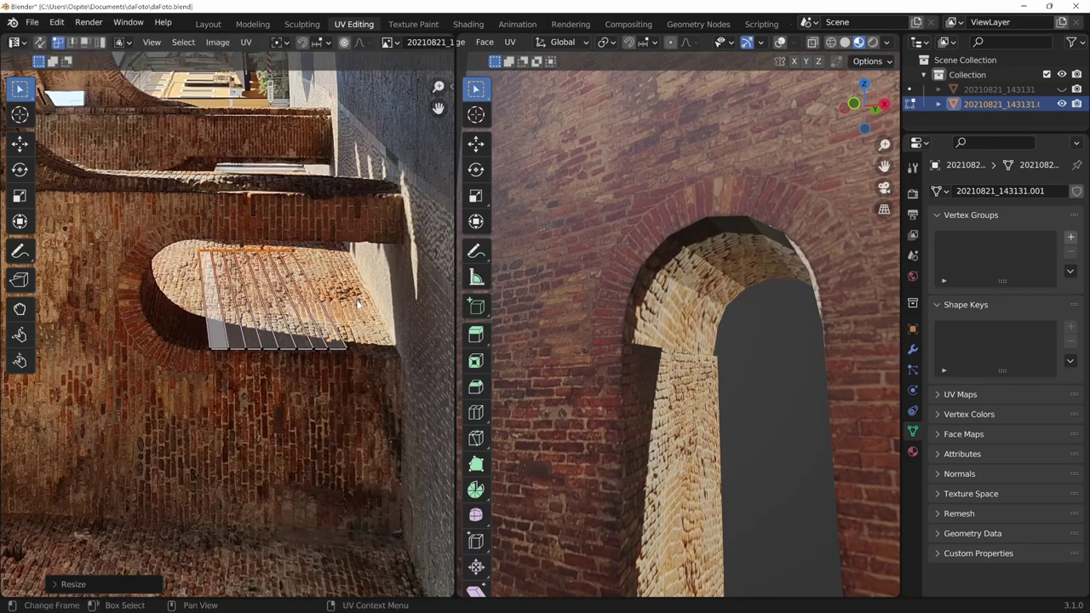
pyautogui.press('g')
pyautogui.press('x')
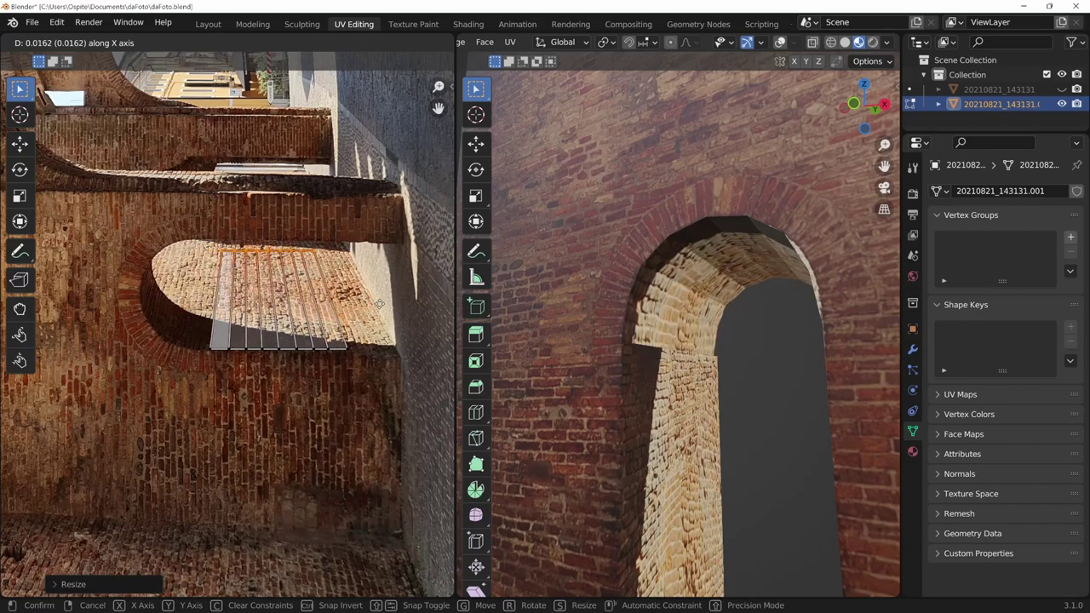
pyautogui.click(379, 304)
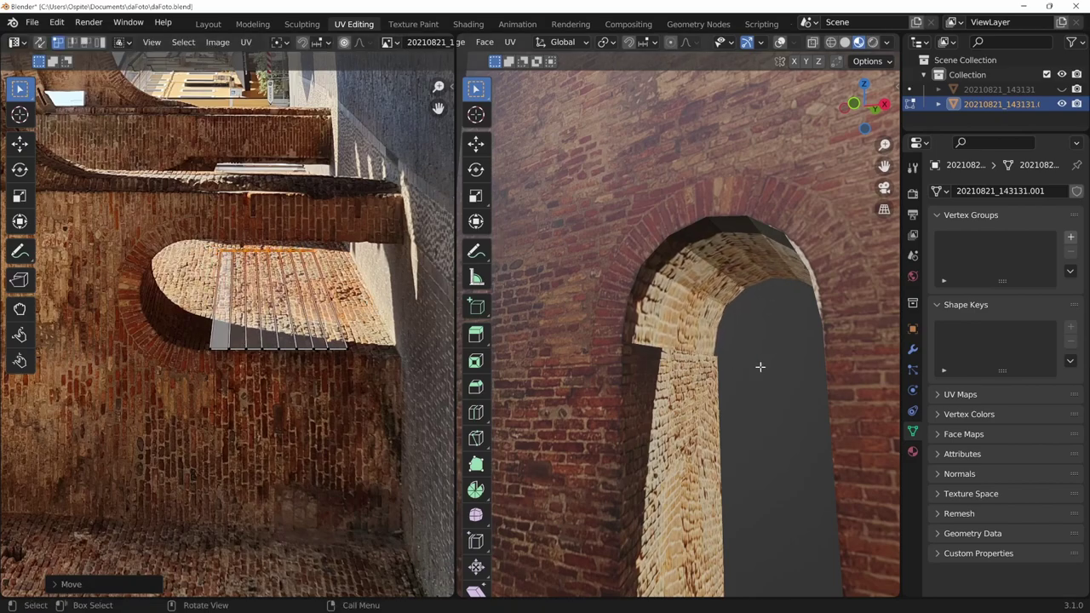
pyautogui.moveTo(758, 365)
pyautogui.mouseDown(button='middle')
pyautogui.moveTo(770, 419)
pyautogui.moveTo(813, 386)
pyautogui.moveTo(792, 426)
pyautogui.moveTo(661, 449)
pyautogui.moveTo(672, 429)
pyautogui.moveTo(660, 440)
pyautogui.moveTo(801, 429)
pyautogui.moveTo(696, 370)
pyautogui.mouseUp(button='middle')
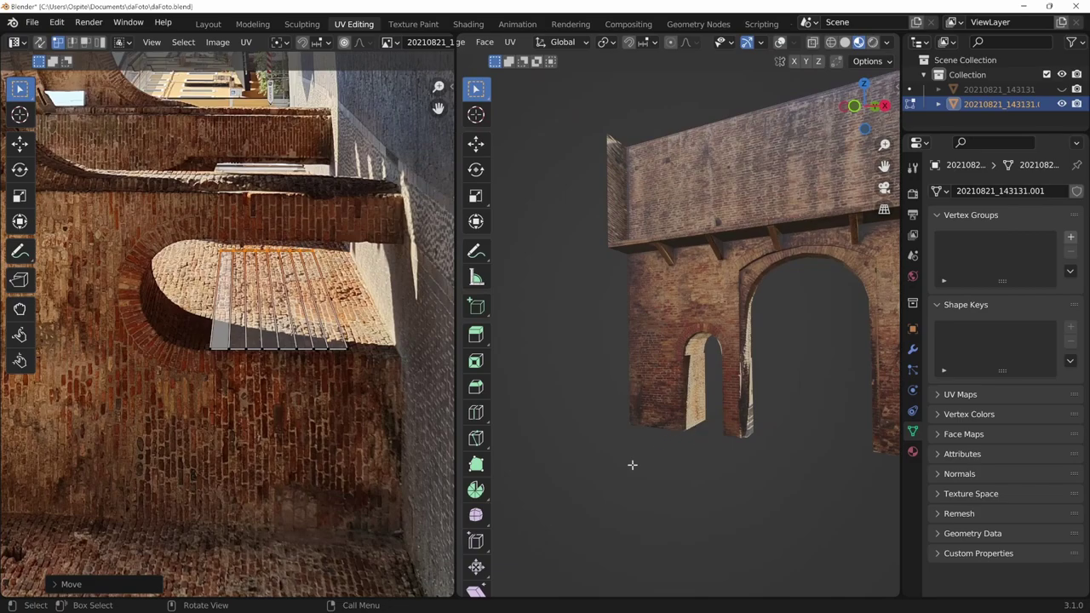
# Enable overlays and nudge the arch strip's outer UV edge slightly down along Y.
pyautogui.scroll(2, 398, 482)
pyautogui.scroll(1, 334, 415)
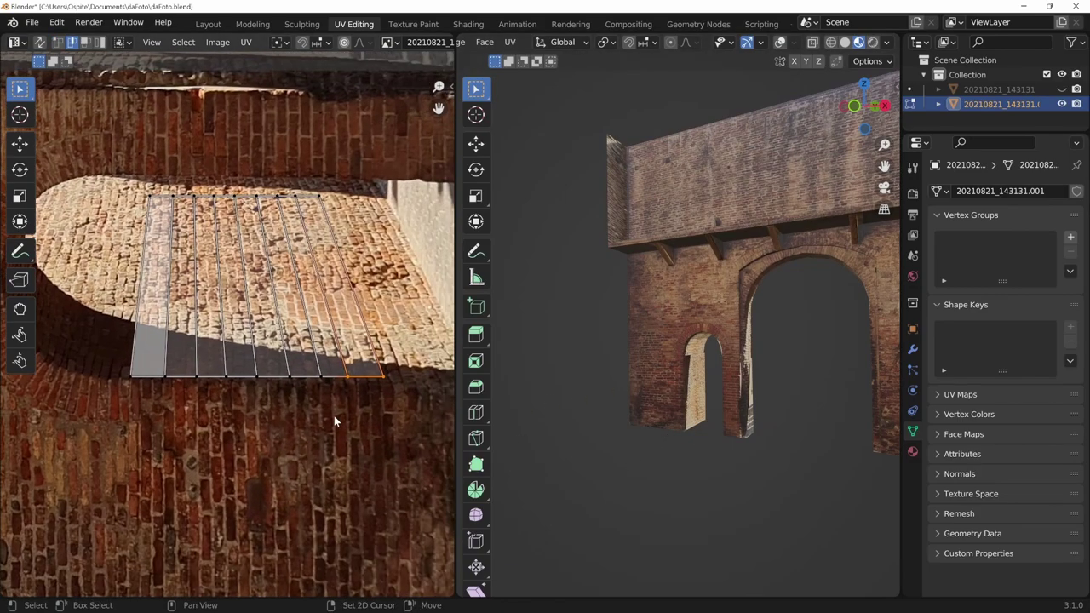
pyautogui.scroll(1, 334, 416)
pyautogui.scroll(4, 669, 411)
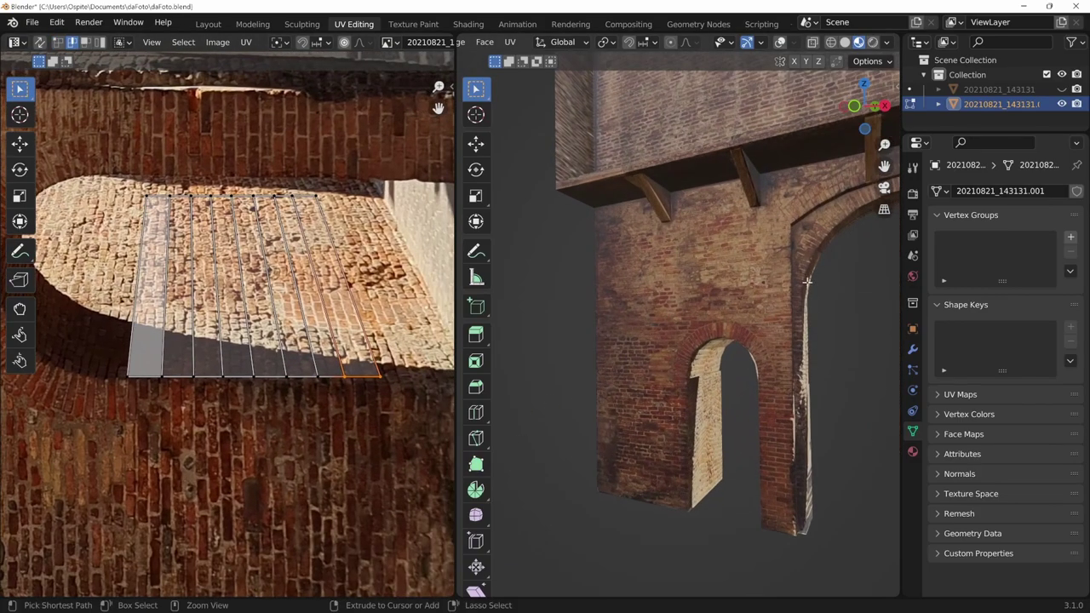
pyautogui.click(781, 42)
pyautogui.moveTo(724, 358)
pyautogui.mouseDown(button='middle')
pyautogui.moveTo(728, 433)
pyautogui.moveTo(728, 404)
pyautogui.mouseUp(button='middle')
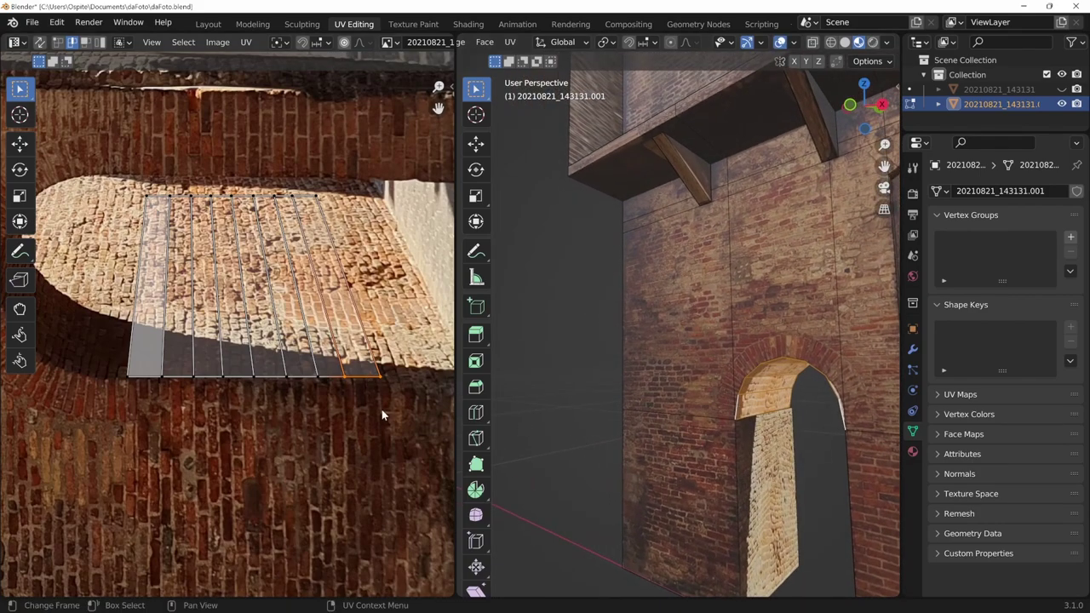
pyautogui.press('g')
pyautogui.press('y')
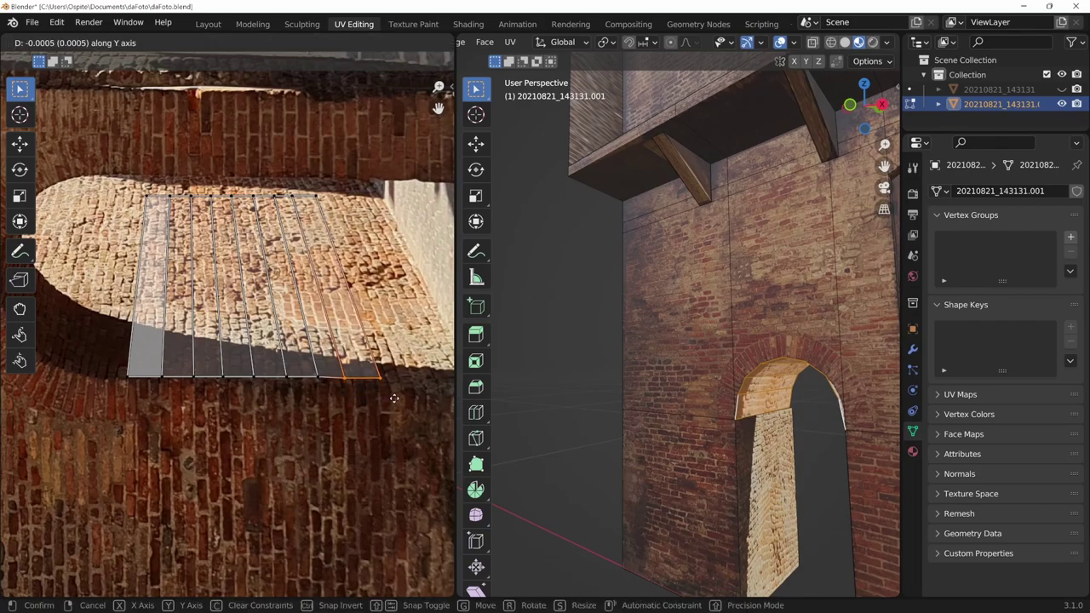
pyautogui.click(391, 397)
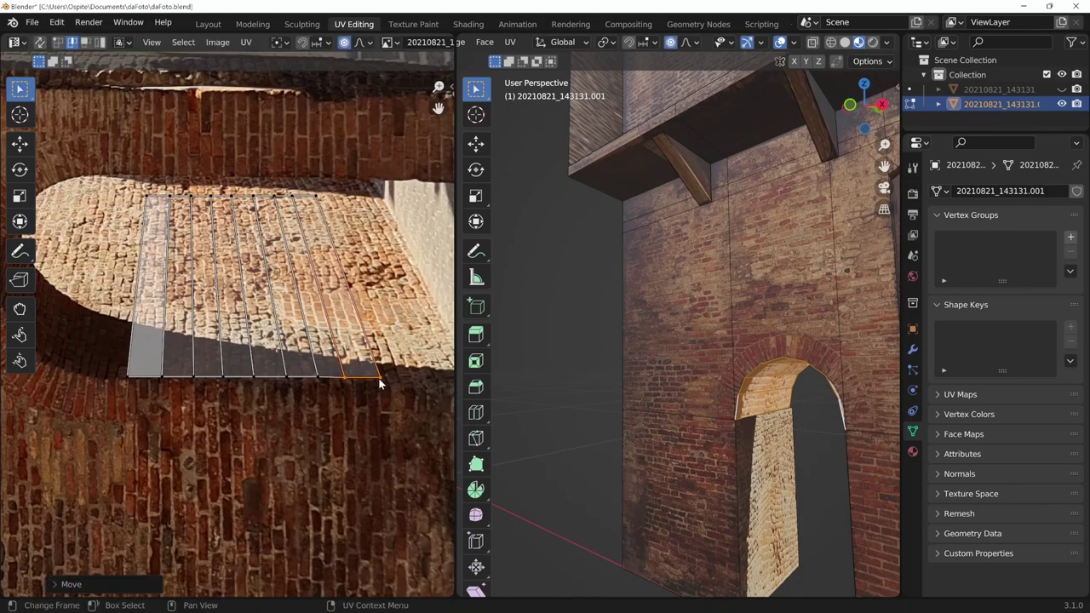
# Move the soffit UV strip's end corner about 0.02 X, −0.032 Y with smooth proportional falloff.
pyautogui.press('g')
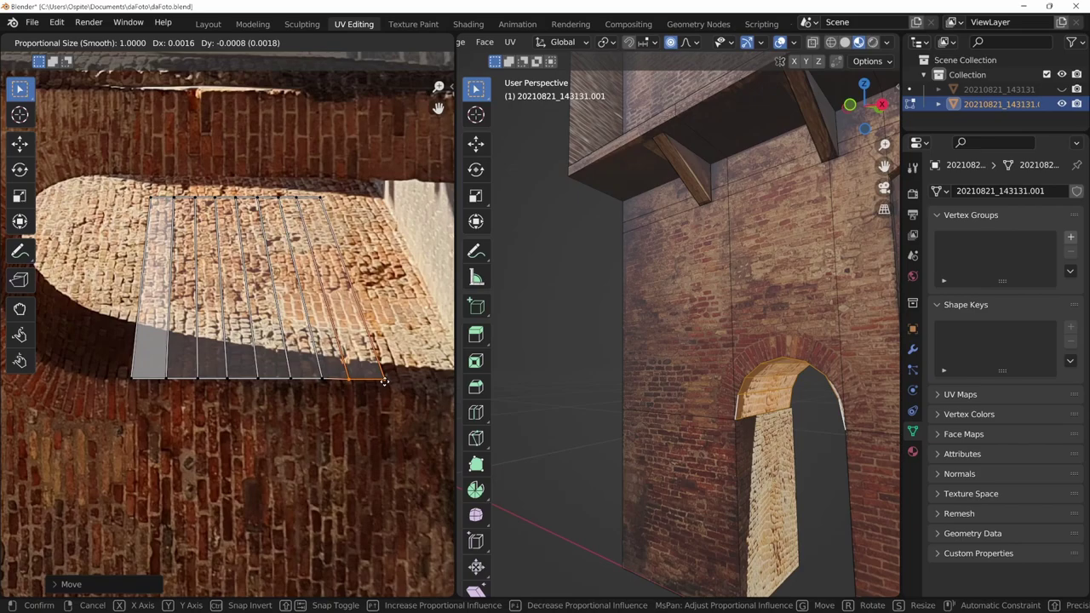
pyautogui.scroll(10, 385, 383)
pyautogui.scroll(10, 387, 386)
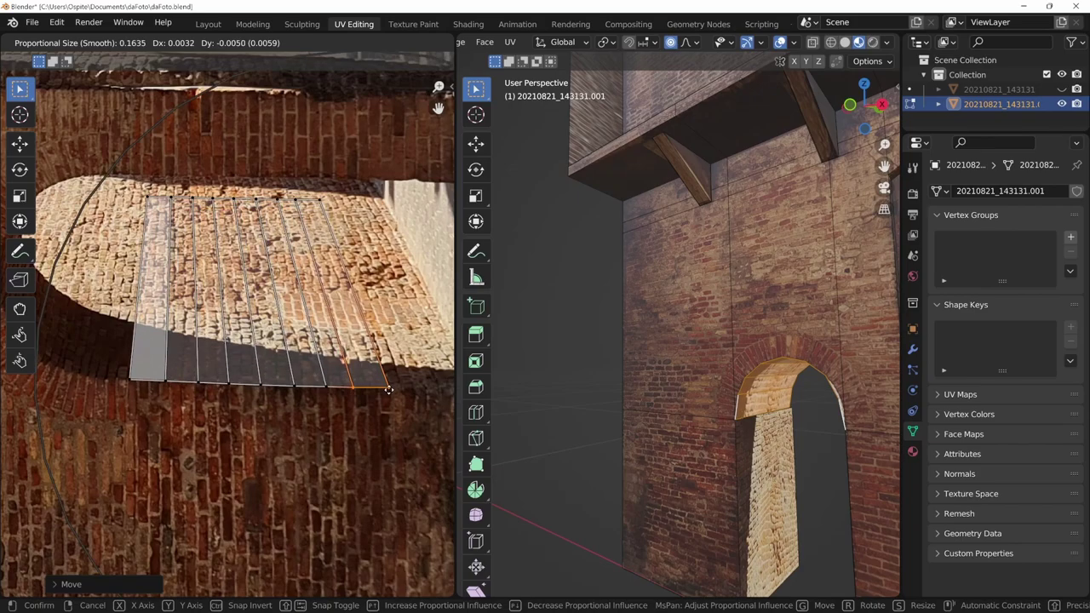
pyautogui.scroll(6, 389, 390)
pyautogui.scroll(2, 389, 391)
pyautogui.scroll(2, 387, 389)
pyautogui.scroll(2, 388, 388)
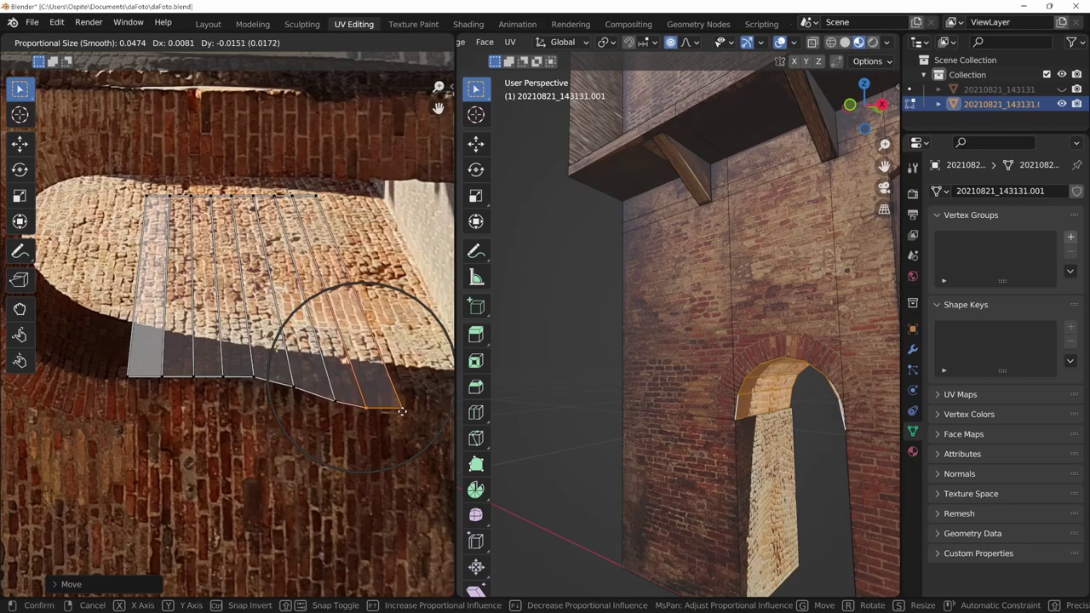
pyautogui.scroll(-1, 410, 423)
pyautogui.scroll(-1, 411, 425)
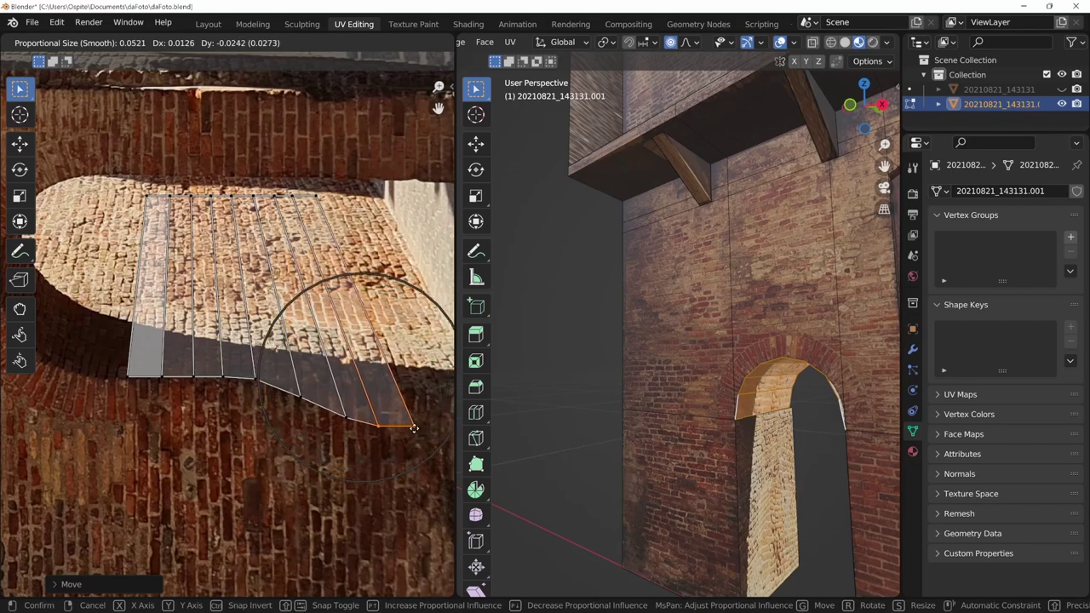
pyautogui.scroll(-1, 413, 426)
pyautogui.scroll(-1, 413, 428)
pyautogui.scroll(-1, 415, 429)
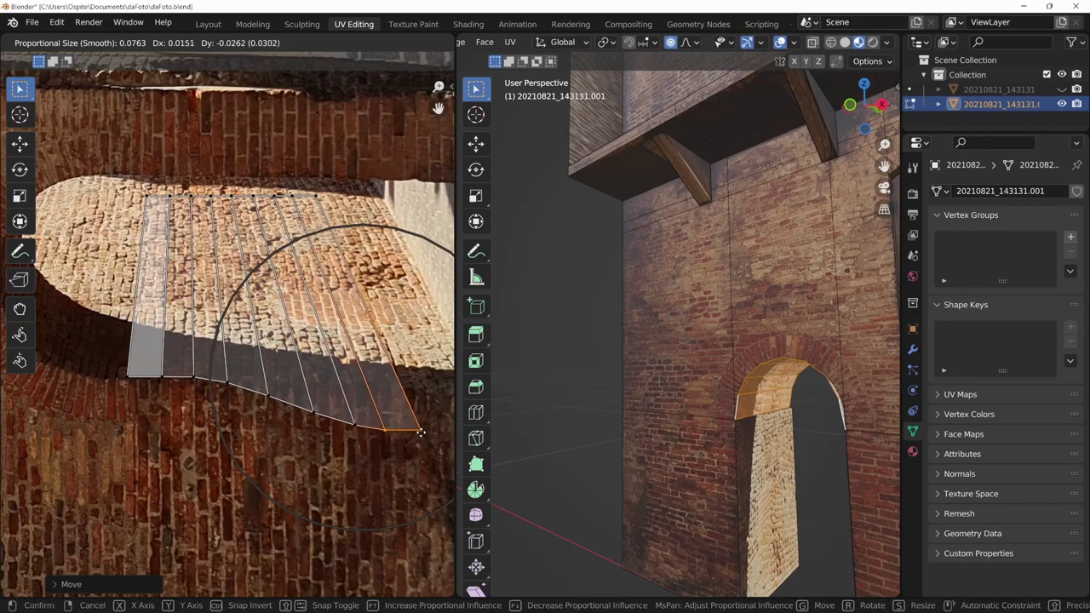
pyautogui.scroll(-1, 429, 438)
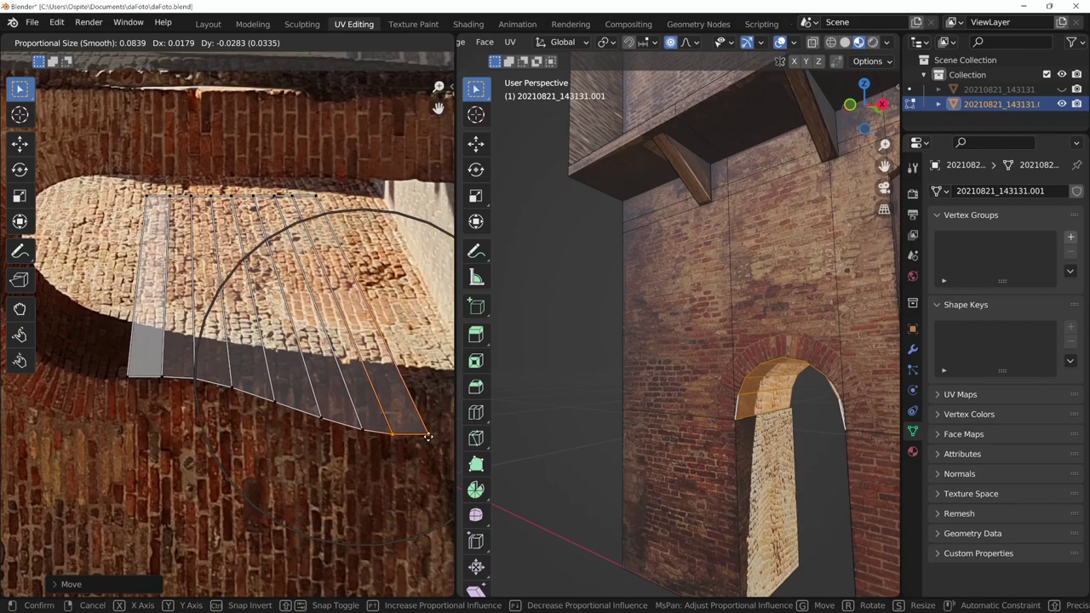
pyautogui.scroll(-1, 432, 442)
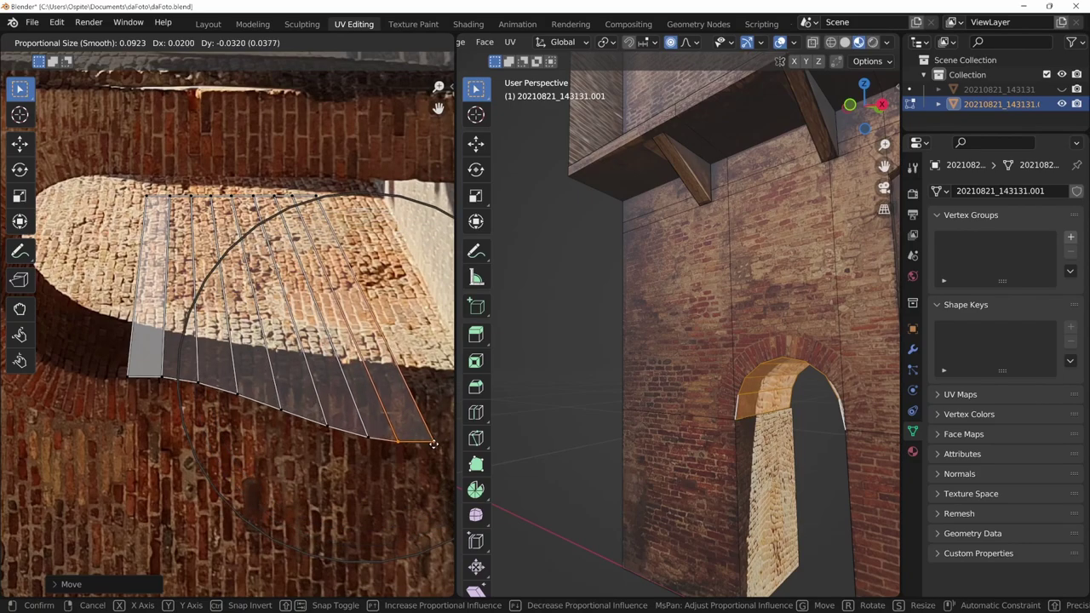
pyautogui.click(433, 443)
pyautogui.moveTo(791, 388)
pyautogui.mouseDown(button='middle')
pyautogui.moveTo(850, 383)
pyautogui.moveTo(647, 481)
pyautogui.moveTo(644, 496)
pyautogui.moveTo(754, 462)
pyautogui.moveTo(722, 481)
pyautogui.moveTo(795, 395)
pyautogui.moveTo(671, 426)
pyautogui.moveTo(704, 418)
pyautogui.moveTo(710, 404)
pyautogui.moveTo(775, 440)
pyautogui.mouseUp(button='middle')
# Go back to the Layout workspace, deselect the wall in a frontal view, and save daFoto.blend.
pyautogui.scroll(2, 738, 395)
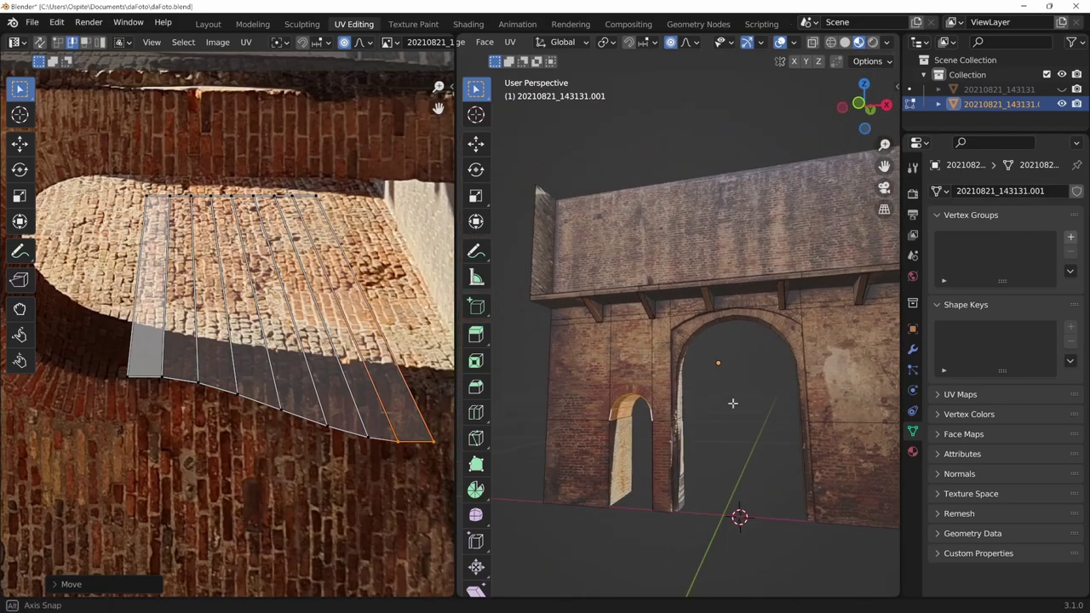
pyautogui.scroll(2, 684, 382)
pyautogui.click(213, 25)
pyautogui.moveTo(749, 400)
pyautogui.mouseDown(button='middle')
pyautogui.moveTo(806, 453)
pyautogui.moveTo(677, 452)
pyautogui.moveTo(677, 418)
pyautogui.moveTo(836, 397)
pyautogui.moveTo(730, 439)
pyautogui.moveTo(598, 441)
pyautogui.moveTo(643, 424)
pyautogui.moveTo(708, 439)
pyautogui.moveTo(586, 434)
pyautogui.moveTo(609, 424)
pyautogui.moveTo(601, 431)
pyautogui.moveTo(630, 458)
pyautogui.moveTo(620, 428)
pyautogui.moveTo(593, 433)
pyautogui.moveTo(629, 419)
pyautogui.moveTo(625, 440)
pyautogui.mouseUp(button='middle')
pyautogui.click(836, 397)
pyautogui.hotkey('ctrl', 's')
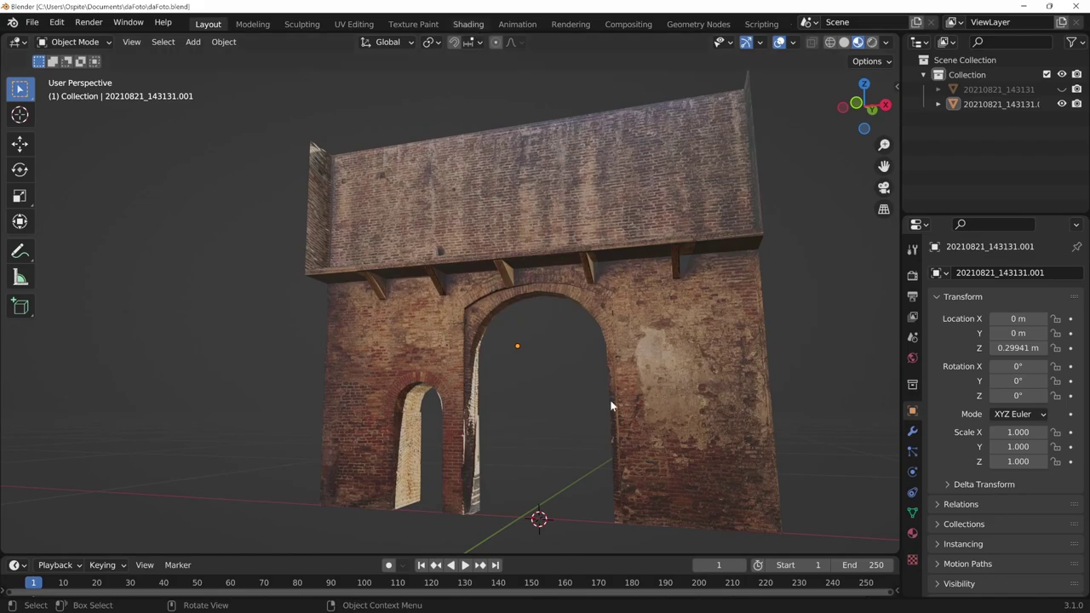
# Open the wall's material in the Shading workspace and pull the Image Texture node out from behind the shader.
pyautogui.click(468, 24)
pyautogui.scroll(-2, 487, 414)
pyautogui.scroll(-2, 487, 413)
pyautogui.scroll(-2, 487, 414)
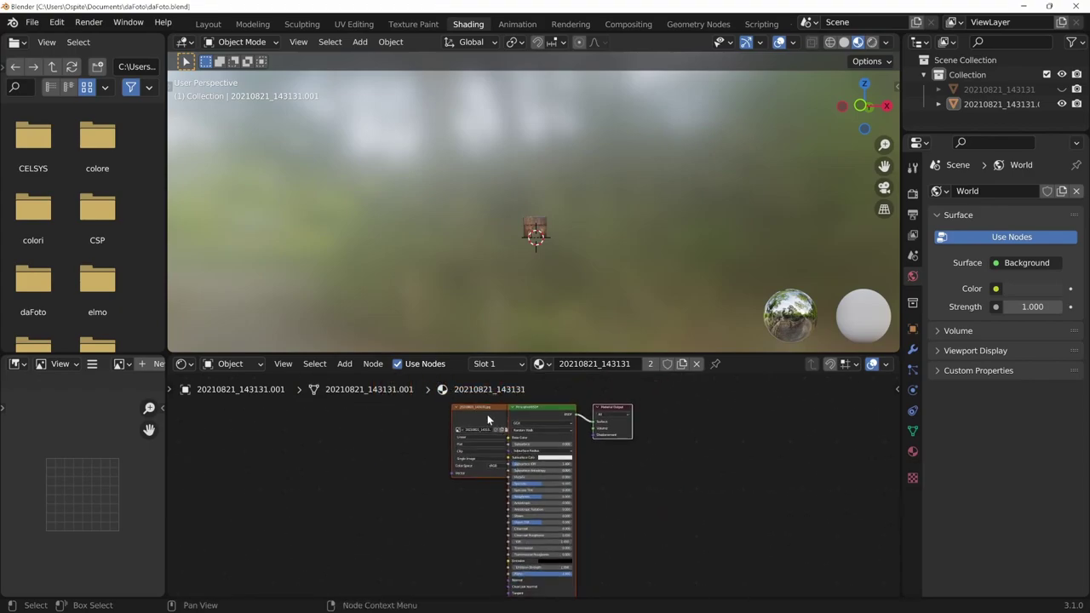
pyautogui.moveTo(487, 417)
pyautogui.mouseDown()
pyautogui.moveTo(414, 455)
pyautogui.moveTo(411, 445)
pyautogui.mouseUp()
pyautogui.scroll(3, 539, 274)
pyautogui.scroll(4, 710, 190)
pyautogui.scroll(4, 676, 168)
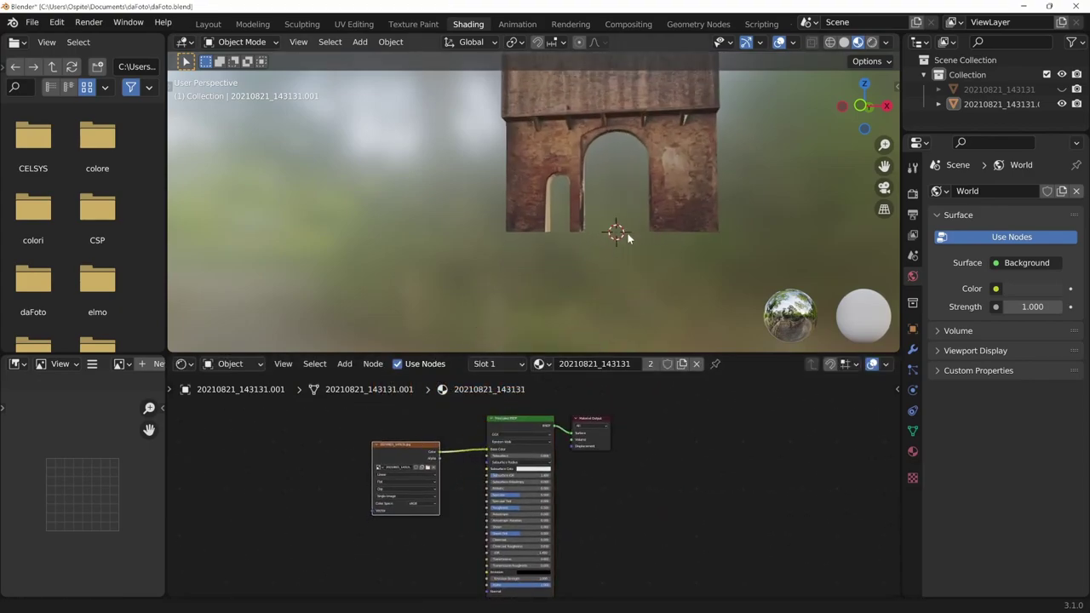
pyautogui.moveTo(627, 238)
pyautogui.mouseDown(button='middle')
pyautogui.moveTo(698, 198)
pyautogui.moveTo(624, 281)
pyautogui.moveTo(591, 266)
pyautogui.moveTo(647, 245)
pyautogui.moveTo(614, 266)
pyautogui.moveTo(618, 274)
pyautogui.mouseUp(button='middle')
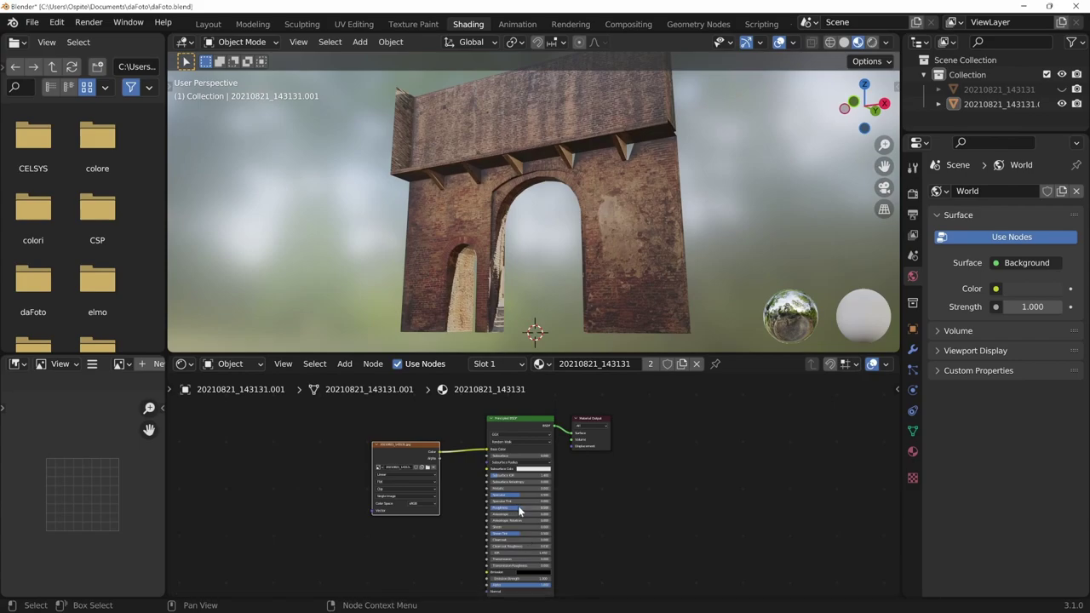
# Lower then raise the Principled BSDF Roughness, and shift the image texture node further left.
pyautogui.moveTo(518, 509)
pyautogui.mouseDown()
pyautogui.moveTo(530, 509)
pyautogui.moveTo(500, 511)
pyautogui.mouseUp()
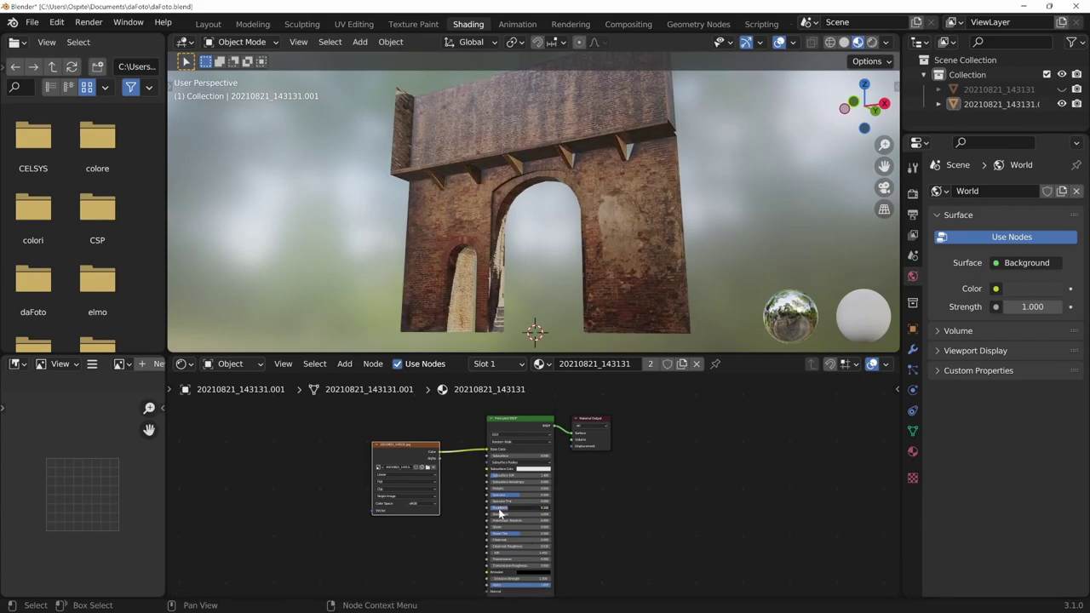
pyautogui.moveTo(630, 256); pyautogui.dragTo(653, 253, button='middle')
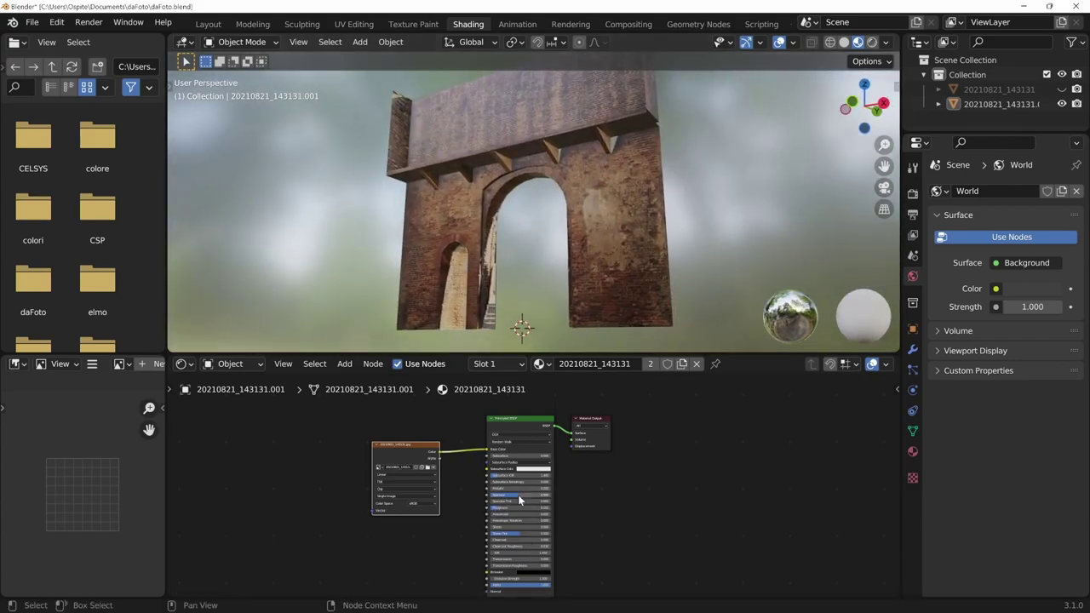
pyautogui.moveTo(503, 508); pyautogui.dragTo(533, 506)
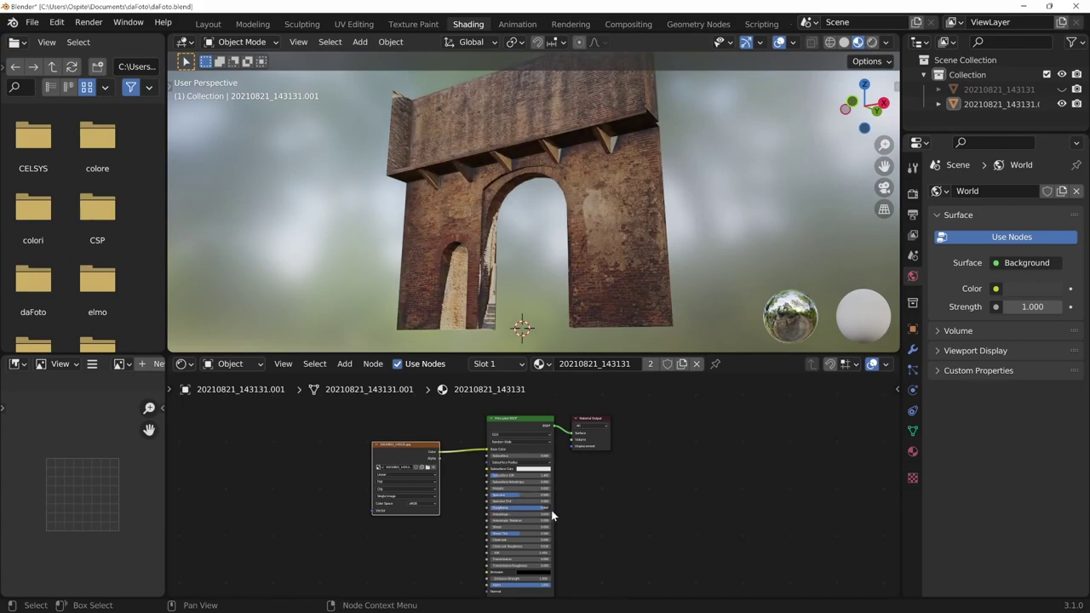
pyautogui.moveTo(631, 263)
pyautogui.mouseDown(button='middle')
pyautogui.moveTo(711, 254)
pyautogui.moveTo(751, 227)
pyautogui.moveTo(589, 231)
pyautogui.mouseUp(button='middle')
pyautogui.moveTo(402, 440); pyautogui.dragTo(485, 399, button='middle')
pyautogui.moveTo(485, 407); pyautogui.dragTo(402, 426)
# Add a ColorRamp node below the image texture and feed the photo's Color into it.
pyautogui.hotkey('shift', 'a')
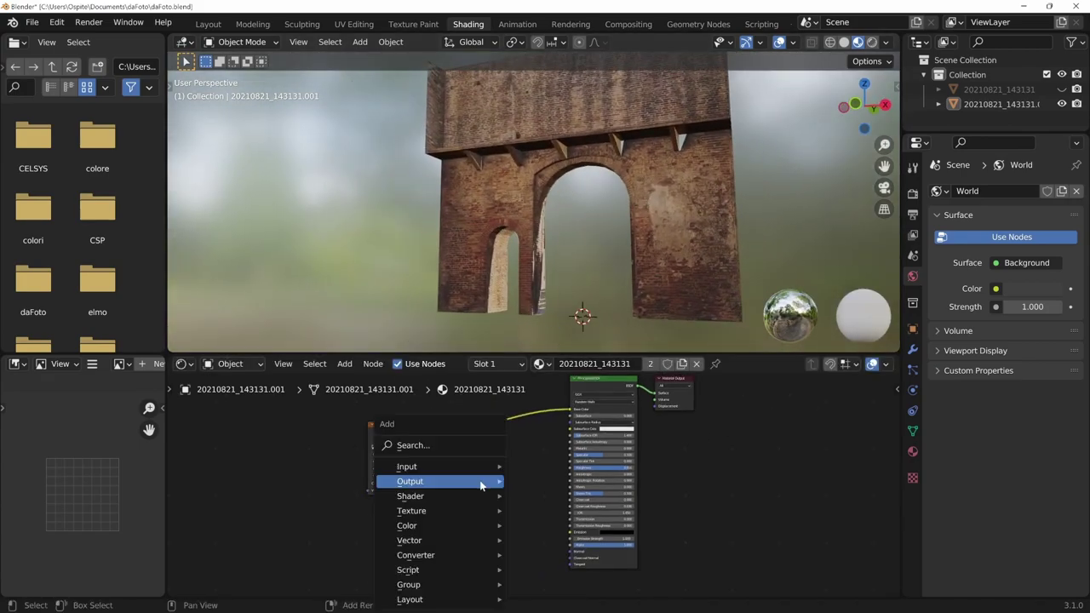
pyautogui.click(474, 447)
pyautogui.write('ram')
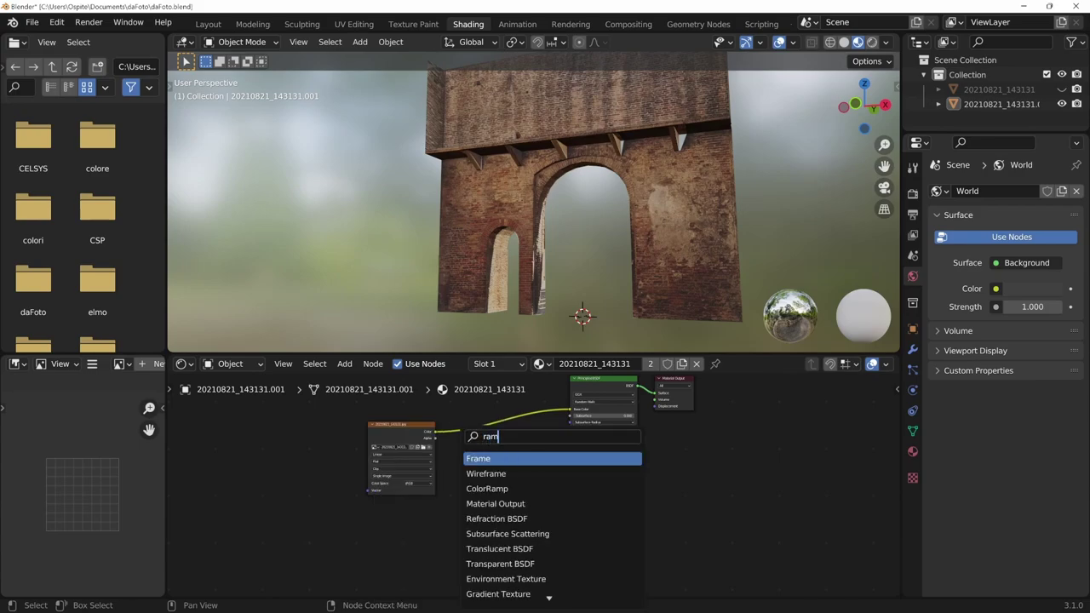
pyautogui.write('p')
pyautogui.press('Return')
pyautogui.click(498, 482)
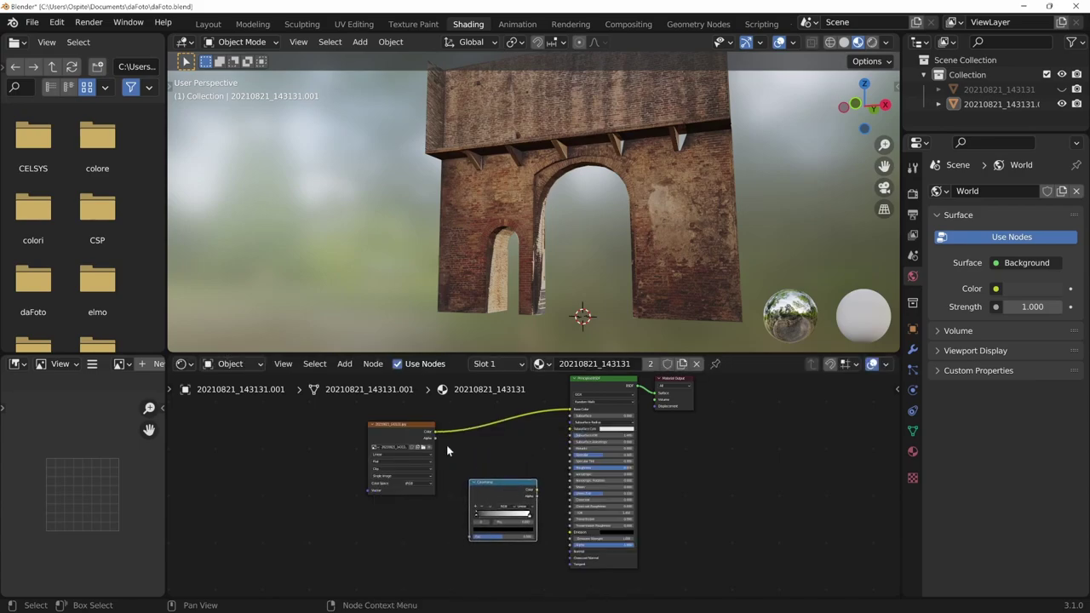
pyautogui.moveTo(439, 434)
pyautogui.mouseDown()
pyautogui.moveTo(465, 542)
pyautogui.moveTo(472, 538)
pyautogui.mouseUp()
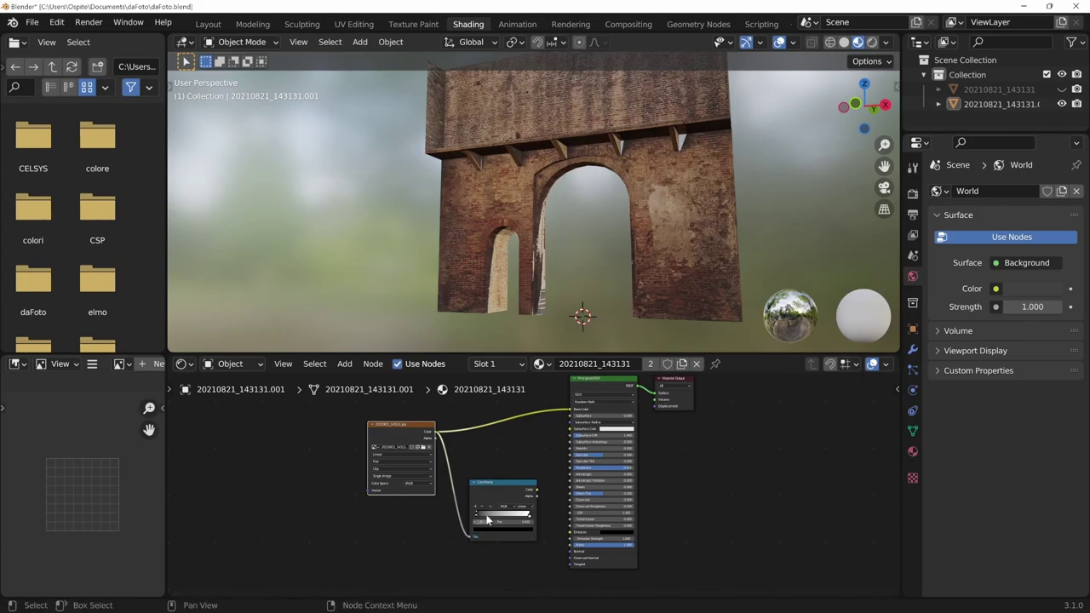
pyautogui.moveTo(705, 456); pyautogui.dragTo(639, 471, button='middle')
pyautogui.moveTo(608, 395); pyautogui.dragTo(647, 401)
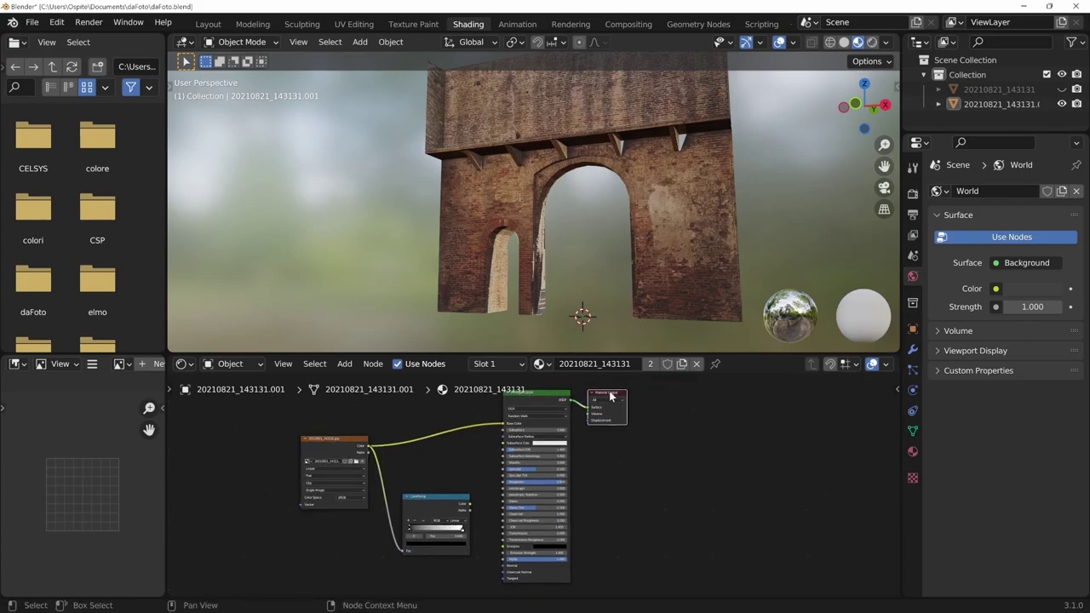
# Preview the ColorRamp output on the arch and slide its black stop right for a high-contrast mask.
pyautogui.click(452, 498)
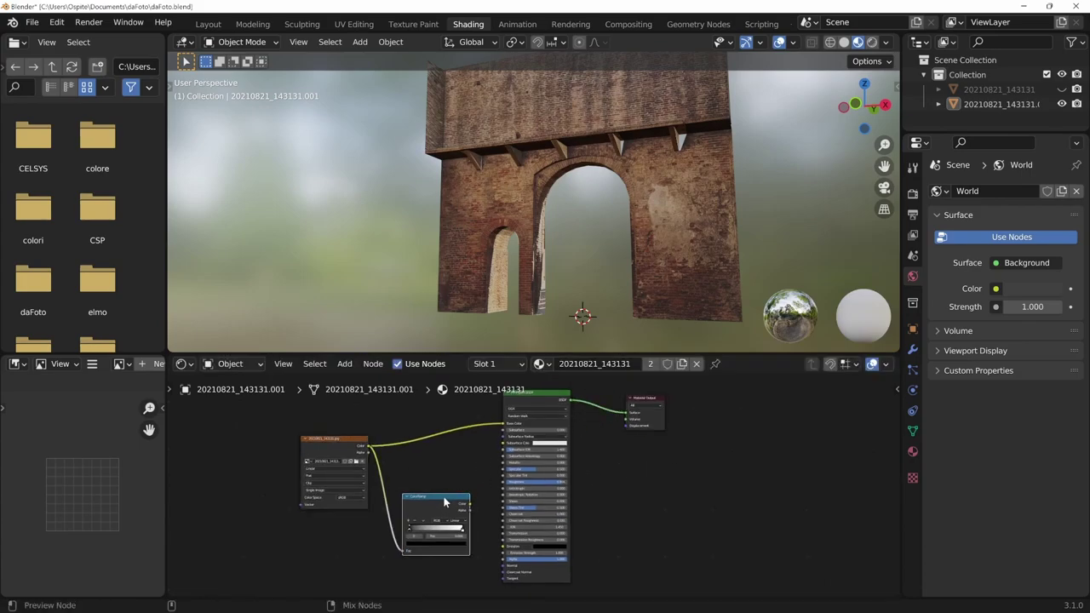
pyautogui.keyDown('ctrl'); pyautogui.keyDown('shift'); pyautogui.click(443, 501); pyautogui.keyUp('shift'); pyautogui.keyUp('ctrl')
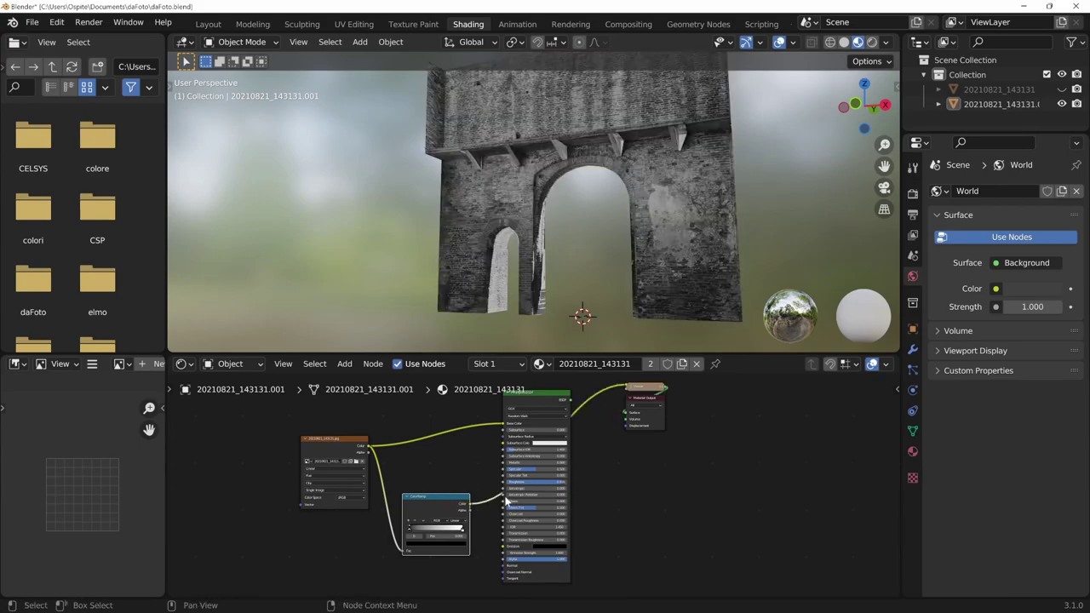
pyautogui.moveTo(620, 477); pyautogui.dragTo(592, 468, button='middle')
pyautogui.moveTo(677, 236)
pyautogui.mouseDown(button='middle')
pyautogui.moveTo(659, 229)
pyautogui.moveTo(644, 250)
pyautogui.mouseUp(button='middle')
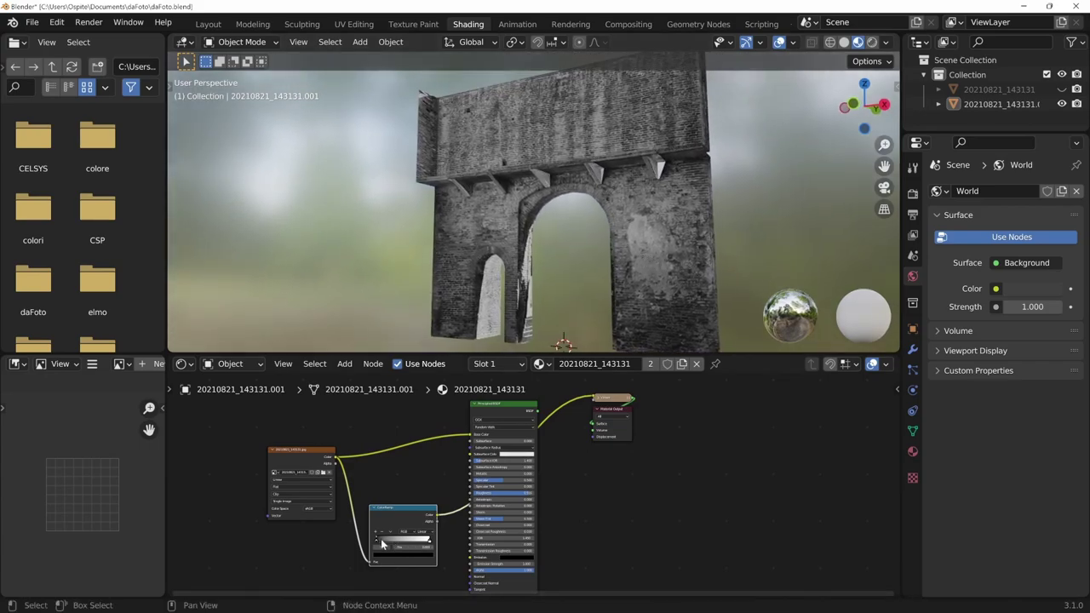
pyautogui.moveTo(386, 545)
pyautogui.mouseDown()
pyautogui.moveTo(425, 545)
pyautogui.moveTo(373, 540)
pyautogui.moveTo(385, 548)
pyautogui.mouseUp()
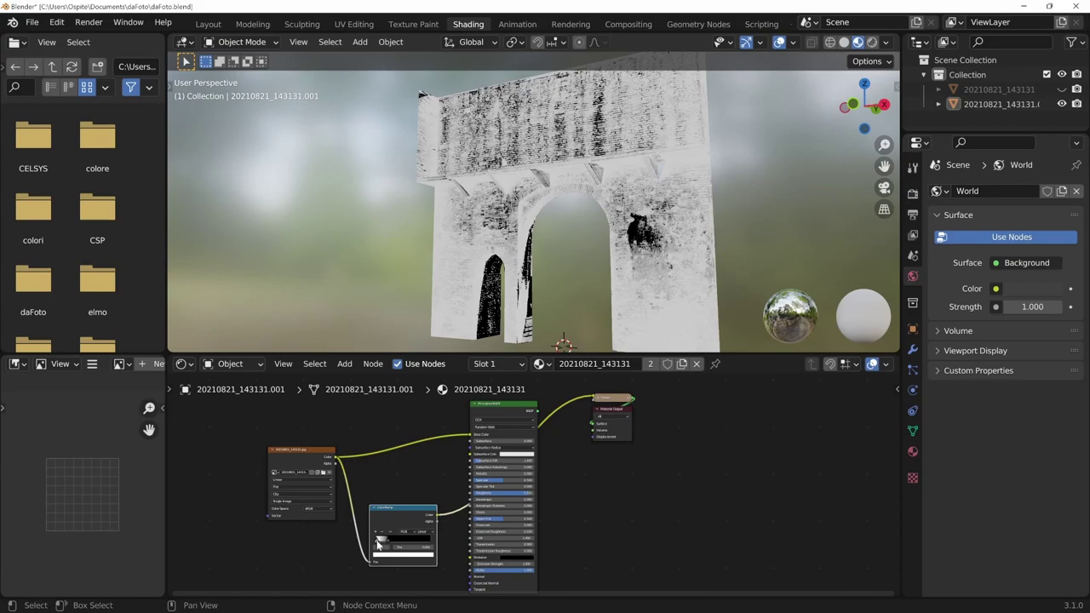
pyautogui.moveTo(389, 545); pyautogui.dragTo(389, 545)
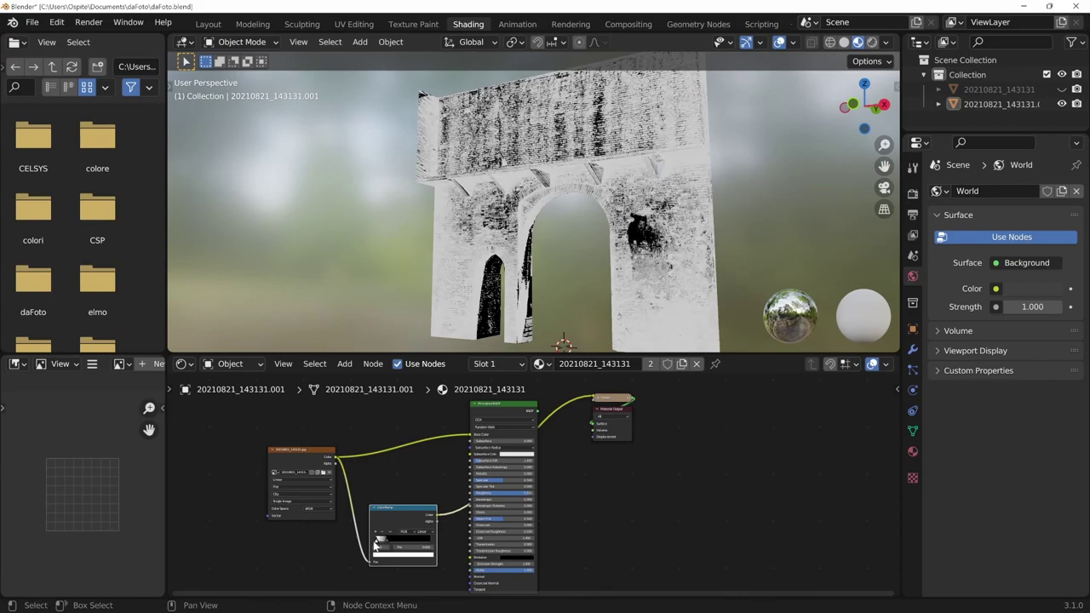
pyautogui.moveTo(410, 507); pyautogui.dragTo(364, 502)
pyautogui.scroll(-2, 412, 522)
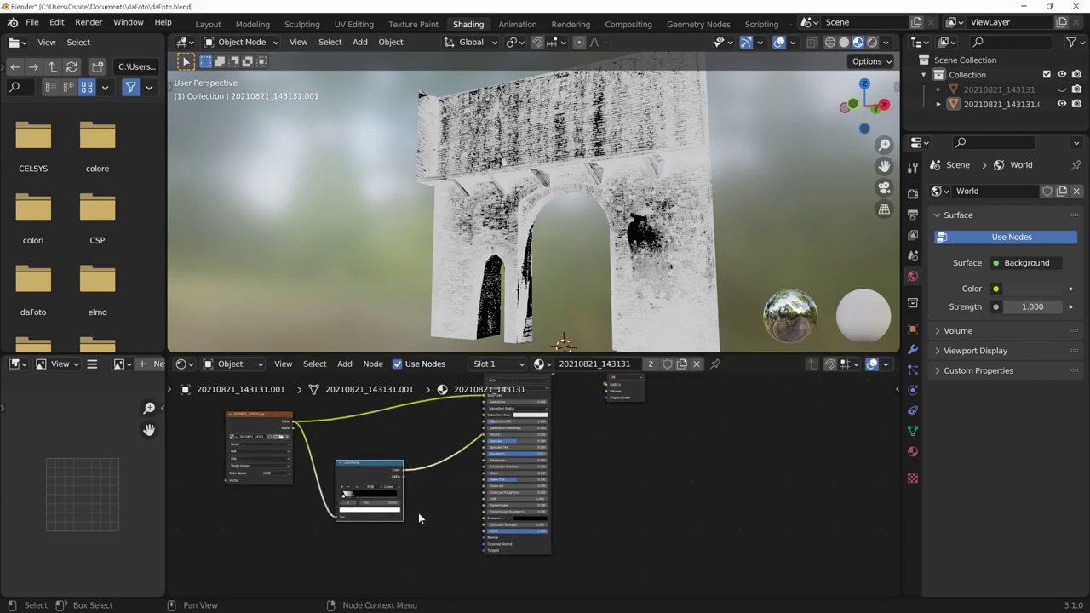
# Add a Bump node to the brick material's node graph.
pyautogui.hotkey('shift', 'a')
pyautogui.click(399, 446)
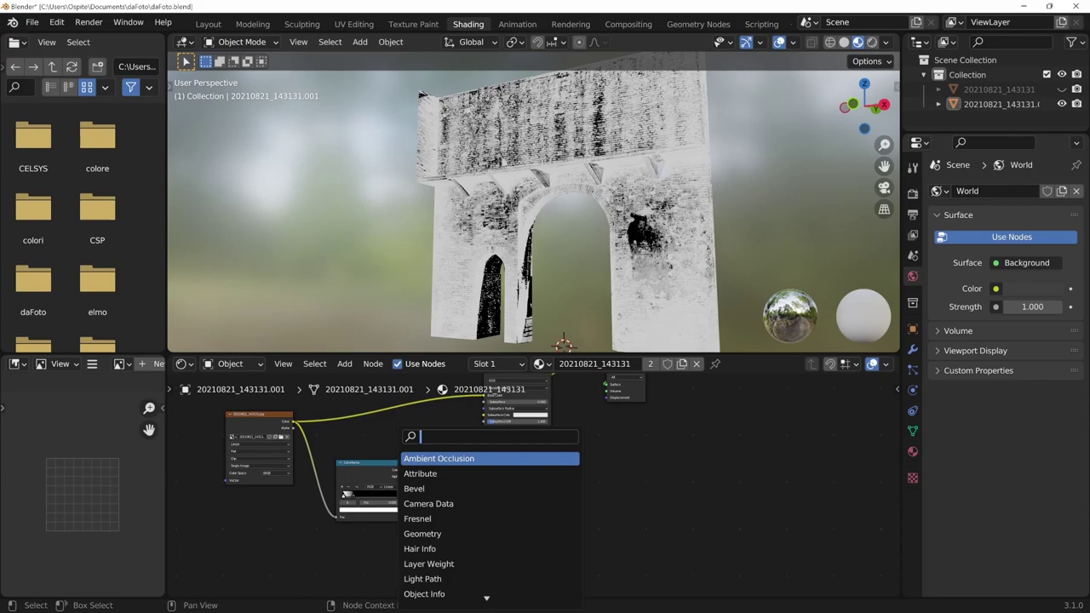
pyautogui.write('bump')
pyautogui.press('Return')
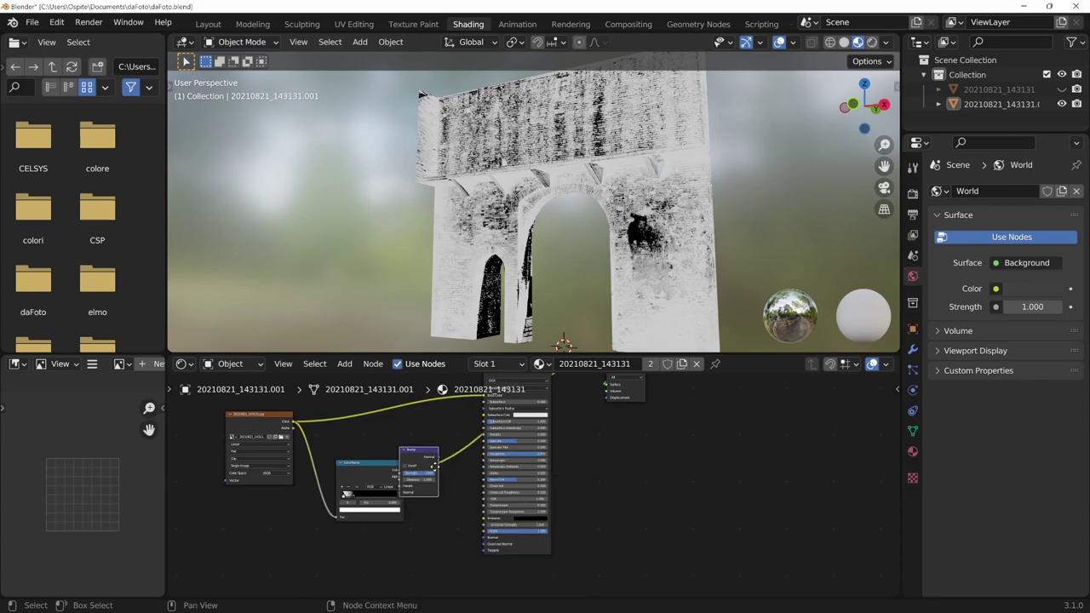
pyautogui.click(420, 549)
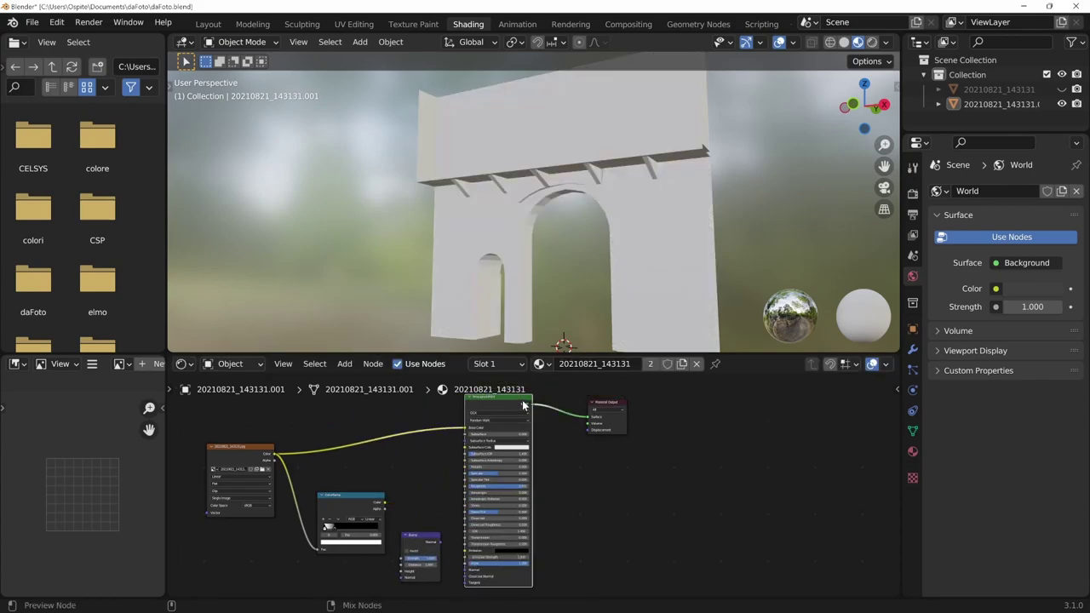
# Link the ColorRamp Color into Bump Height and the Bump output into the Principled BSDF Normal.
pyautogui.moveTo(520, 402); pyautogui.dragTo(544, 398, button='middle')
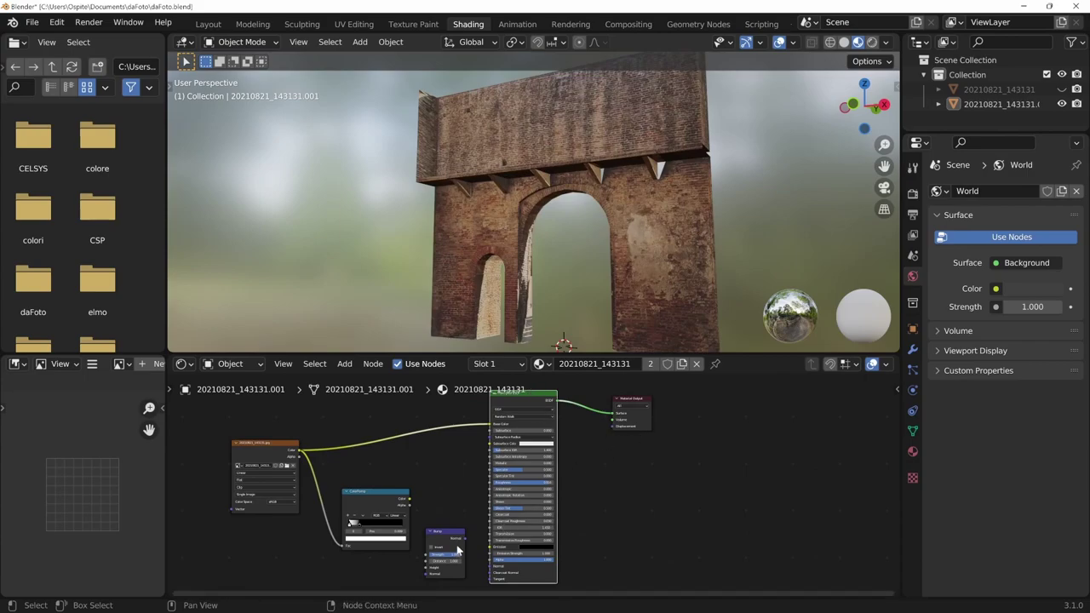
pyautogui.scroll(2, 604, 443)
pyautogui.moveTo(672, 438); pyautogui.dragTo(749, 415, button='middle')
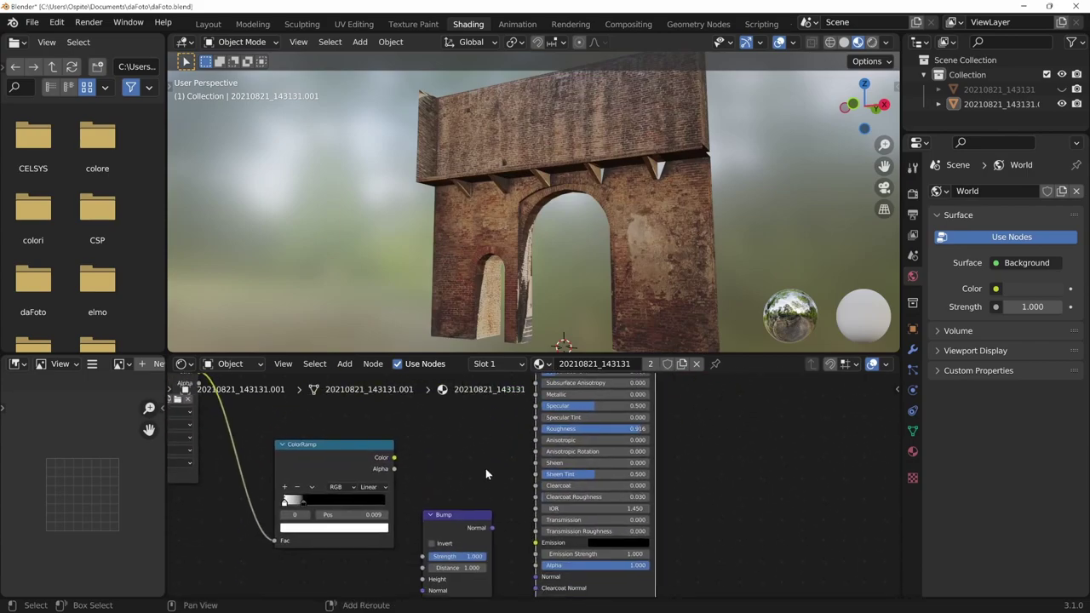
pyautogui.moveTo(511, 477); pyautogui.dragTo(571, 392, button='middle')
pyautogui.moveTo(450, 415); pyautogui.dragTo(487, 413)
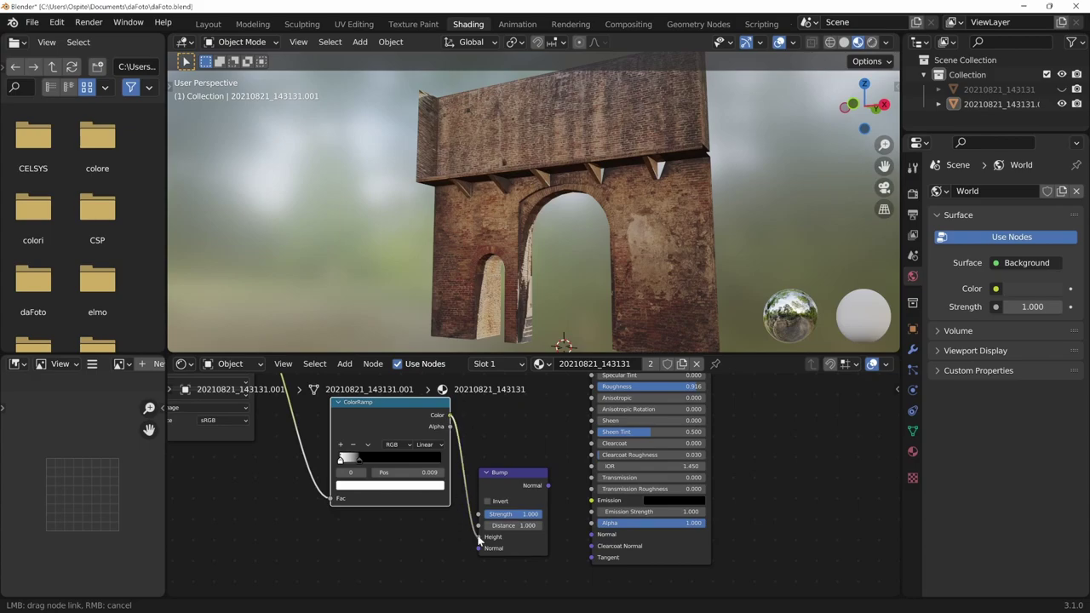
pyautogui.moveTo(480, 539); pyautogui.dragTo(477, 537)
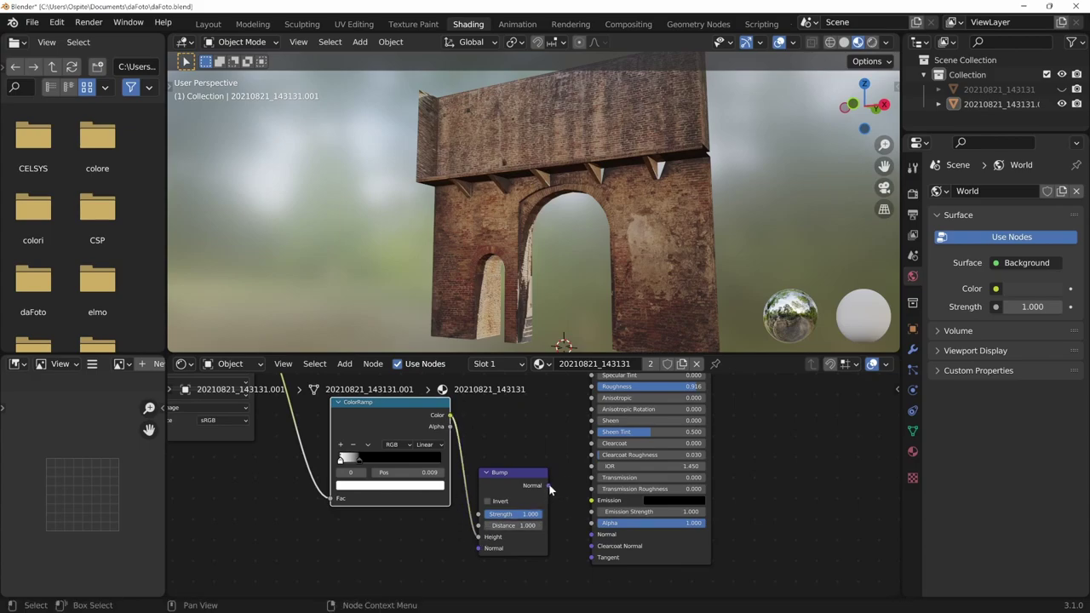
pyautogui.moveTo(549, 485)
pyautogui.mouseDown()
pyautogui.moveTo(561, 543)
pyautogui.moveTo(593, 535)
pyautogui.mouseUp()
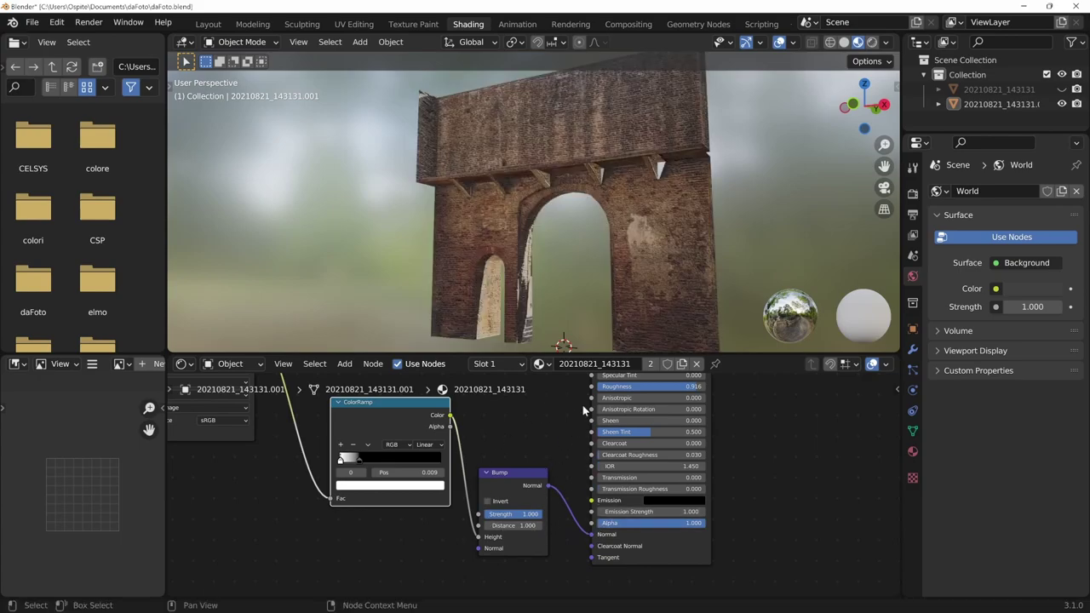
pyautogui.moveTo(661, 261); pyautogui.dragTo(673, 268, button='middle')
pyautogui.moveTo(518, 445); pyautogui.dragTo(503, 460, button='middle')
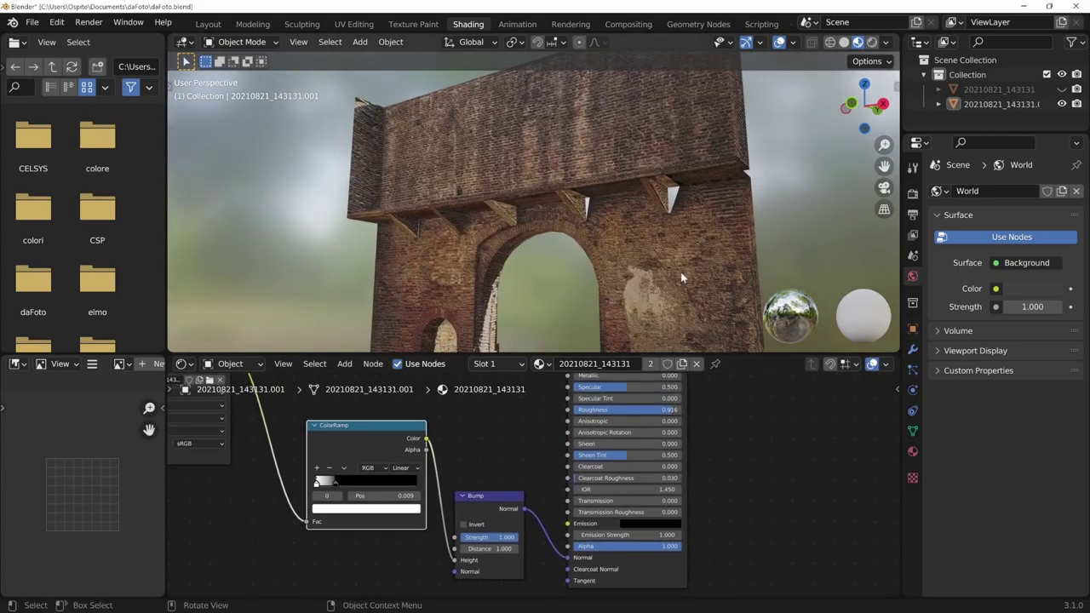
pyautogui.moveTo(680, 271)
pyautogui.mouseDown(button='middle')
pyautogui.moveTo(688, 286)
pyautogui.moveTo(654, 301)
pyautogui.moveTo(719, 258)
pyautogui.moveTo(702, 253)
pyautogui.moveTo(647, 291)
pyautogui.moveTo(647, 278)
pyautogui.mouseUp(button='middle')
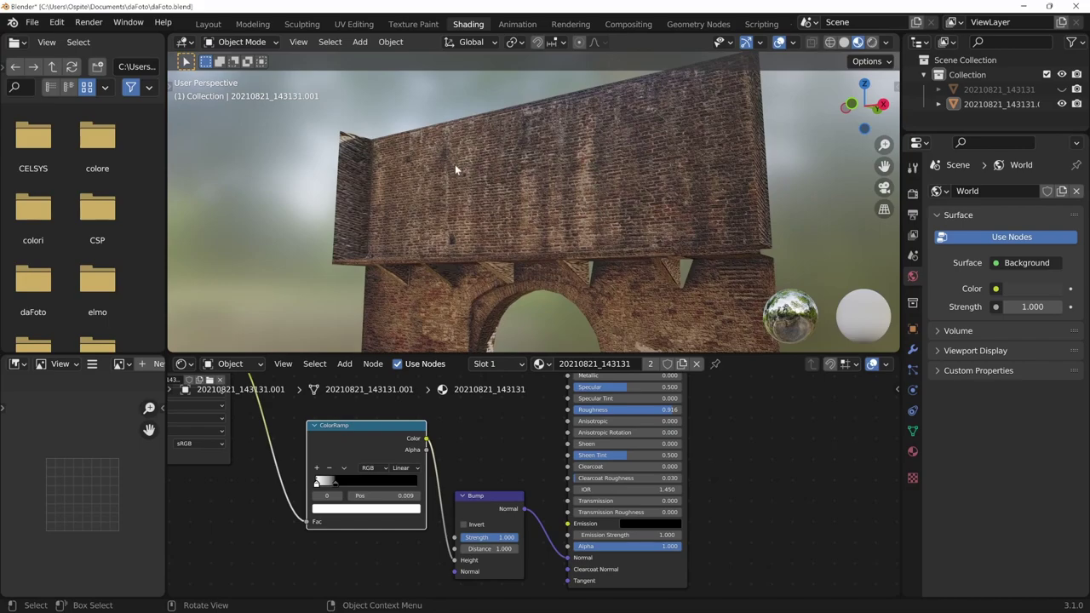
# Set Bump Strength to 0.5 and slide the black ColorRamp stop to 0.363.
pyautogui.moveTo(533, 489); pyautogui.dragTo(519, 470, button='middle')
pyautogui.write('0.5')
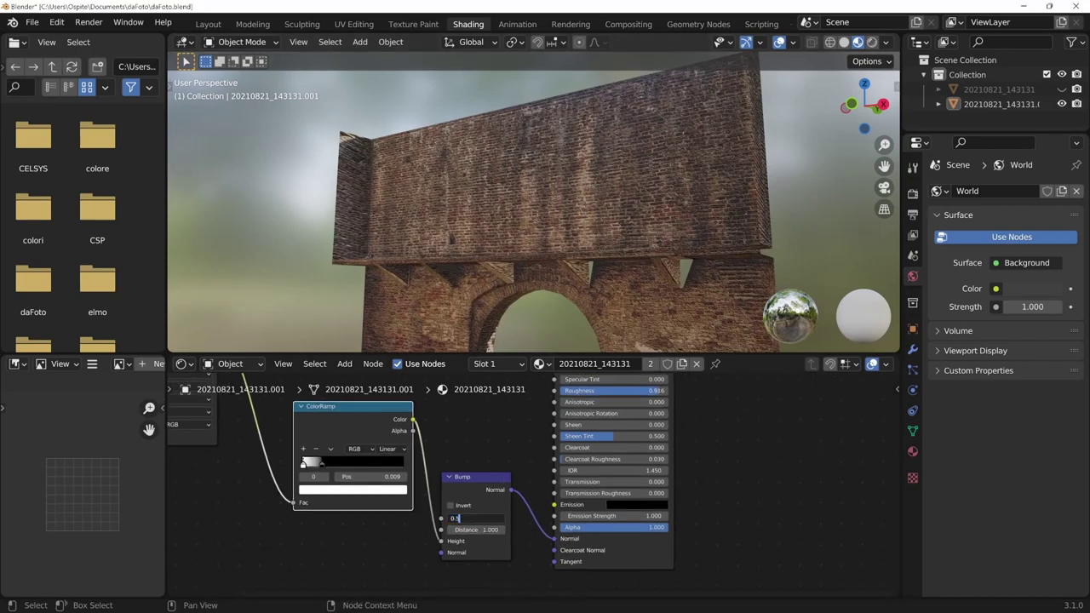
pyautogui.press('Return')
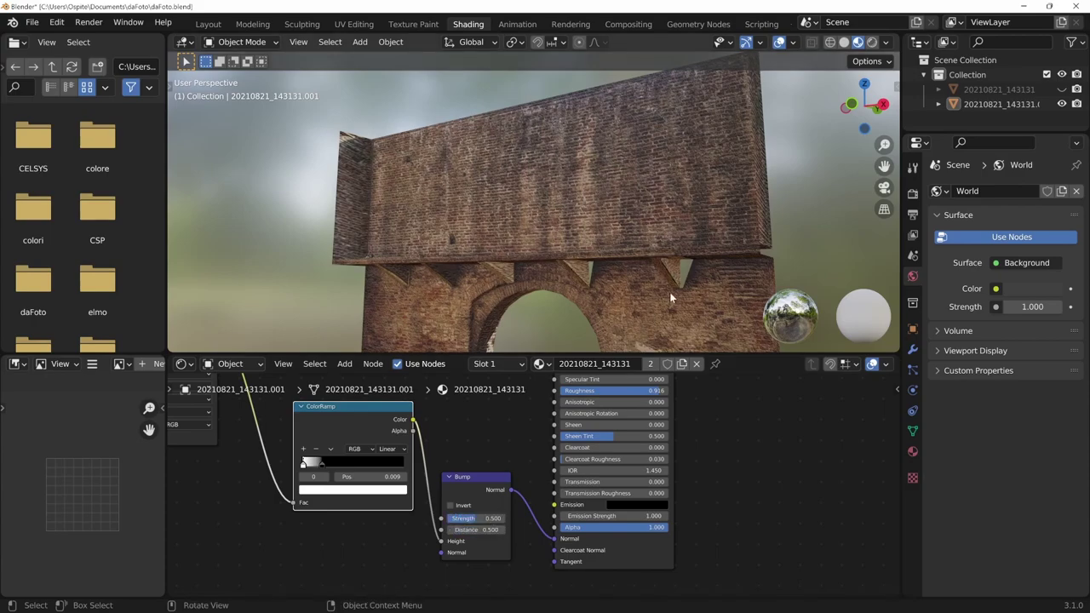
pyautogui.moveTo(670, 292); pyautogui.dragTo(683, 291, button='middle')
pyautogui.moveTo(321, 464); pyautogui.dragTo(325, 464)
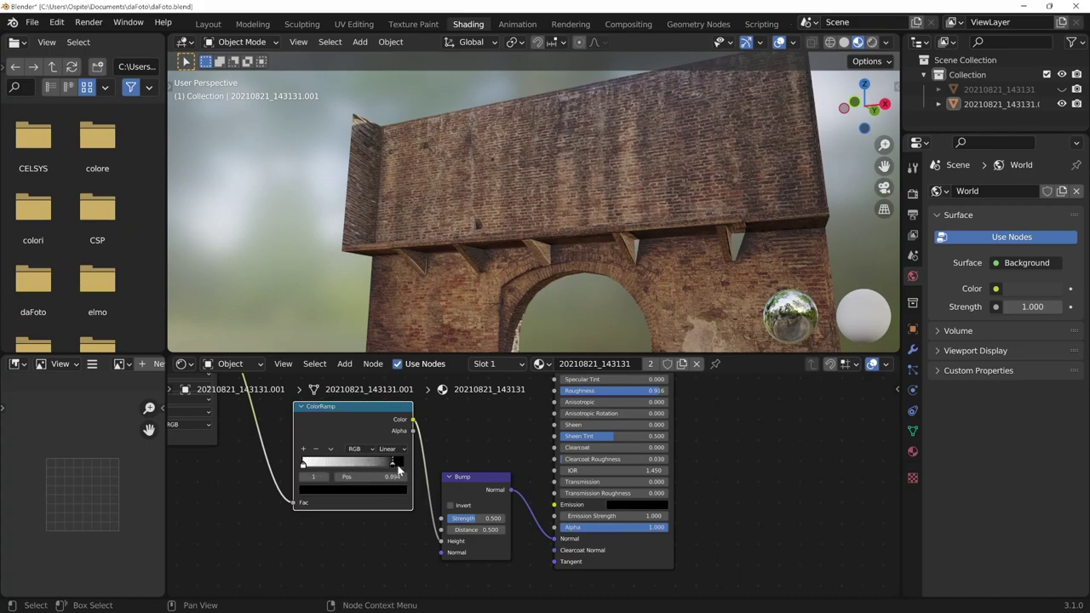
pyautogui.moveTo(324, 475); pyautogui.dragTo(340, 473)
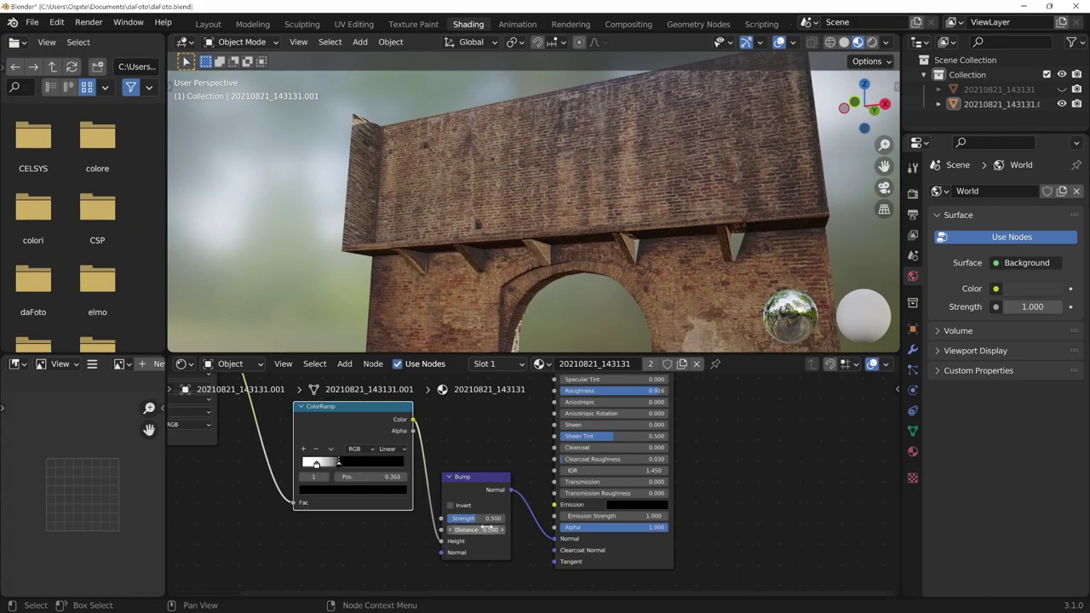
pyautogui.press('Return')
pyautogui.moveTo(769, 282)
pyautogui.mouseDown(button='middle')
pyautogui.moveTo(668, 268)
pyautogui.moveTo(659, 292)
pyautogui.moveTo(734, 312)
pyautogui.moveTo(735, 301)
pyautogui.moveTo(368, 128)
pyautogui.mouseUp(button='middle')
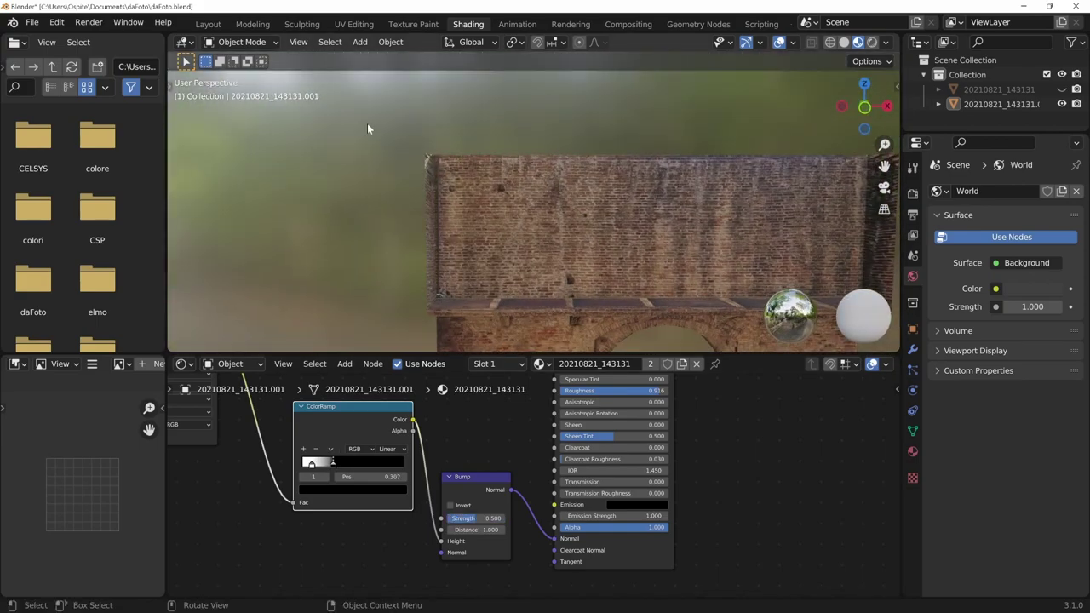
# Return to the Layout workspace and orbit to a frontal view of the textured gate wall.
pyautogui.click(207, 24)
pyautogui.moveTo(625, 260)
pyautogui.mouseDown(button='middle')
pyautogui.moveTo(657, 409)
pyautogui.moveTo(647, 414)
pyautogui.moveTo(718, 410)
pyautogui.moveTo(648, 419)
pyautogui.moveTo(637, 432)
pyautogui.moveTo(624, 421)
pyautogui.mouseUp(button='middle')
pyautogui.moveTo(621, 426)
pyautogui.mouseDown(button='middle')
pyautogui.moveTo(650, 431)
pyautogui.moveTo(630, 437)
pyautogui.moveTo(667, 440)
pyautogui.moveTo(700, 431)
pyautogui.moveTo(611, 439)
pyautogui.moveTo(659, 413)
pyautogui.moveTo(642, 442)
pyautogui.moveTo(700, 390)
pyautogui.moveTo(642, 415)
pyautogui.moveTo(730, 405)
pyautogui.moveTo(682, 291)
pyautogui.mouseUp(button='middle')
# In the wall's Edit Mode, scale the first bracket edge's vertices to X 0 and nudge it along X.
pyautogui.click(642, 442)
pyautogui.press('Tab')
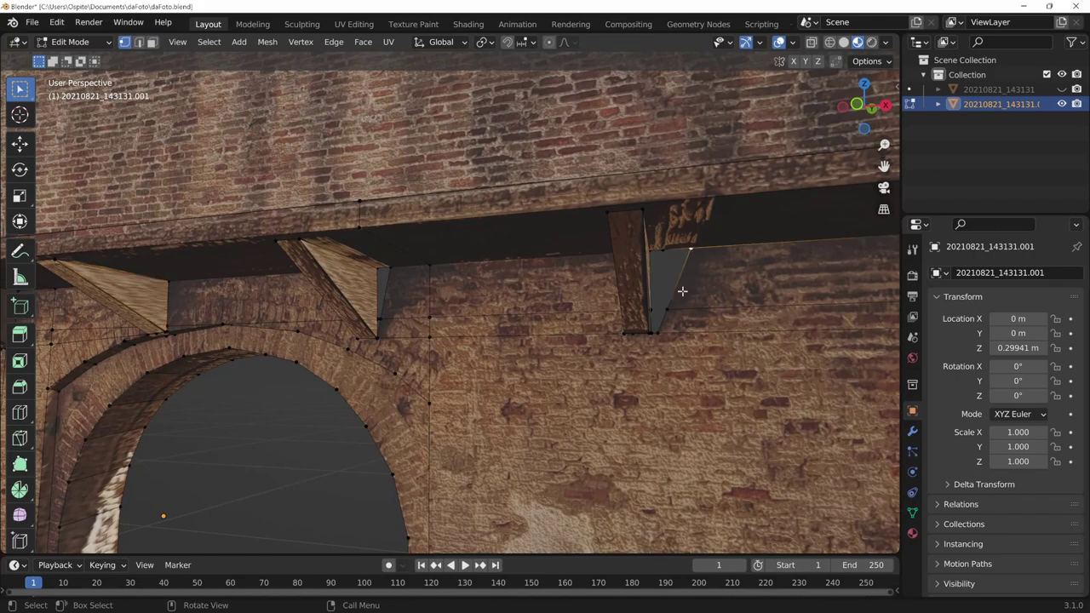
pyautogui.keyDown('shift'); pyautogui.click(658, 331); pyautogui.keyUp('shift')
pyautogui.moveTo(784, 366)
pyautogui.mouseDown(button='middle')
pyautogui.moveTo(681, 383)
pyautogui.moveTo(661, 405)
pyautogui.mouseUp(button='middle')
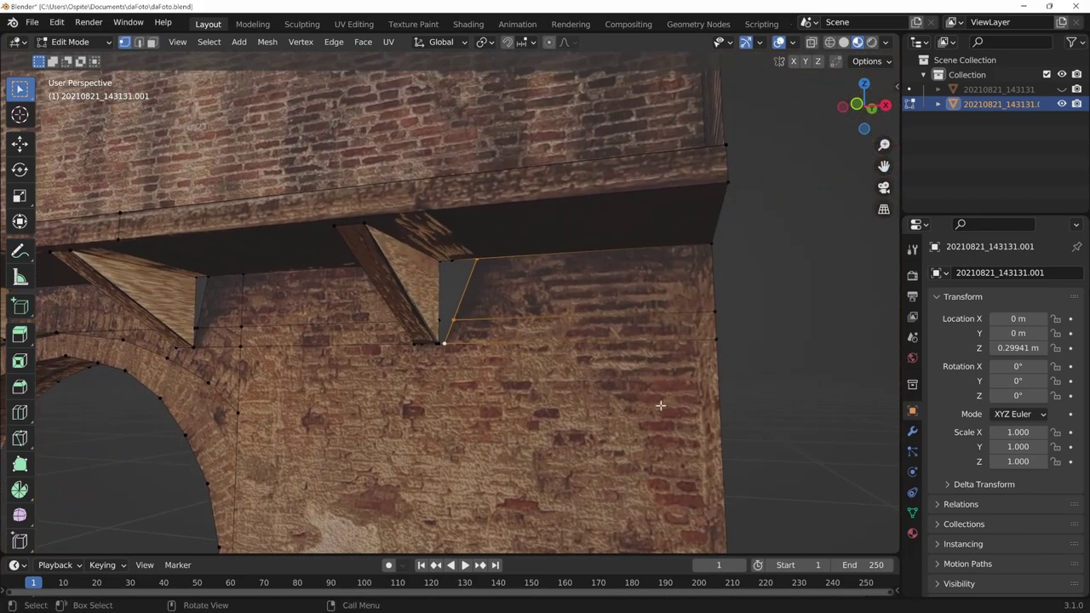
pyautogui.write('sx')
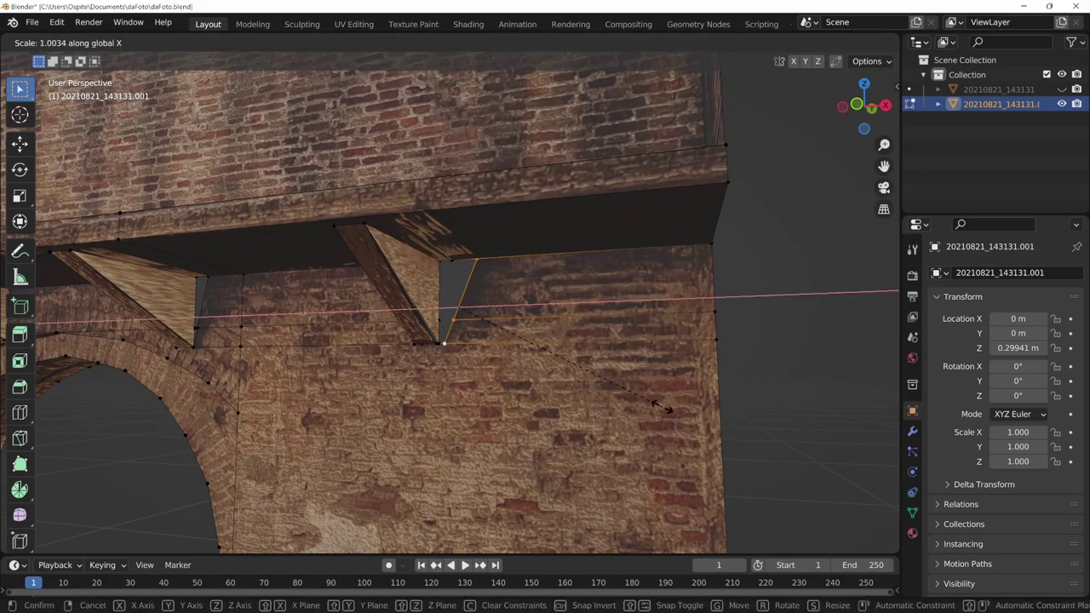
pyautogui.write('0')
pyautogui.press('Return')
pyautogui.press('g')
pyautogui.press('x')
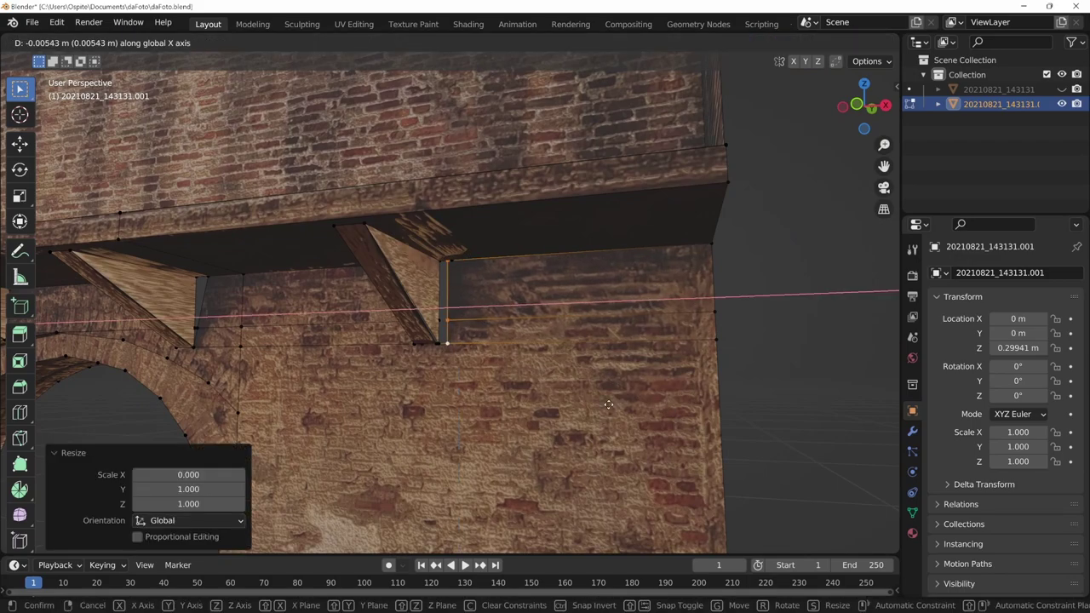
pyautogui.click(600, 406)
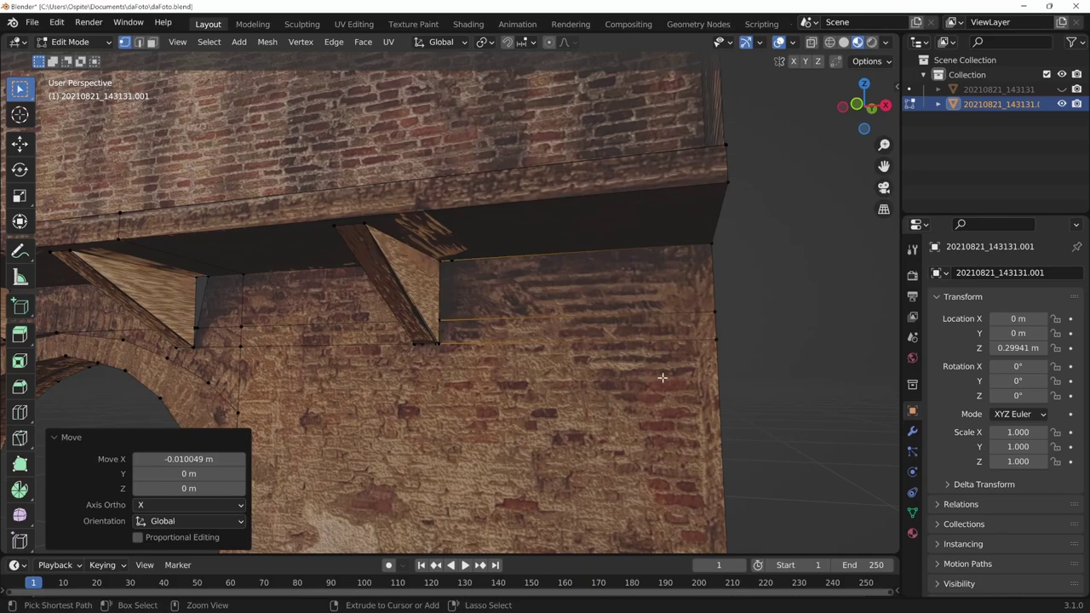
pyautogui.scroll(-3, 662, 377)
pyautogui.moveTo(662, 378); pyautogui.dragTo(670, 403, button='middle')
pyautogui.scroll(2, 631, 412)
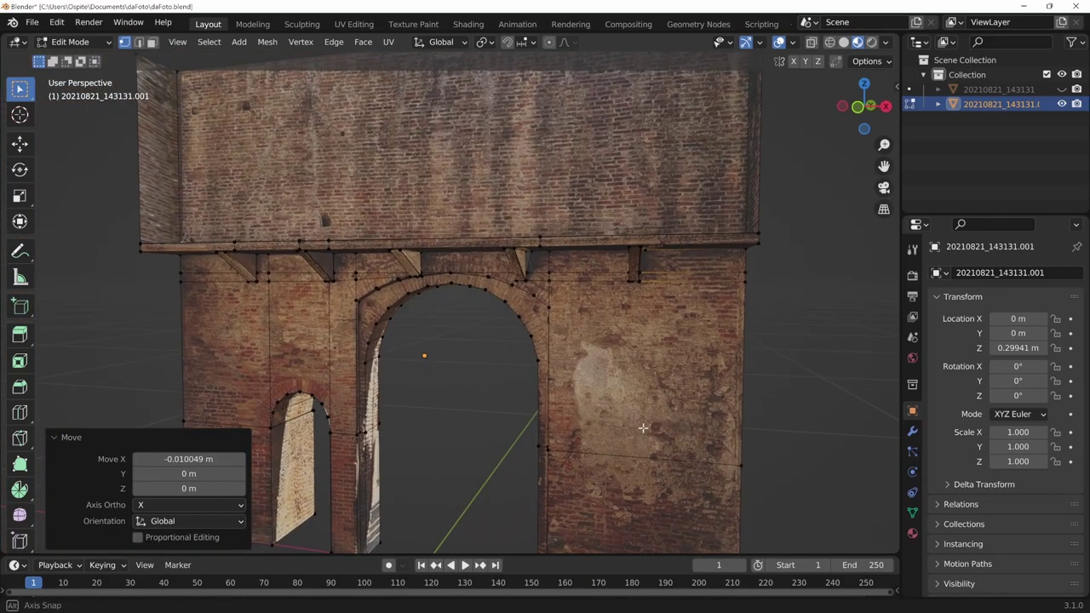
pyautogui.scroll(1, 613, 361)
pyautogui.scroll(1, 596, 310)
pyautogui.scroll(1, 576, 259)
pyautogui.scroll(-3, 577, 258)
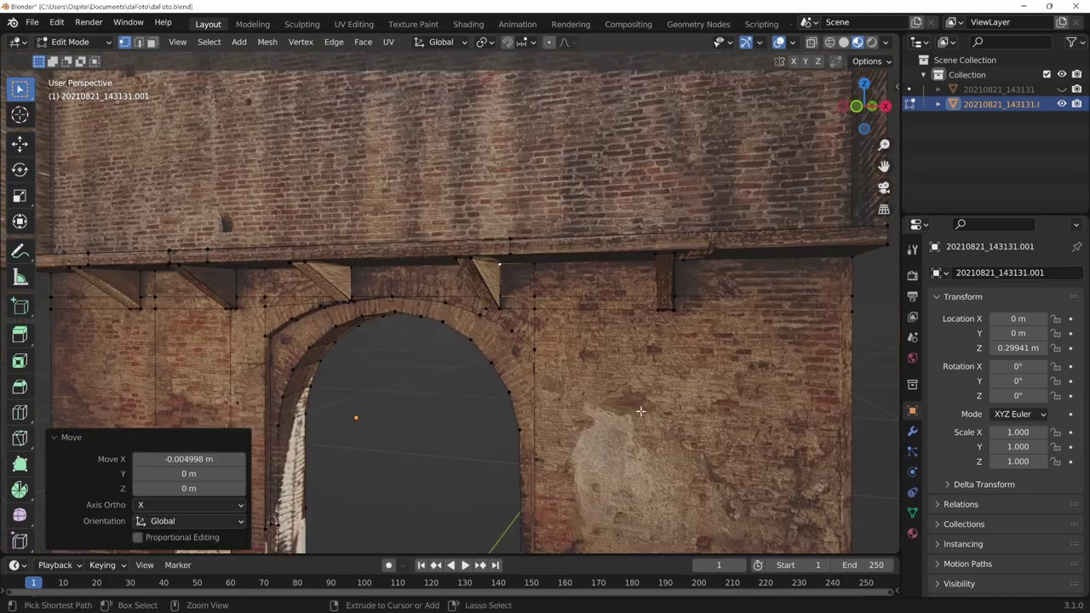
pyautogui.moveTo(360, 418)
pyautogui.mouseDown(button='middle')
pyautogui.moveTo(725, 409)
pyautogui.moveTo(491, 276)
pyautogui.mouseUp(button='middle')
pyautogui.scroll(2, 771, 407)
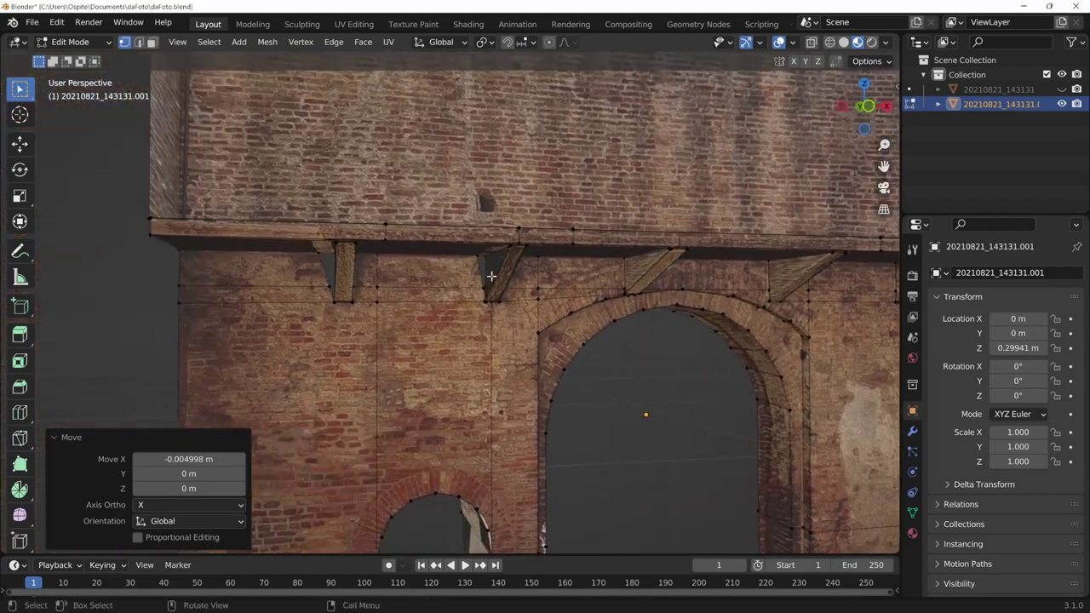
# Straighten the next bracket edge with S X 0, nudge it along X, and return to Object Mode.
pyautogui.keyDown('shift'); pyautogui.click(487, 292); pyautogui.keyUp('shift')
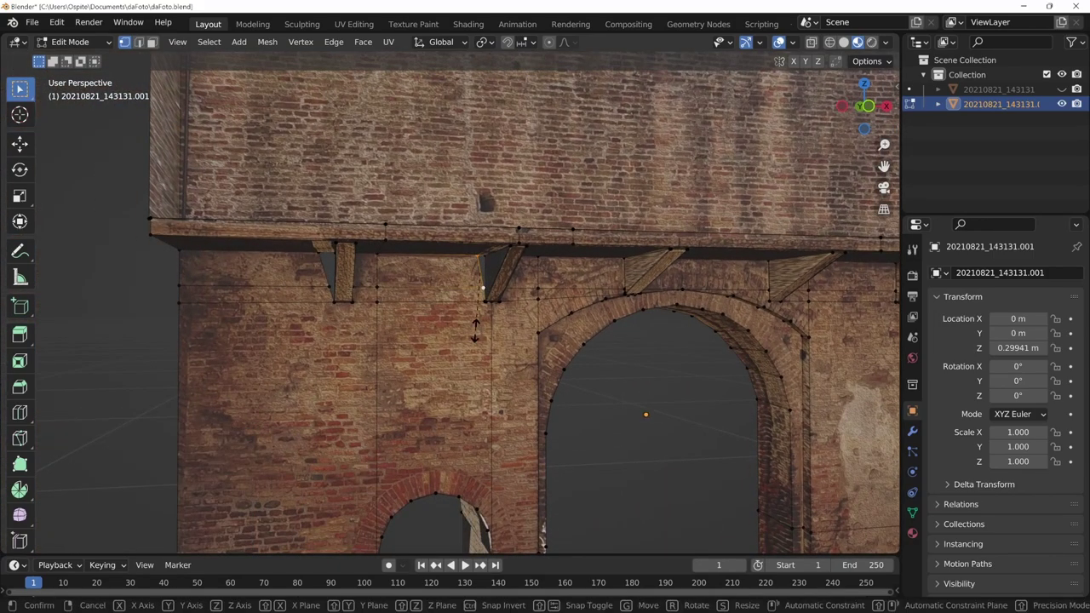
pyautogui.press('s')
pyautogui.press('x')
pyautogui.press('0')
pyautogui.press('Return')
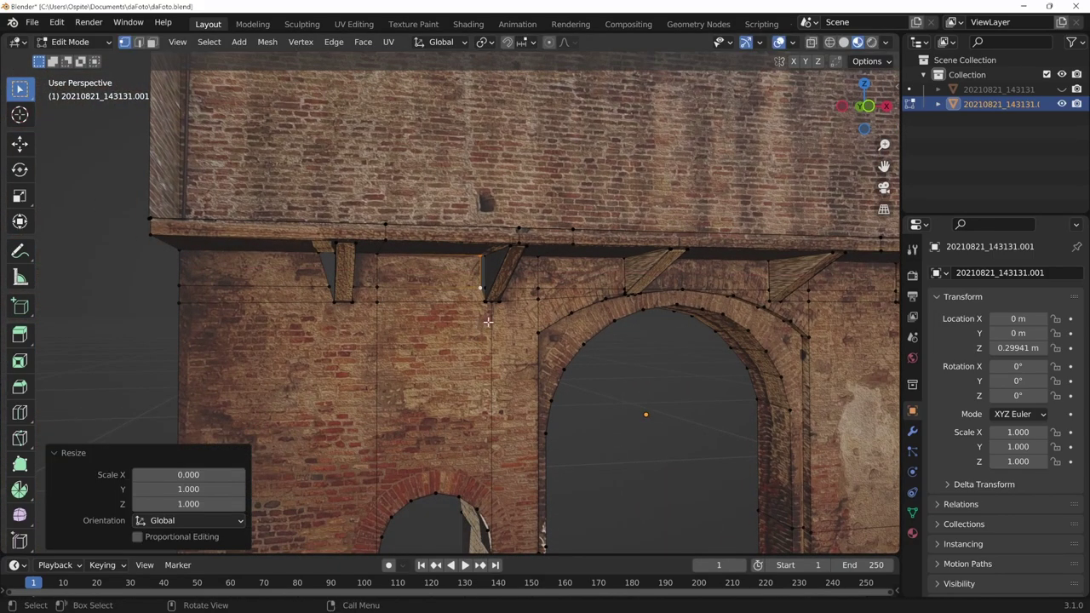
pyautogui.press('g')
pyautogui.press('x')
pyautogui.press('Escape')
pyautogui.moveTo(490, 324); pyautogui.dragTo(531, 358, button='middle')
pyautogui.press('g')
pyautogui.press('x')
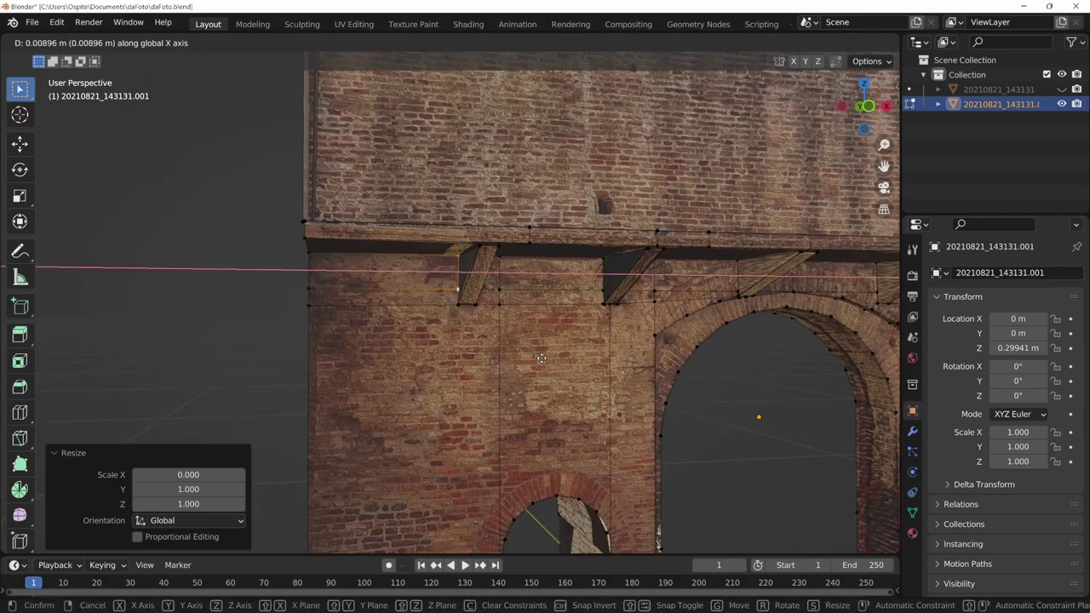
pyautogui.click(540, 358)
pyautogui.press('Tab')
pyautogui.scroll(-5, 682, 452)
pyautogui.moveTo(681, 452); pyautogui.dragTo(670, 447, button='middle')
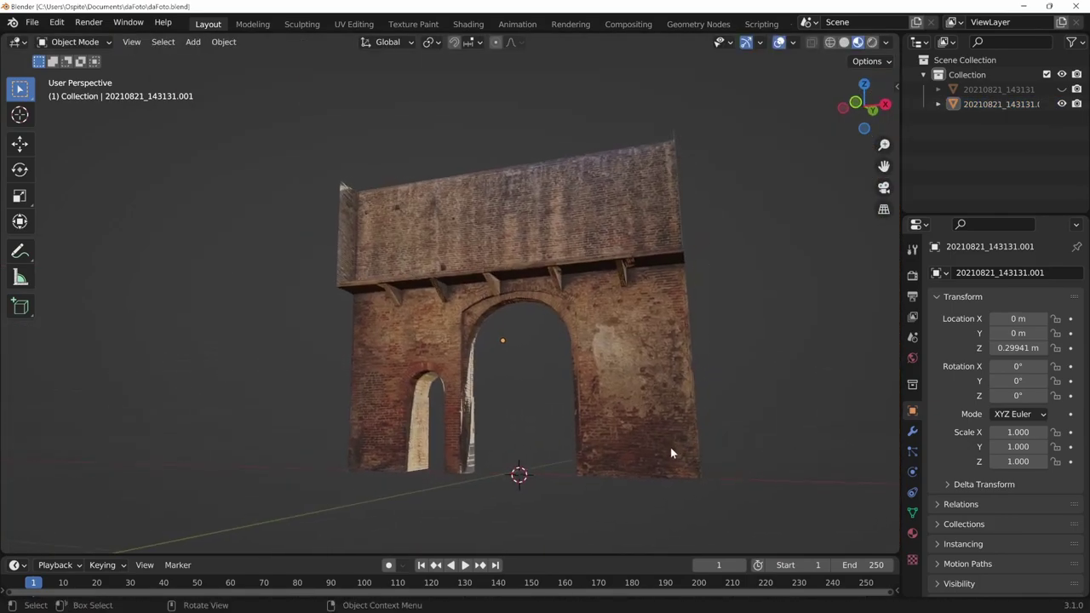